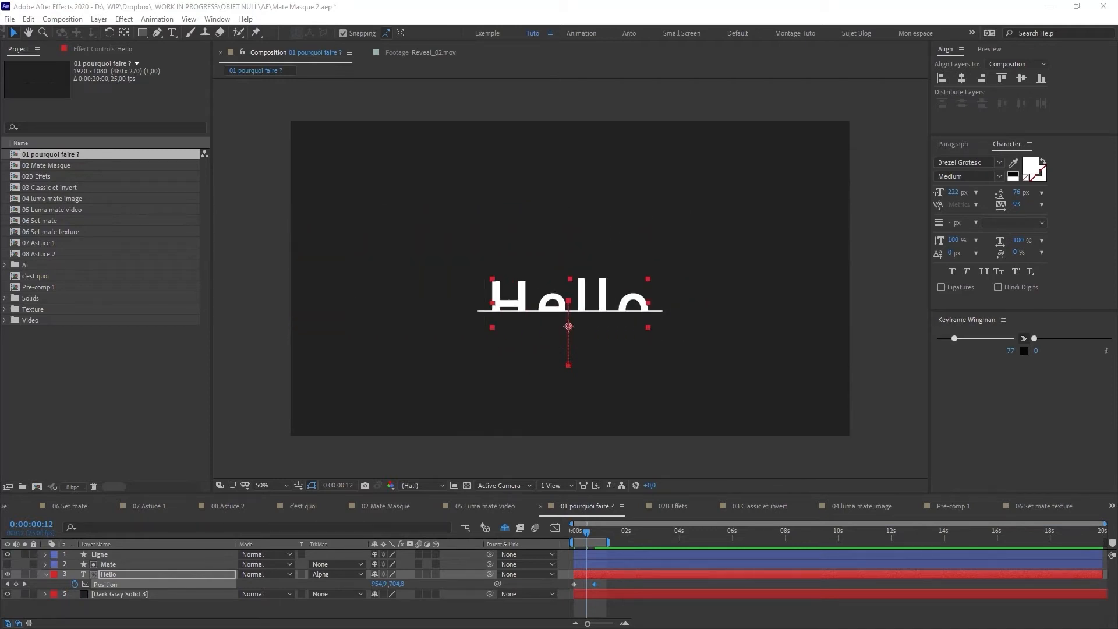
Show the Mate layer's red rectangle in the composition, then hide it again
{"action": "mouse_move", "coordinate": [586, 526]}
{"action": "left_mouse_down"}
{"action": "mouse_move", "coordinate": [575, 533]}
{"action": "mouse_move", "coordinate": [586, 543]}
{"action": "left_mouse_up"}
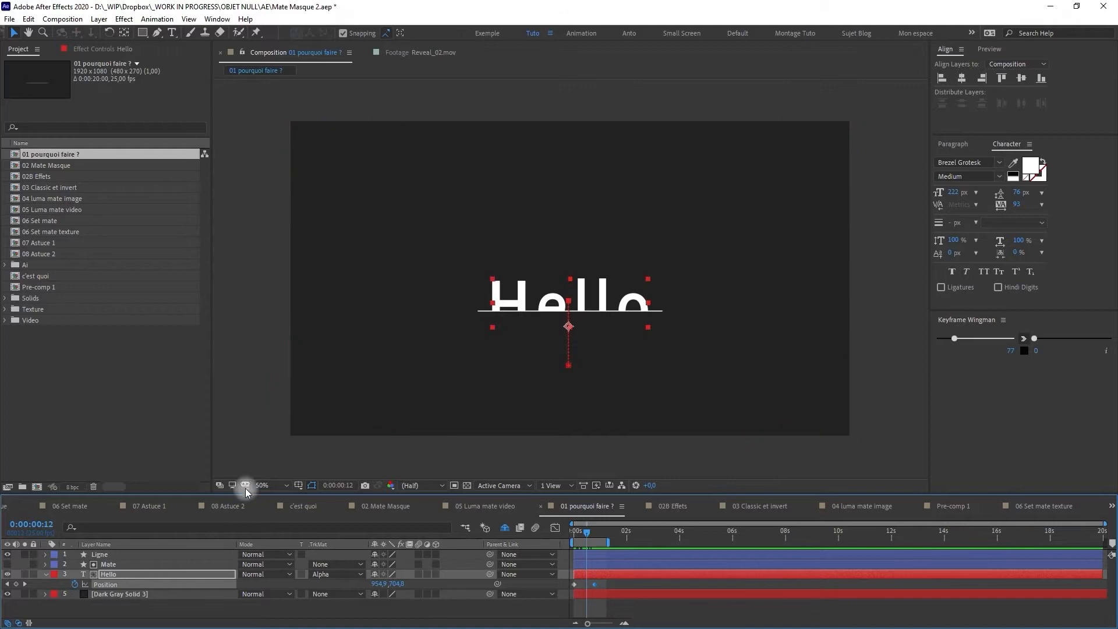
{"action": "left_click", "coordinate": [132, 564]}
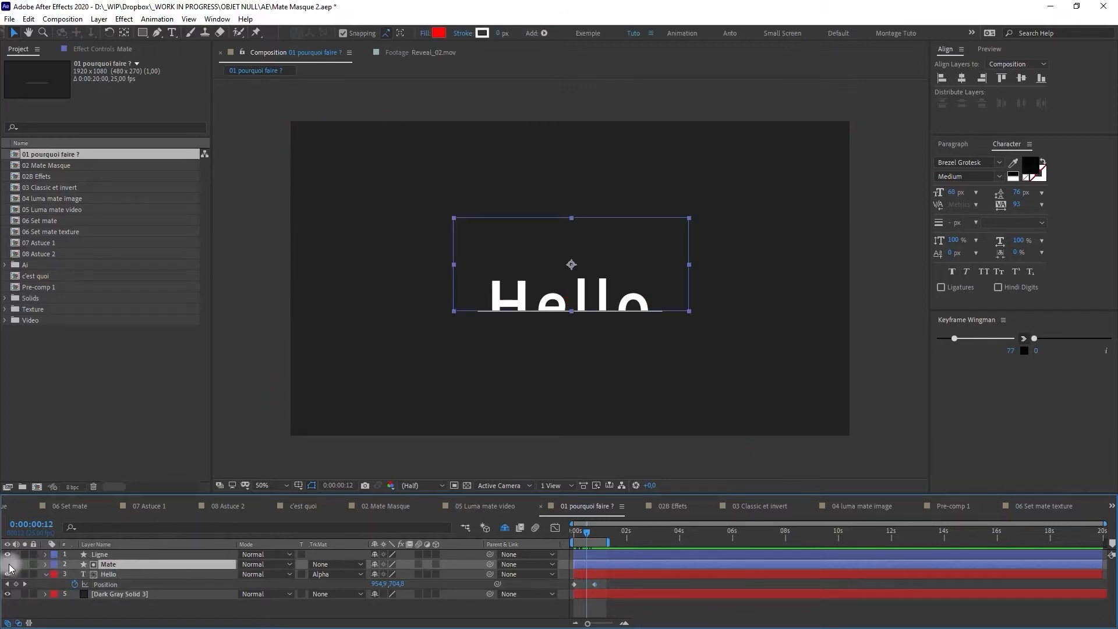
{"action": "left_click", "coordinate": [7, 565]}
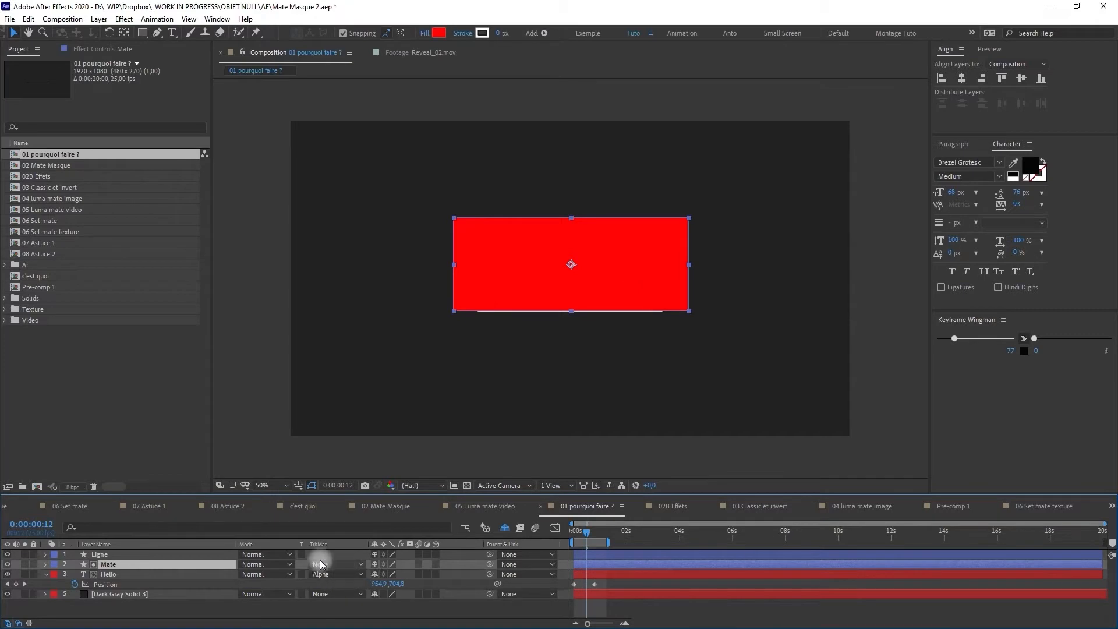
{"action": "left_click", "coordinate": [7, 565]}
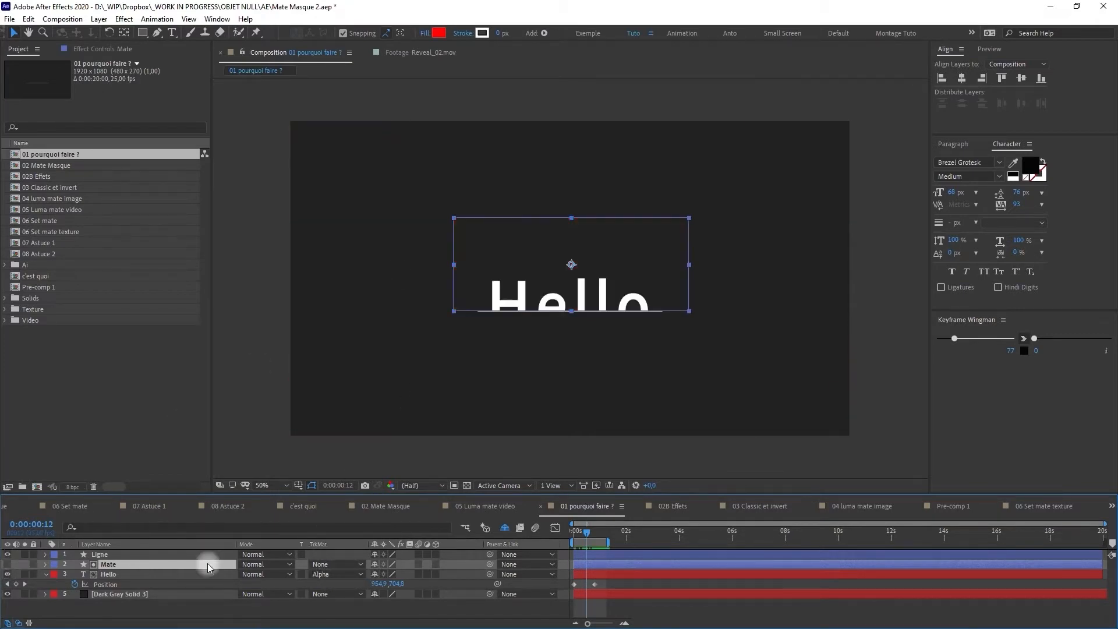
Try to shift the hidden Mate rectangle slightly in the composition, then undo the move
{"action": "left_click", "coordinate": [585, 533]}
{"action": "left_click_drag", "start_coordinate": [586, 536], "coordinate": [587, 535]}
{"action": "key", "text": "v"}
{"action": "mouse_move", "coordinate": [647, 276]}
{"action": "left_mouse_down"}
{"action": "mouse_move", "coordinate": [584, 239]}
{"action": "mouse_move", "coordinate": [651, 230]}
{"action": "mouse_move", "coordinate": [541, 291]}
{"action": "mouse_move", "coordinate": [538, 352]}
{"action": "mouse_move", "coordinate": [561, 265]}
{"action": "mouse_move", "coordinate": [607, 280]}
{"action": "mouse_move", "coordinate": [652, 254]}
{"action": "mouse_move", "coordinate": [637, 274]}
{"action": "left_mouse_up"}
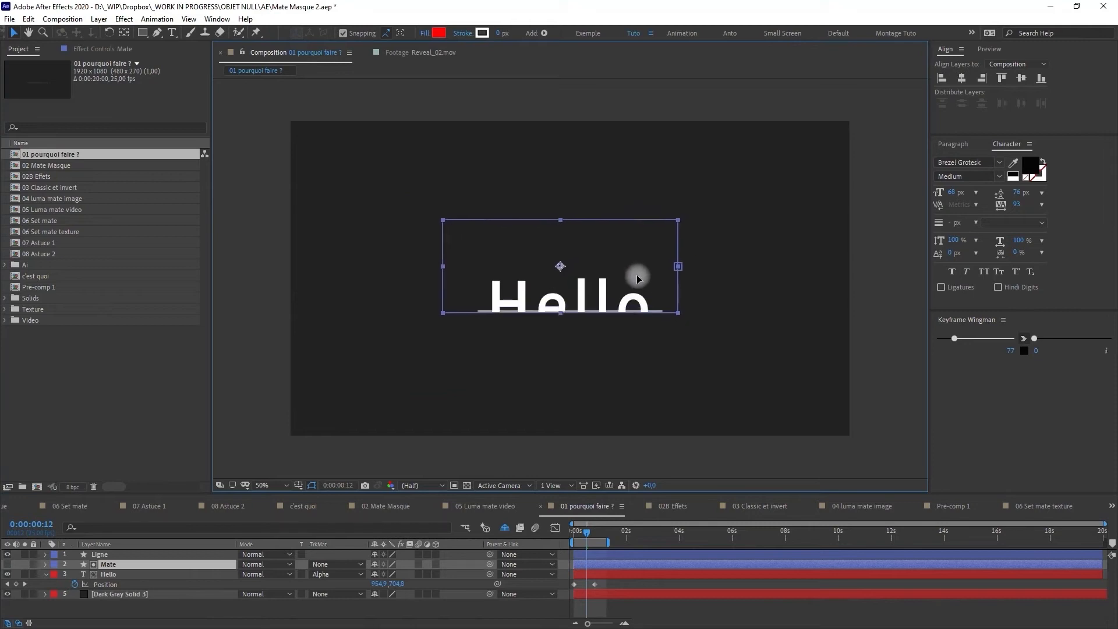
{"action": "key", "text": "ctrl+z"}
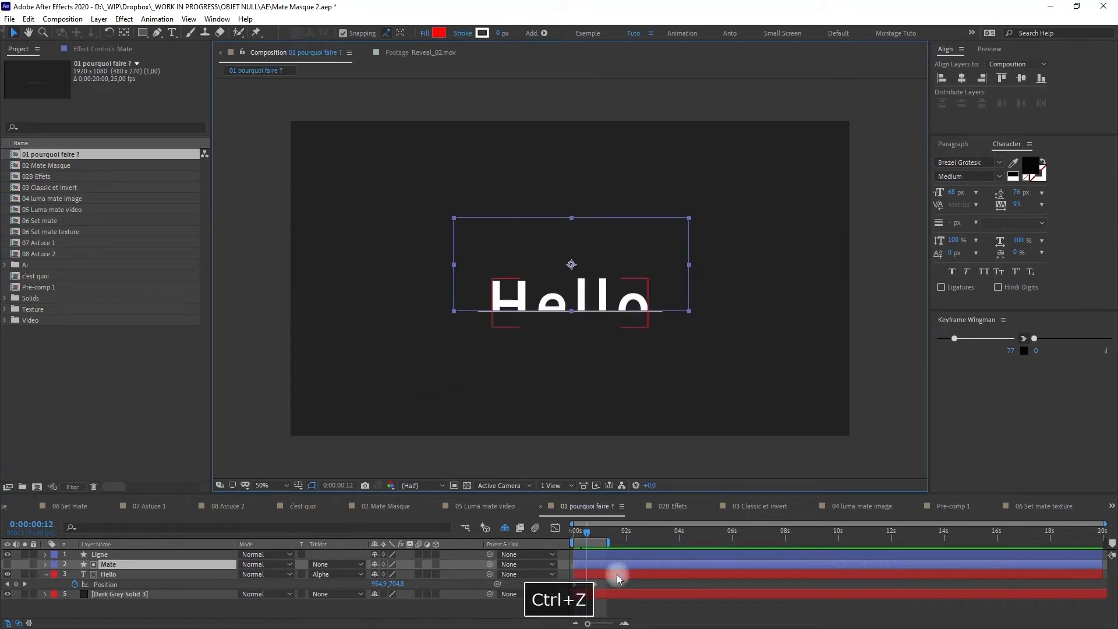
At 0:00:01:05, delete all position keyframes of the Hello text layer
{"action": "left_click", "coordinate": [606, 532]}
{"action": "left_click_drag", "start_coordinate": [610, 581], "coordinate": [558, 587]}
{"action": "key", "text": "BackSpace"}
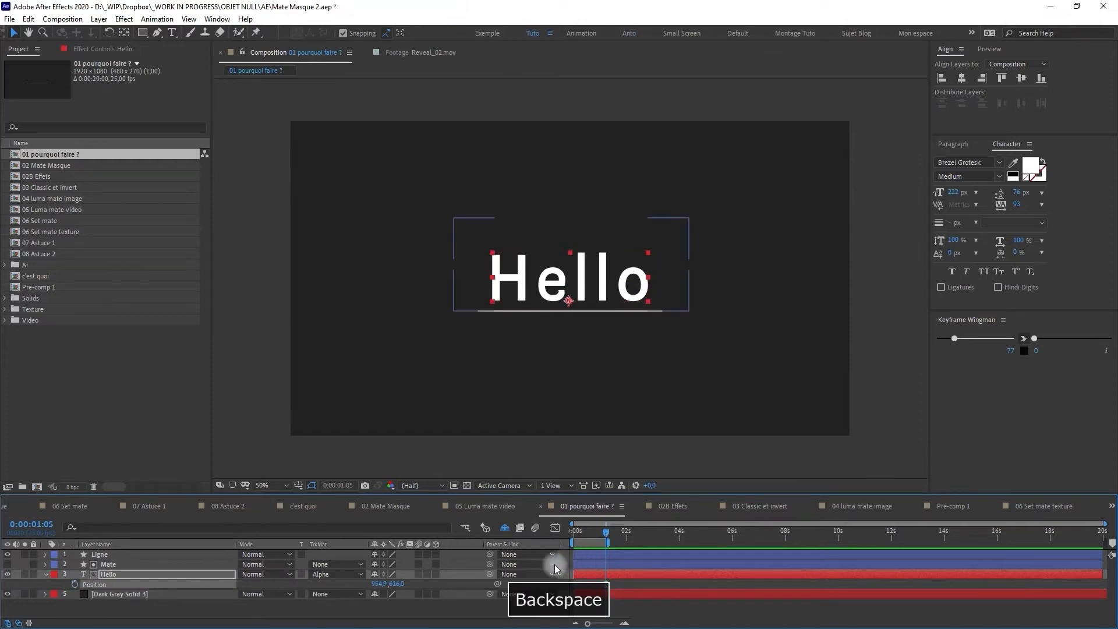
Delete the Mate layer and set the Hello layer to No Track Matte
{"action": "left_click", "coordinate": [164, 562]}
{"action": "key", "text": "BackSpace"}
{"action": "left_click", "coordinate": [326, 566]}
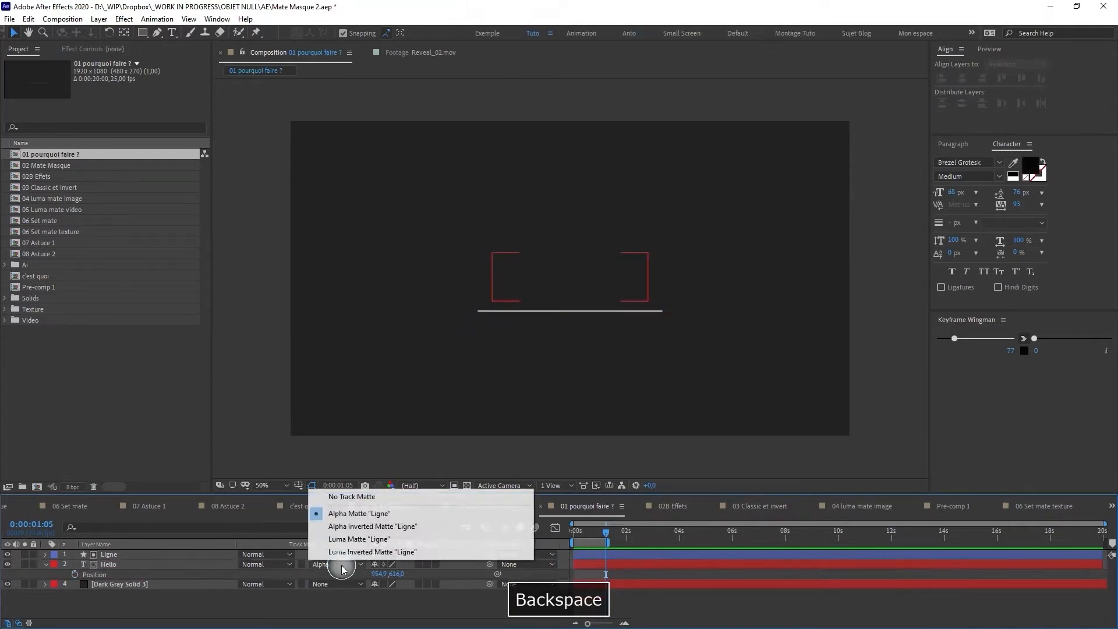
{"action": "left_click", "coordinate": [343, 492]}
{"action": "left_click", "coordinate": [578, 603]}
Add position keyframes to the Hello layer at 0:00:00:00 and 0:00:00:20
{"action": "left_click_drag", "start_coordinate": [598, 531], "coordinate": [522, 574]}
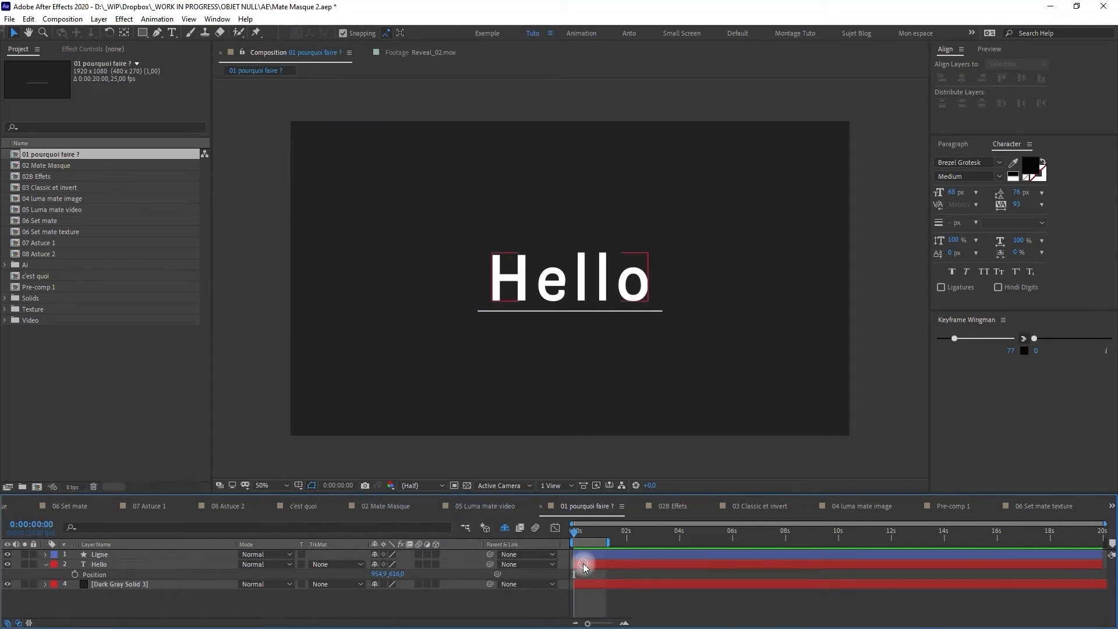
{"action": "left_click", "coordinate": [584, 565]}
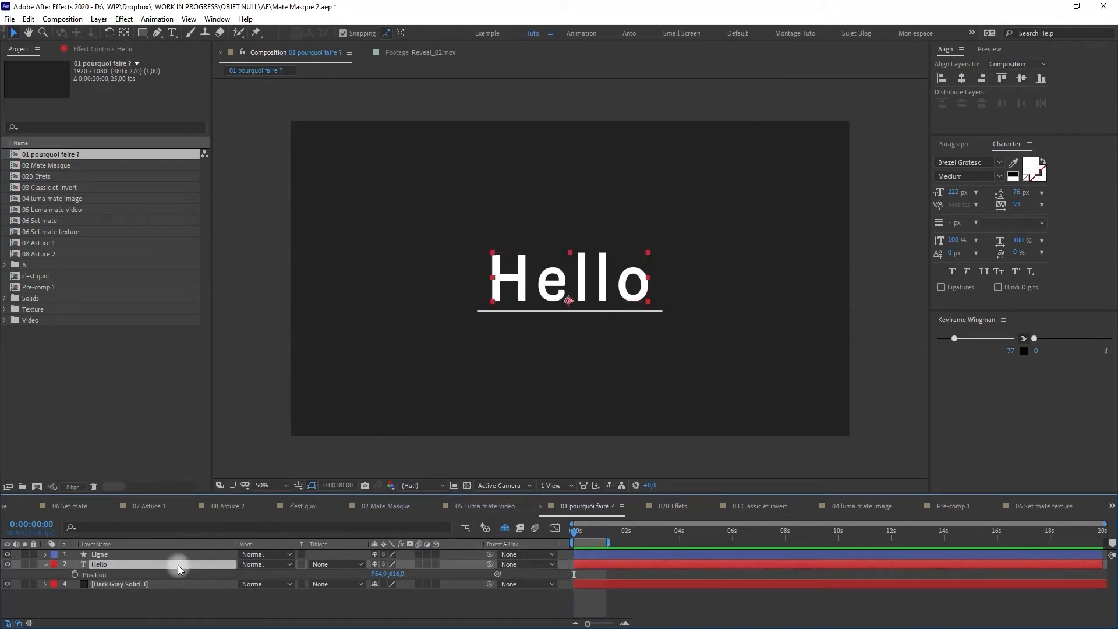
{"action": "key", "text": "p"}
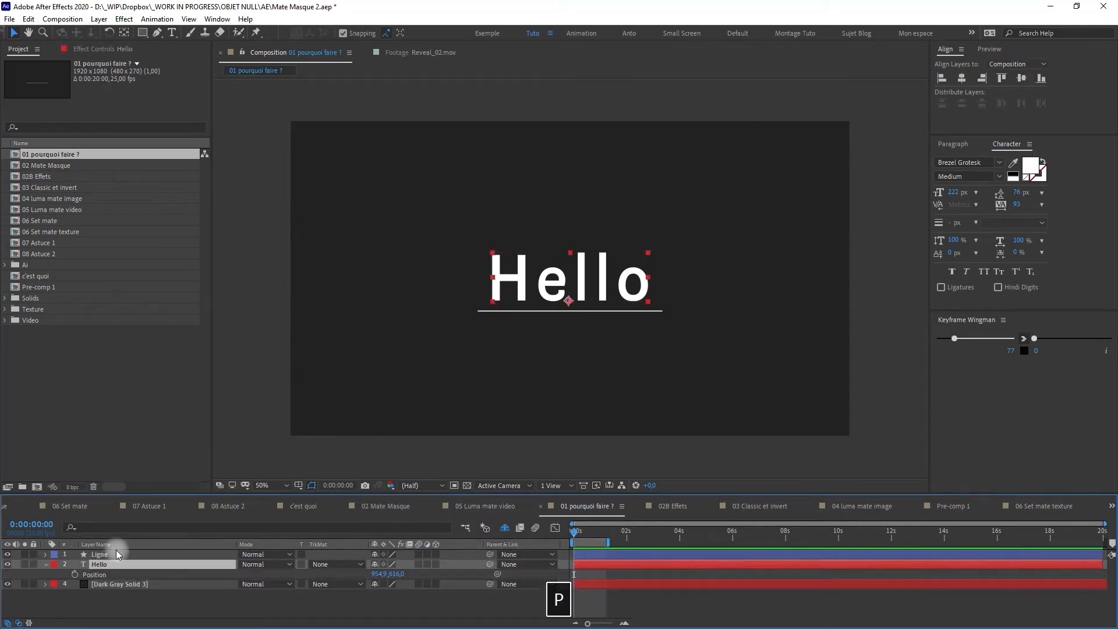
{"action": "left_click", "coordinate": [75, 575]}
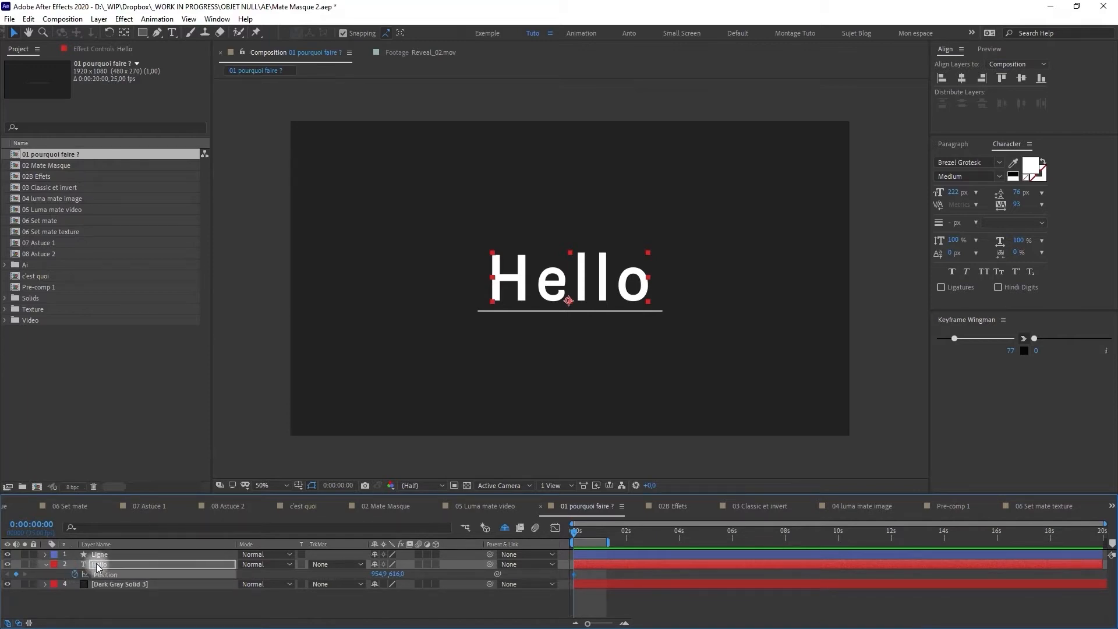
{"action": "key", "text": "ctrl+shift+Right"}
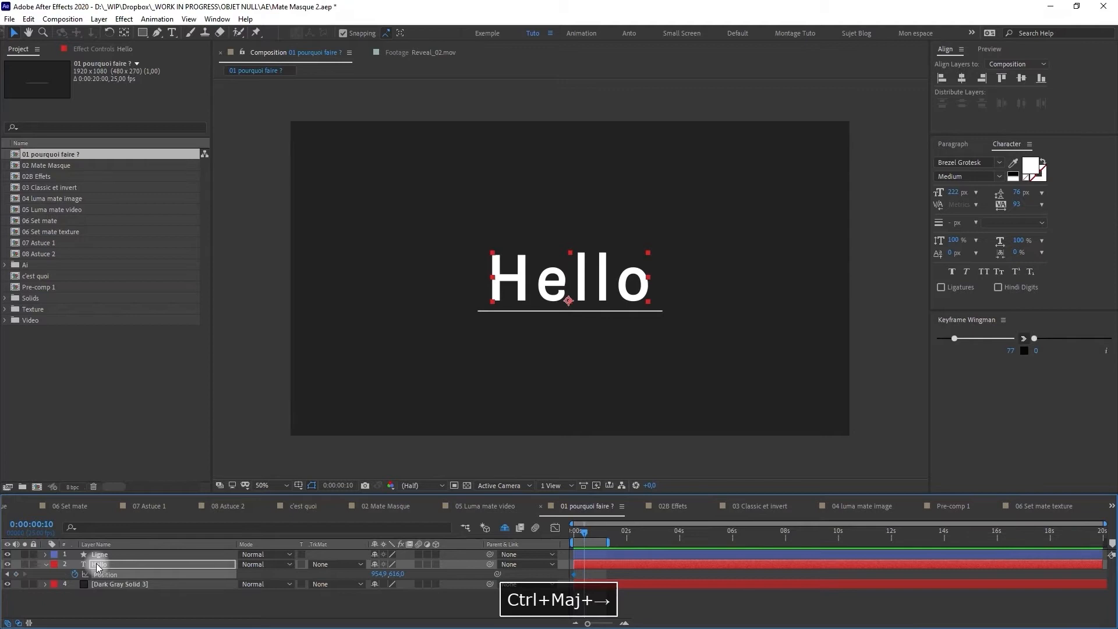
{"action": "left_click", "coordinate": [16, 574]}
{"action": "left_click", "coordinate": [556, 597]}
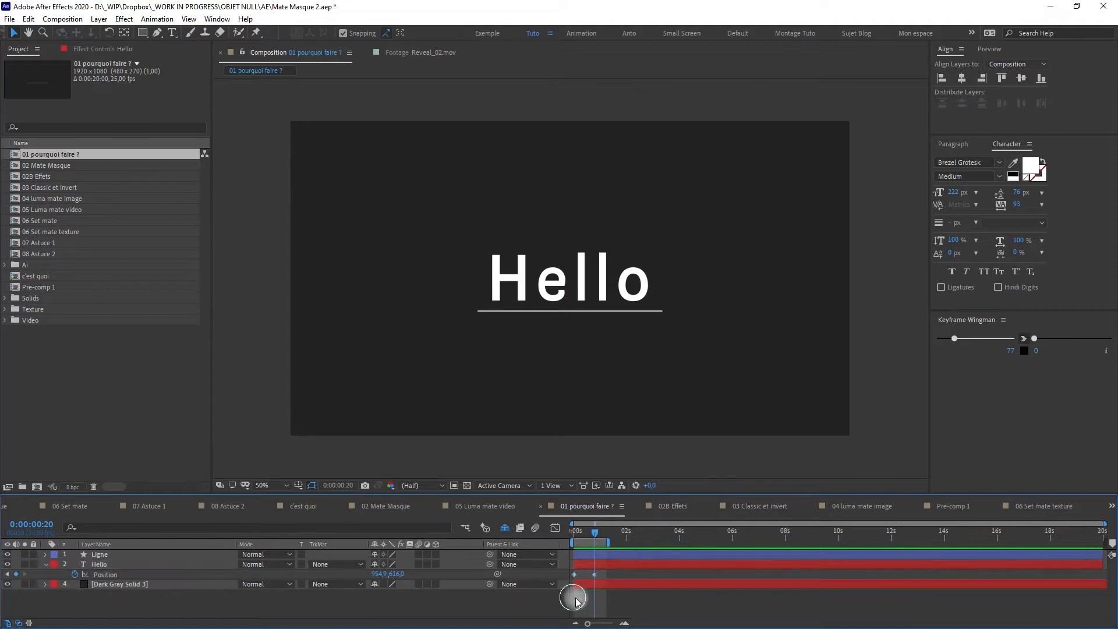
At the first keyframe, move the Hello text straight down below the line to 954.9, 838.0, and preview the animation
{"action": "left_click_drag", "start_coordinate": [601, 531], "coordinate": [527, 538]}
{"action": "left_click_drag", "start_coordinate": [569, 270], "coordinate": [585, 346]}
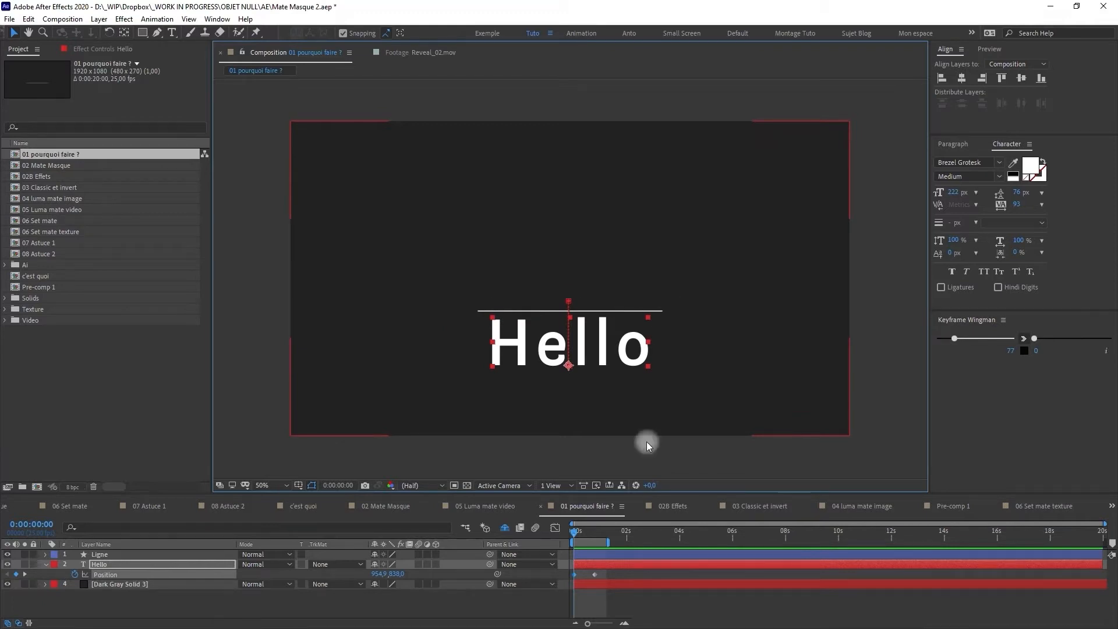
{"action": "left_click", "coordinate": [608, 599]}
{"action": "key", "text": "space"}
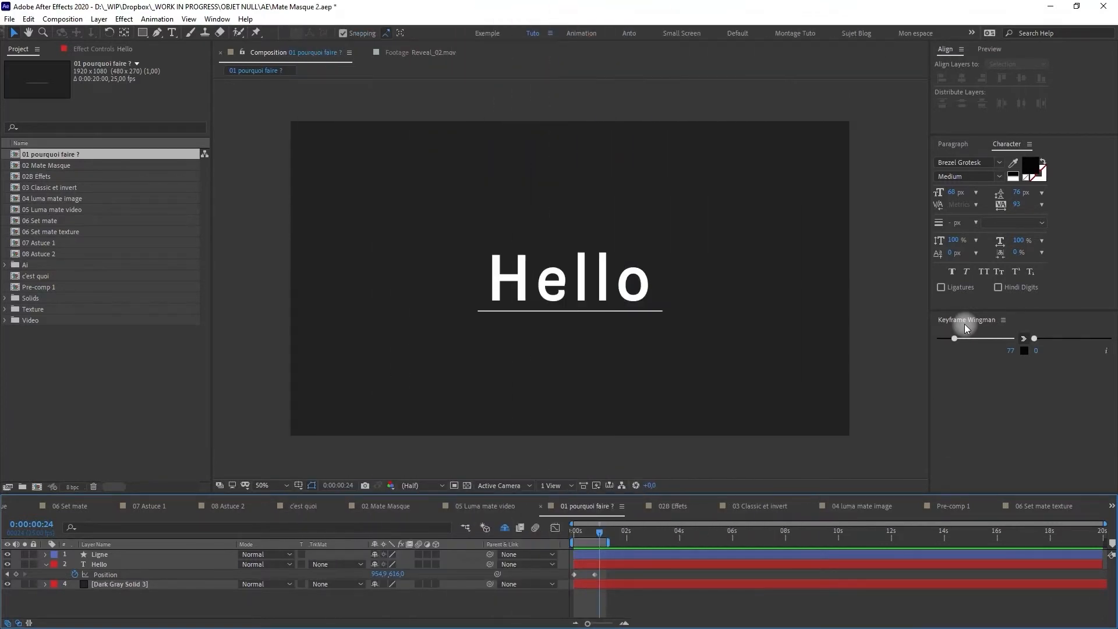
Ease both Hello position keyframes with Keyframe Wingman, setting the first influence to 80, and preview the result
{"action": "left_click_drag", "start_coordinate": [613, 575], "coordinate": [578, 577]}
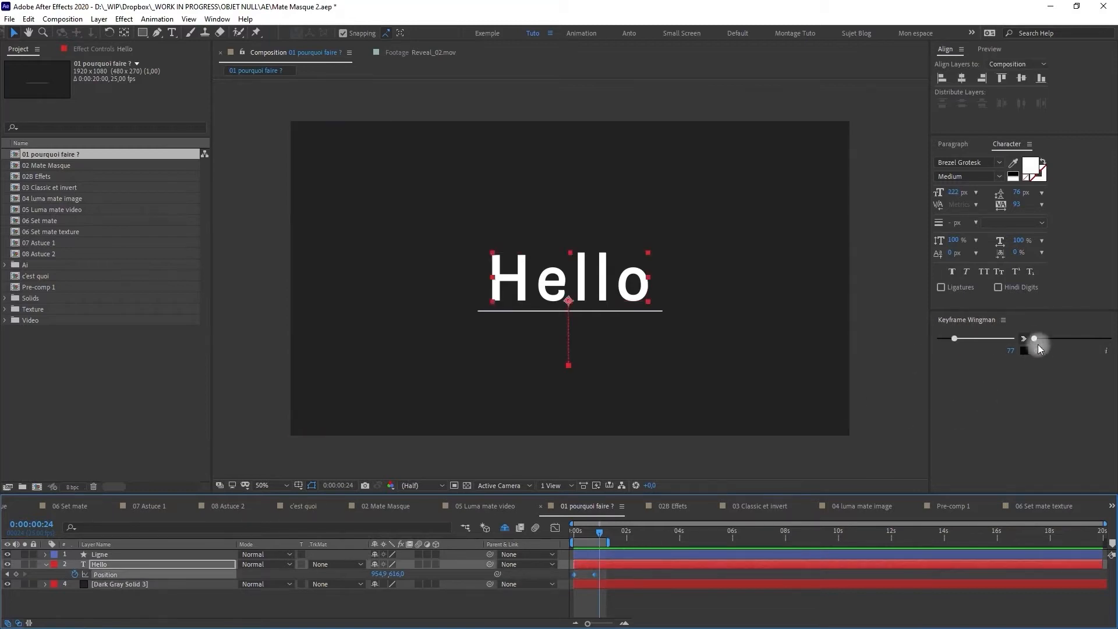
{"action": "left_click_drag", "start_coordinate": [955, 339], "coordinate": [960, 342]}
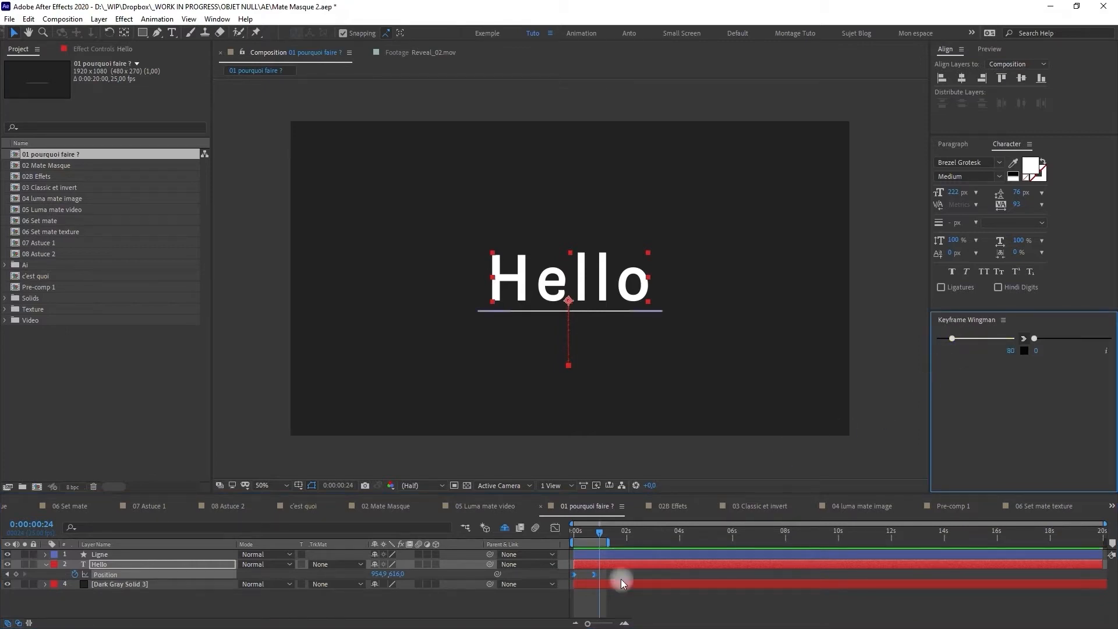
{"action": "left_click", "coordinate": [631, 592]}
{"action": "key", "text": "space"}
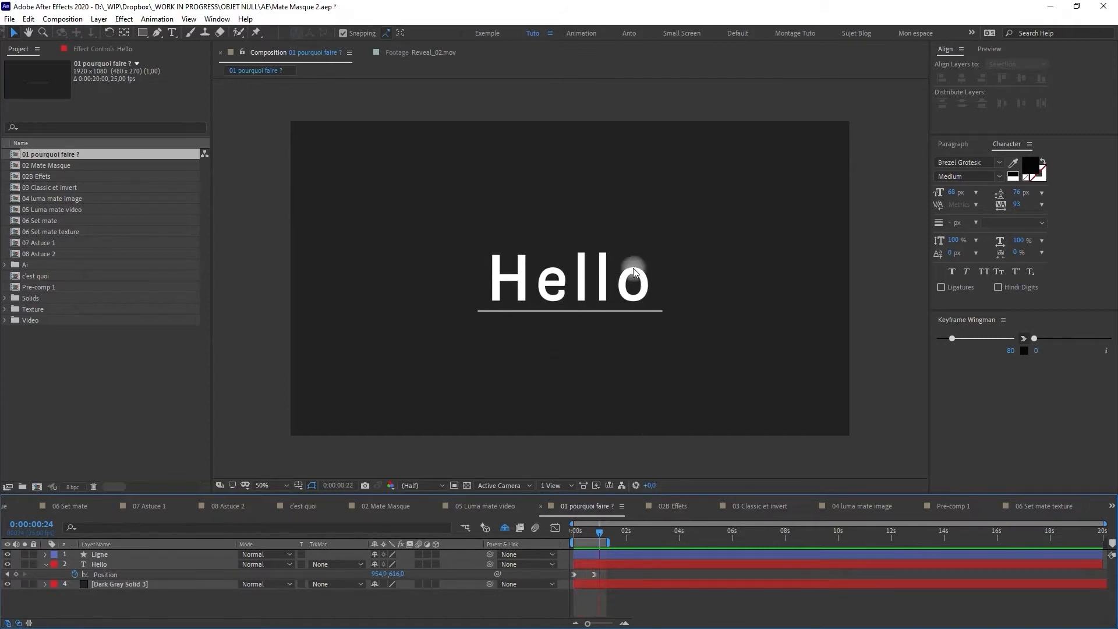
{"action": "key", "text": "space"}
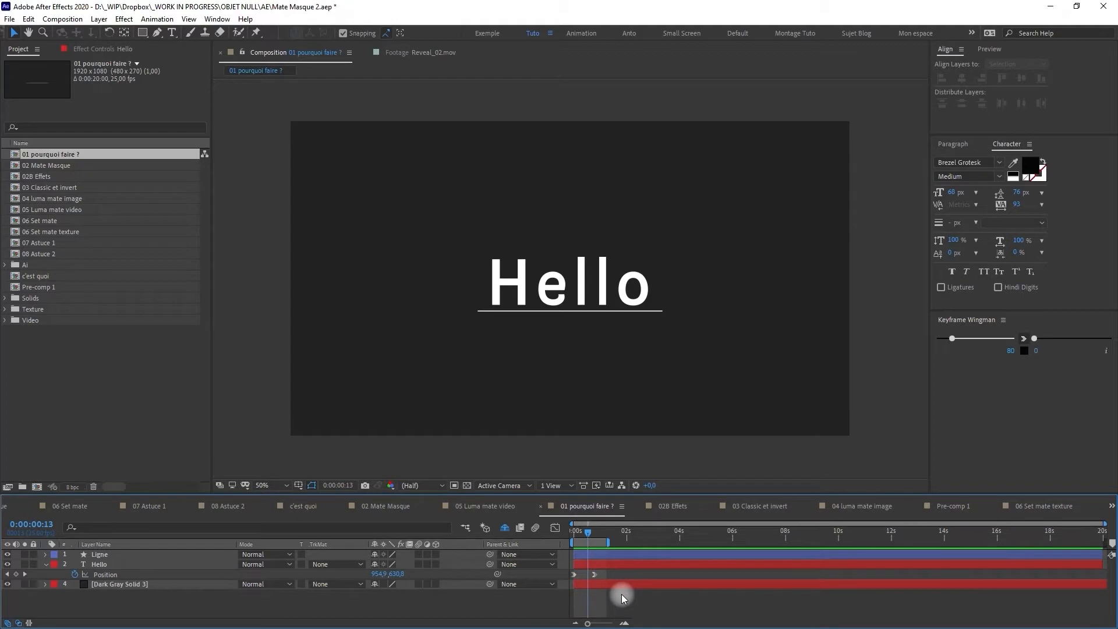
Draw a dark gray rectangle just below the line, place its layer between Ligne and Hello, and preview
{"action": "left_click", "coordinate": [143, 33]}
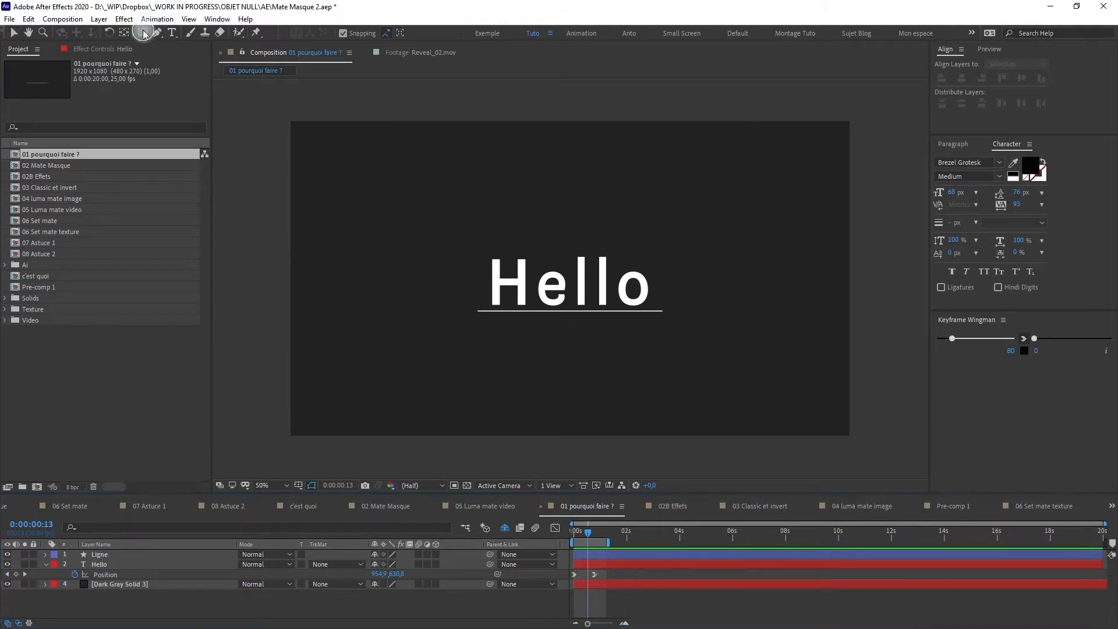
{"action": "left_click_drag", "start_coordinate": [460, 311], "coordinate": [674, 396]}
{"action": "left_click_drag", "start_coordinate": [112, 547], "coordinate": [112, 601]}
{"action": "key", "text": "Down"}
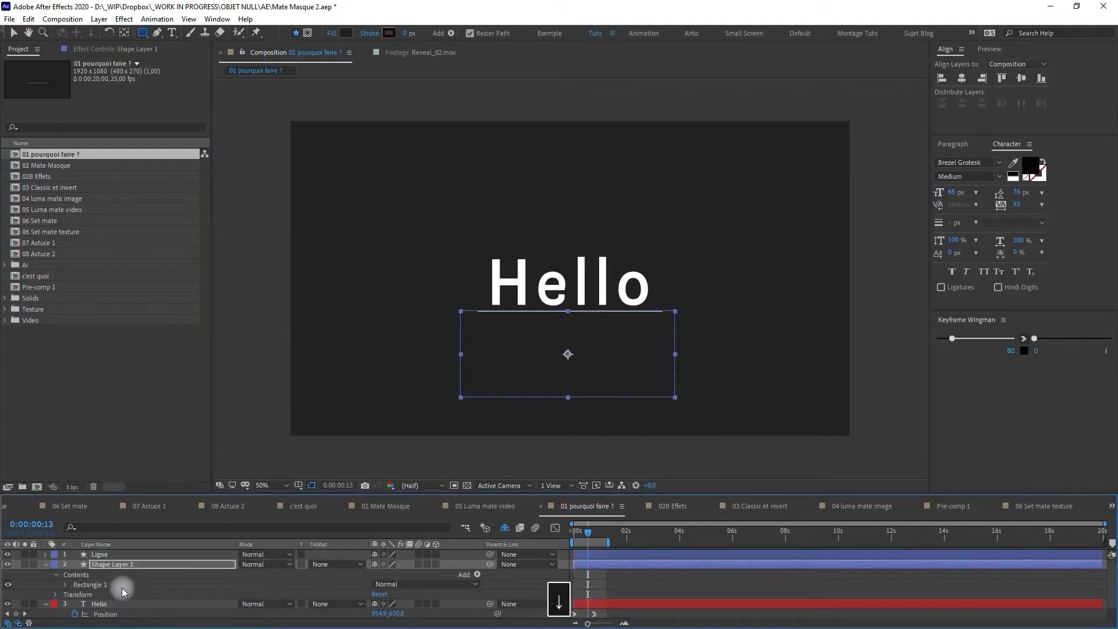
{"action": "key", "text": "KP_0"}
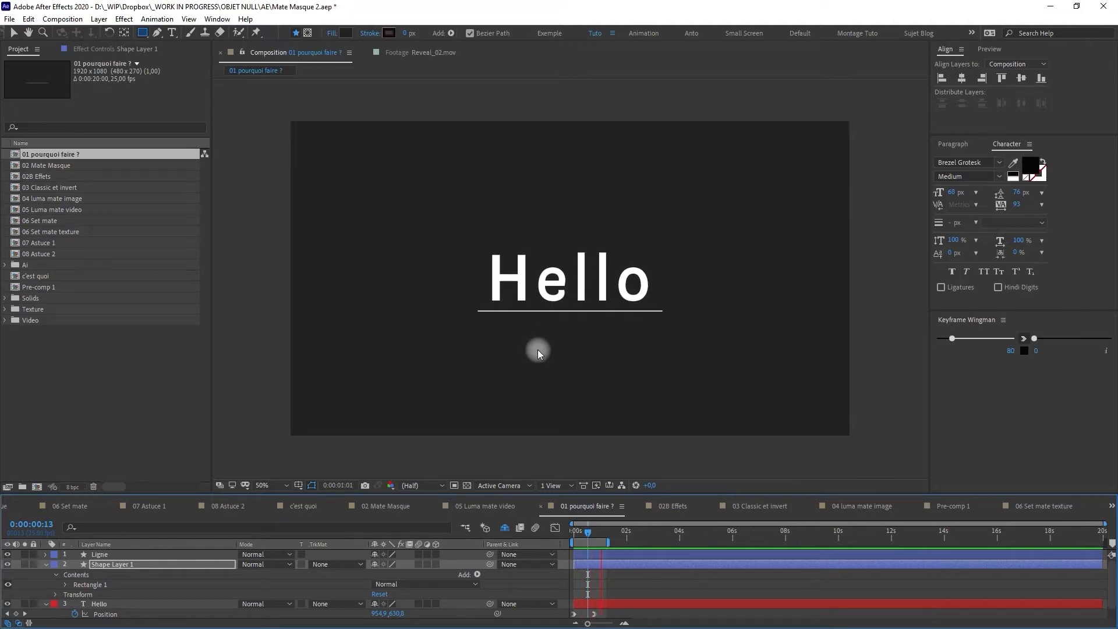
{"action": "key", "text": "space"}
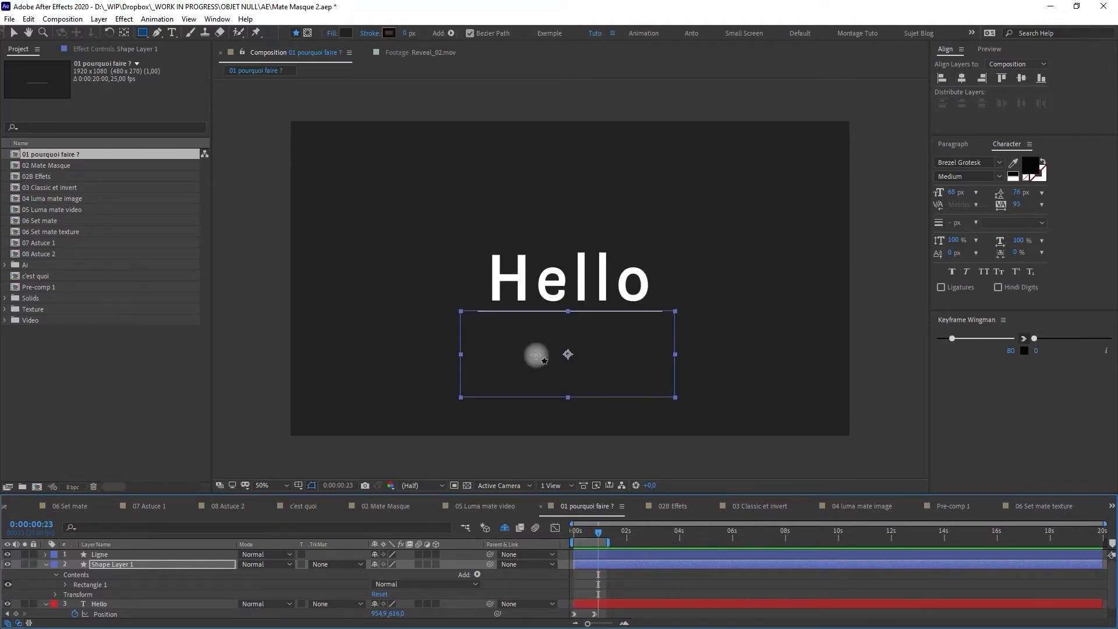
Insert pexels-koolshooters-6977376.mp4 from the Video folder beneath the Hello layer and scrub through the text animation
{"action": "left_click", "coordinate": [4, 322]}
{"action": "left_click_drag", "start_coordinate": [45, 336], "coordinate": [124, 592]}
{"action": "left_click", "coordinate": [45, 564]}
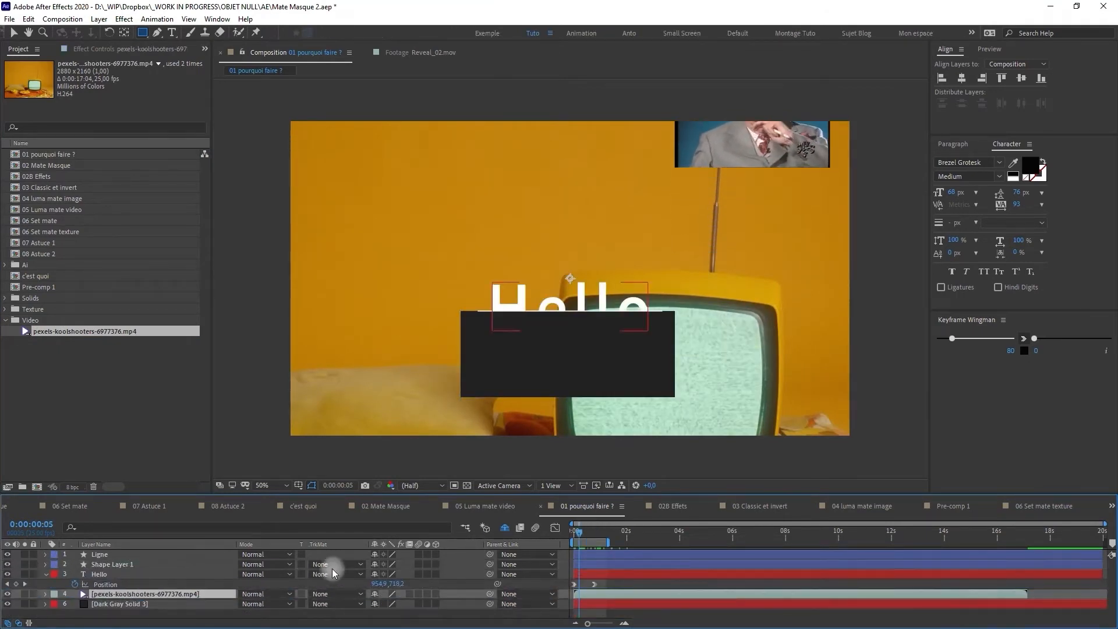
{"action": "mouse_move", "coordinate": [579, 534]}
{"action": "left_mouse_down"}
{"action": "mouse_move", "coordinate": [598, 541]}
{"action": "mouse_move", "coordinate": [587, 537]}
{"action": "left_mouse_up"}
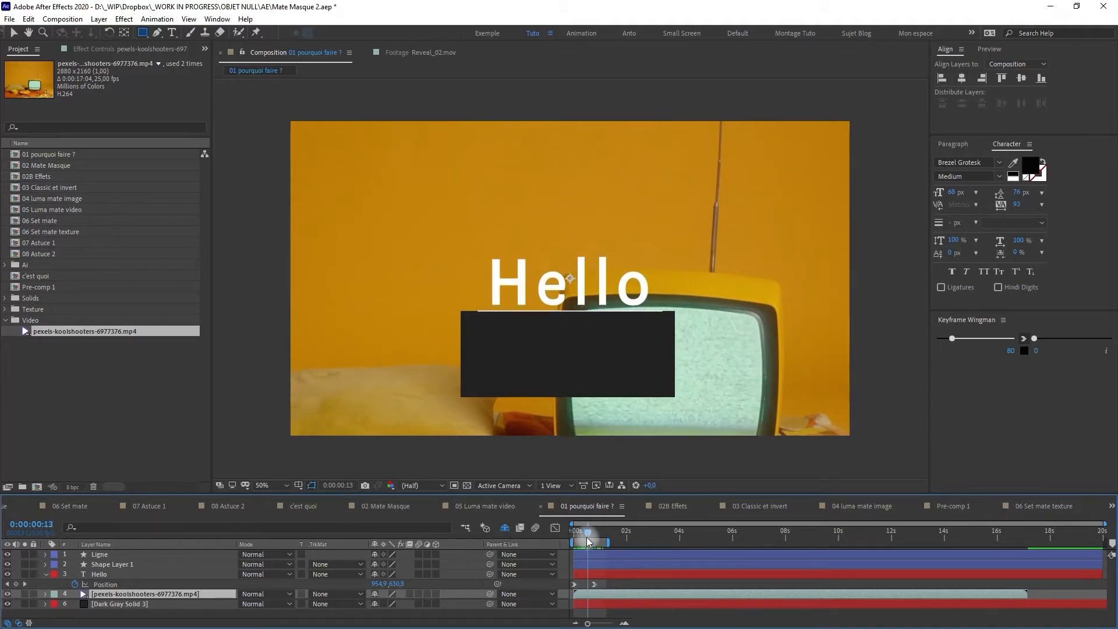
Delete the pexels video layer and the dark rectangle's shape layer from the composition
{"action": "key", "text": "BackSpace"}
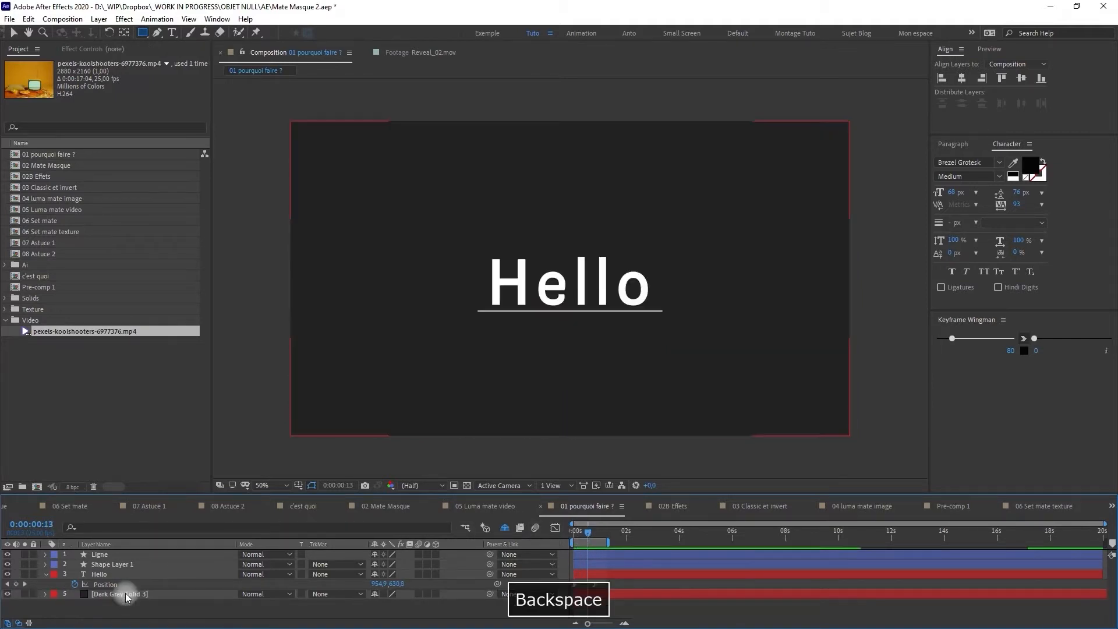
{"action": "left_click", "coordinate": [116, 565]}
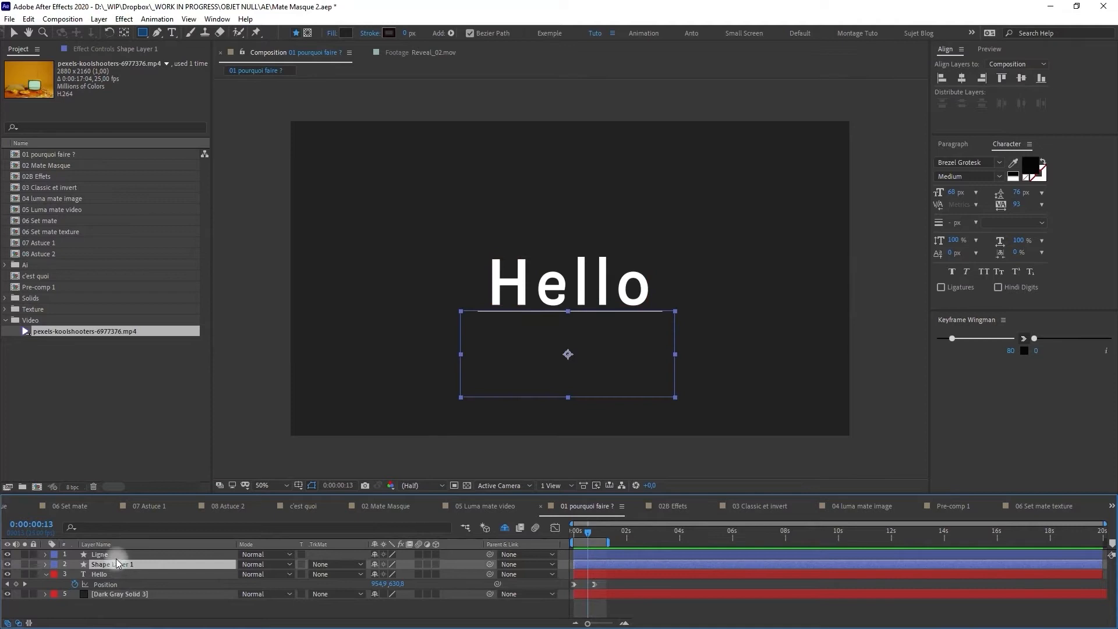
{"action": "key", "text": "BackSpace"}
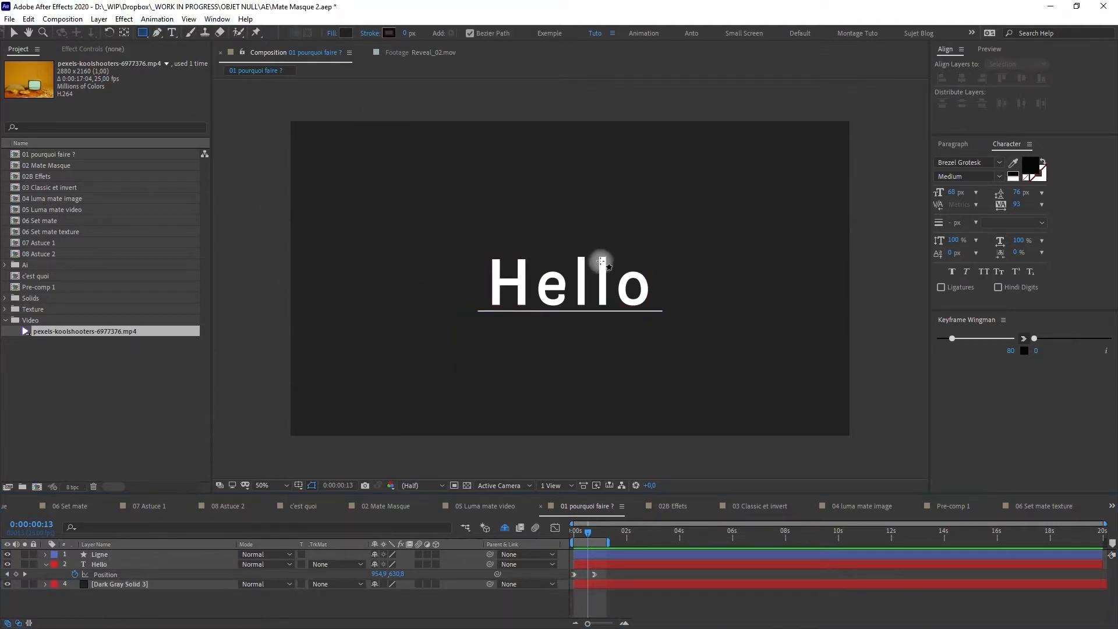
Try a small rectangular mask on the Hello layer around the letter H, then undo it
{"action": "left_click", "coordinate": [120, 563]}
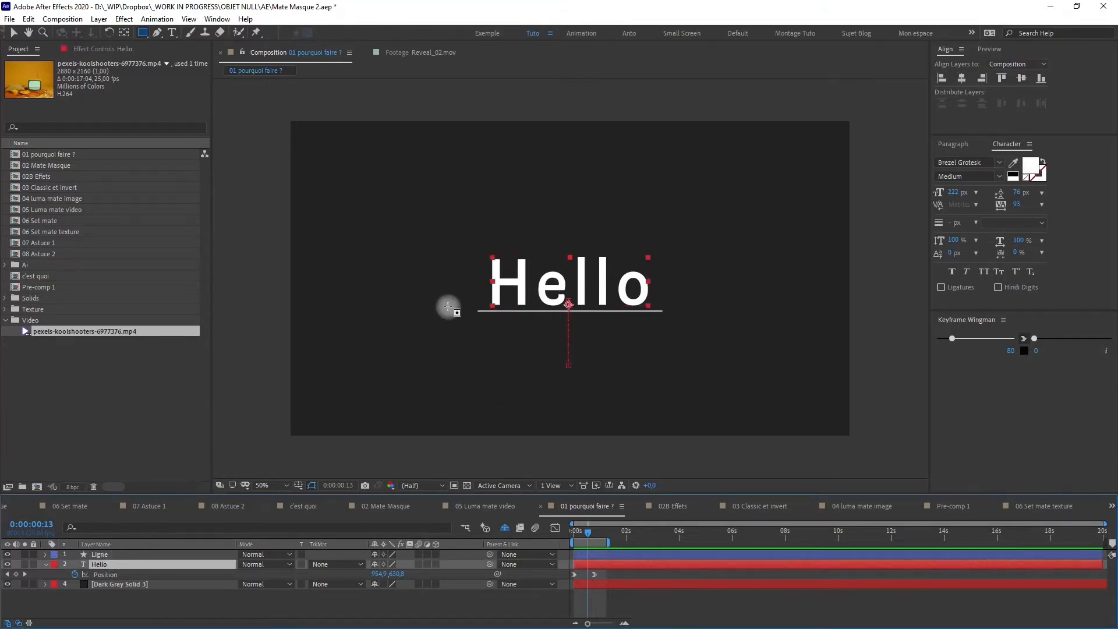
{"action": "left_click_drag", "start_coordinate": [468, 250], "coordinate": [541, 294]}
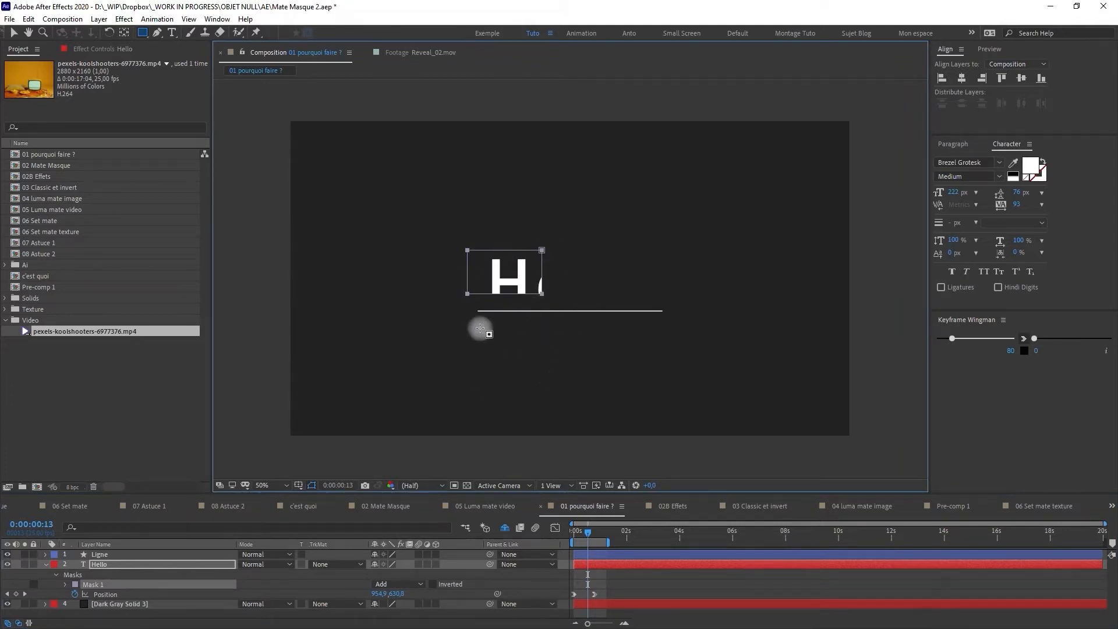
{"action": "key", "text": "ctrl+z"}
Draw a rectangle covering the Hello text with its lower edge on the line, and place its layer directly above Hello
{"action": "left_click", "coordinate": [114, 594]}
{"action": "left_click_drag", "start_coordinate": [451, 222], "coordinate": [683, 310]}
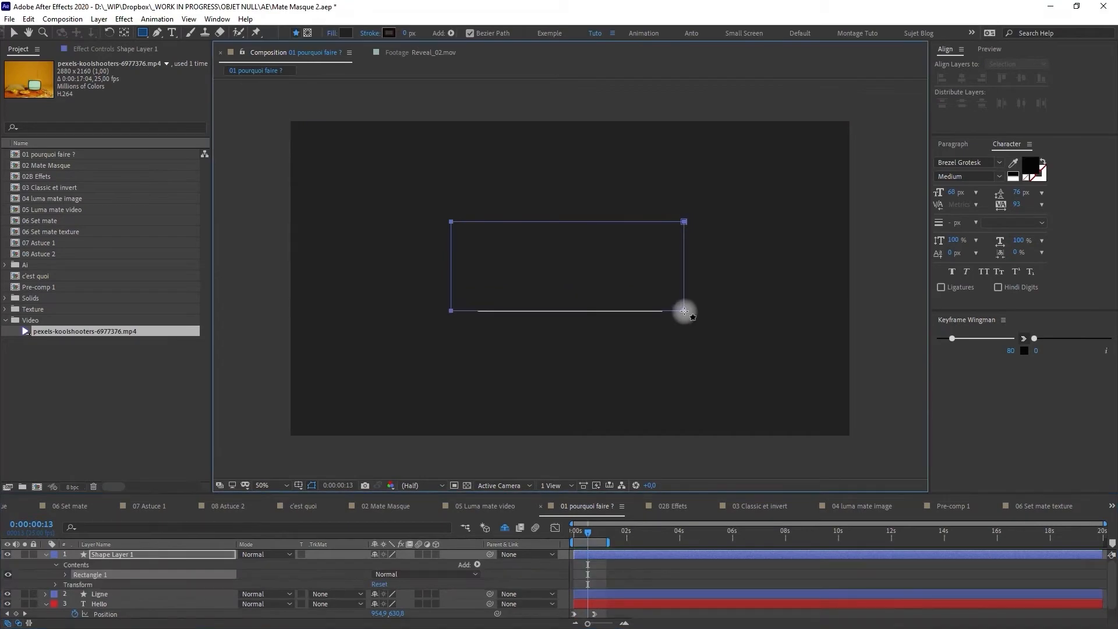
{"action": "left_click_drag", "start_coordinate": [117, 553], "coordinate": [100, 606]}
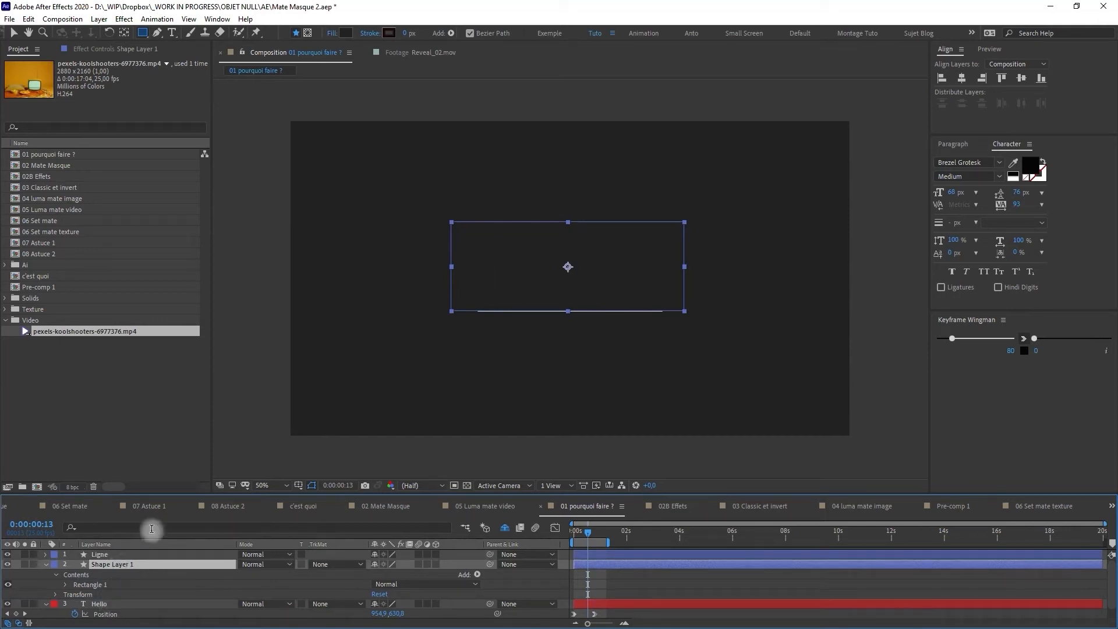
Rename the new rectangle's shape layer as Mate
{"action": "key", "text": "Return"}
{"action": "type", "text": "Mate"}
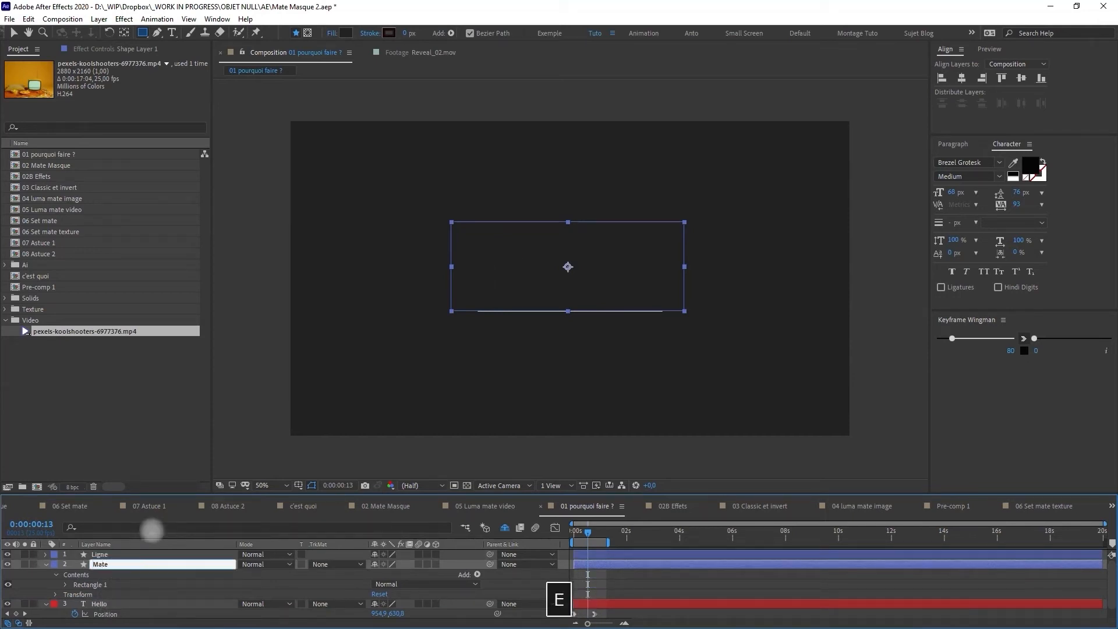
{"action": "key", "text": "Return"}
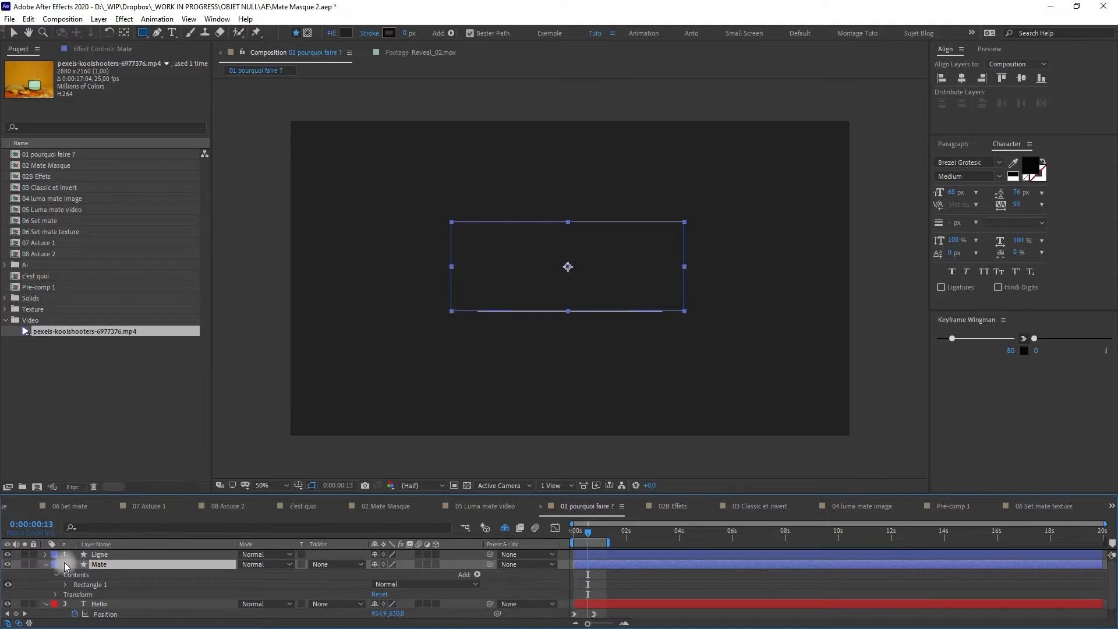
Set the Hello layer's track matte to Alpha Matte "Mate" and scrub the first frames to check the reveal
{"action": "left_click", "coordinate": [46, 564]}
{"action": "left_click", "coordinate": [99, 575]}
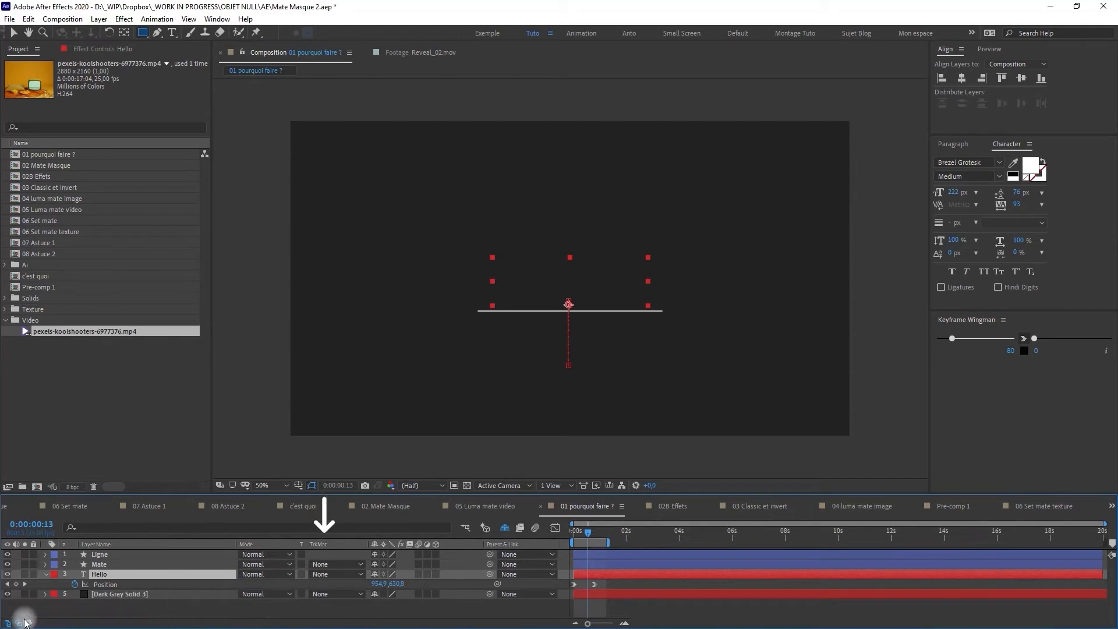
{"action": "left_click", "coordinate": [336, 573]}
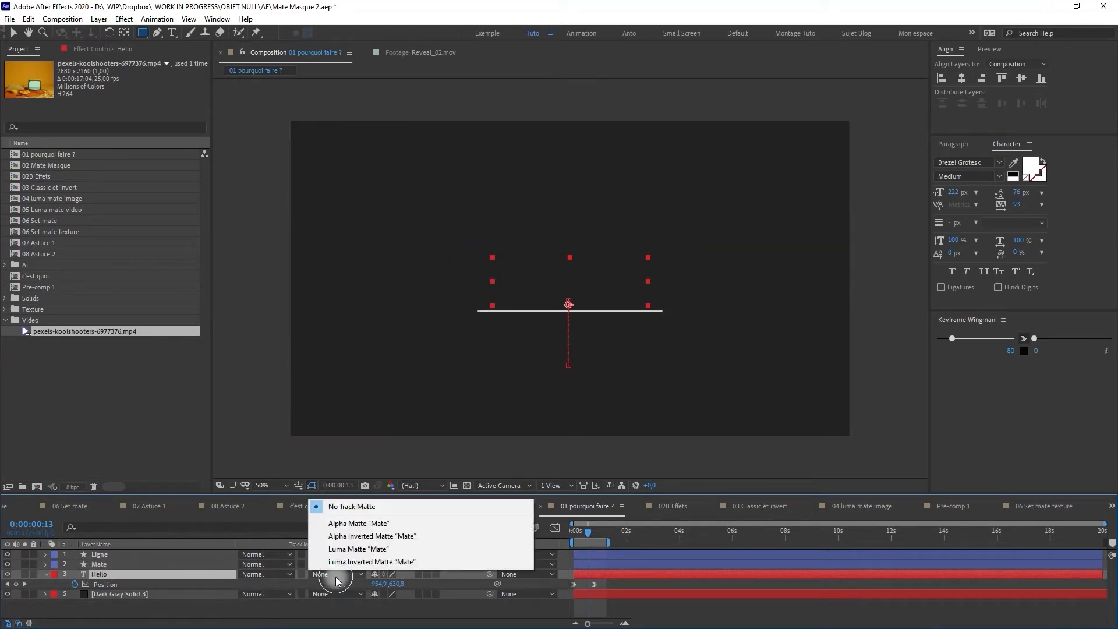
{"action": "left_click", "coordinate": [377, 525]}
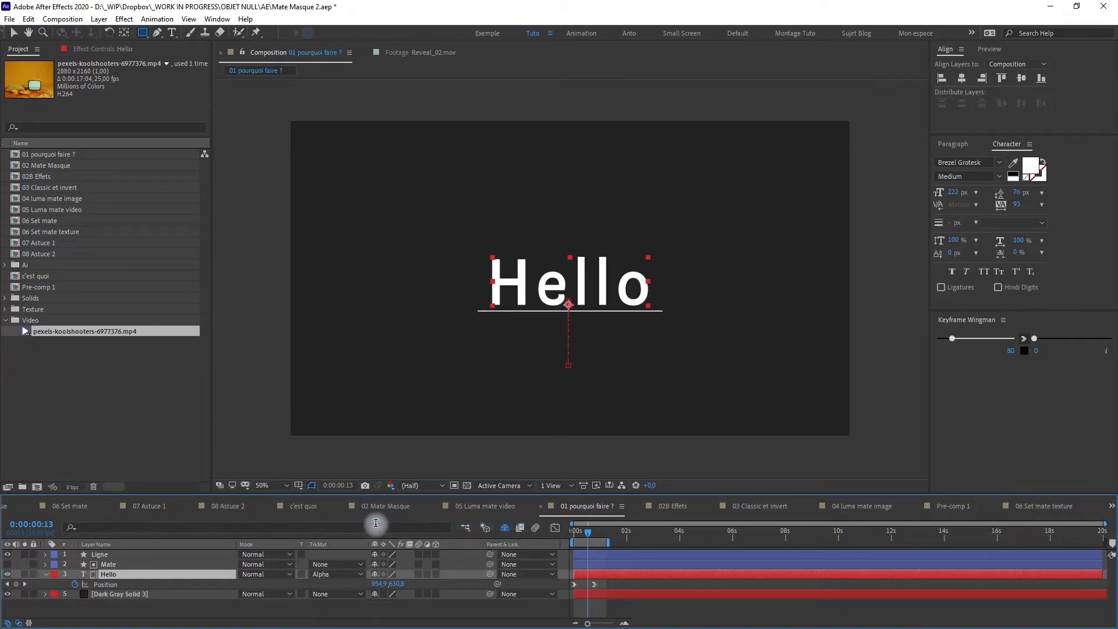
{"action": "left_click_drag", "start_coordinate": [588, 534], "coordinate": [585, 538]}
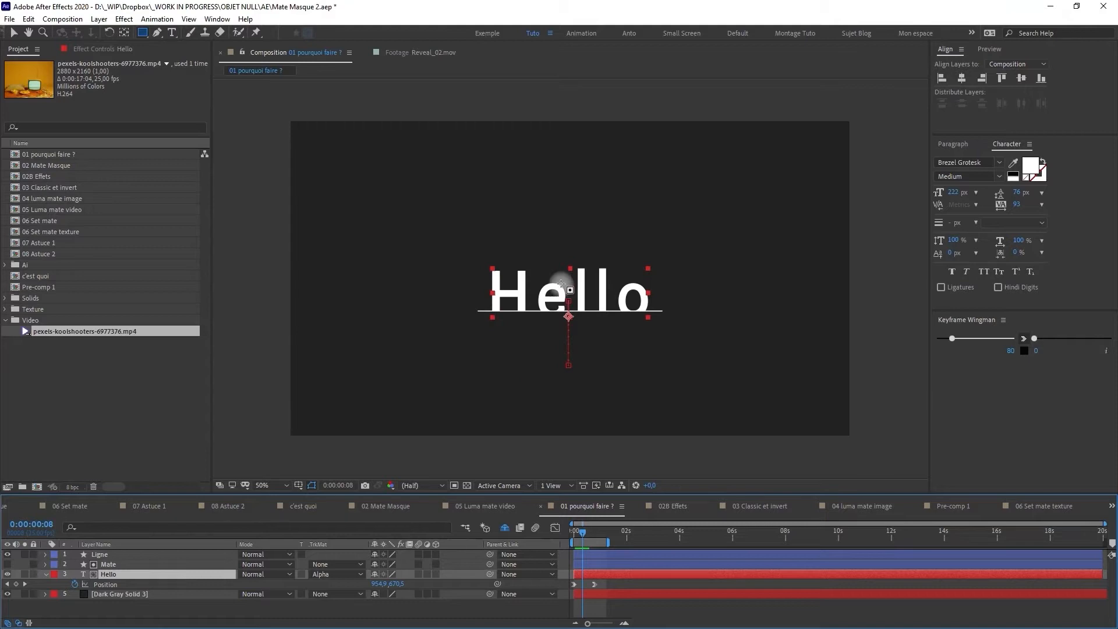
Change the Mate rectangle's fill colour to red FF0000, show and hide its layer again, and scrub the Hello reveal
{"action": "left_click", "coordinate": [9, 564]}
{"action": "left_click", "coordinate": [9, 564]}
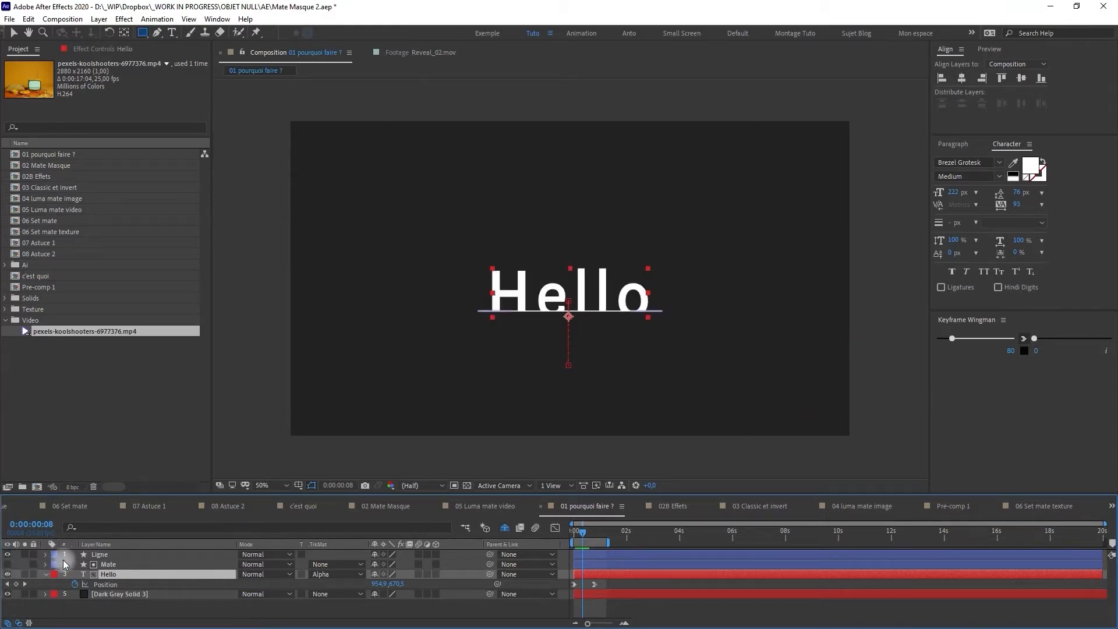
{"action": "left_click", "coordinate": [128, 564]}
{"action": "left_click", "coordinate": [350, 53]}
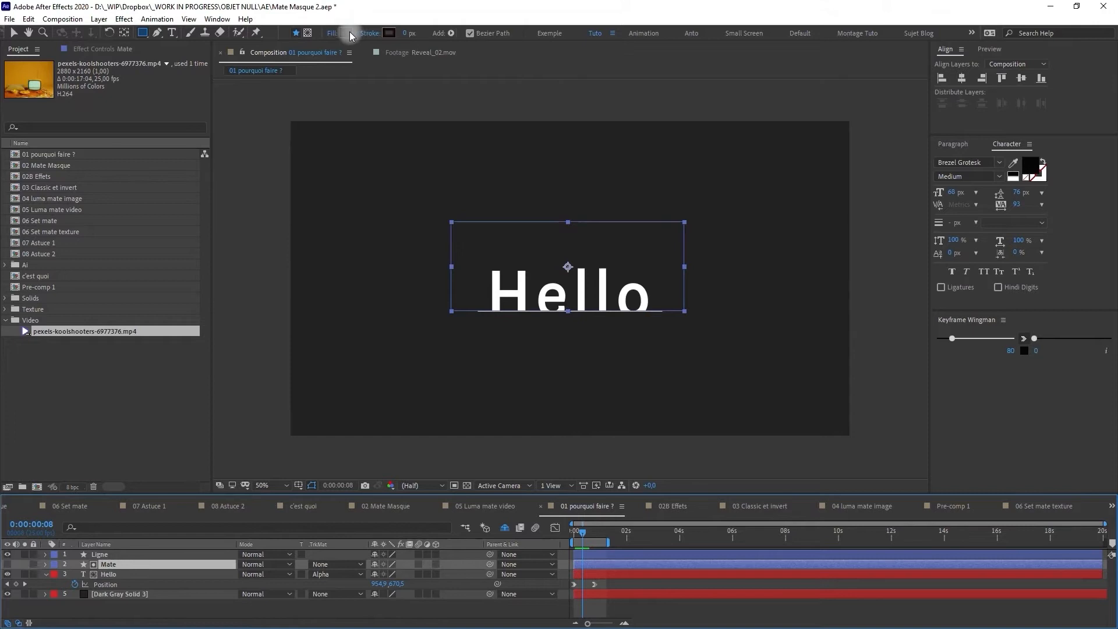
{"action": "left_click", "coordinate": [348, 33]}
{"action": "left_click_drag", "start_coordinate": [273, 200], "coordinate": [321, 162]}
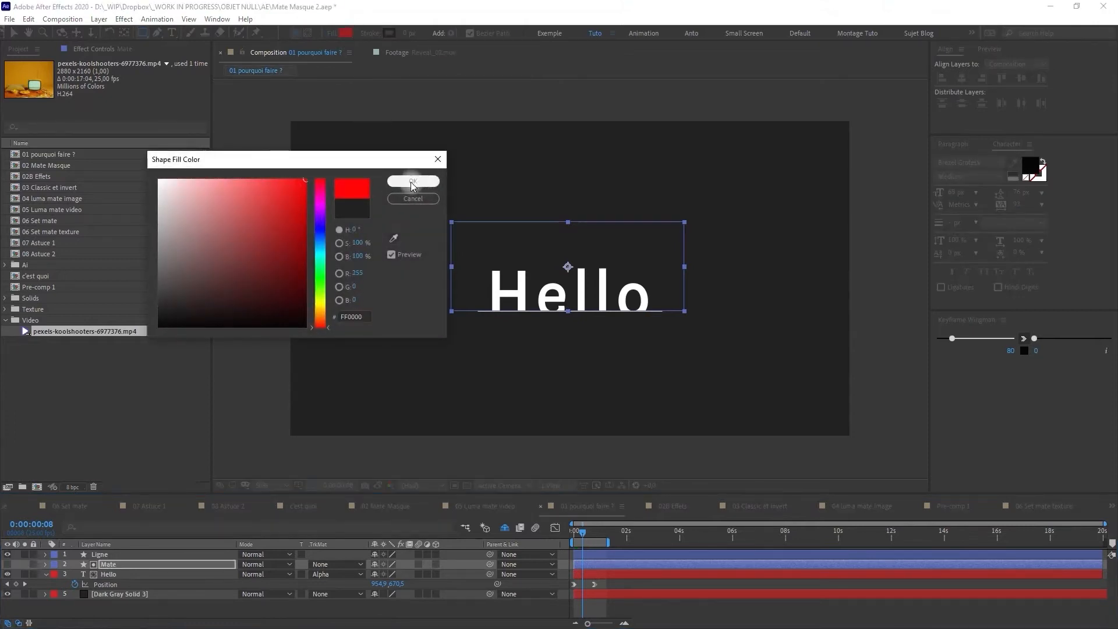
{"action": "left_click", "coordinate": [412, 182]}
{"action": "left_click", "coordinate": [7, 564]}
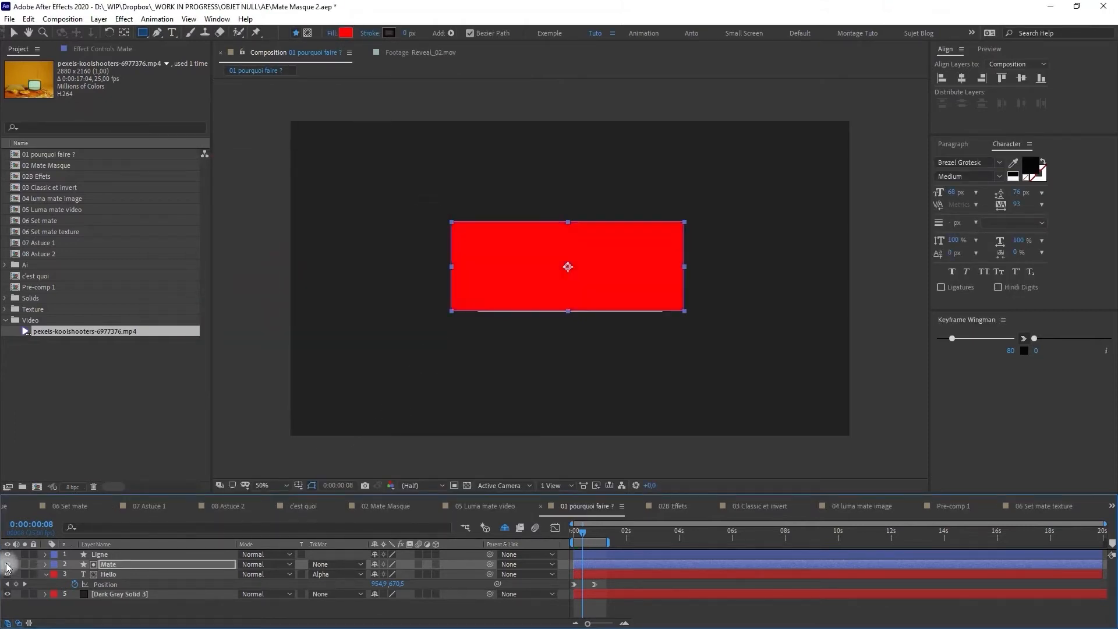
{"action": "left_click", "coordinate": [7, 564]}
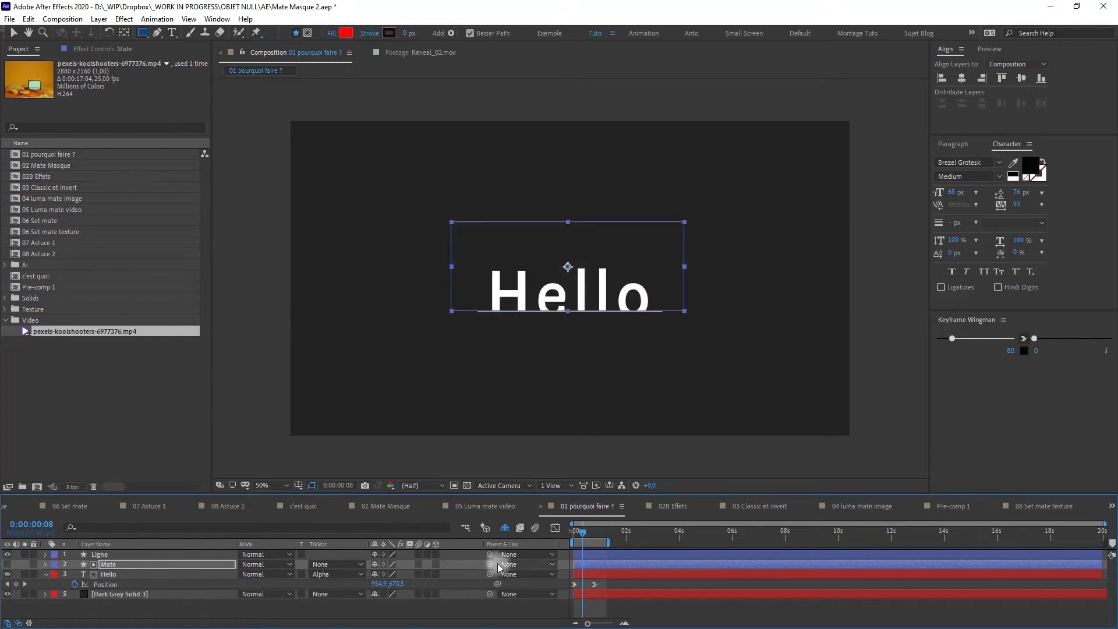
{"action": "left_click_drag", "start_coordinate": [575, 536], "coordinate": [587, 543]}
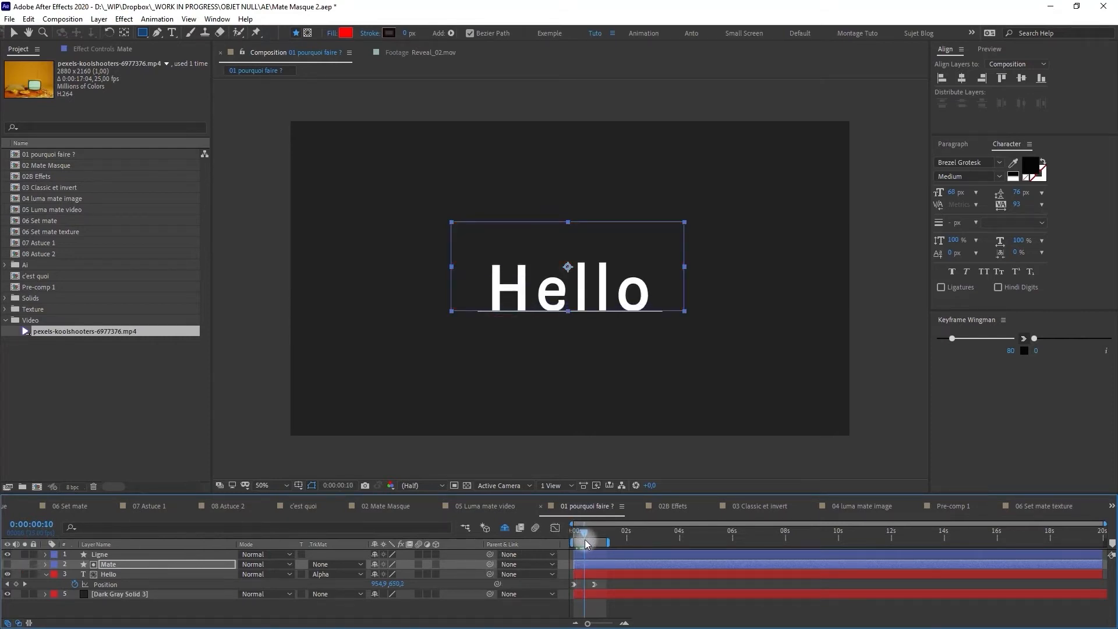
Try moving the Mate rectangle upward in the composition, then undo the move
{"action": "key", "text": "v"}
{"action": "left_click_drag", "start_coordinate": [666, 284], "coordinate": [655, 254]}
{"action": "key", "text": "ctrl+z"}
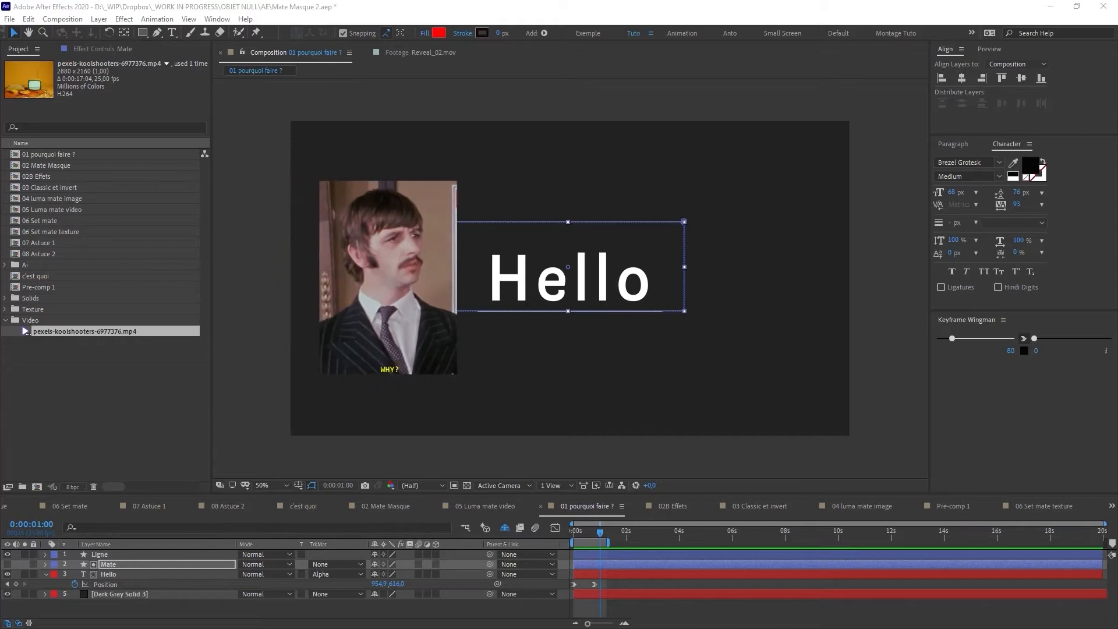
Open the 02 Mate Masque composition and inspect the un mate text layer and its Alpha M matte
{"action": "double_click", "coordinate": [50, 165]}
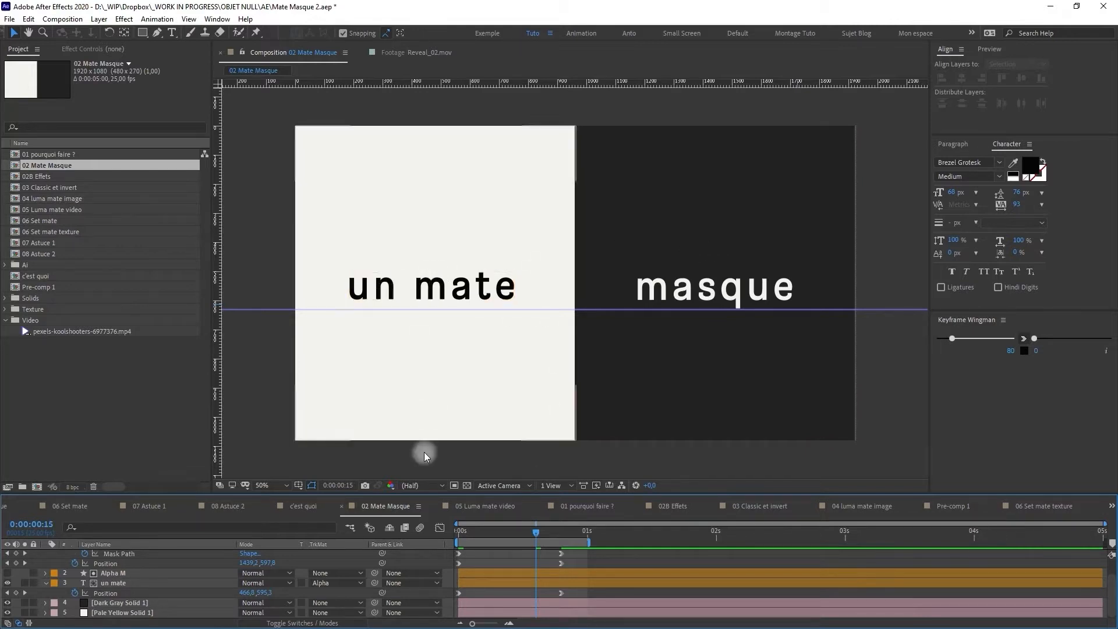
{"action": "left_click", "coordinate": [124, 583]}
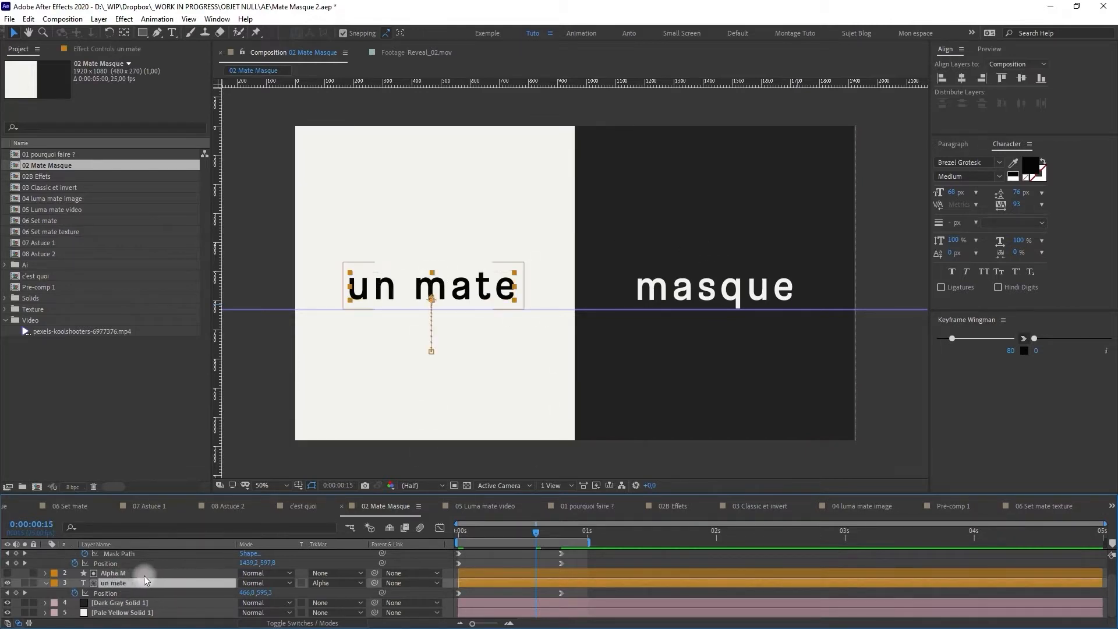
{"action": "left_click", "coordinate": [134, 574]}
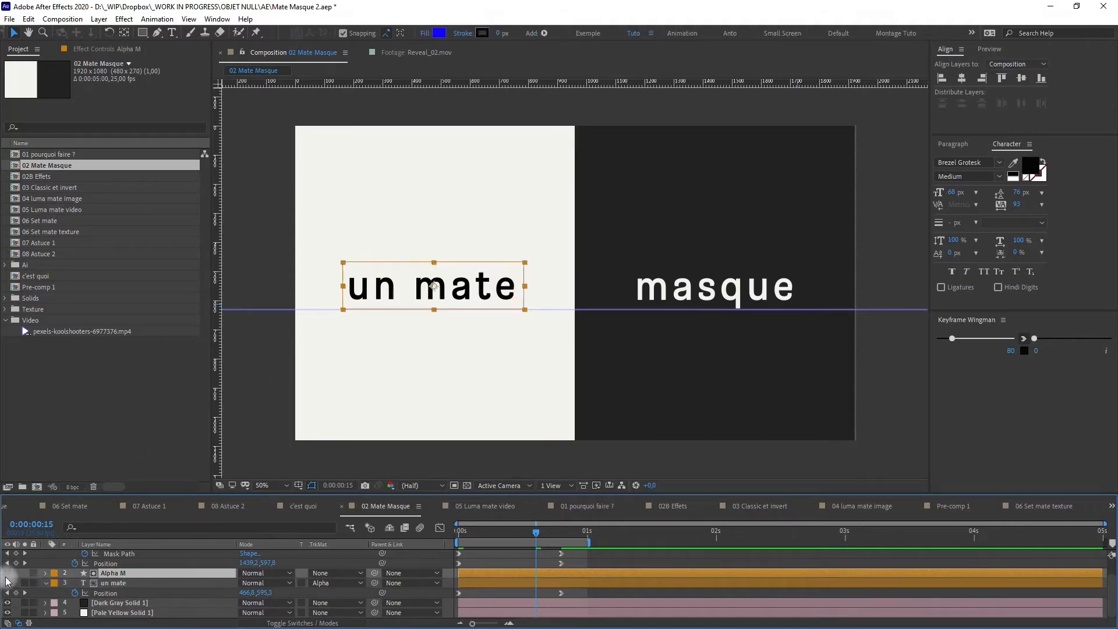
{"action": "left_click", "coordinate": [7, 574]}
{"action": "left_click", "coordinate": [8, 574]}
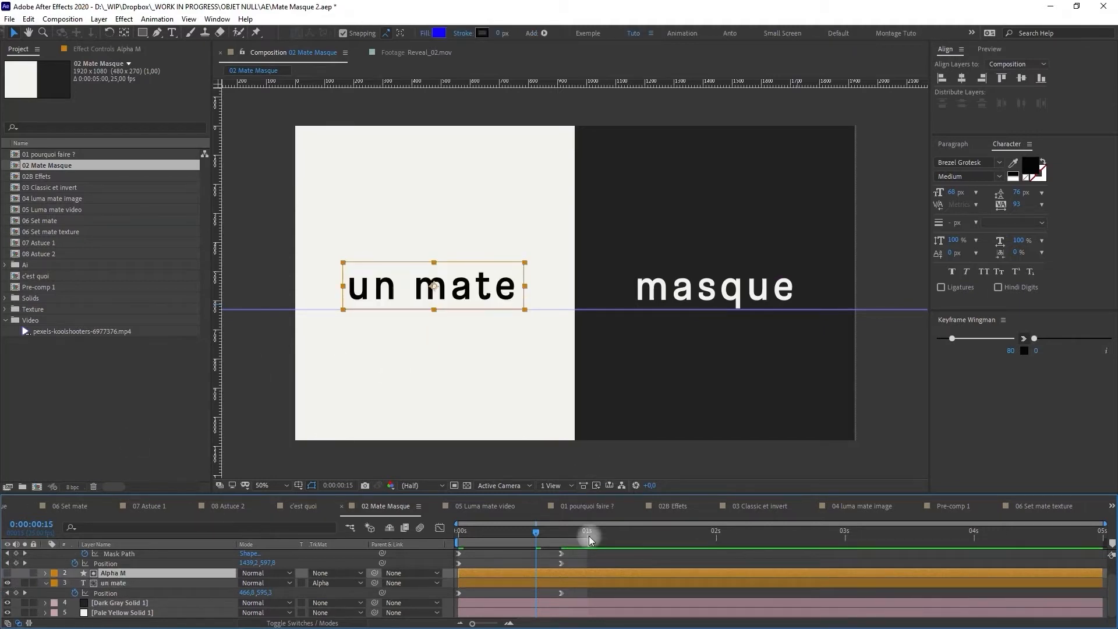
Select the masque text layer to view its mask, and preview the reveal animation of both texts
{"action": "scroll", "coordinate": [555, 581], "scroll_direction": "up", "scroll_amount": 2}
{"action": "left_click", "coordinate": [547, 556]}
{"action": "left_click", "coordinate": [661, 291]}
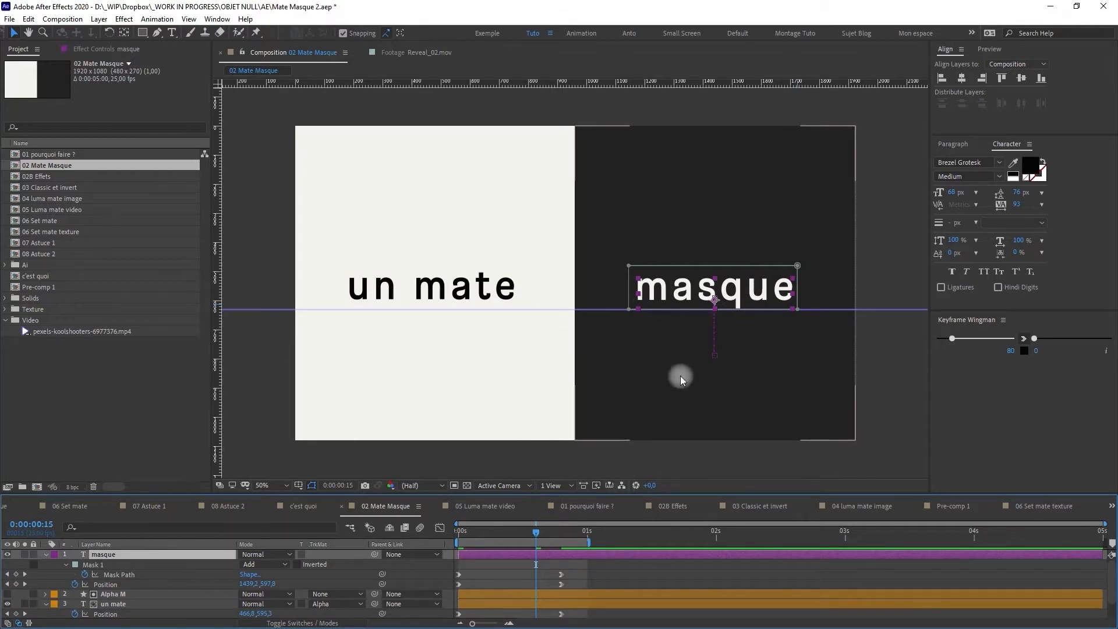
{"action": "key", "text": "KP_0"}
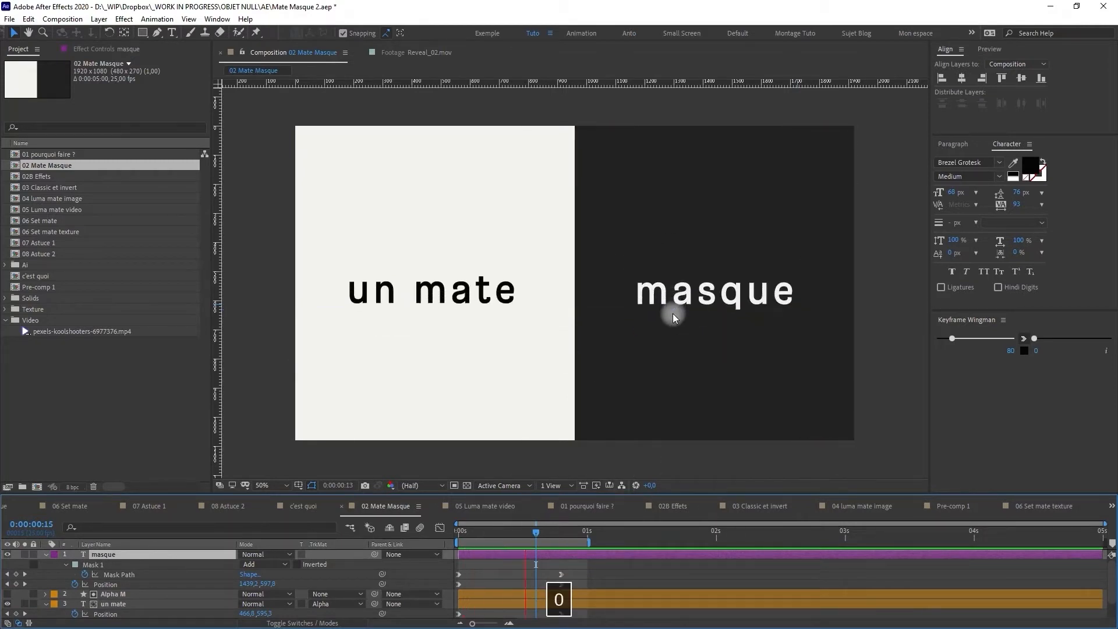
{"action": "key", "text": "space"}
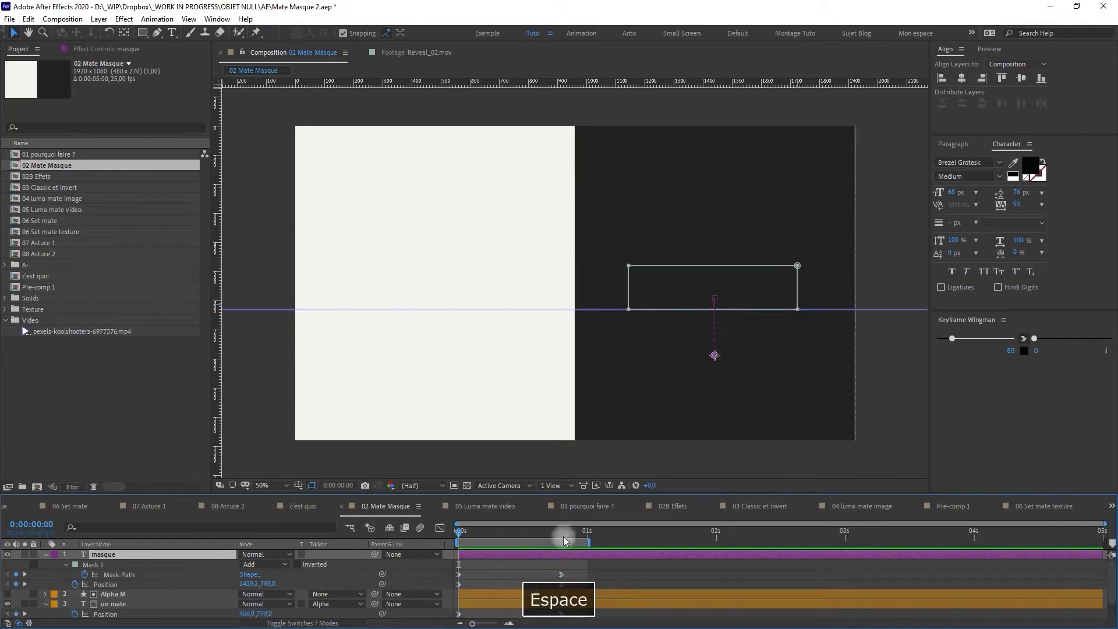
{"action": "left_click_drag", "start_coordinate": [475, 529], "coordinate": [578, 533]}
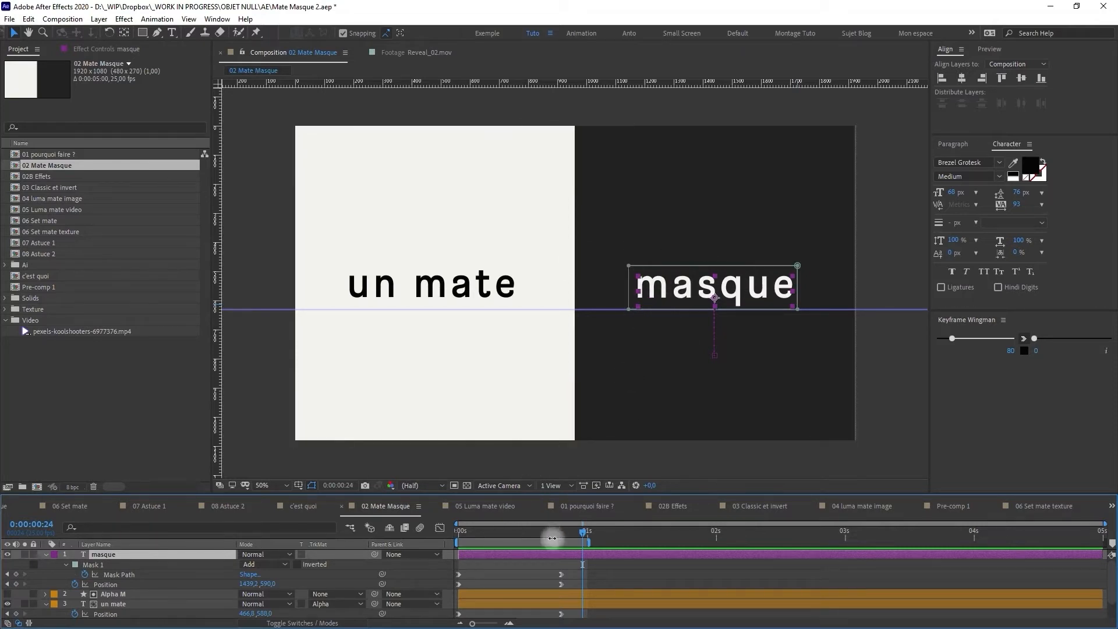
At frame 20, delete the masque layer's Mask Path and Position keyframes, and remove Mask 1
{"action": "left_click_drag", "start_coordinate": [546, 534], "coordinate": [553, 537]}
{"action": "left_click_drag", "start_coordinate": [587, 570], "coordinate": [445, 586]}
{"action": "key", "text": "BackSpace"}
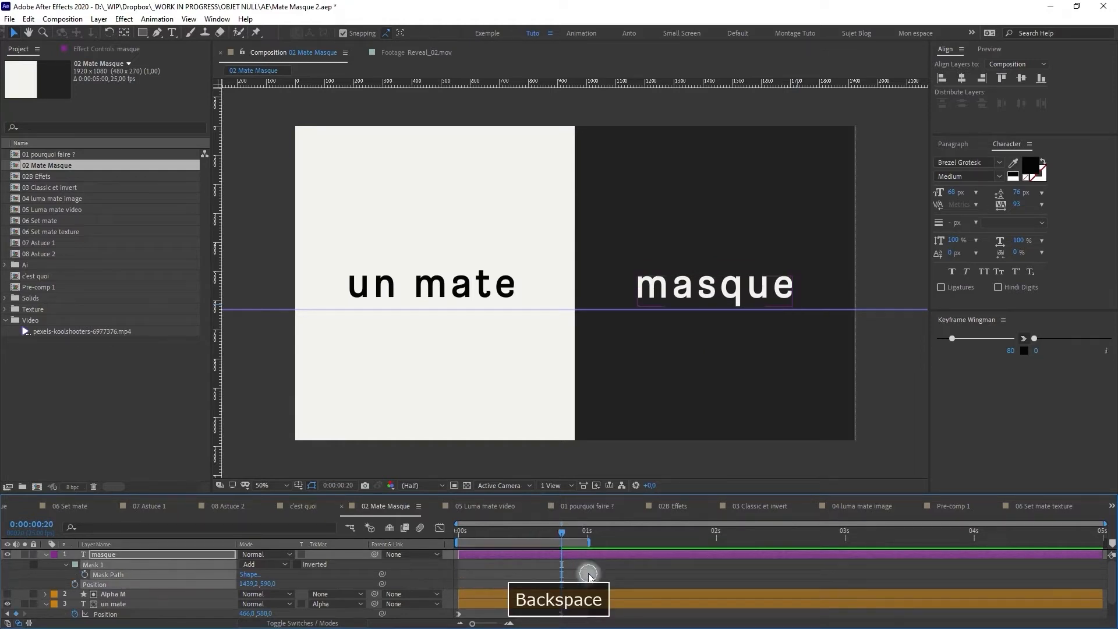
{"action": "left_click", "coordinate": [569, 554]}
{"action": "left_click", "coordinate": [130, 566]}
{"action": "key", "text": "BackSpace"}
Draw a new rectangular mask around the masque text with its lower edge on the horizontal guide
{"action": "left_click", "coordinate": [533, 549]}
{"action": "left_click", "coordinate": [533, 550]}
{"action": "left_click", "coordinate": [142, 33]}
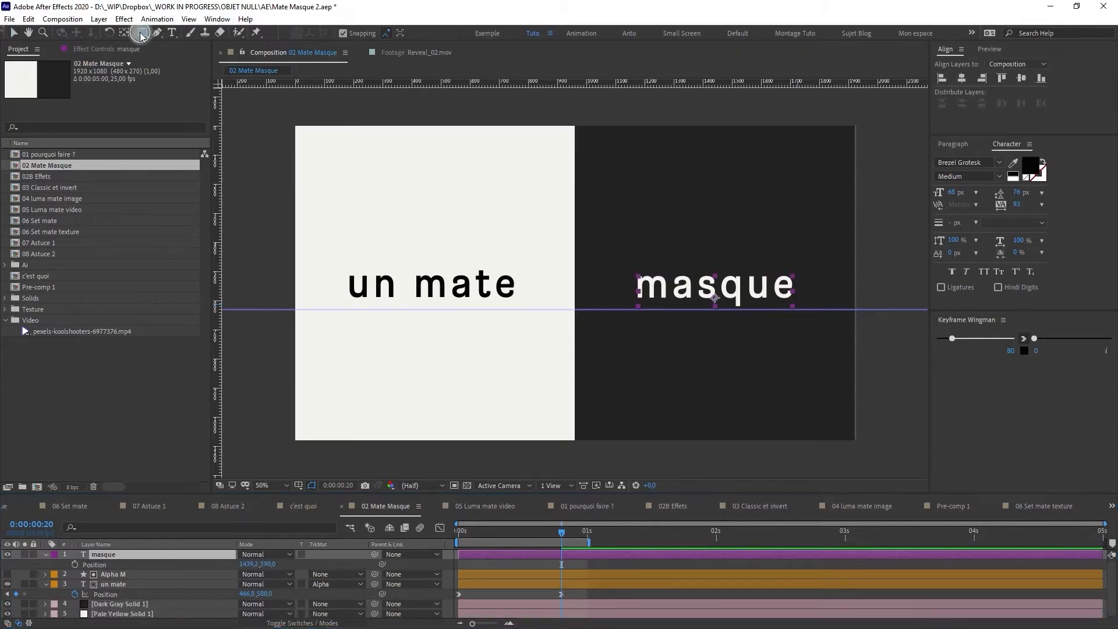
{"action": "left_click_drag", "start_coordinate": [625, 262], "coordinate": [798, 308]}
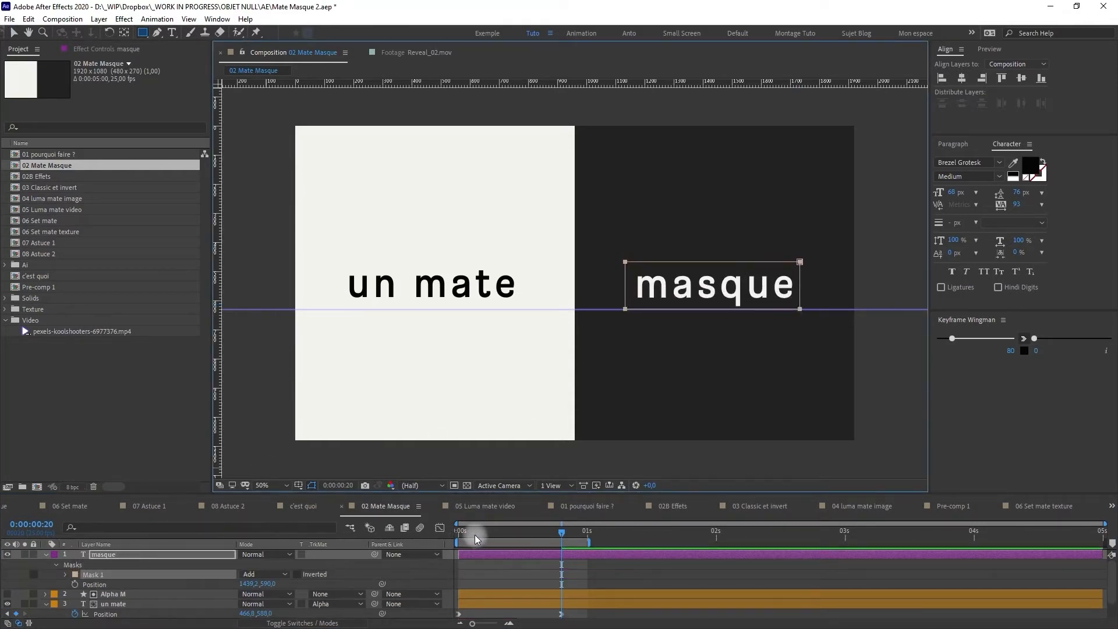
Add Position keyframes to the masque layer at frame 0 and at frame 20
{"action": "left_click_drag", "start_coordinate": [474, 537], "coordinate": [425, 543]}
{"action": "key", "text": "p"}
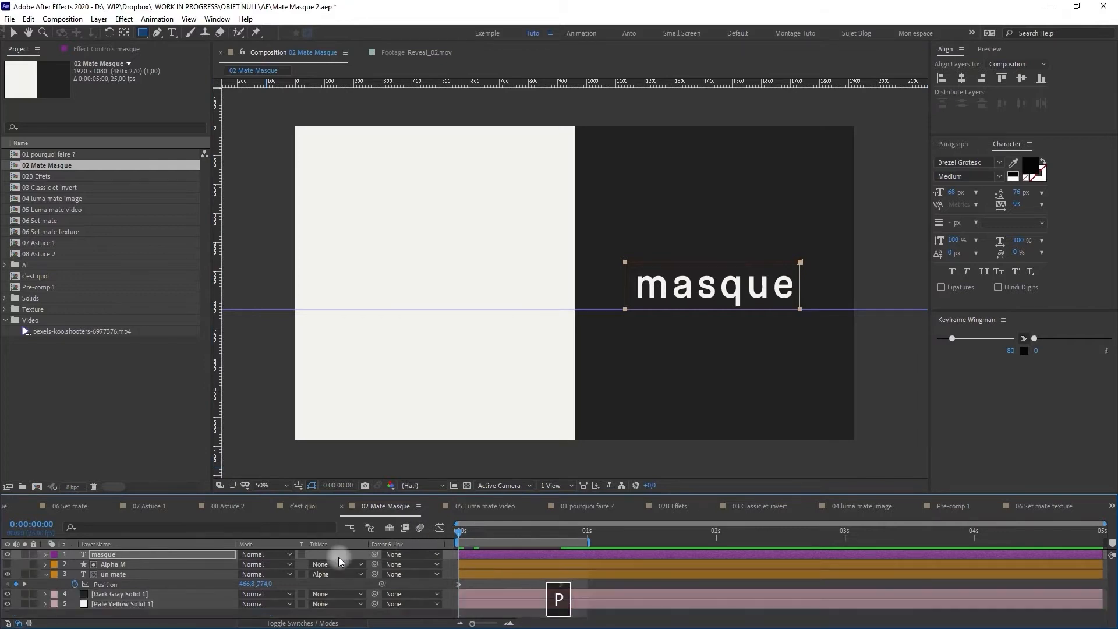
{"action": "left_click", "coordinate": [75, 564]}
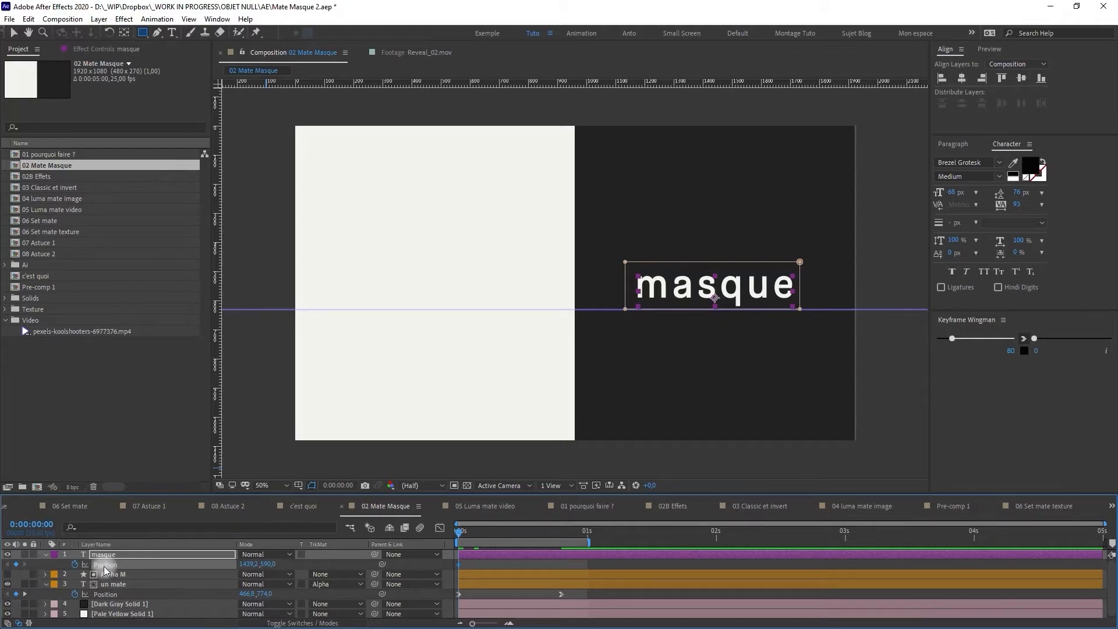
{"action": "key", "text": "ctrl+shift+Right"}
{"action": "key", "text": "ctrl+shift+Right"}
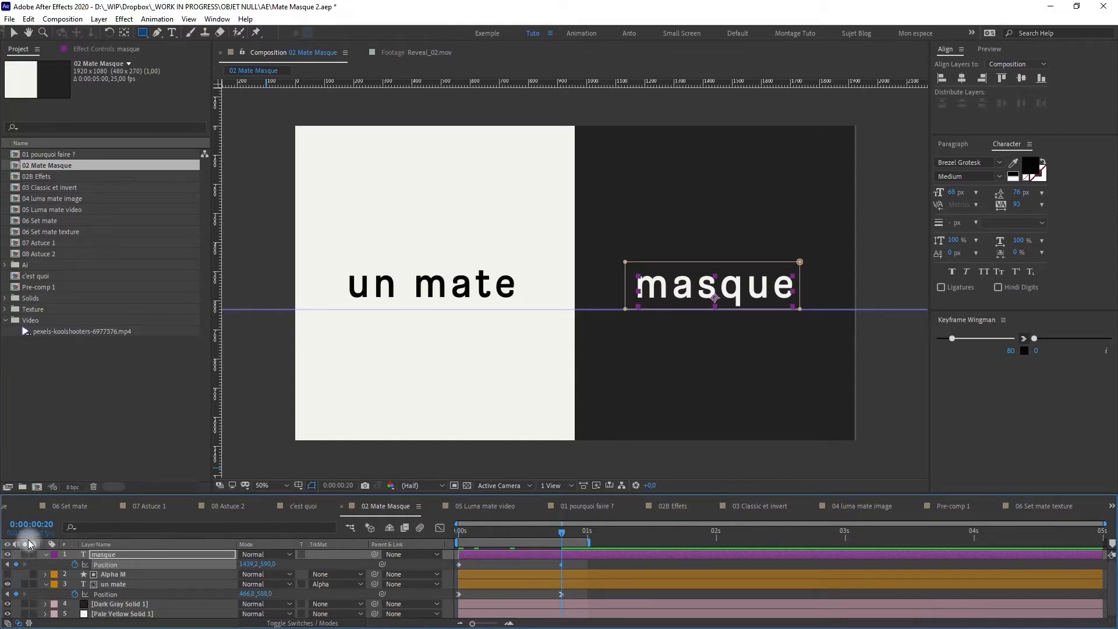
At the first Position keyframe, move the masque text straight down below the guide to 1439.2, 806.0
{"action": "left_click", "coordinate": [7, 564]}
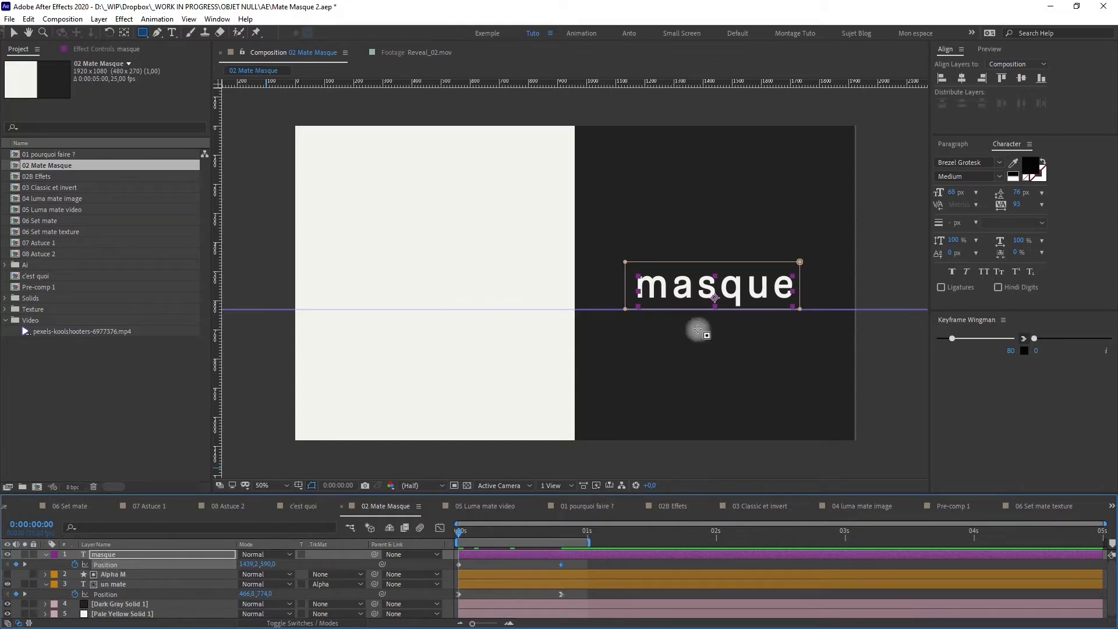
{"action": "key", "text": "v"}
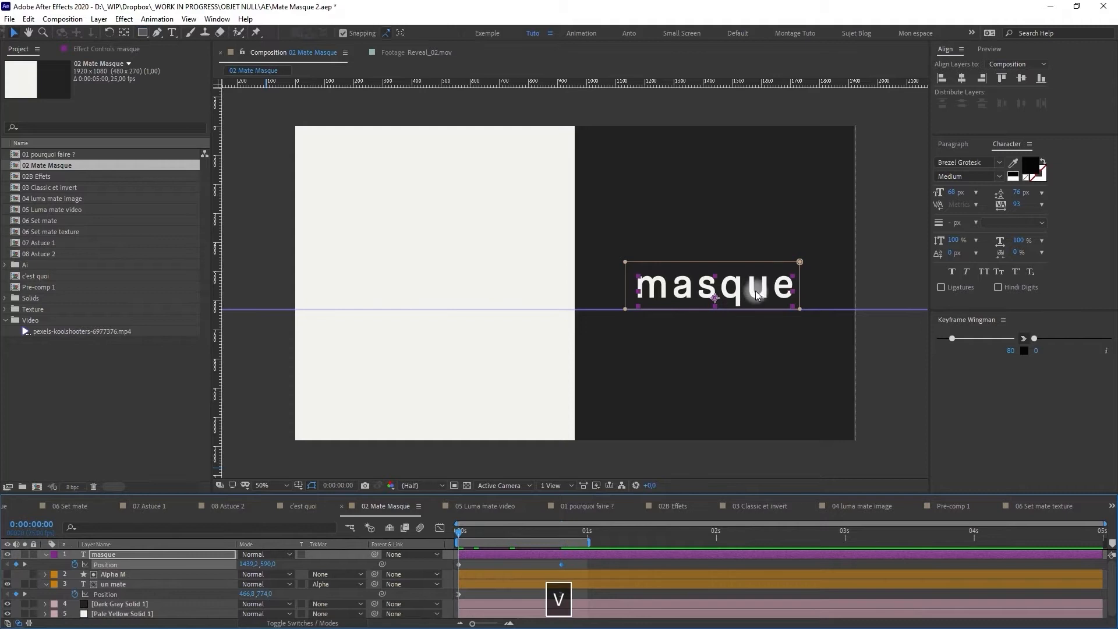
{"action": "left_click_drag", "start_coordinate": [749, 293], "coordinate": [753, 356]}
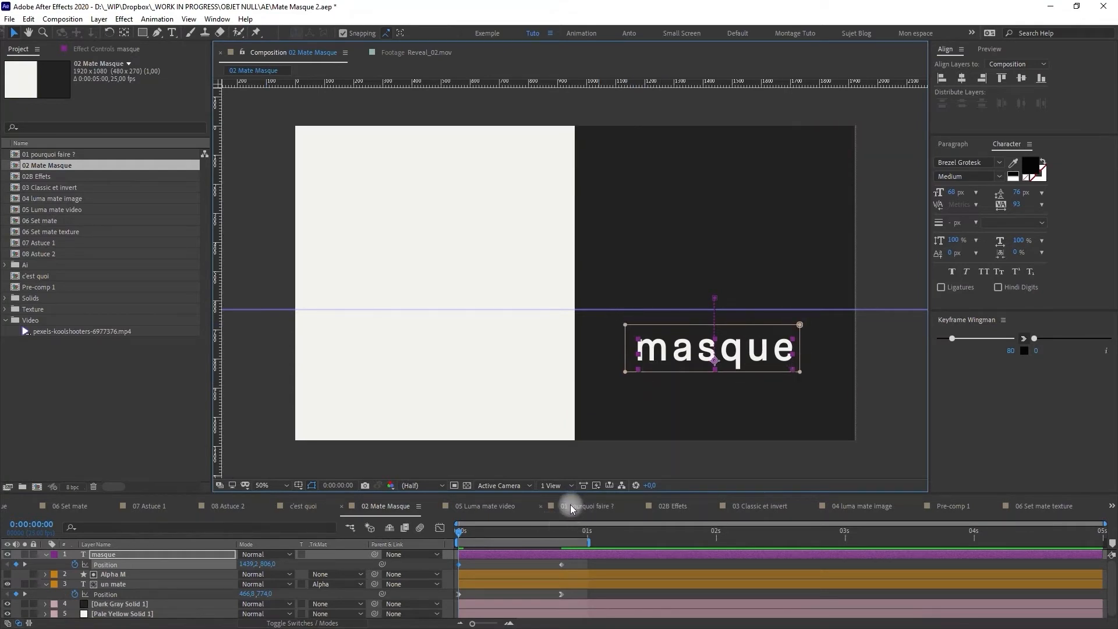
Enable Mask Path keyframing for the masque layer's Mask 1 at frame 0, enlarge the timeline, and display only the layer's keyframed properties
{"action": "left_click", "coordinate": [46, 554]}
{"action": "left_click", "coordinate": [46, 554]}
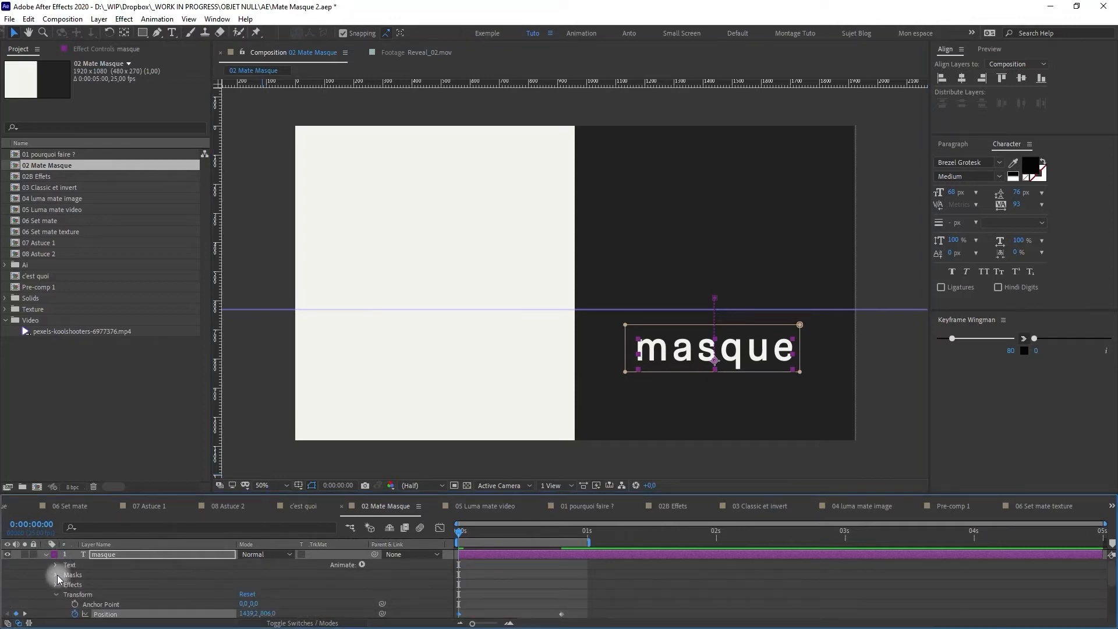
{"action": "left_click", "coordinate": [56, 575]}
{"action": "left_click", "coordinate": [65, 584]}
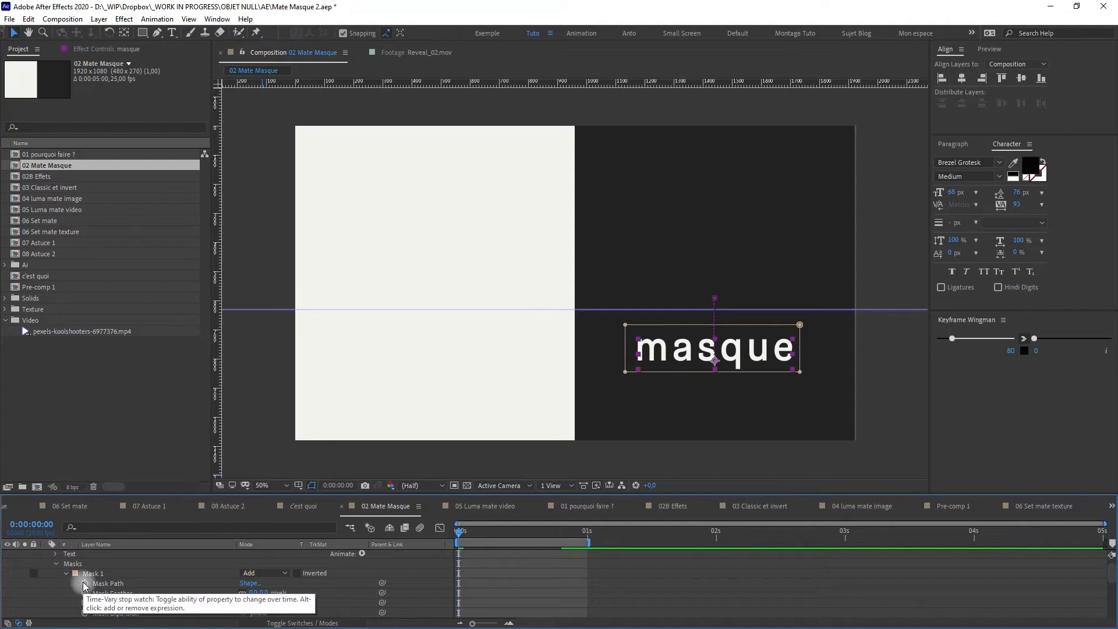
{"action": "left_click", "coordinate": [84, 583]}
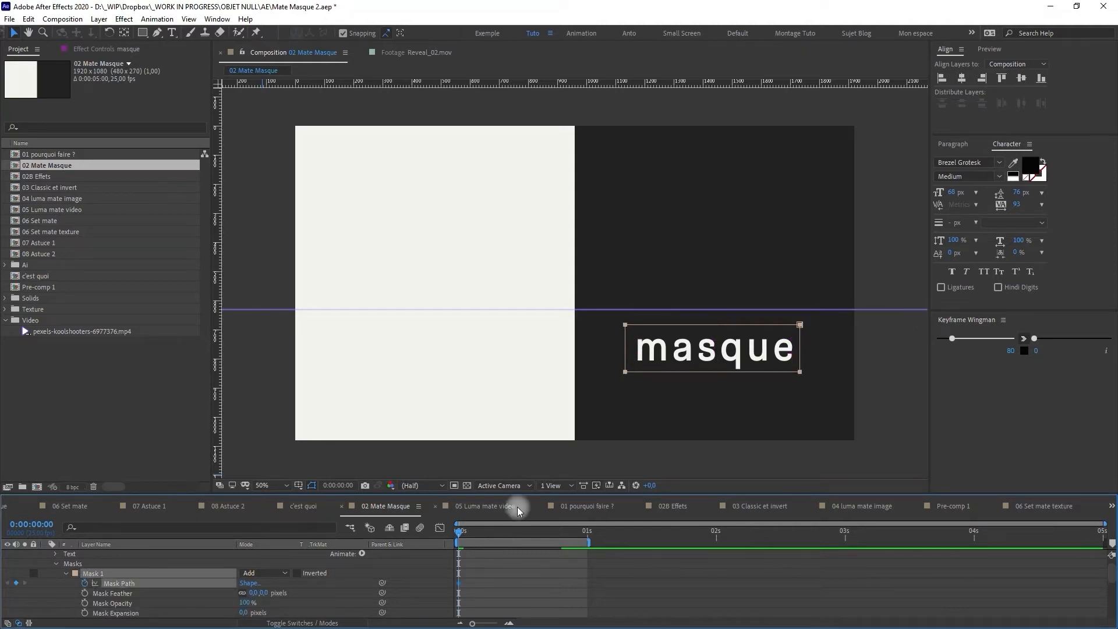
{"action": "left_click_drag", "start_coordinate": [528, 493], "coordinate": [528, 452]}
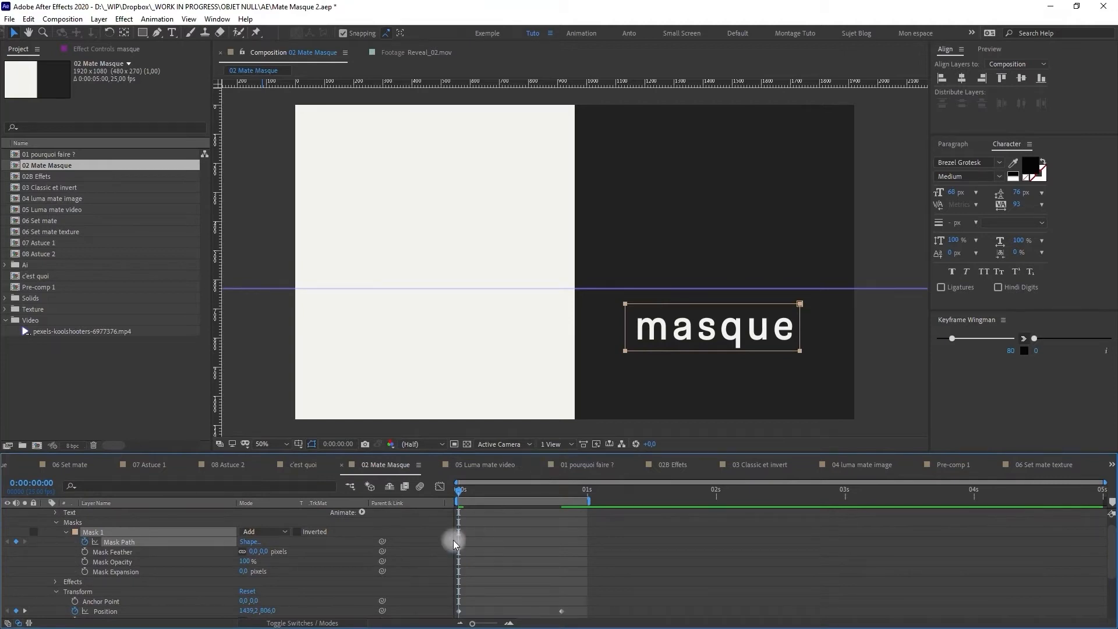
{"action": "key", "text": "u"}
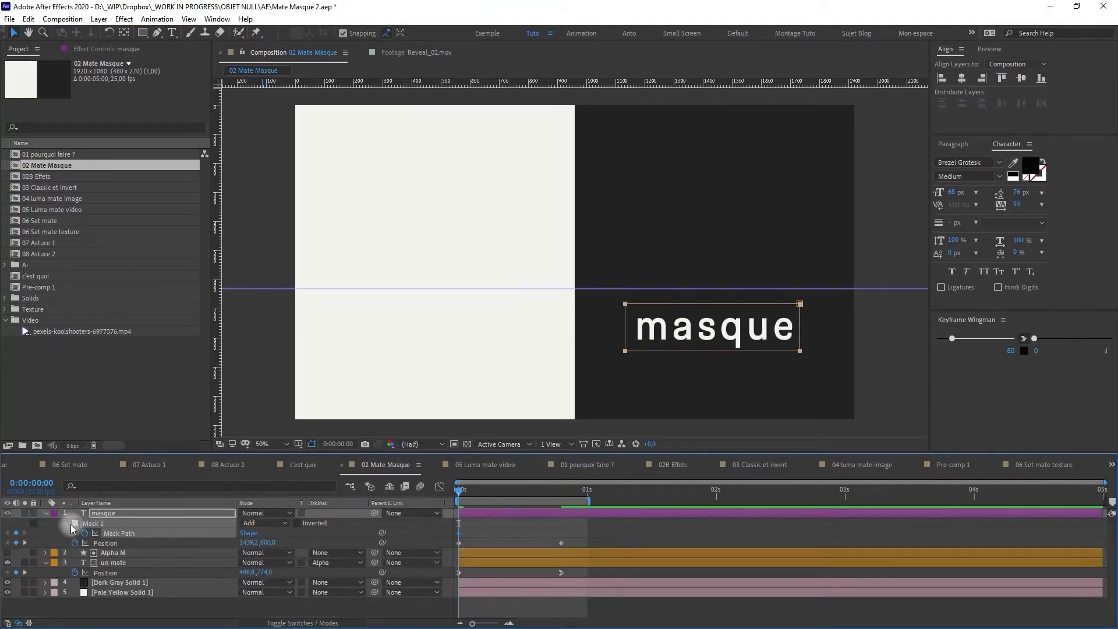
Add a Mask Path keyframe to the masque layer's Mask 1 at frame 20
{"action": "left_click_drag", "start_coordinate": [521, 490], "coordinate": [560, 496]}
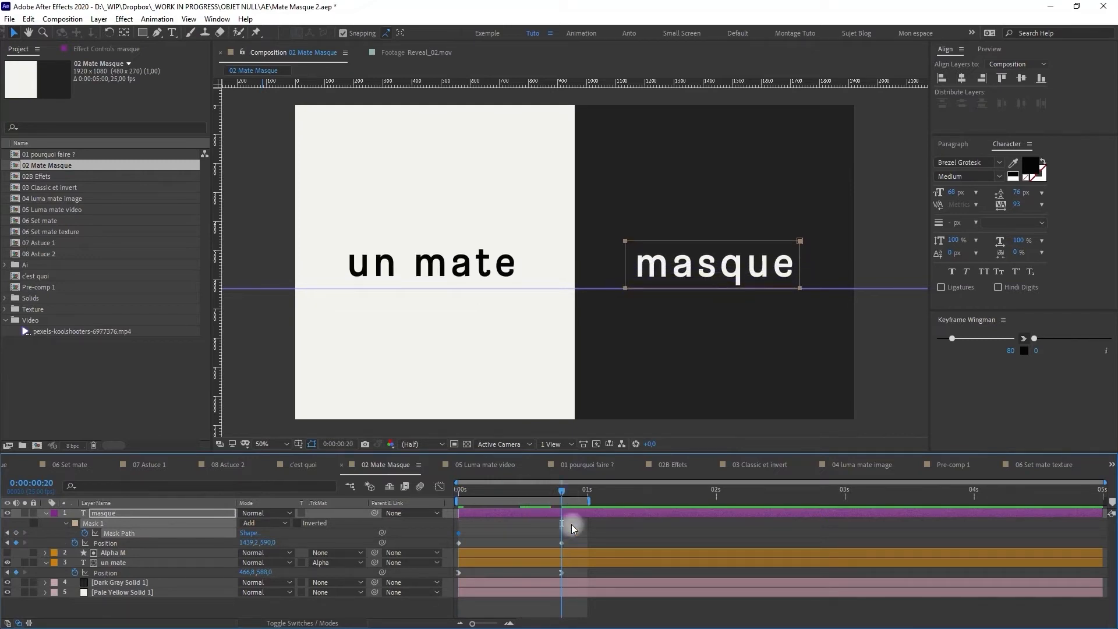
{"action": "left_click_drag", "start_coordinate": [562, 489], "coordinate": [562, 557]}
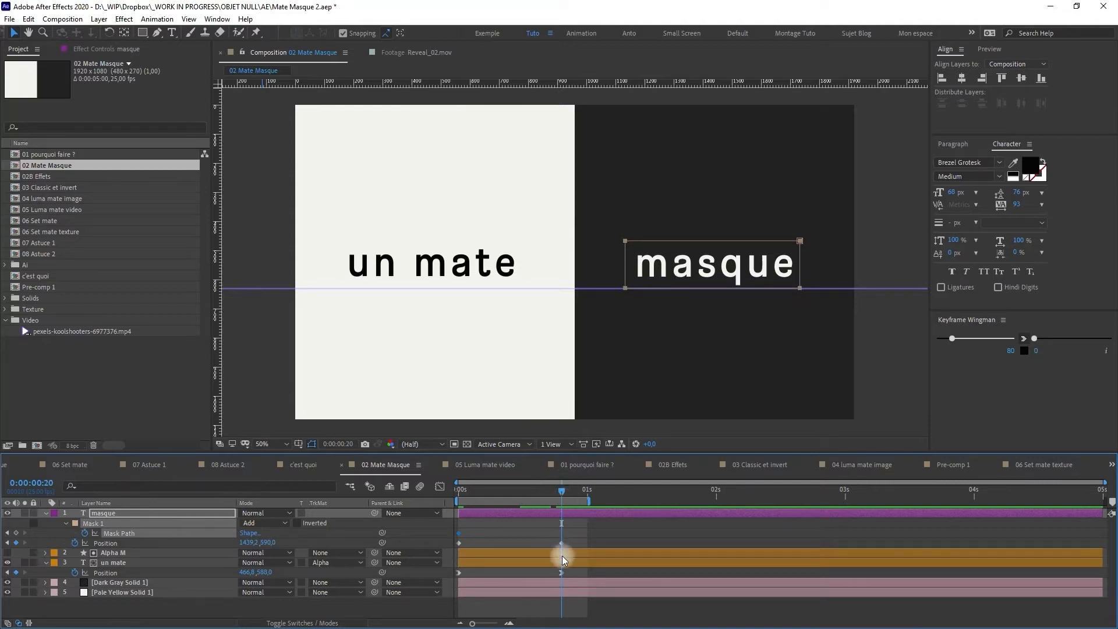
{"action": "left_click", "coordinate": [16, 532]}
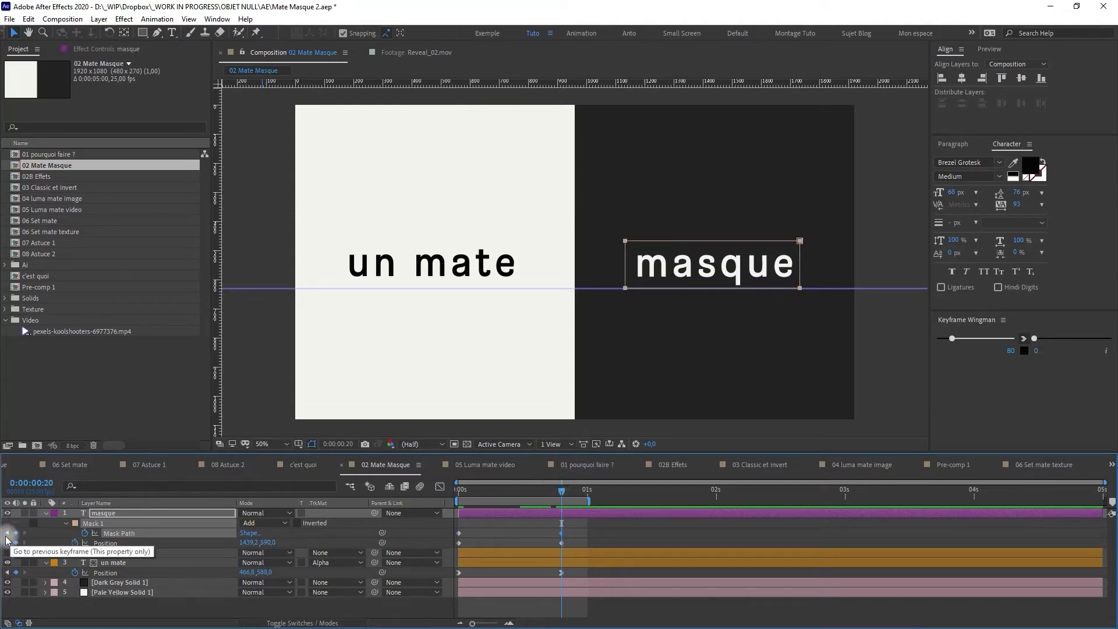
At the first Mask Path keyframe, move the mask straight up until its lower edge sits on the guide, and preview the reveal
{"action": "left_click", "coordinate": [11, 535]}
{"action": "left_click_drag", "start_coordinate": [798, 349], "coordinate": [801, 293]}
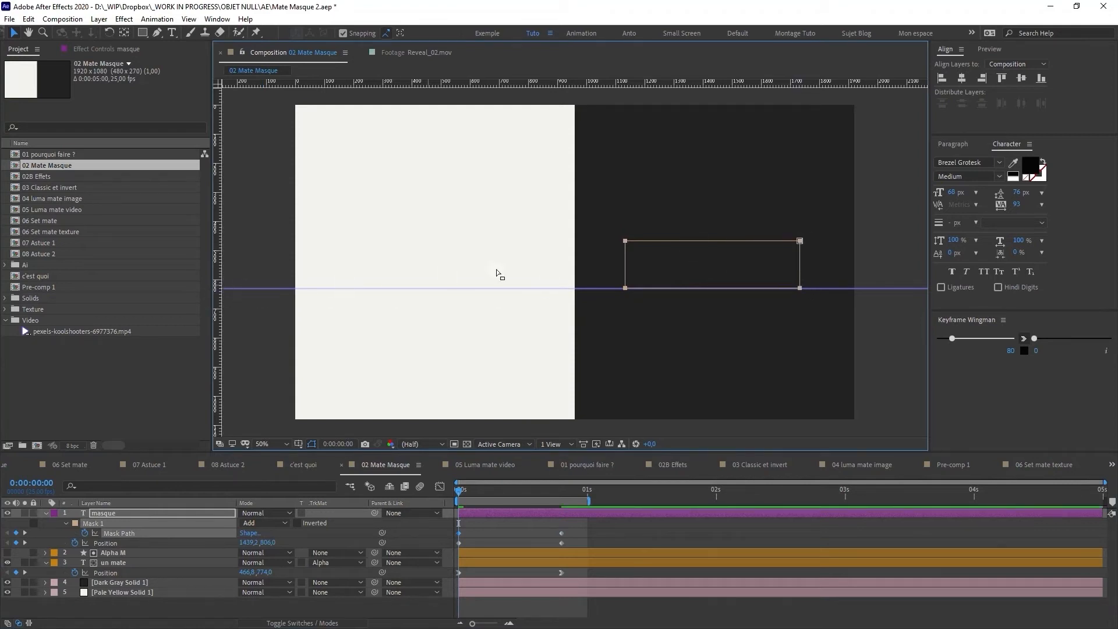
{"action": "mouse_move", "coordinate": [512, 82]}
{"action": "left_mouse_down"}
{"action": "mouse_move", "coordinate": [519, 129]}
{"action": "mouse_move", "coordinate": [525, 80]}
{"action": "left_mouse_up"}
{"action": "key", "text": "ctrl+r"}
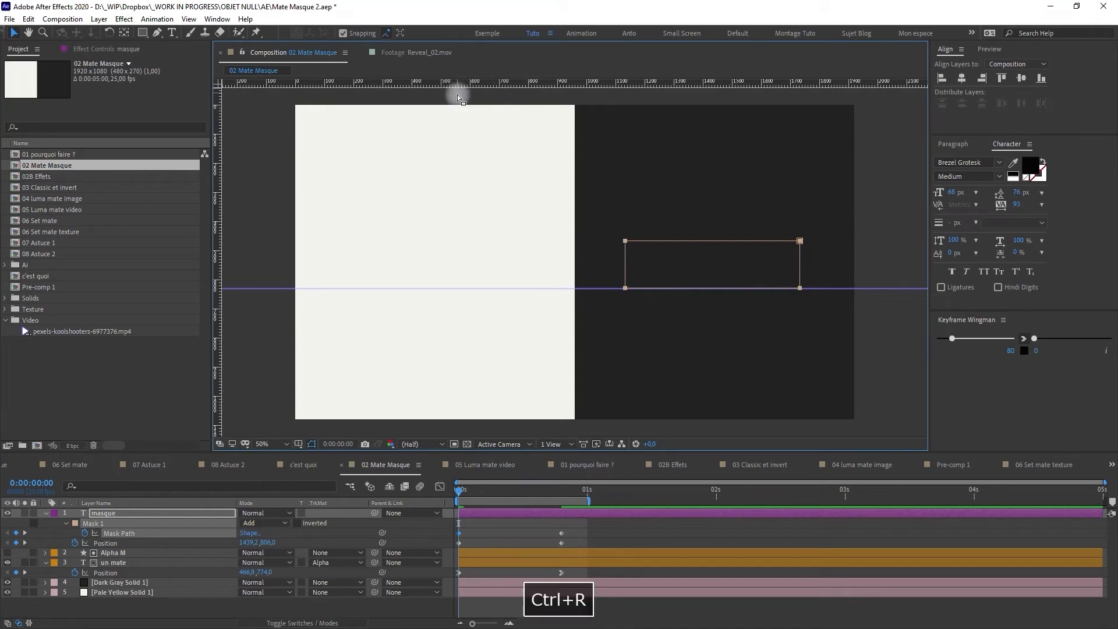
{"action": "left_click", "coordinate": [464, 530]}
{"action": "key", "text": "0"}
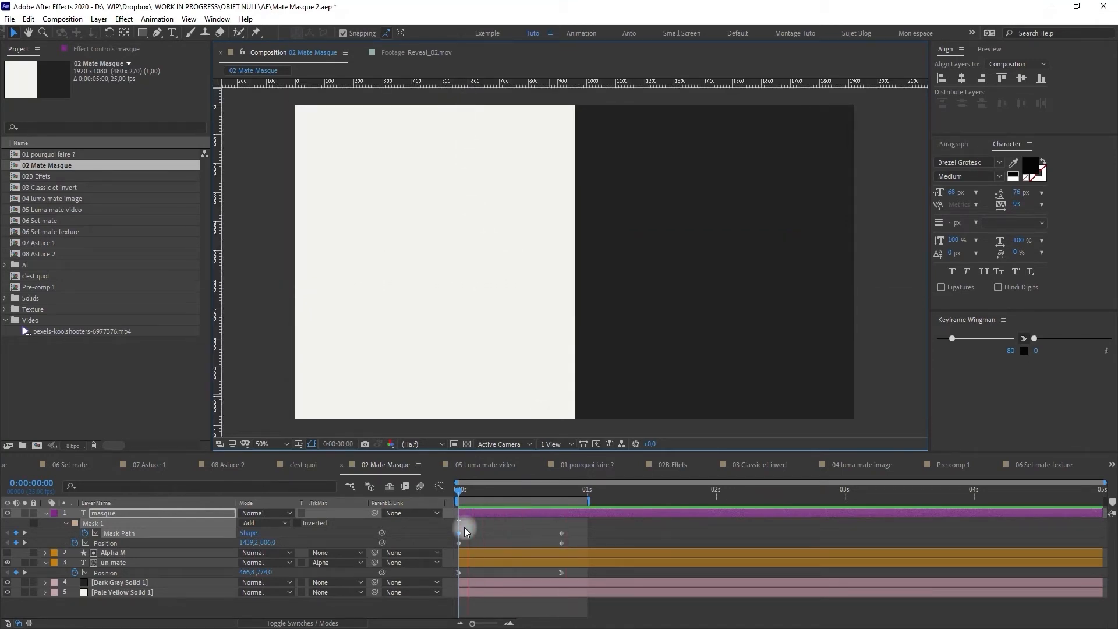
{"action": "key", "text": "space"}
Ease all Mask Path and Position keyframes of the masque layer with a Keyframe Wingman value of 81, and preview the animation
{"action": "left_click_drag", "start_coordinate": [592, 525], "coordinate": [429, 551]}
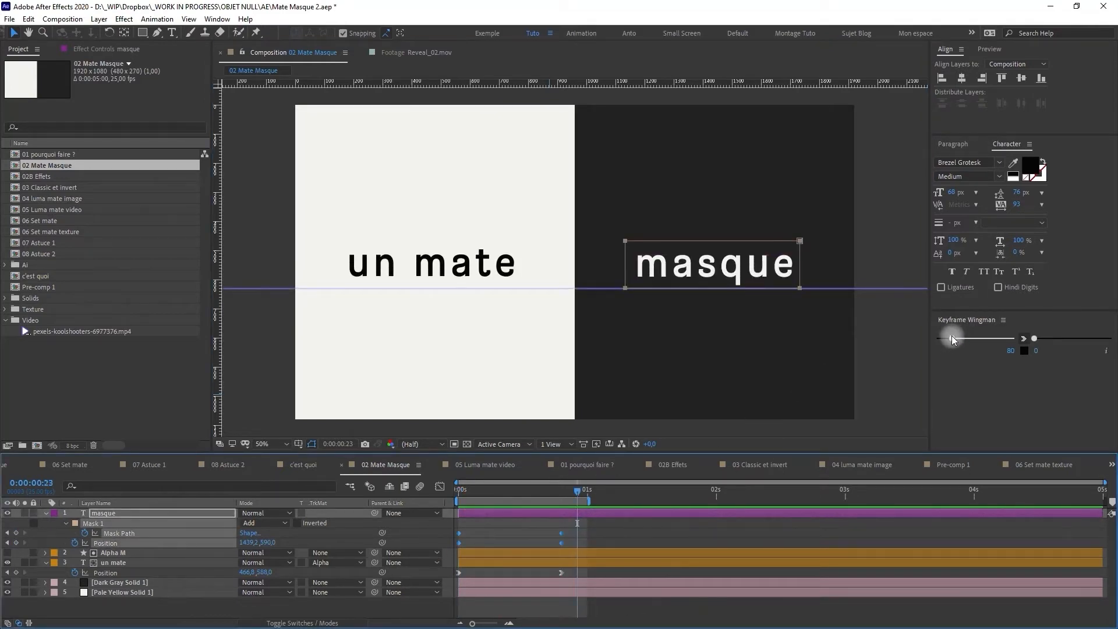
{"action": "left_click_drag", "start_coordinate": [953, 339], "coordinate": [955, 343]}
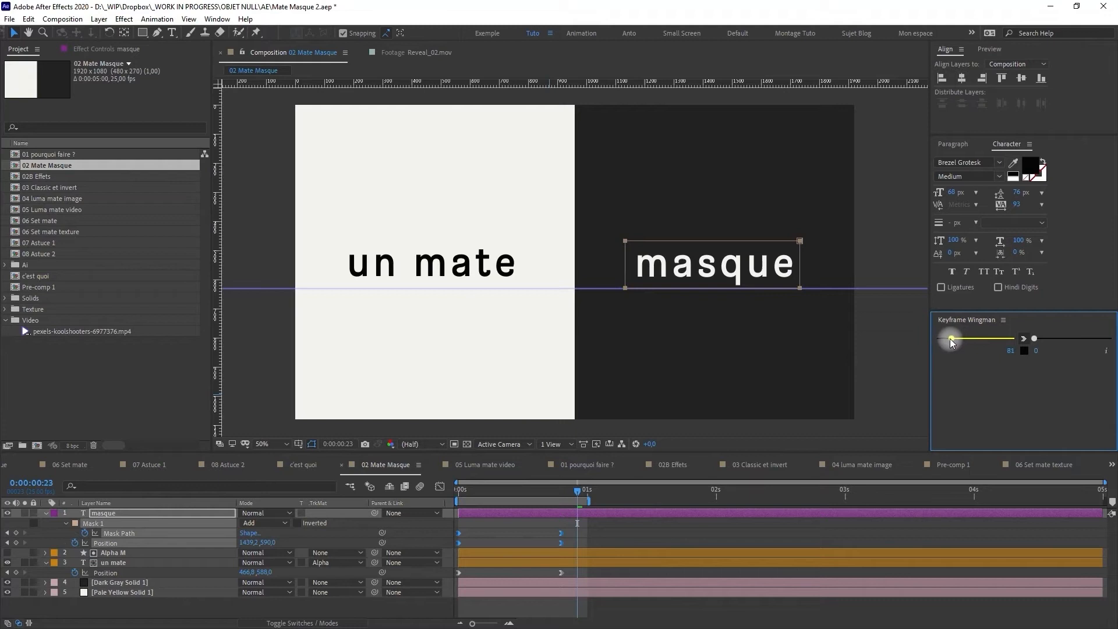
{"action": "left_click", "coordinate": [635, 532]}
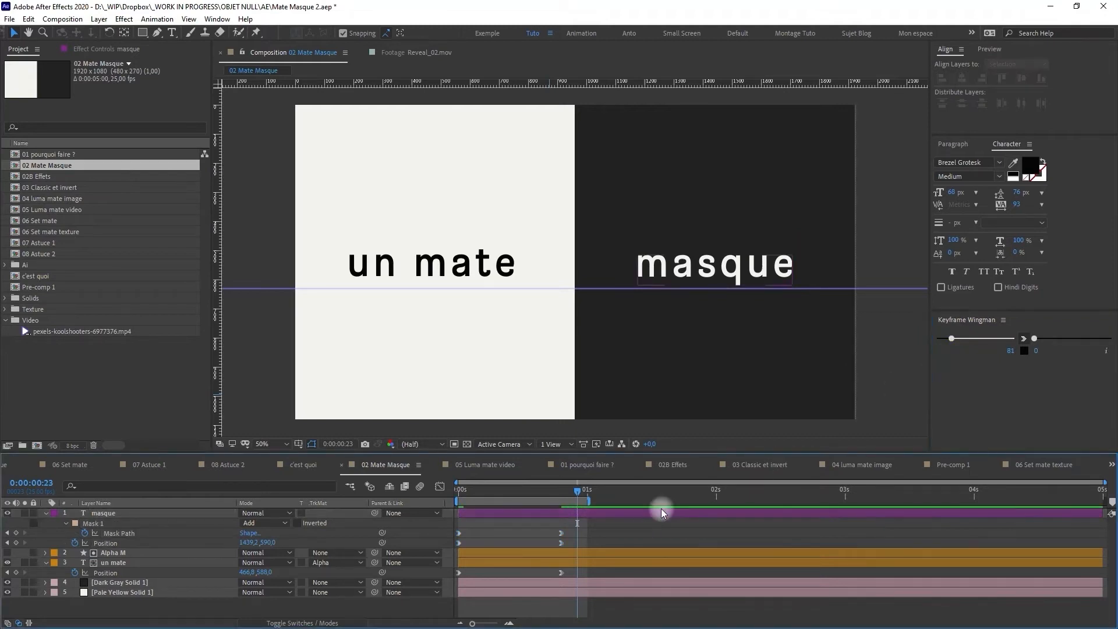
{"action": "key", "text": "0"}
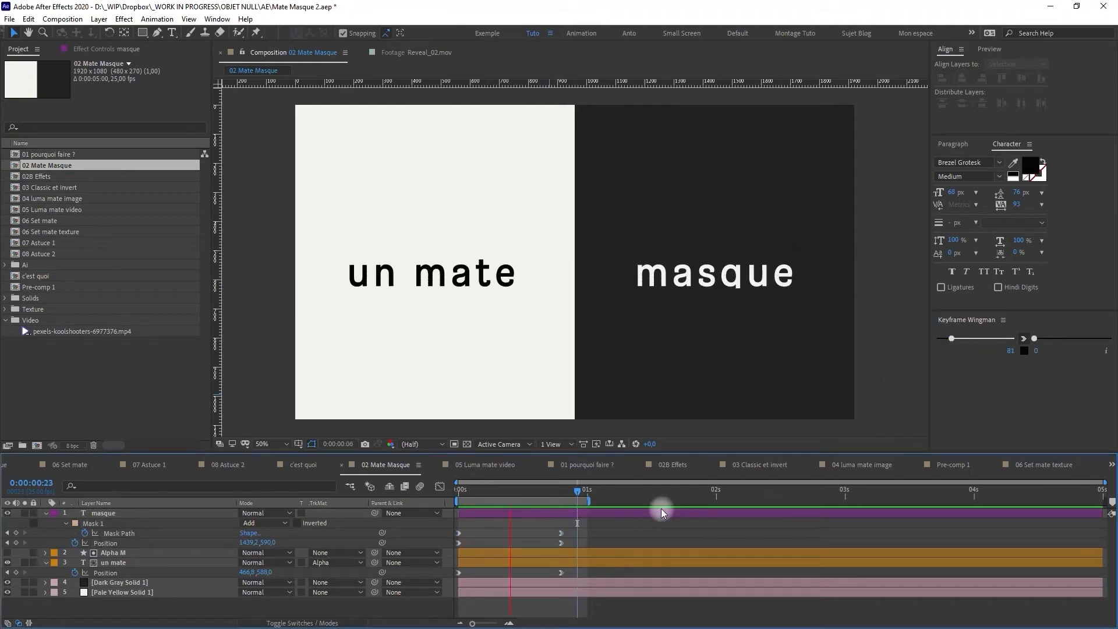
{"action": "key", "text": "space"}
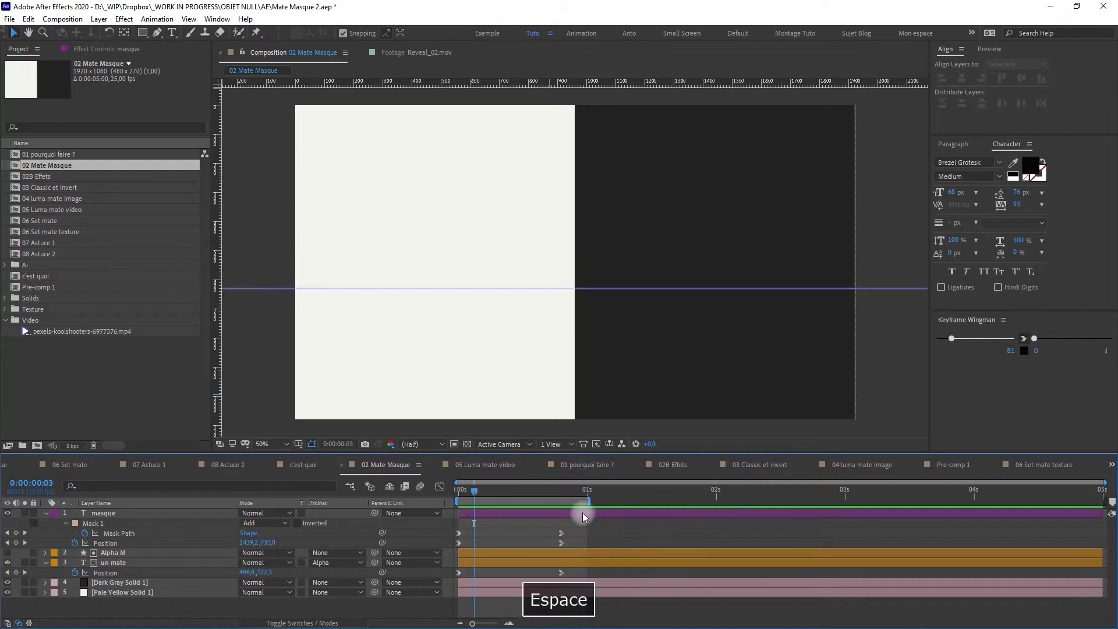
At frame 12, try adding "deux" in front of the word in the masque text layer
{"action": "left_click", "coordinate": [521, 493]}
{"action": "left_click", "coordinate": [640, 270]}
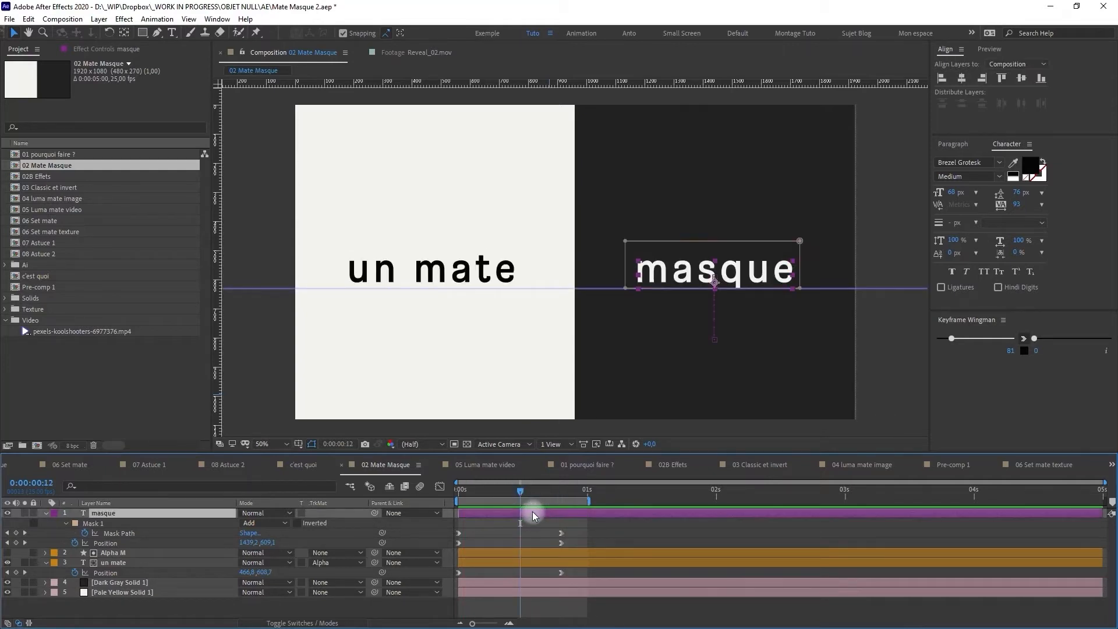
{"action": "double_click", "coordinate": [647, 268]}
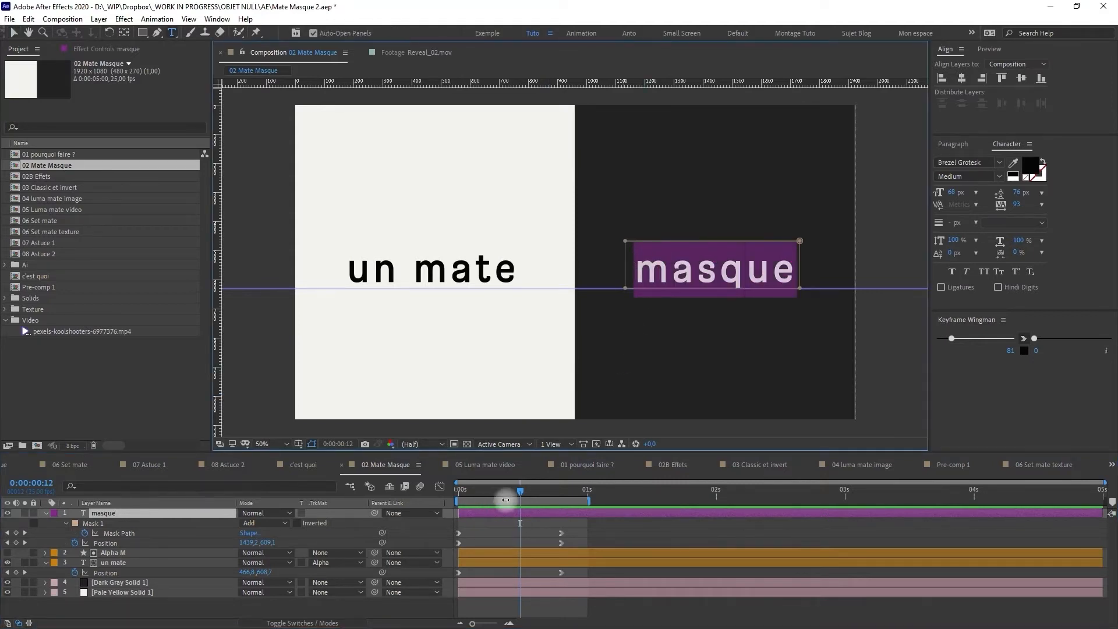
{"action": "key", "text": "Down"}
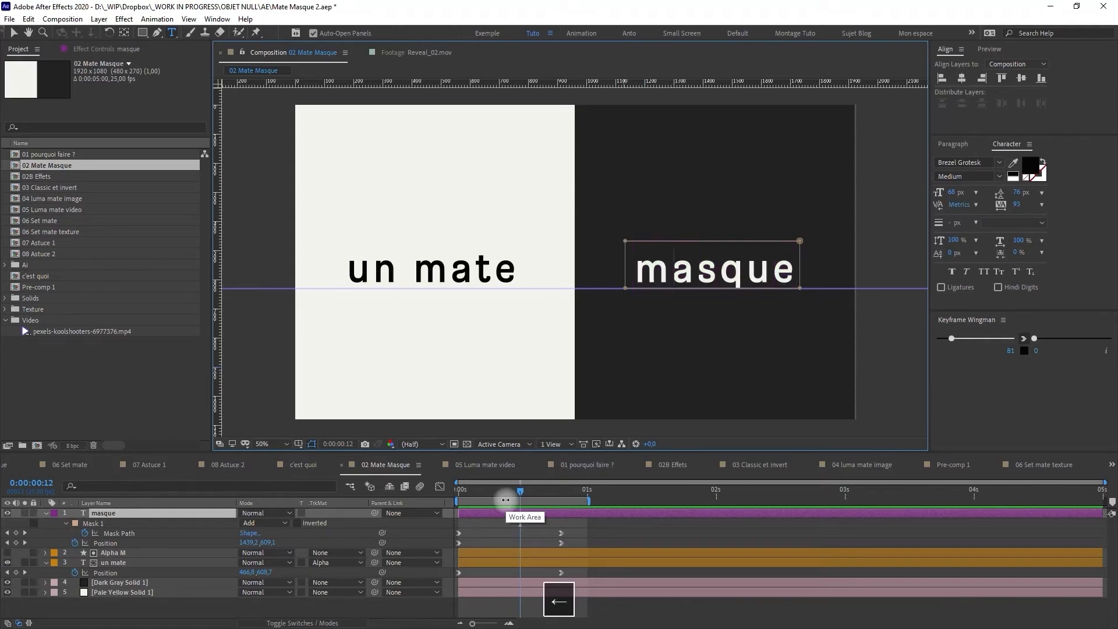
{"action": "type", "text": "deux"}
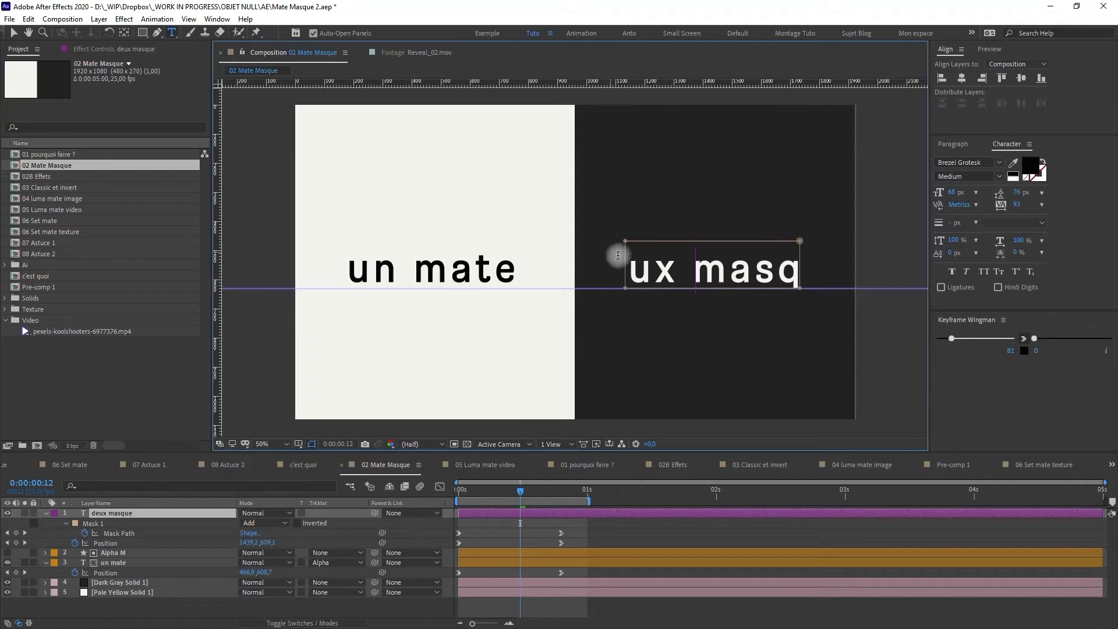
Replace the "deux" prefix so that the masked text layer reads "un masque"
{"action": "left_click_drag", "start_coordinate": [698, 268], "coordinate": [580, 271]}
{"action": "type", "text": "une"}
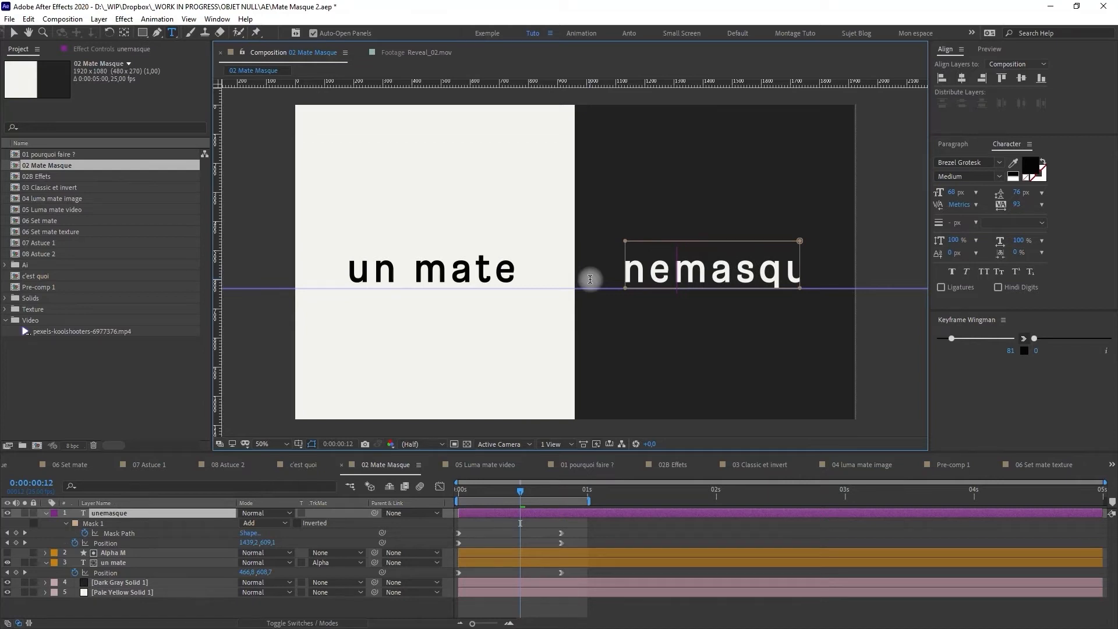
{"action": "key", "text": "BackSpace"}
{"action": "key", "text": "BackSpace"}
{"action": "key", "text": "BackSpace"}
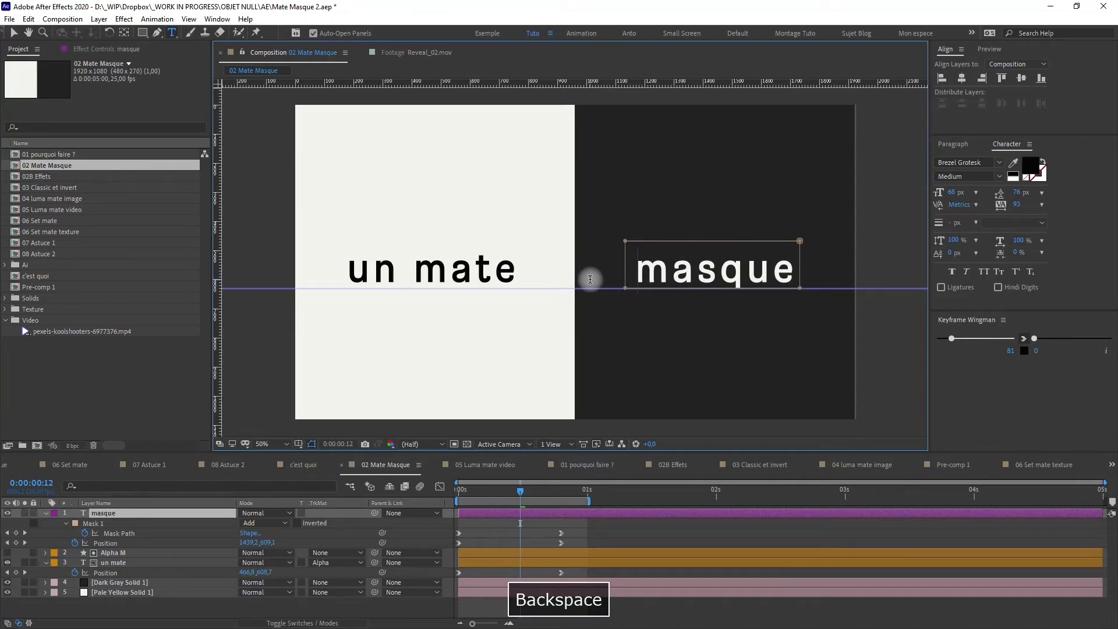
{"action": "type", "text": "un"}
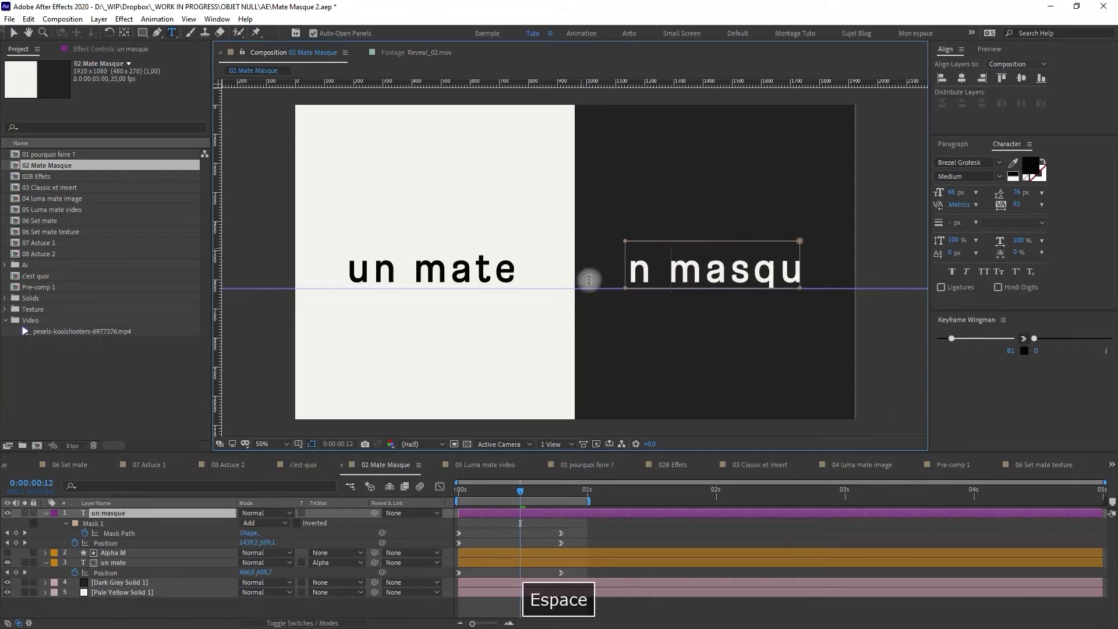
{"action": "left_click", "coordinate": [632, 533]}
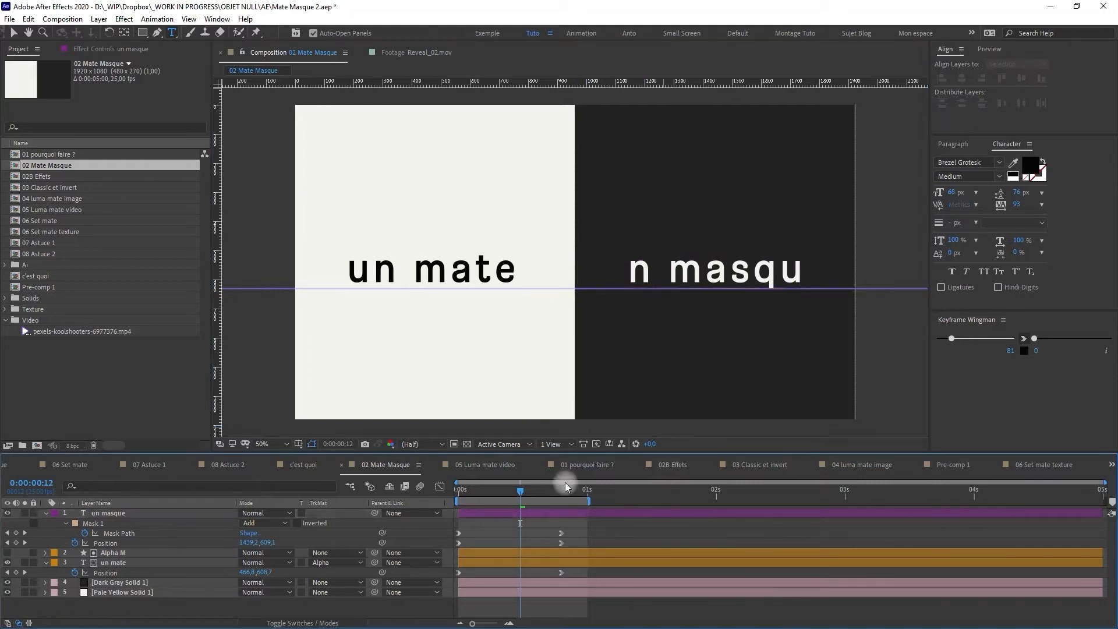
At the frame 20 Mask Path keyframe, widen Mask 1 on both sides to enclose all of the "un masque" text
{"action": "left_click_drag", "start_coordinate": [534, 491], "coordinate": [560, 492]}
{"action": "left_click", "coordinate": [561, 533]}
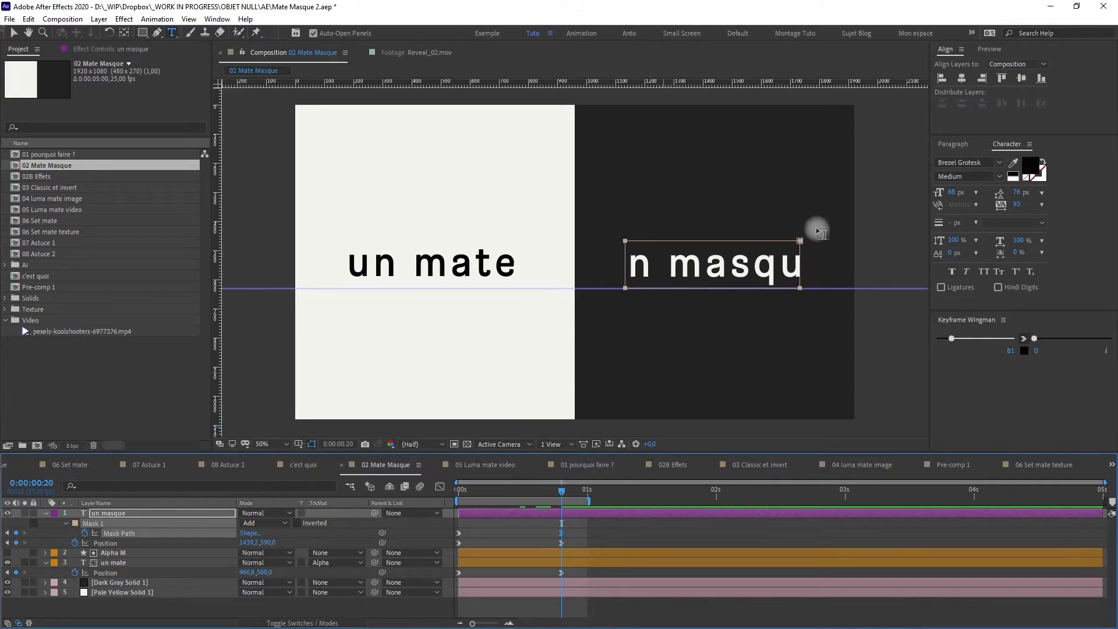
{"action": "left_click", "coordinate": [158, 33]}
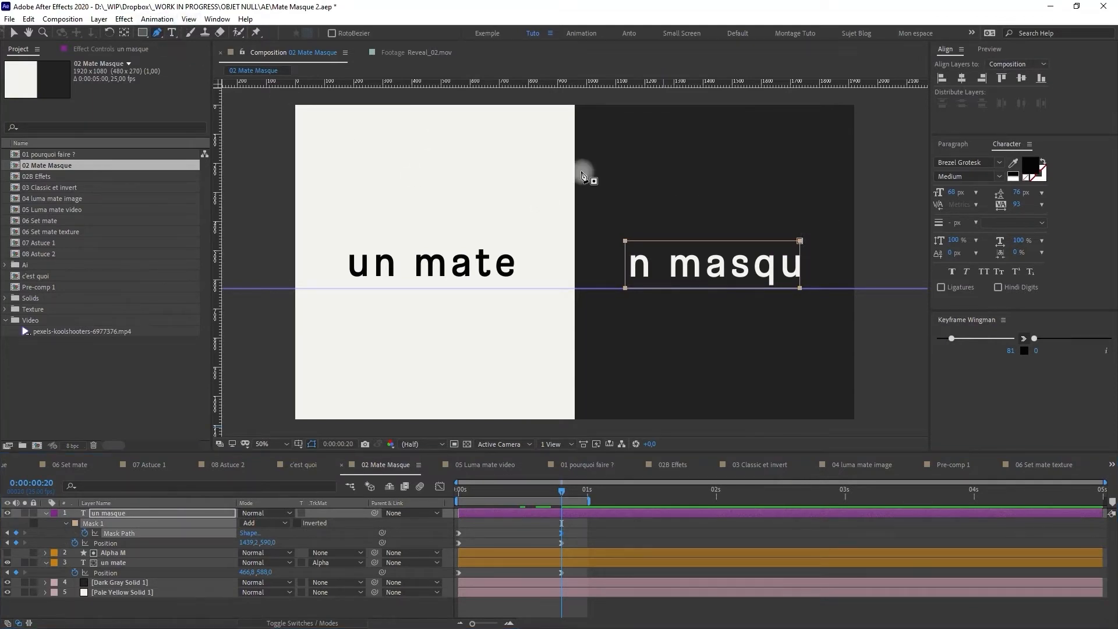
{"action": "left_click", "coordinate": [798, 240]}
{"action": "left_click_drag", "start_coordinate": [820, 221], "coordinate": [835, 288]}
{"action": "left_click_drag", "start_coordinate": [650, 204], "coordinate": [594, 291]}
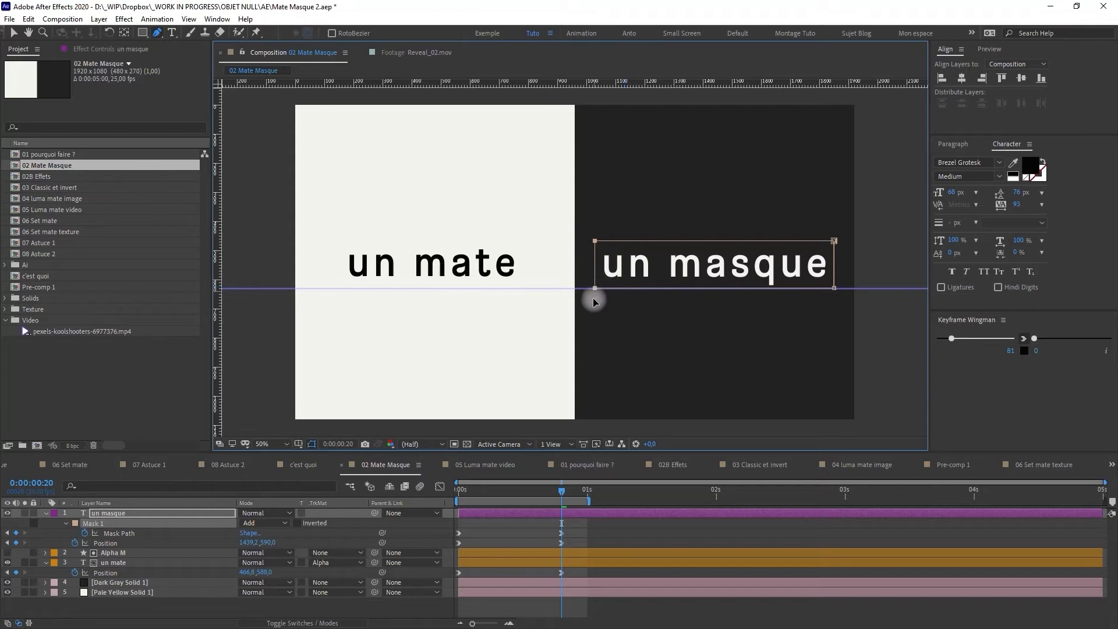
Copy the widened Mask Path keyframe from frame 20 onto the keyframe at frame 0
{"action": "left_click_drag", "start_coordinate": [556, 495], "coordinate": [432, 497]}
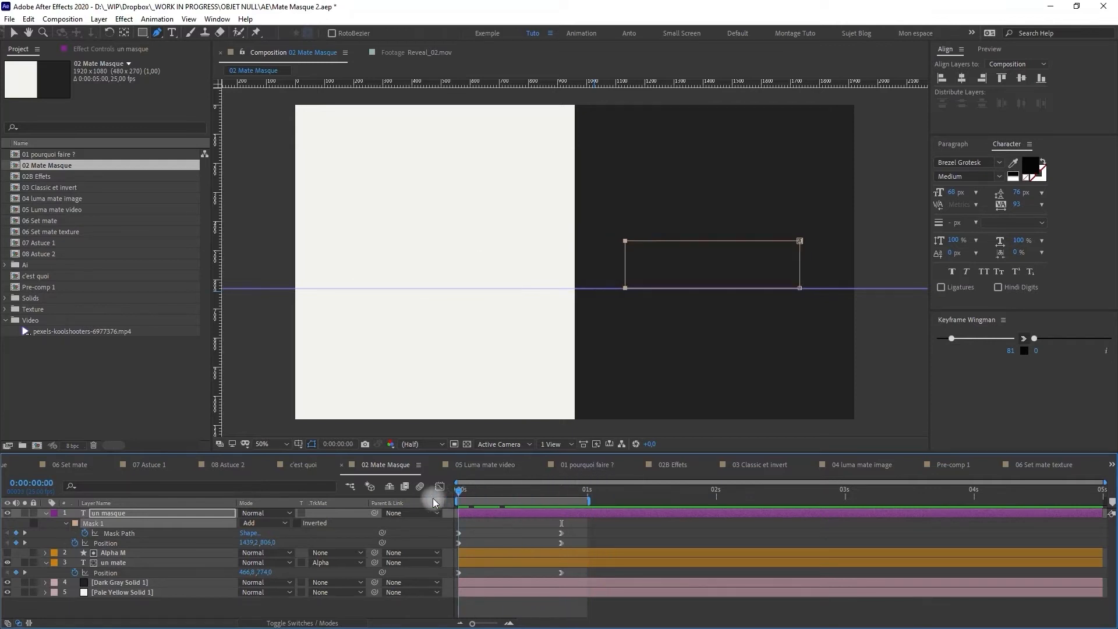
{"action": "left_click_drag", "start_coordinate": [581, 527], "coordinate": [549, 534]}
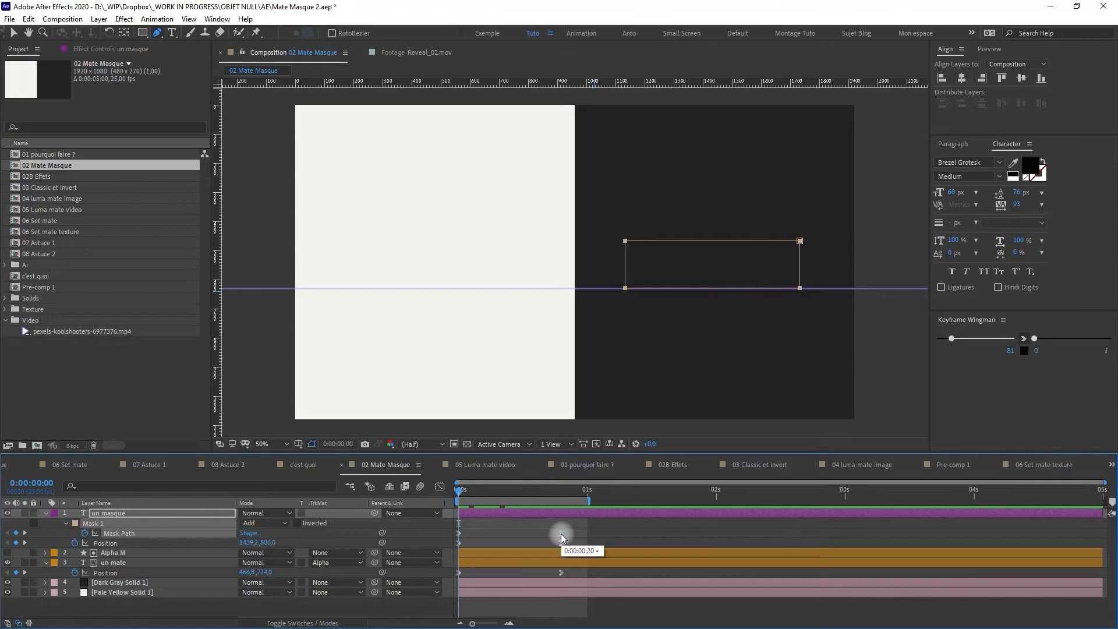
{"action": "key", "text": "ctrl+c"}
{"action": "left_click", "coordinate": [501, 491]}
{"action": "key", "text": "Home"}
{"action": "key", "text": "ctrl+v"}
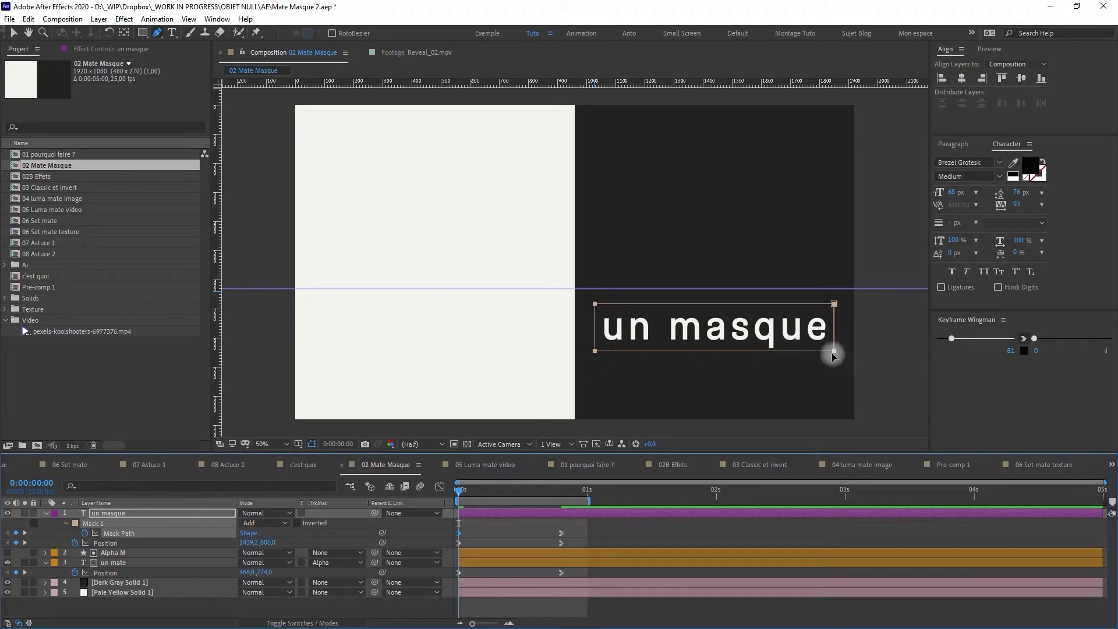
At frame 0, raise the widened mask until its lower edge meets the guide, and check the reveal partway through
{"action": "left_click_drag", "start_coordinate": [836, 356], "coordinate": [834, 290]}
{"action": "left_click_drag", "start_coordinate": [461, 489], "coordinate": [514, 491]}
{"action": "left_click", "coordinate": [394, 269]}
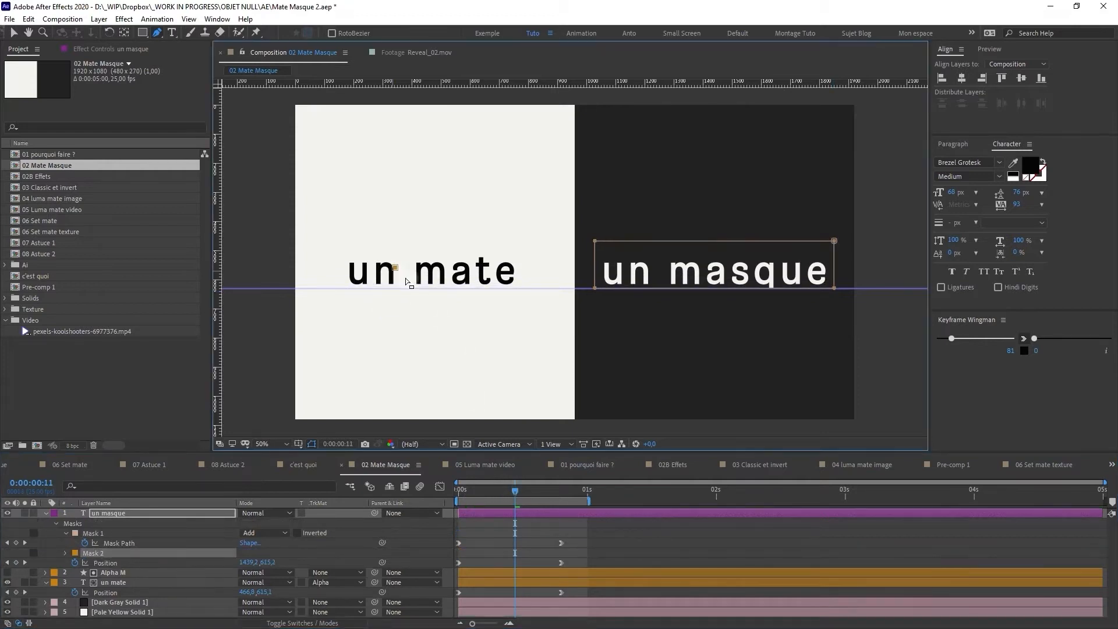
{"action": "key", "text": "ctrl+z"}
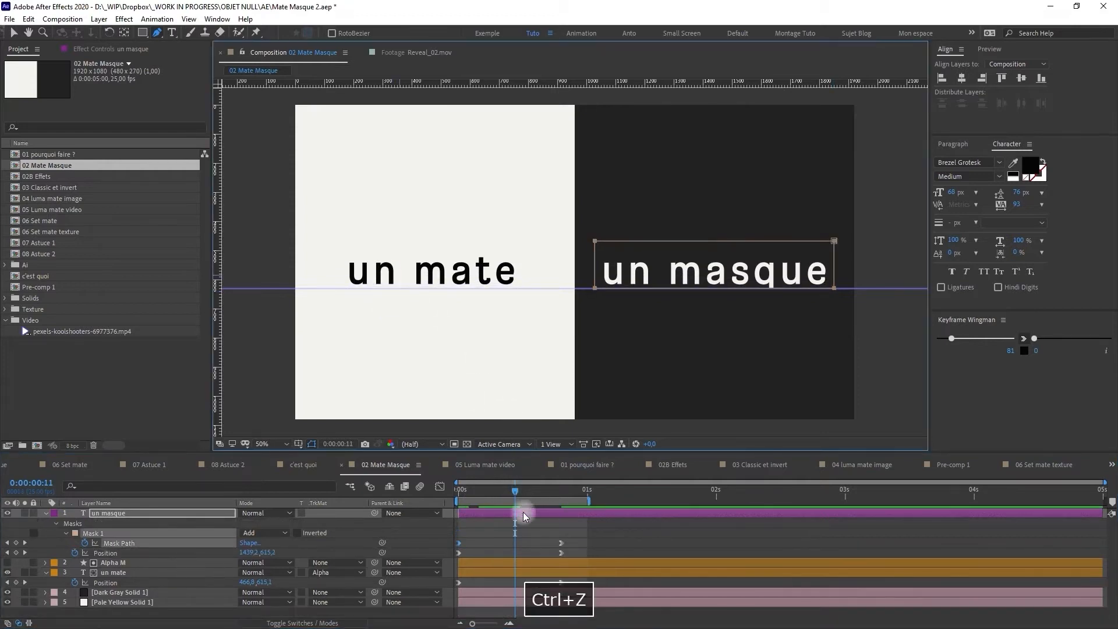
Change the "un mate" text layer to read "deux mates"
{"action": "left_click", "coordinate": [119, 576]}
{"action": "key", "text": "ctrl+t"}
{"action": "left_click", "coordinate": [396, 276]}
{"action": "left_click_drag", "start_coordinate": [400, 276], "coordinate": [344, 281]}
{"action": "type", "text": "des"}
{"action": "key", "text": "BackSpace"}
{"action": "type", "text": "ux"}
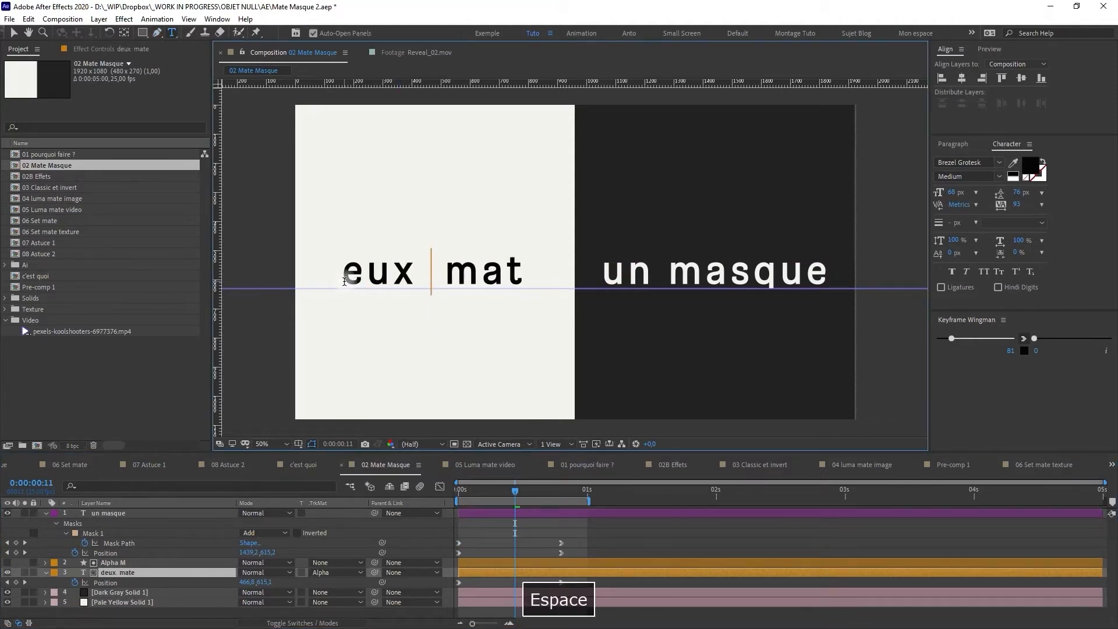
{"action": "key", "text": "BackSpace"}
{"action": "key", "text": "Right"}
{"action": "key", "text": "Right"}
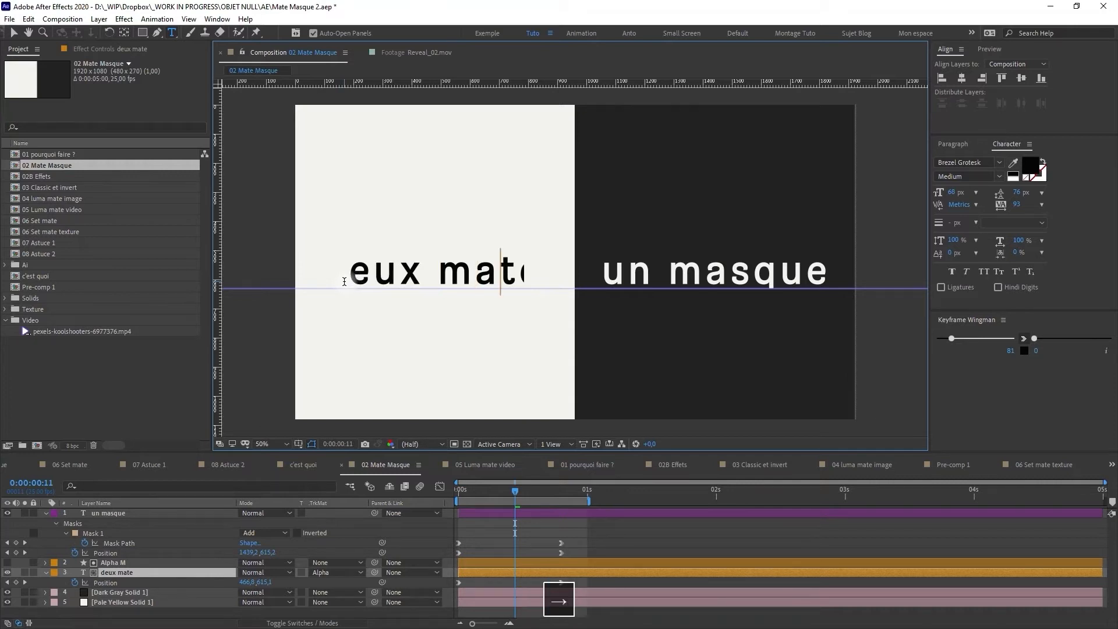
{"action": "type", "text": "s"}
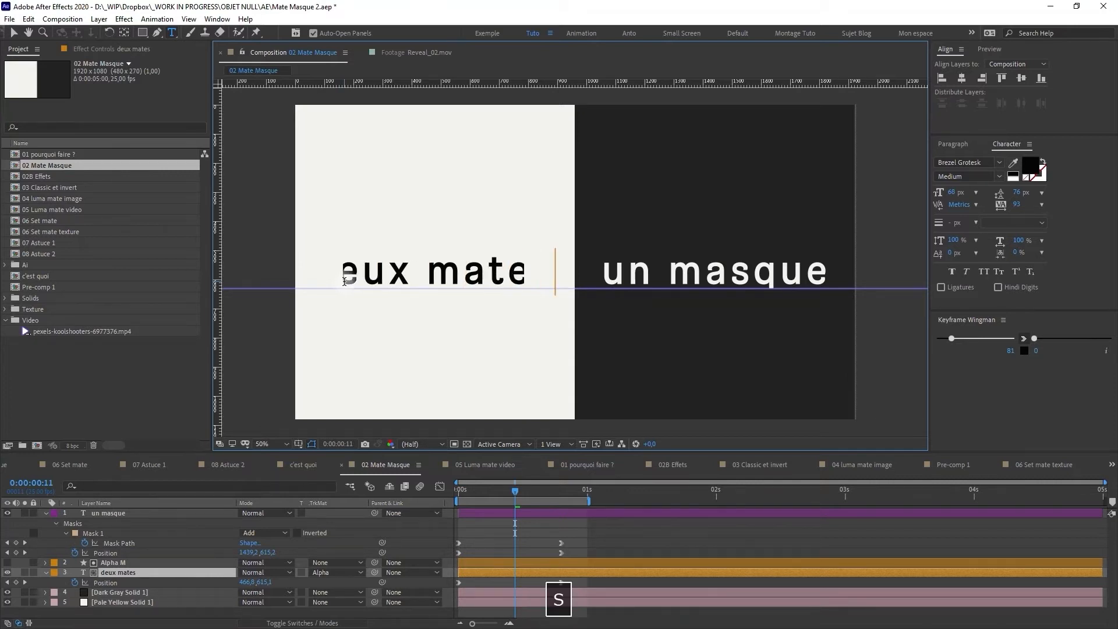
Widen the Alpha M matte shape symmetrically about its center so it covers the whole "deux mates" text
{"action": "left_click", "coordinate": [505, 560]}
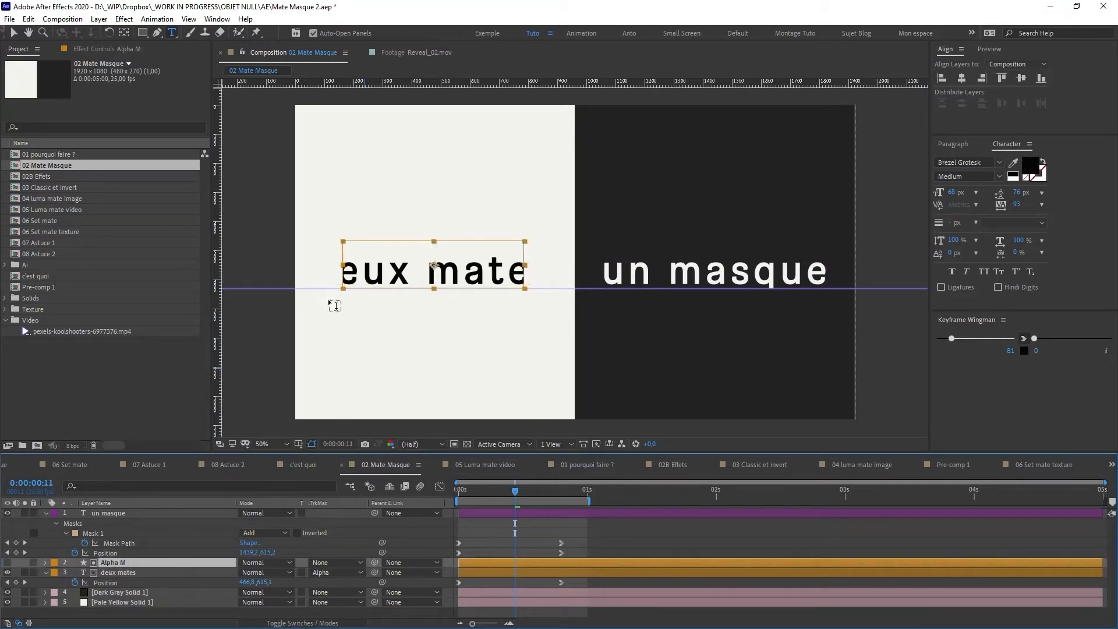
{"action": "key", "text": "v"}
{"action": "left_click_drag", "start_coordinate": [343, 265], "coordinate": [303, 278]}
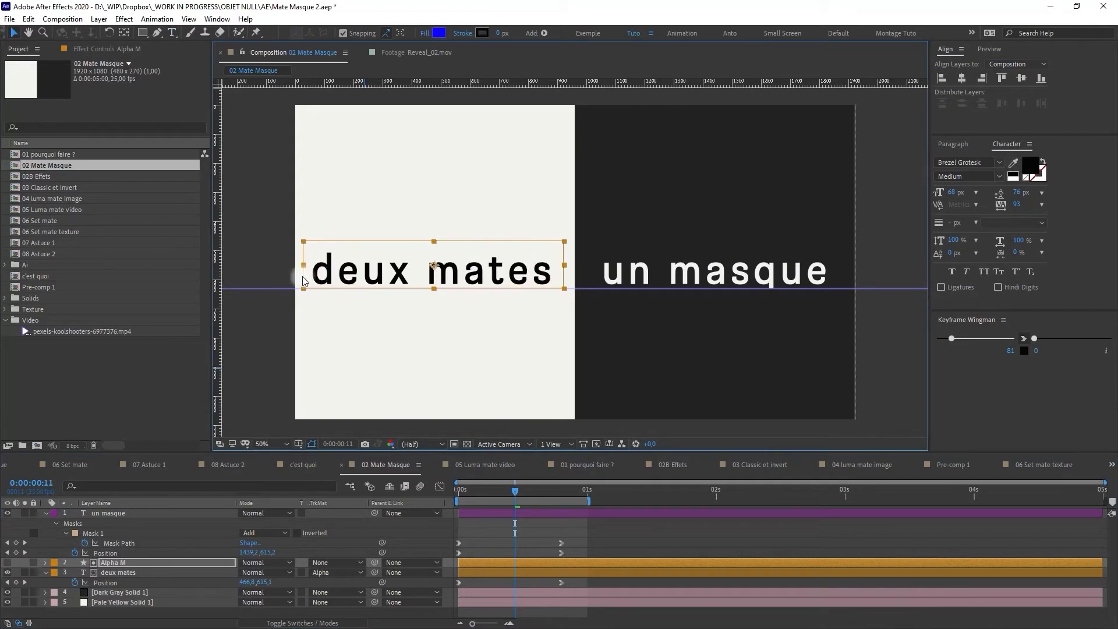
Preview the matte and mask text reveals together from frame 0
{"action": "left_click", "coordinate": [529, 564]}
{"action": "left_click_drag", "start_coordinate": [521, 498], "coordinate": [408, 498]}
{"action": "key", "text": "space"}
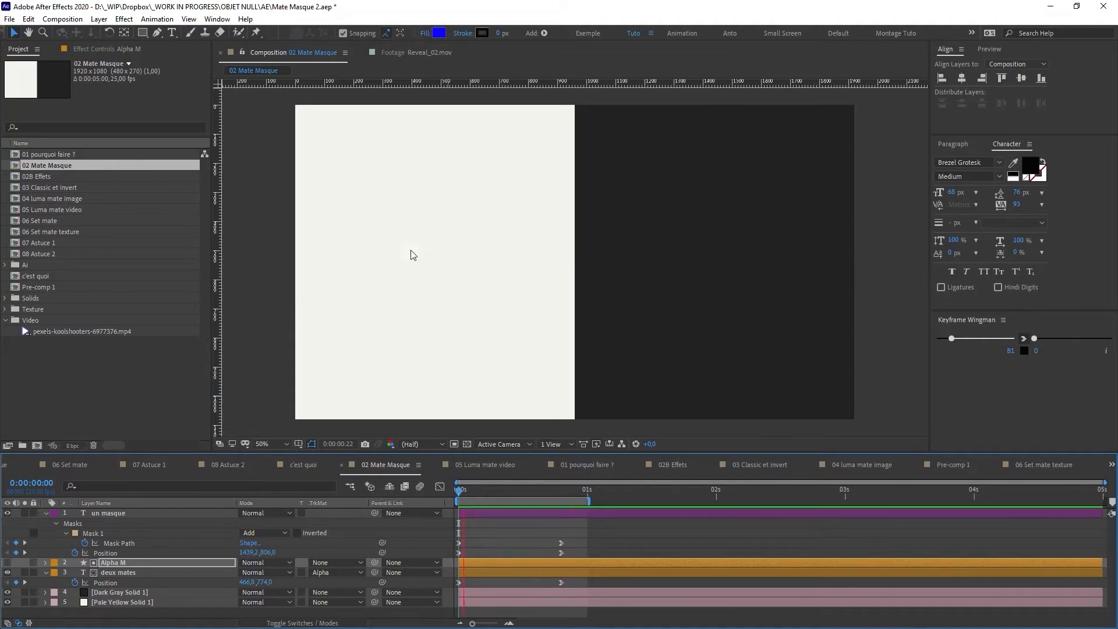
{"action": "key", "text": "space"}
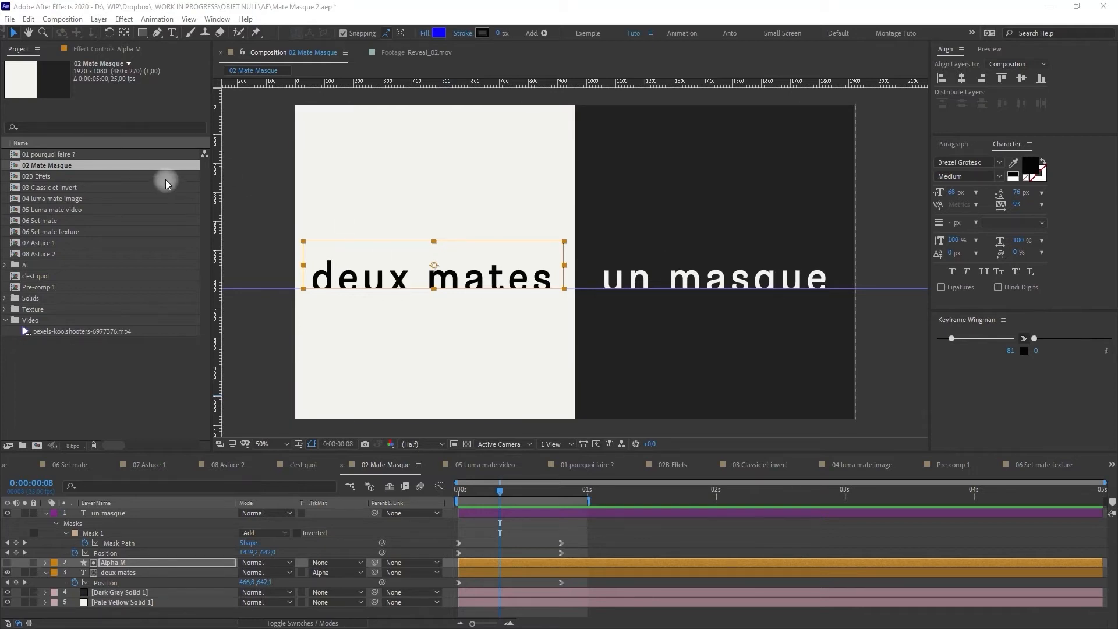
Open the 02B Effets composition
{"action": "double_click", "coordinate": [66, 175]}
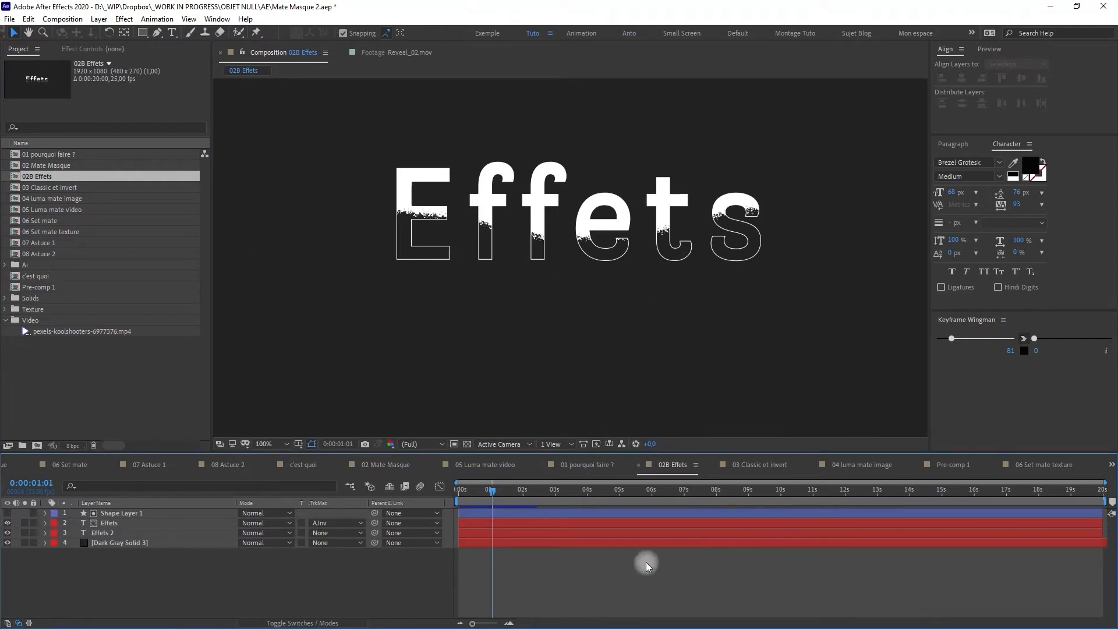
Delete the Shape Layer 1 matte and the filled Effets text layer, keeping the outlined Effets 2 text
{"action": "left_click", "coordinate": [137, 532]}
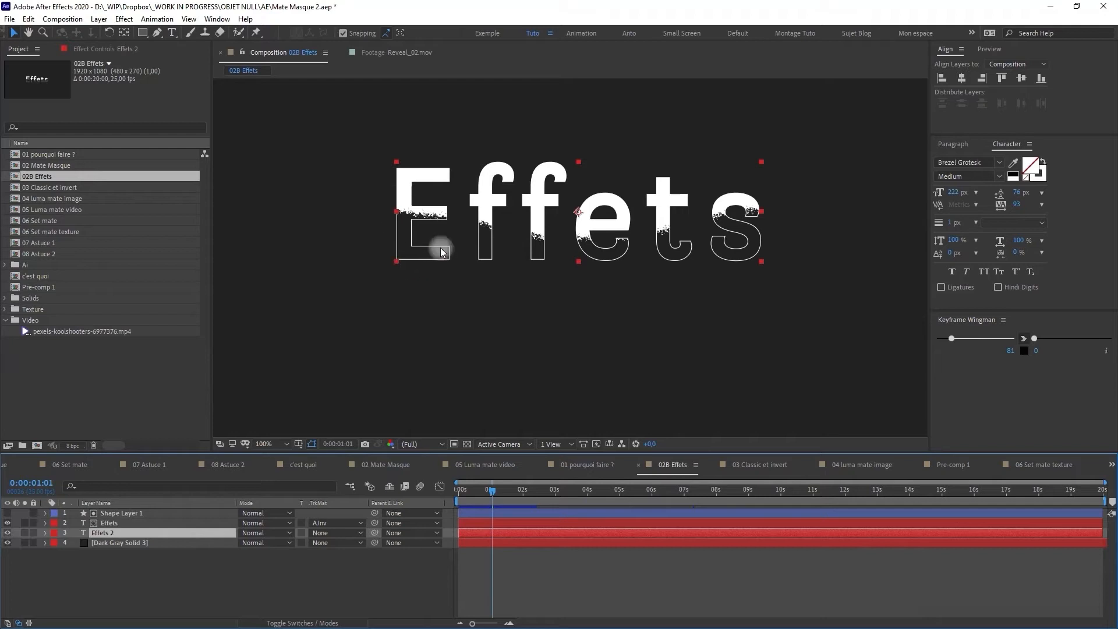
{"action": "left_click", "coordinate": [126, 522]}
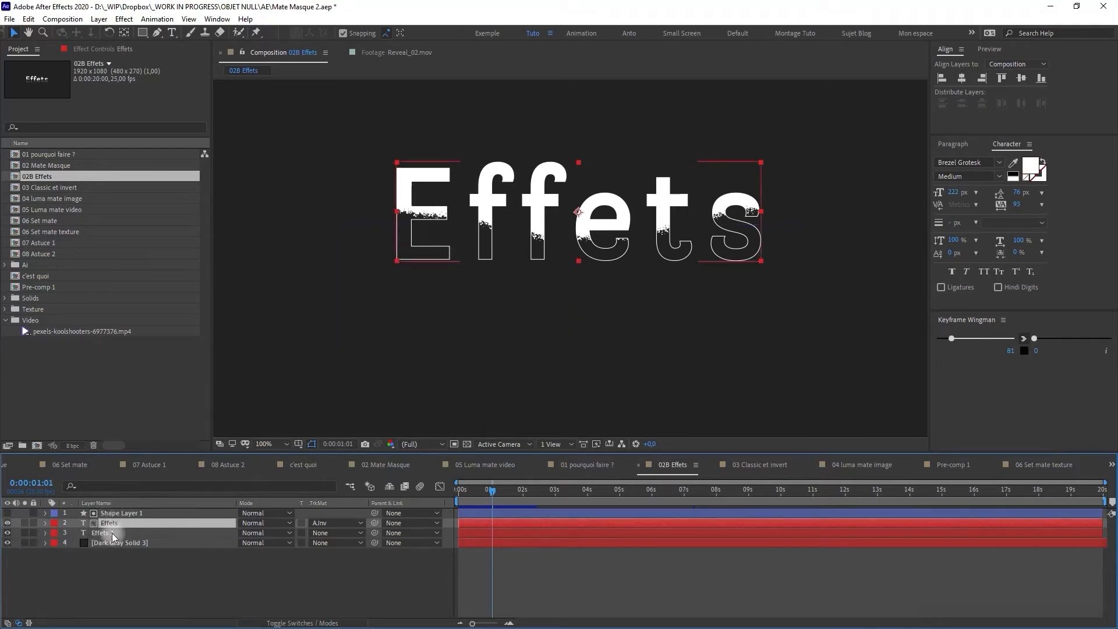
{"action": "left_click", "coordinate": [124, 516], "text": "shift"}
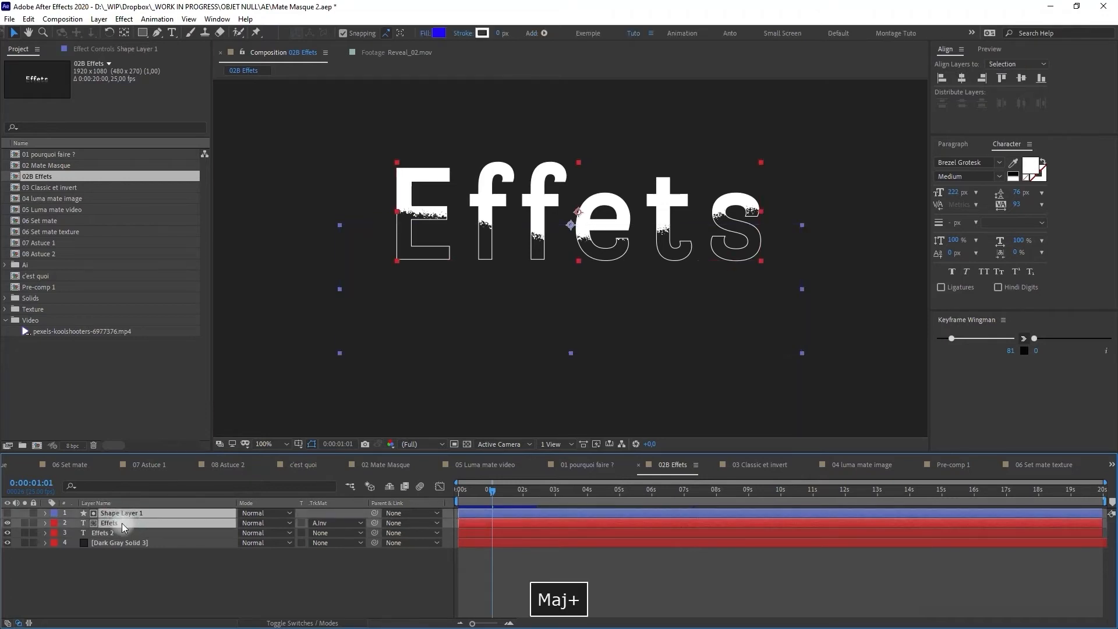
{"action": "key", "text": "BackSpace"}
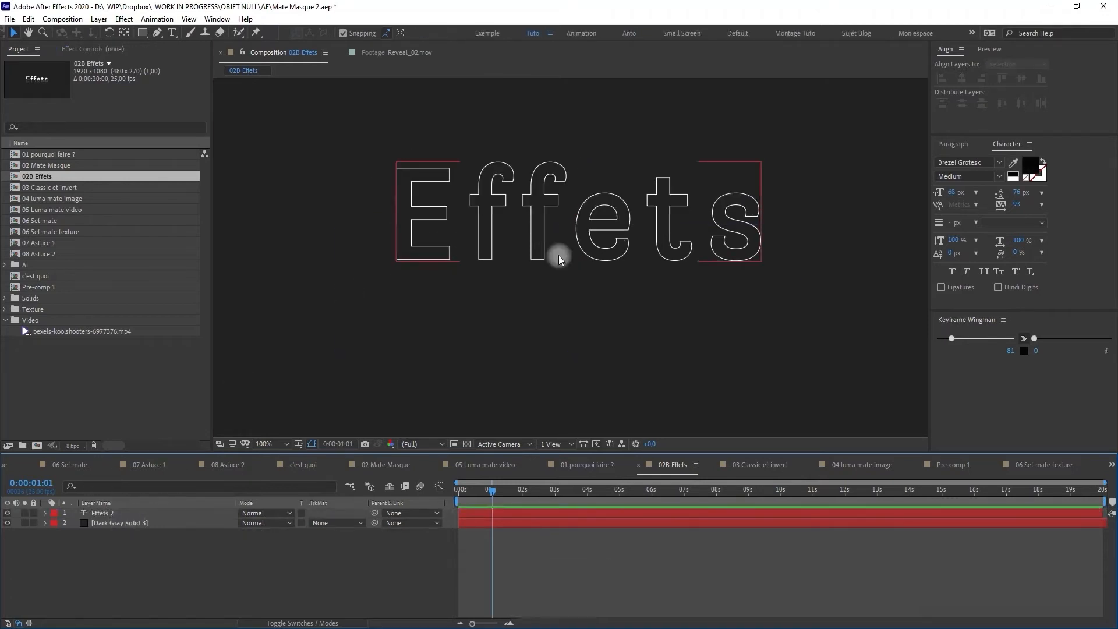
Duplicate the outlined Effets 2 text layer and swap the copy's fill and stroke so its letters are solid white
{"action": "scroll", "coordinate": [559, 252], "scroll_direction": "down", "scroll_amount": 2}
{"action": "left_click", "coordinate": [105, 514]}
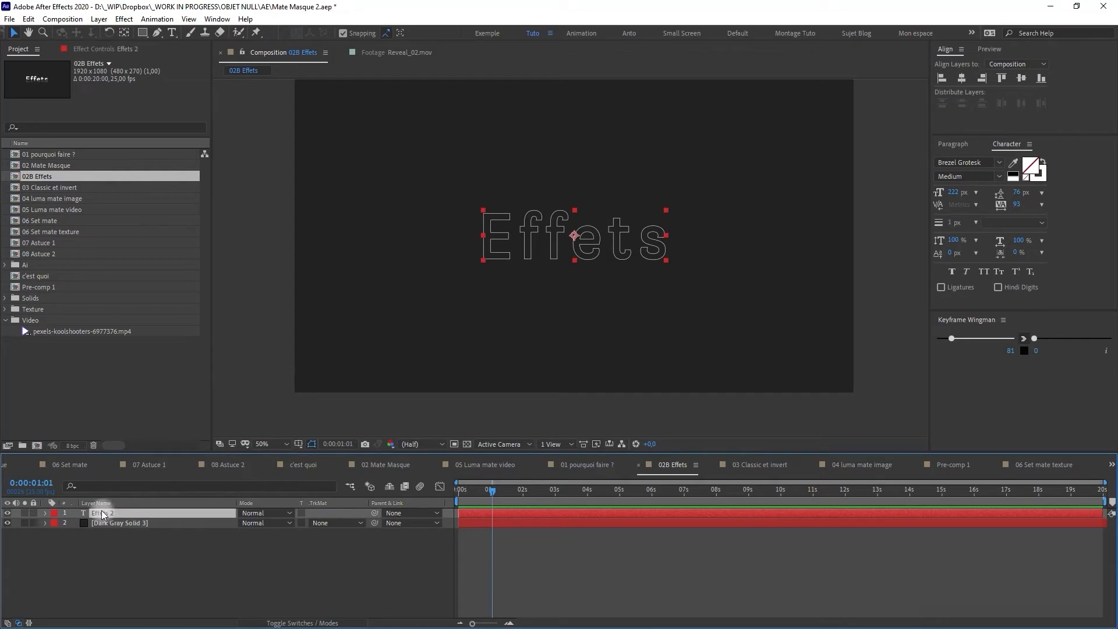
{"action": "key", "text": "ctrl+d"}
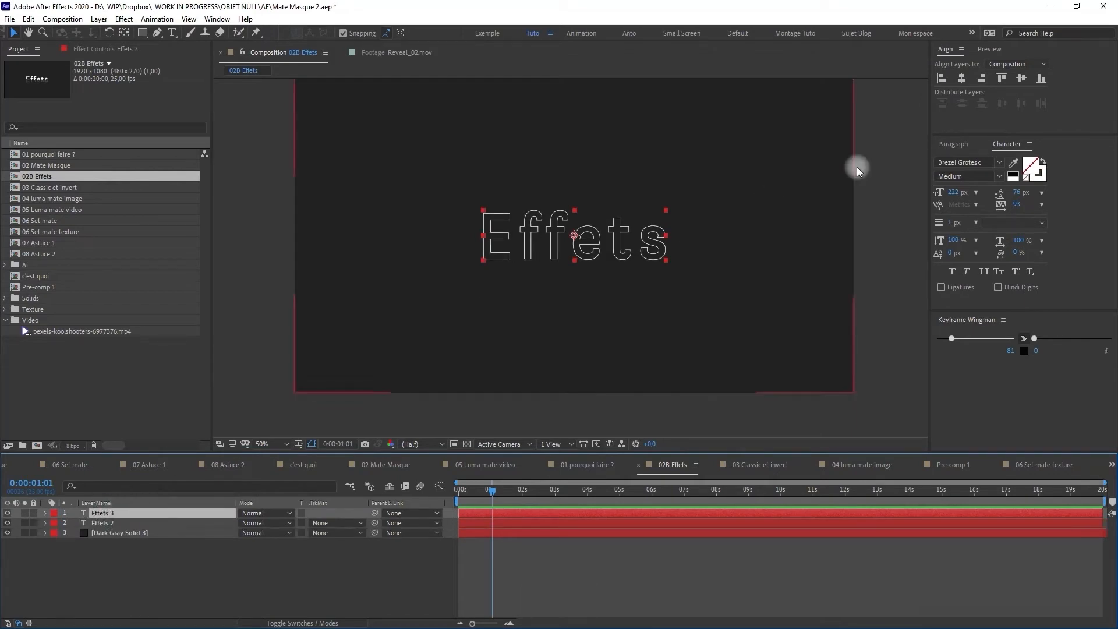
{"action": "left_click", "coordinate": [1042, 164]}
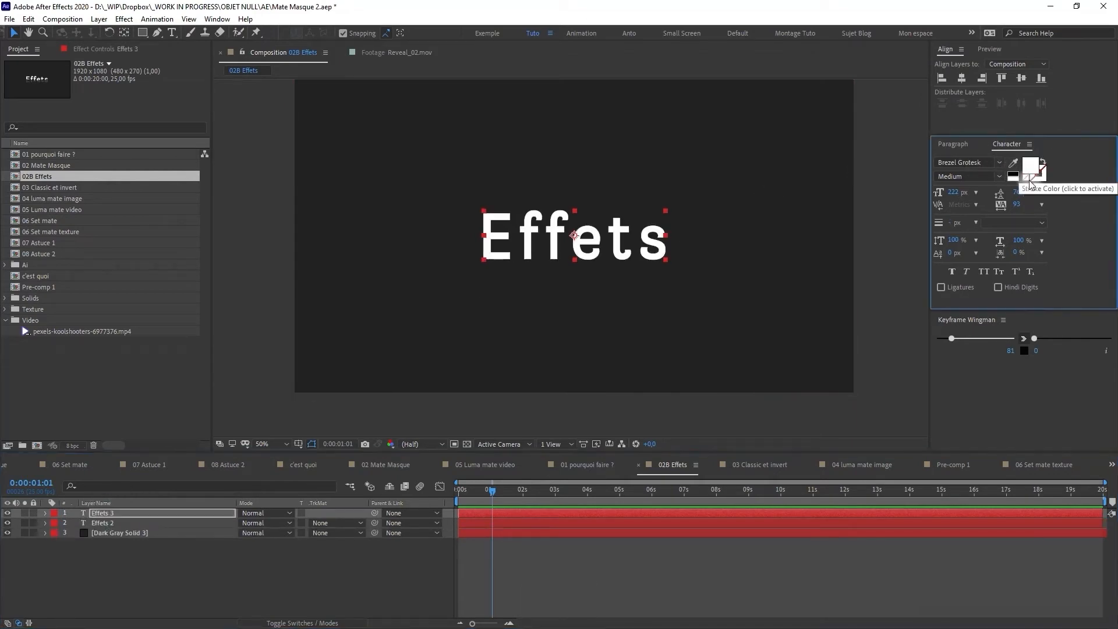
{"action": "left_click", "coordinate": [92, 589]}
{"action": "left_click", "coordinate": [7, 512]}
{"action": "left_click", "coordinate": [7, 512]}
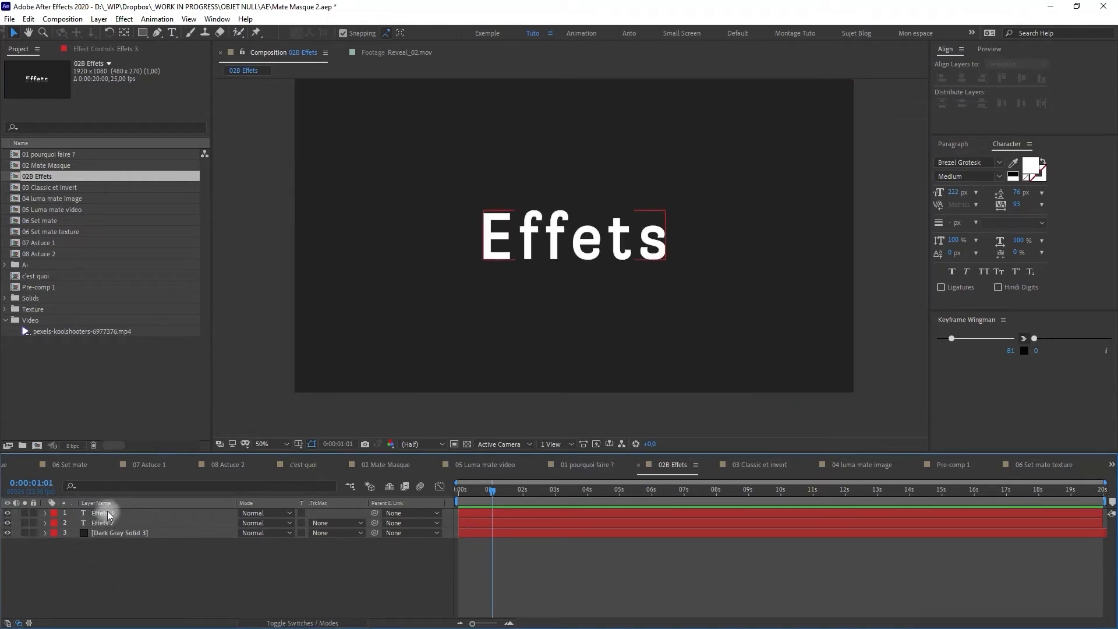
Draw a red rectangle shape layer wider than the word Effets, covering the upper part of the letters
{"action": "left_click", "coordinate": [142, 34]}
{"action": "left_click_drag", "start_coordinate": [404, 161], "coordinate": [759, 242]}
{"action": "left_click", "coordinate": [139, 511]}
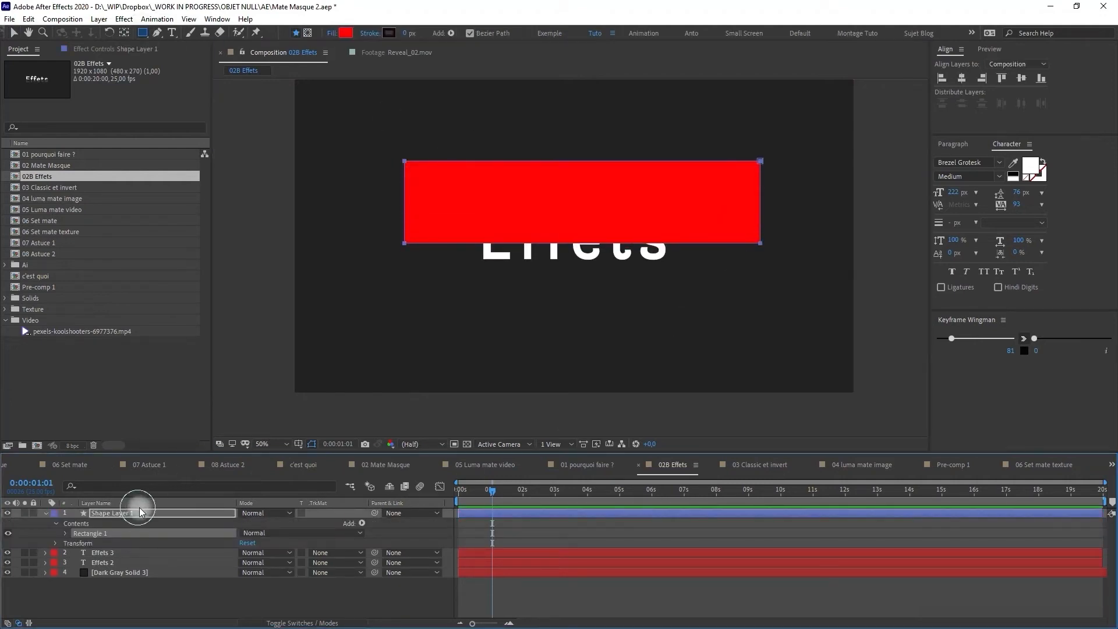
{"action": "left_click", "coordinate": [137, 503]}
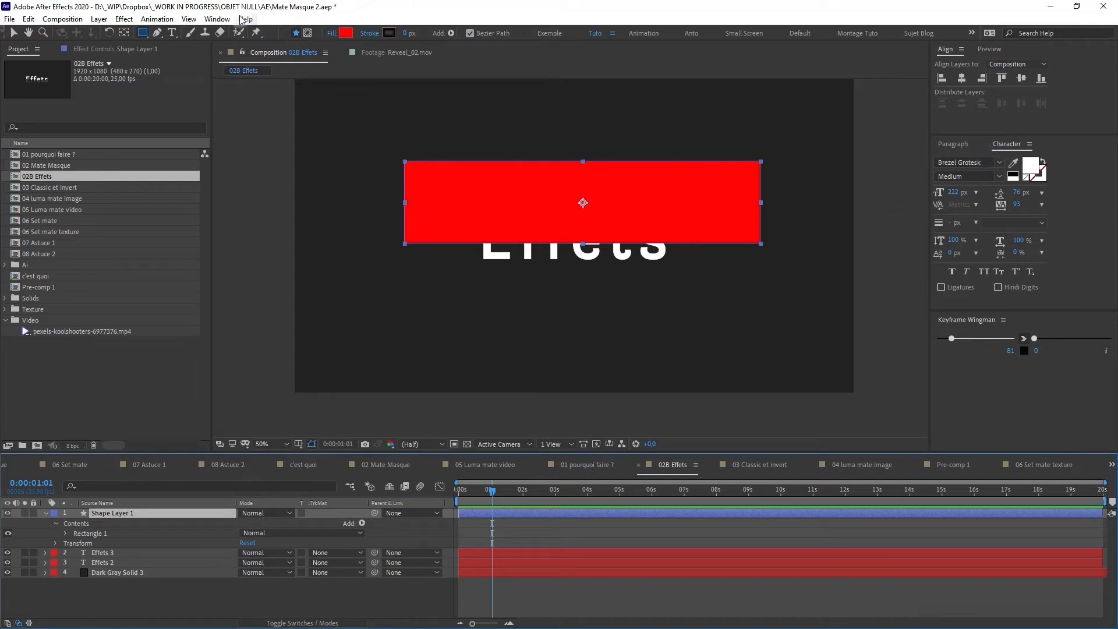
Find the Turbulent Displace effect by searching "turb" and apply it to the red rectangle's shape layer
{"action": "left_click", "coordinate": [125, 49]}
{"action": "left_click", "coordinate": [217, 18]}
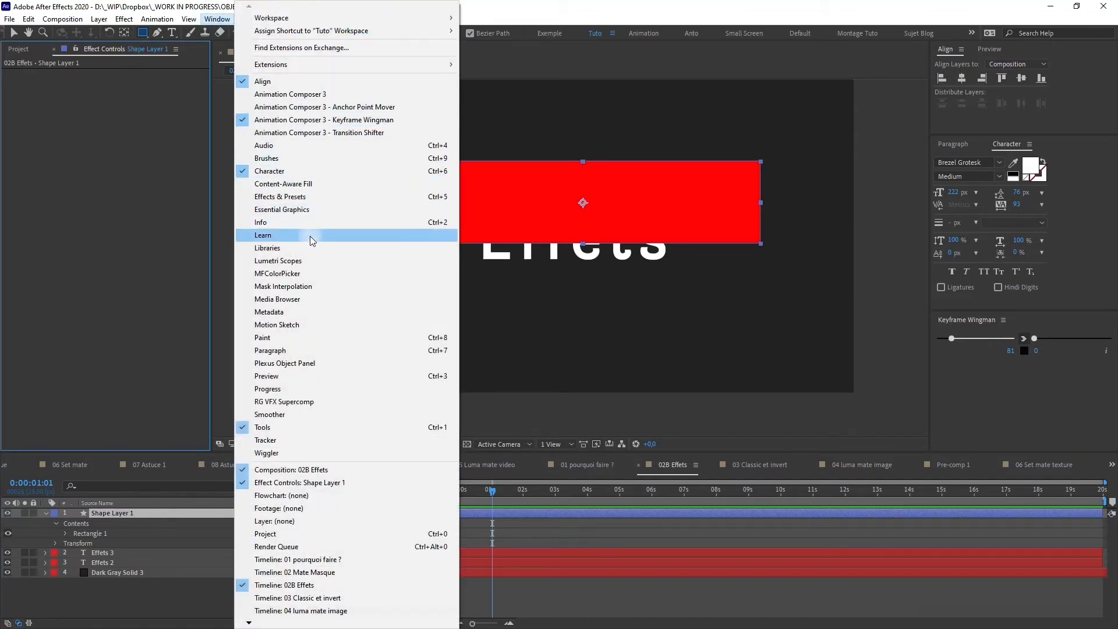
{"action": "left_click", "coordinate": [316, 196]}
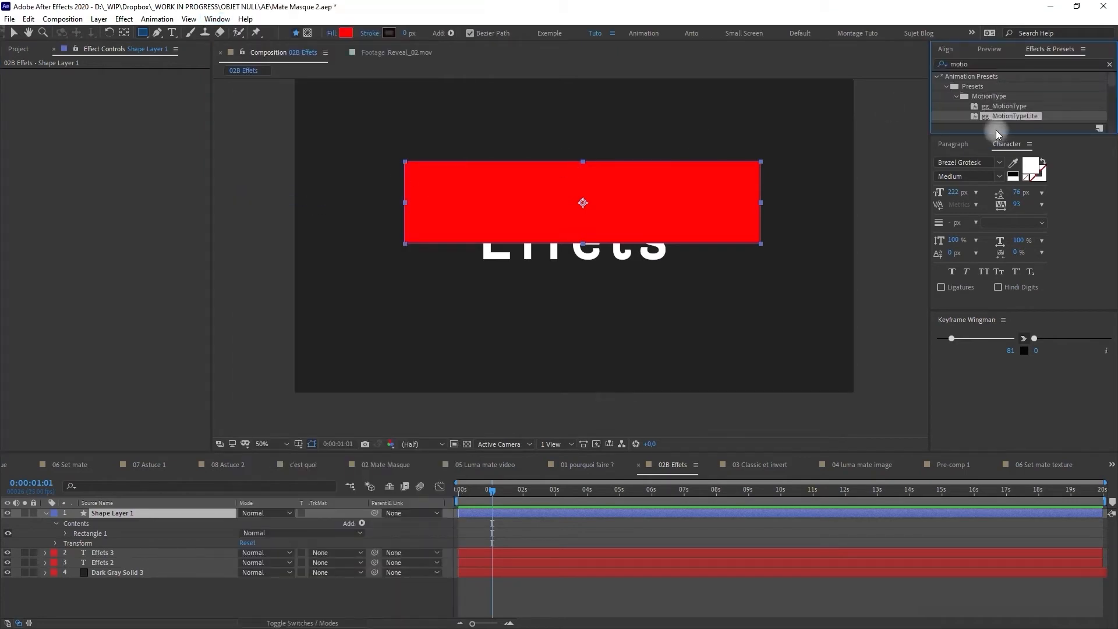
{"action": "left_click_drag", "start_coordinate": [994, 132], "coordinate": [993, 266]}
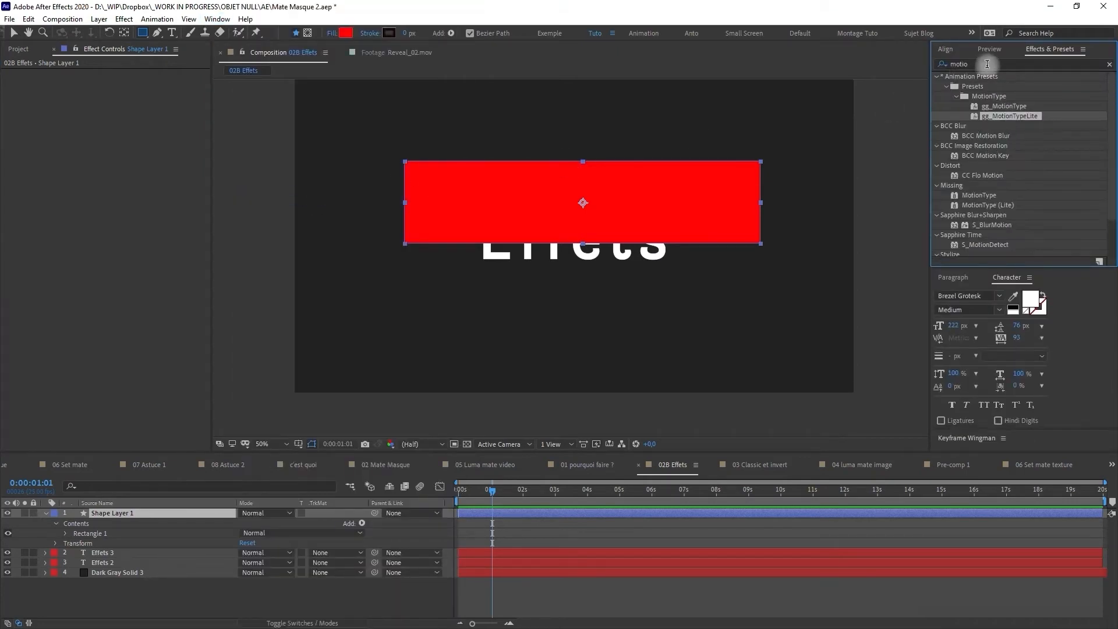
{"action": "left_click_drag", "start_coordinate": [983, 64], "coordinate": [919, 55]}
{"action": "type", "text": "tu"}
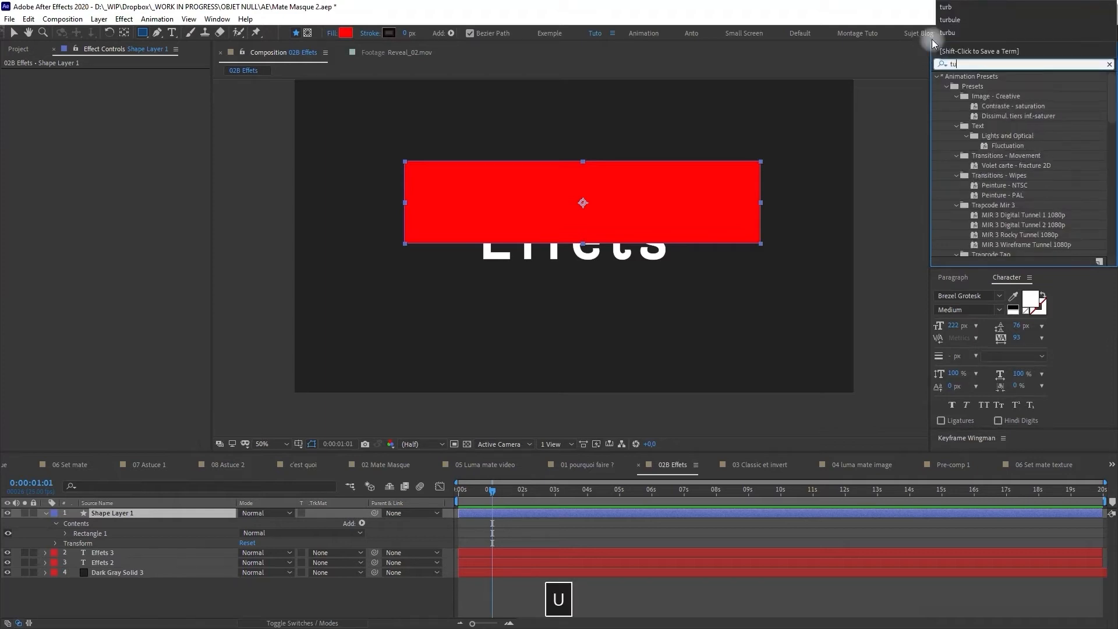
{"action": "type", "text": "rb"}
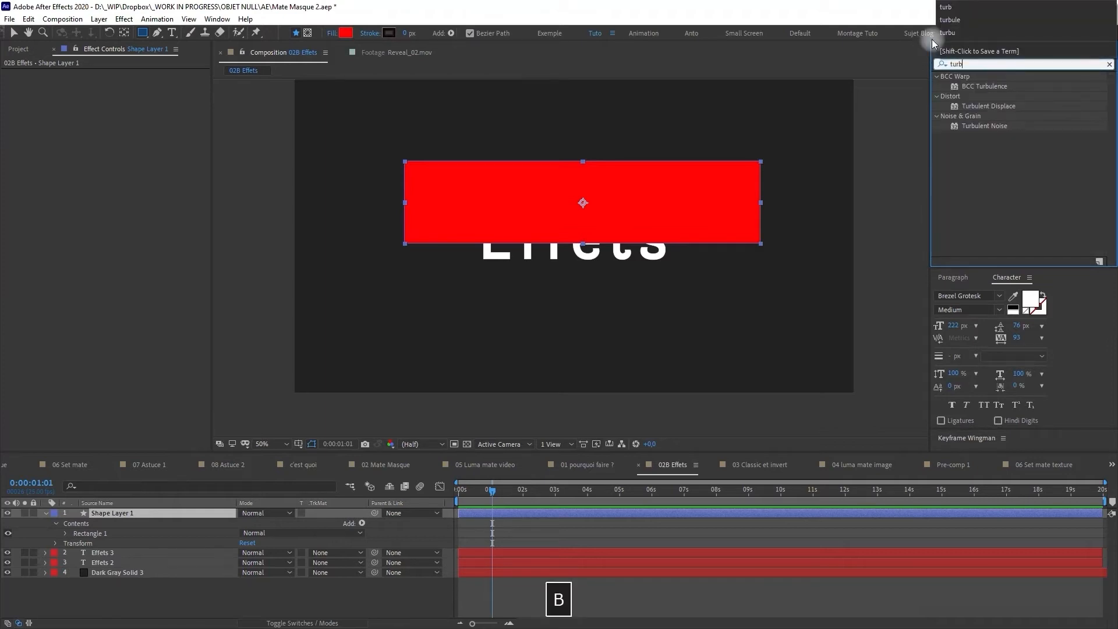
{"action": "left_click", "coordinate": [993, 107]}
{"action": "left_click_drag", "start_coordinate": [994, 112], "coordinate": [710, 206]}
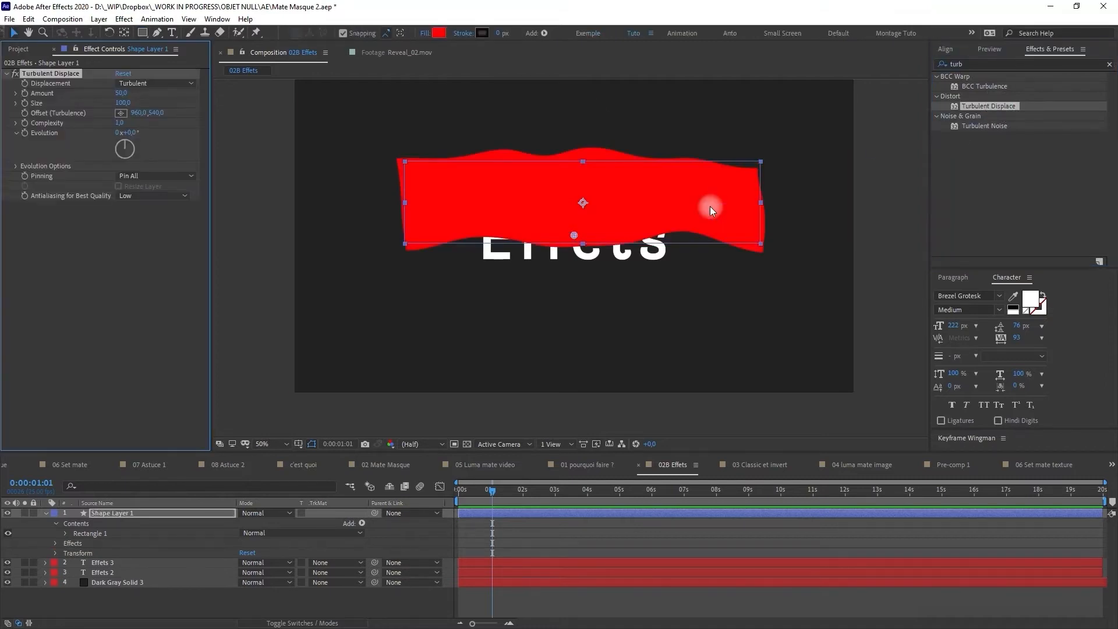
Find the Roughen Edges effect by searching "rough" and apply it to the red rectangle's shape layer
{"action": "left_click", "coordinate": [974, 65]}
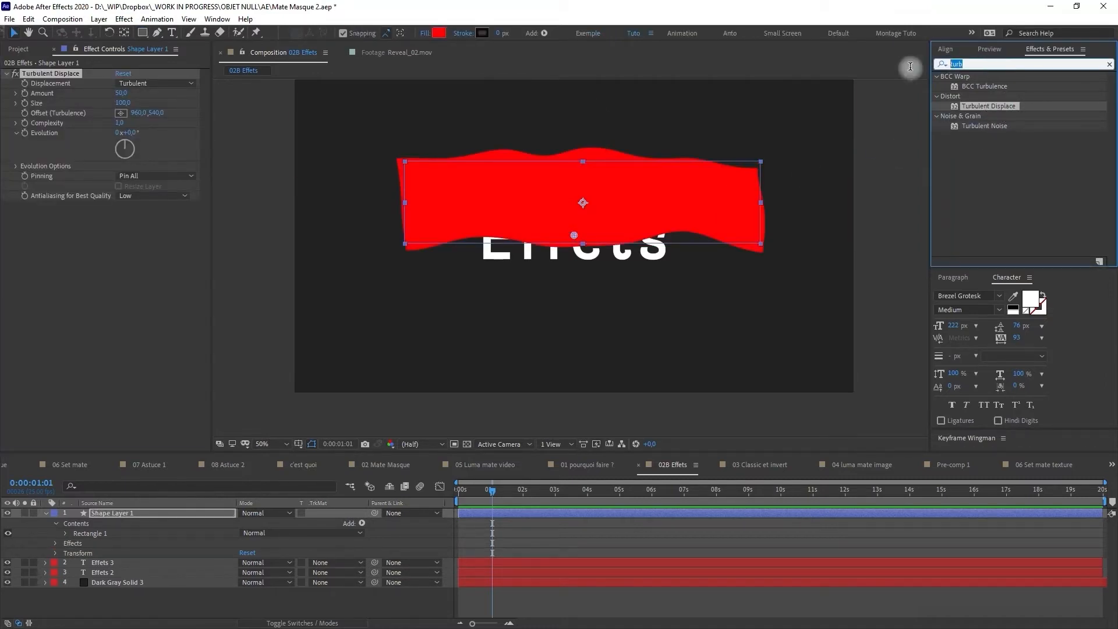
{"action": "type", "text": "roug"}
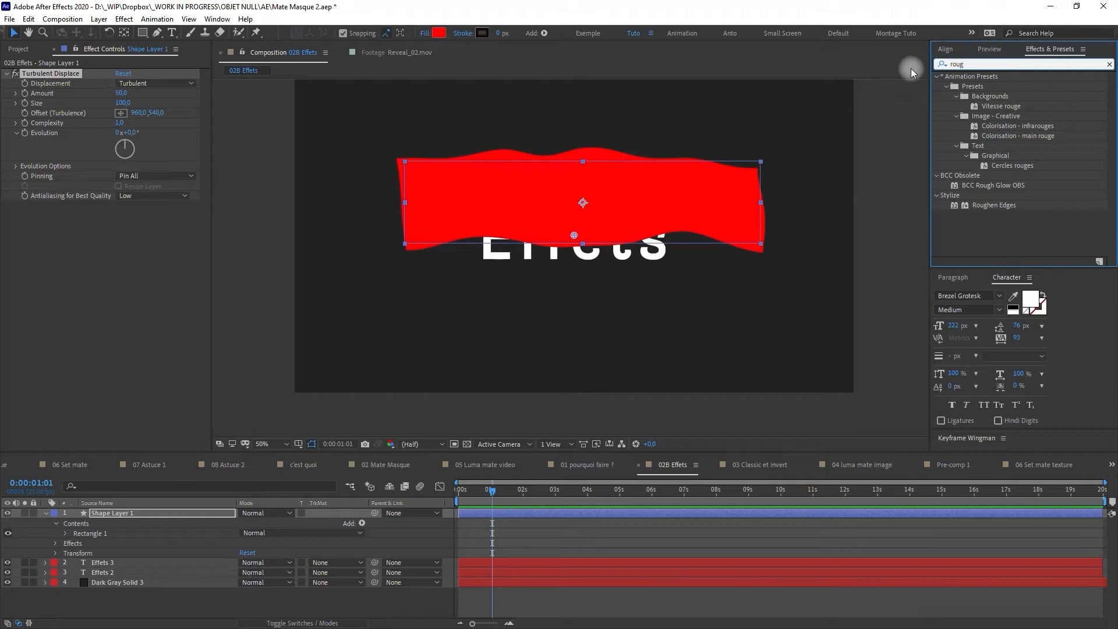
{"action": "type", "text": "h"}
{"action": "left_click_drag", "start_coordinate": [994, 107], "coordinate": [721, 215]}
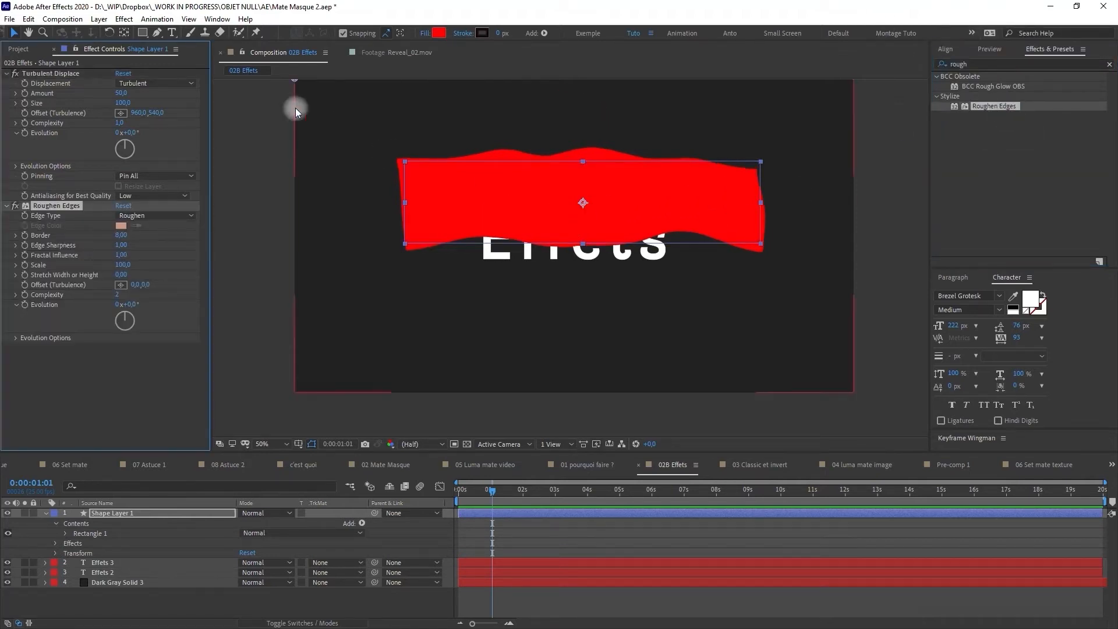
Set the Roughen Edges Scale to 10 and its Border to 62.90 on the red rectangle
{"action": "left_click_drag", "start_coordinate": [128, 267], "coordinate": [92, 268]}
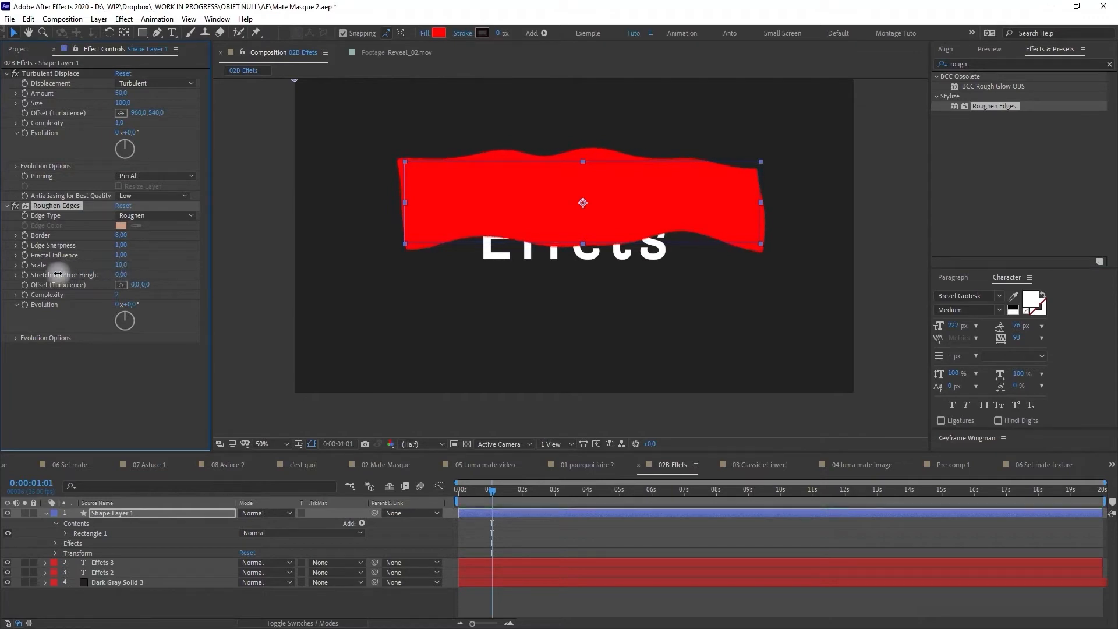
{"action": "key", "text": "period"}
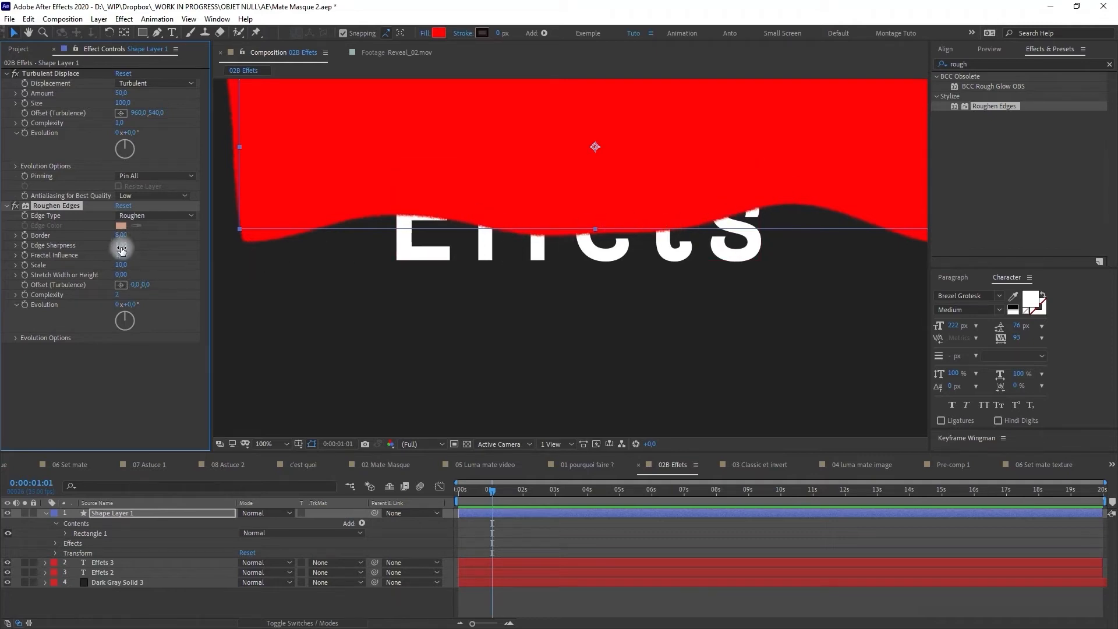
{"action": "left_click_drag", "start_coordinate": [123, 238], "coordinate": [430, 228]}
Set the track matte of the Effets 3 text layer to Alpha Matte "Shape Layer 1"
{"action": "left_click", "coordinate": [116, 504]}
{"action": "left_click", "coordinate": [105, 564]}
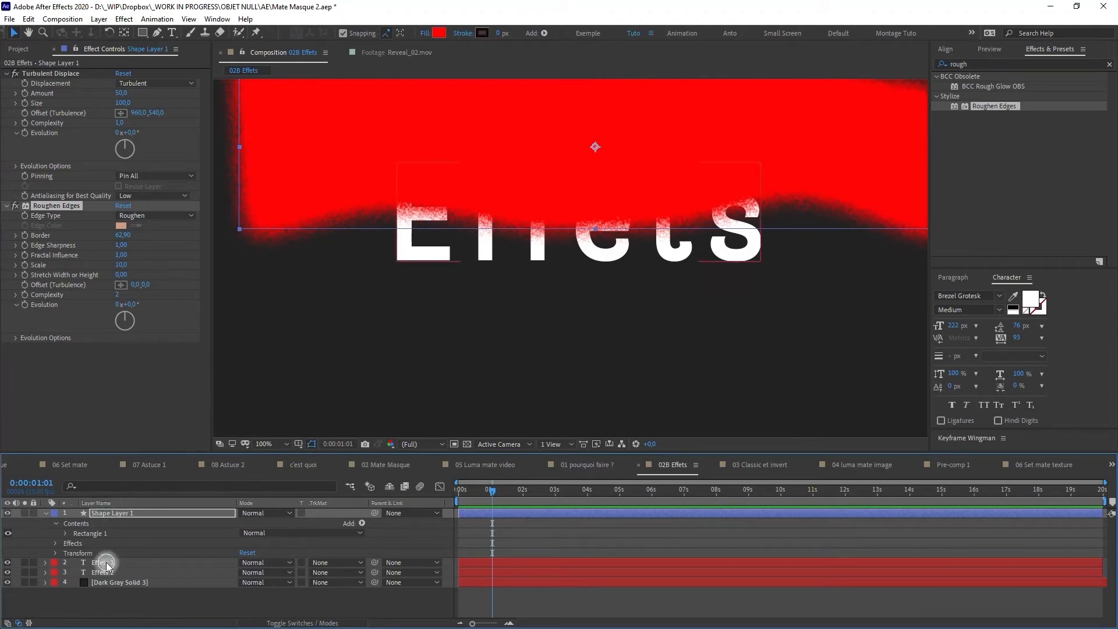
{"action": "left_click", "coordinate": [336, 562]}
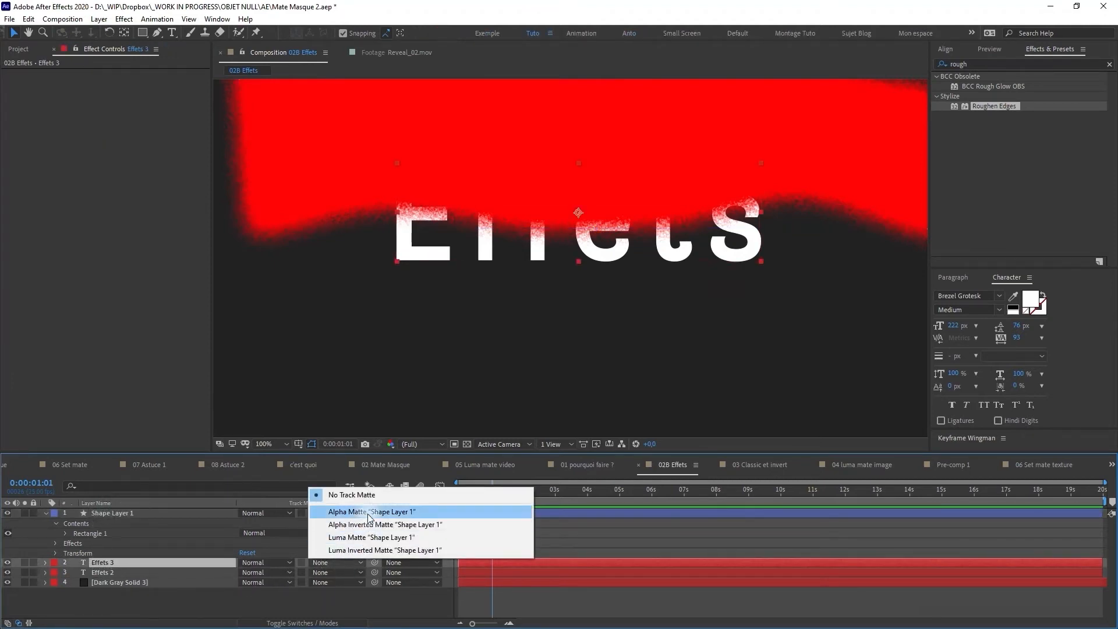
{"action": "left_click", "coordinate": [369, 512]}
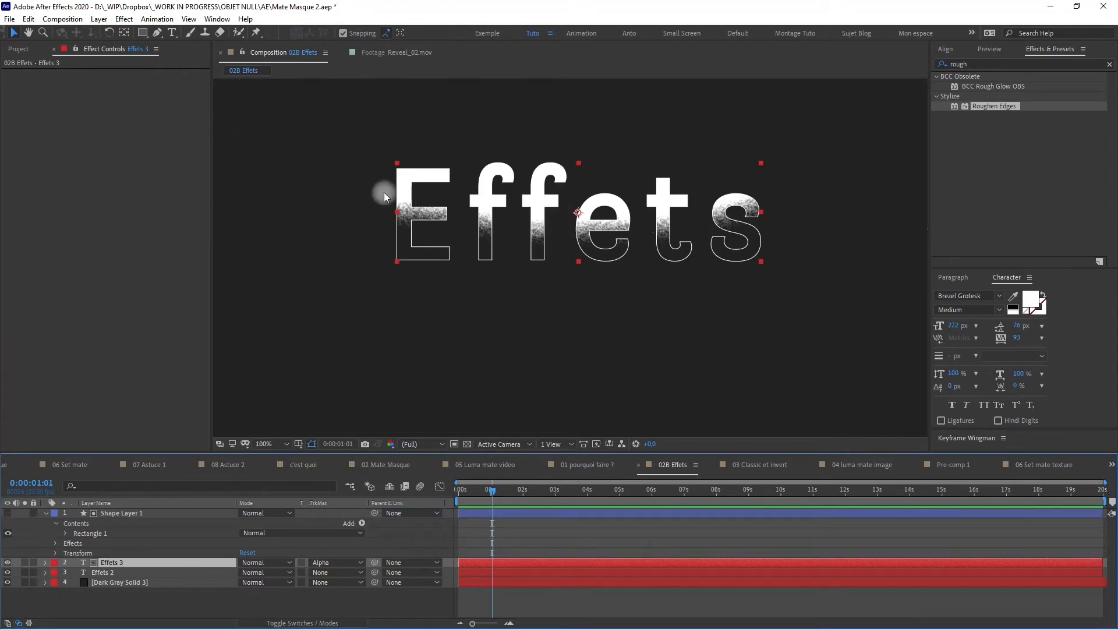
Move the Shape Layer 1 matte over the text to test the roughened reveal, leaving it across the upper letters
{"action": "left_click", "coordinate": [137, 513]}
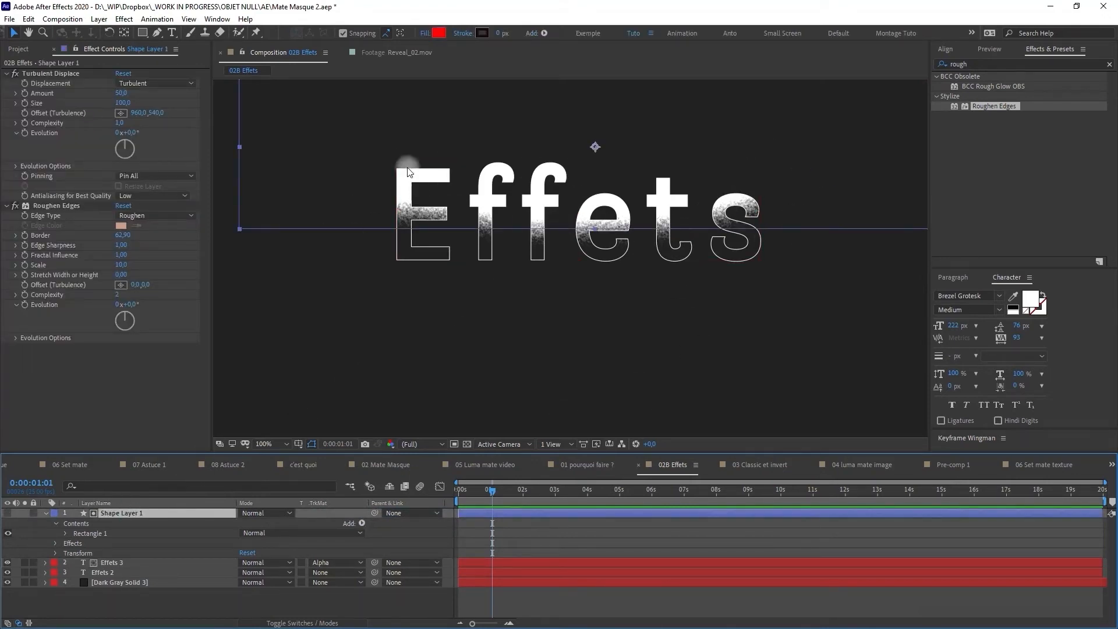
{"action": "key", "text": "v"}
{"action": "left_click_drag", "start_coordinate": [347, 139], "coordinate": [355, 196]}
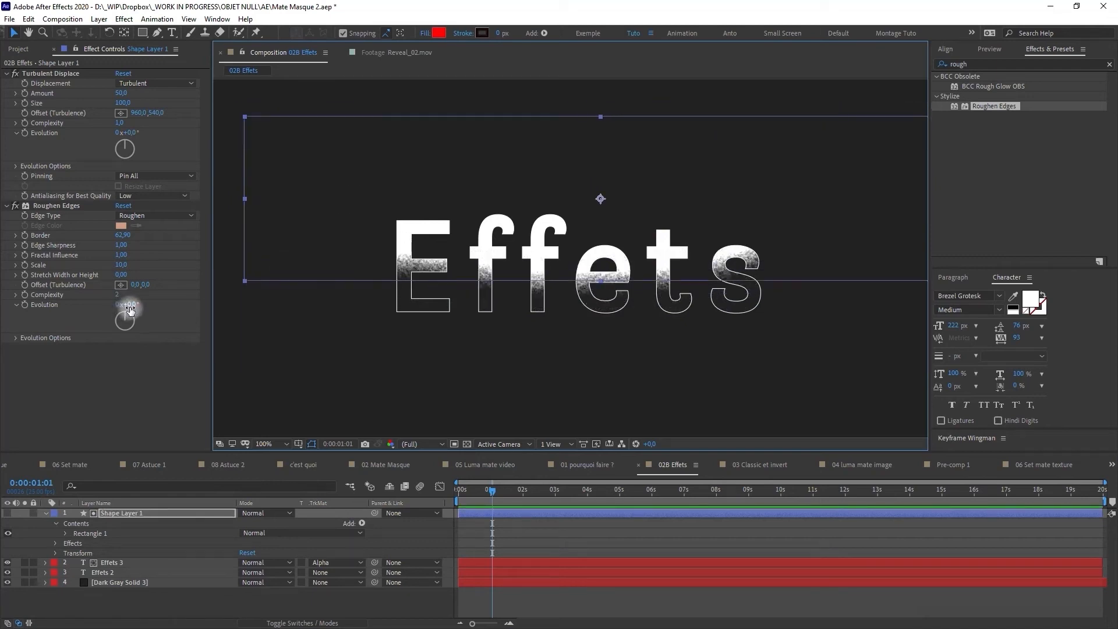
Set the Turbulent Displace Evolution to 200° and place its keyframe at the start of the timeline
{"action": "left_click_drag", "start_coordinate": [129, 132], "coordinate": [28, 137]}
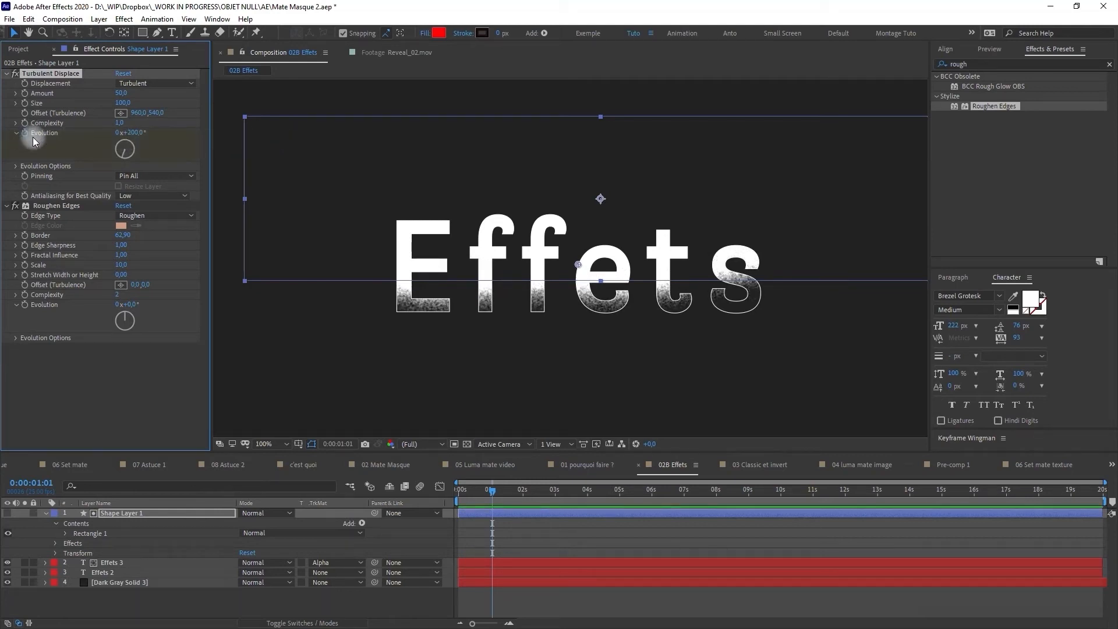
{"action": "key", "text": "u"}
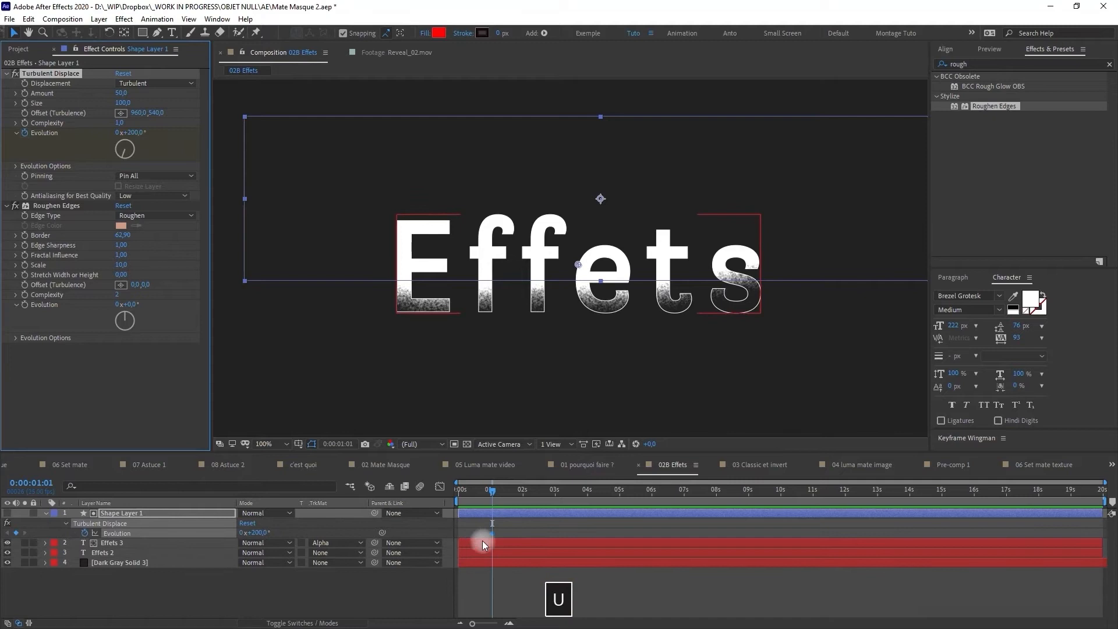
{"action": "left_click_drag", "start_coordinate": [491, 532], "coordinate": [459, 533]}
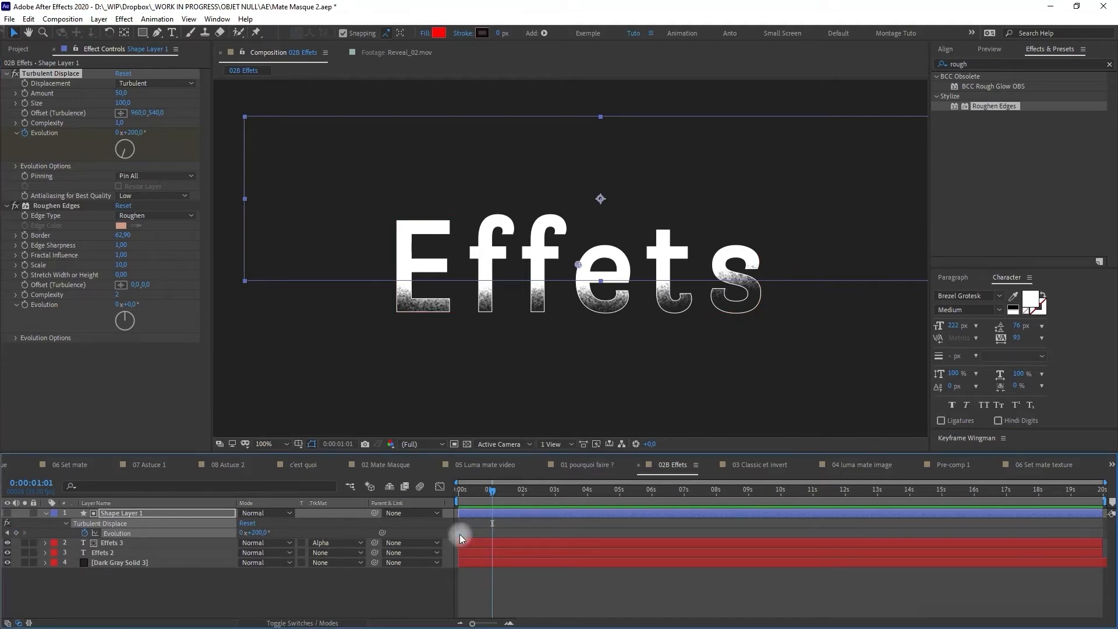
Keyframe the Turbulent Displace Evolution at 1x+89° at 3 seconds and preview the animation with the work area ending there
{"action": "left_click", "coordinate": [554, 492]}
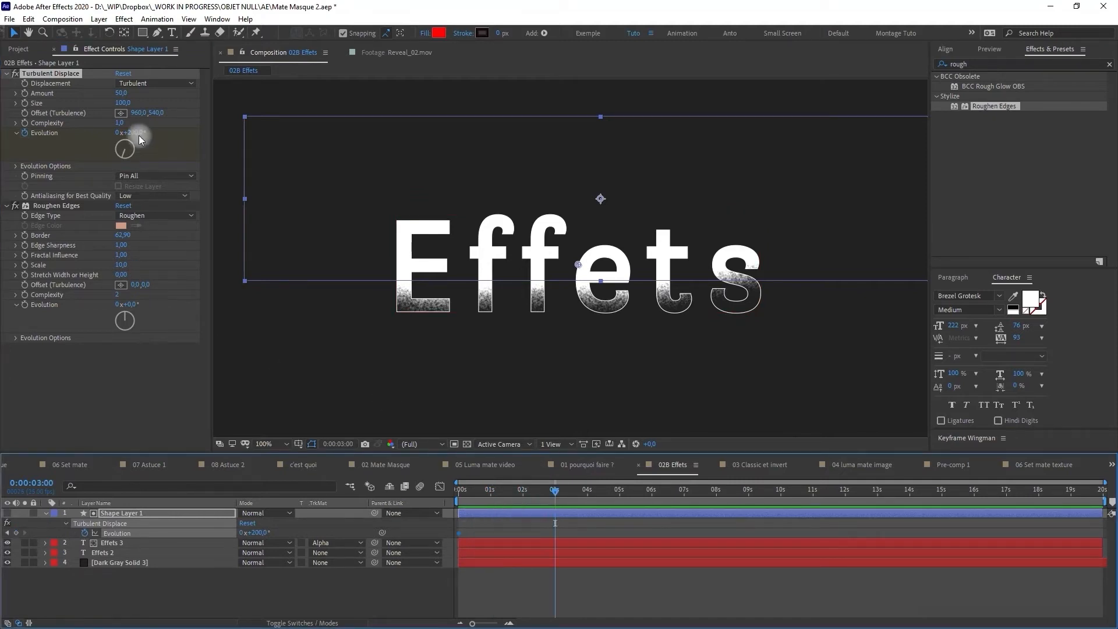
{"action": "left_click_drag", "start_coordinate": [138, 133], "coordinate": [291, 144]}
{"action": "key", "text": "n"}
{"action": "key", "text": "KP_0"}
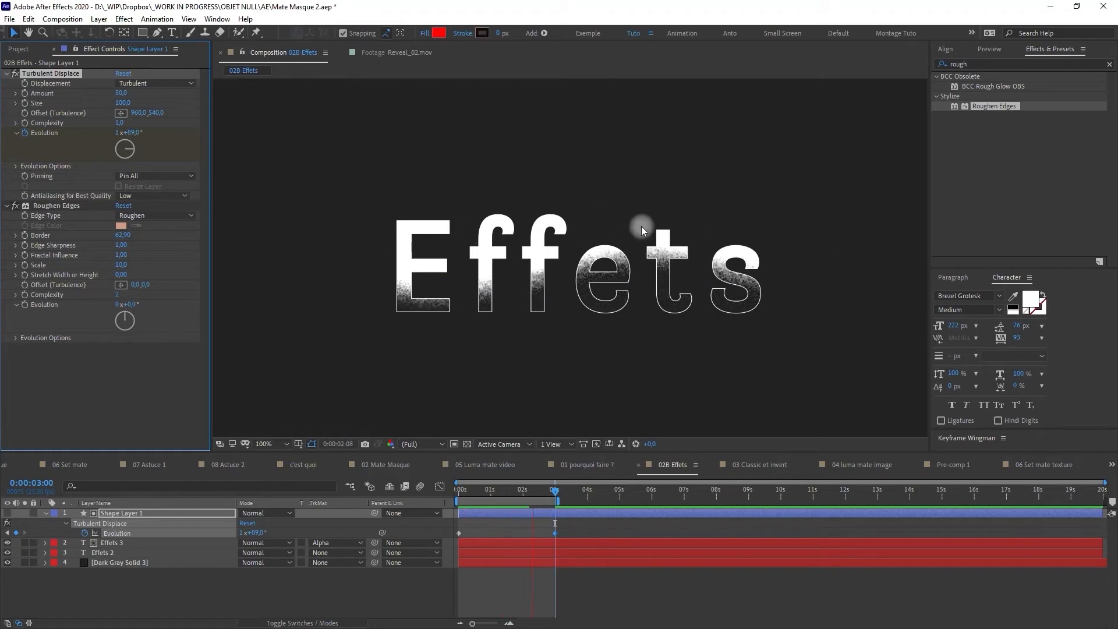
{"action": "key", "text": "space"}
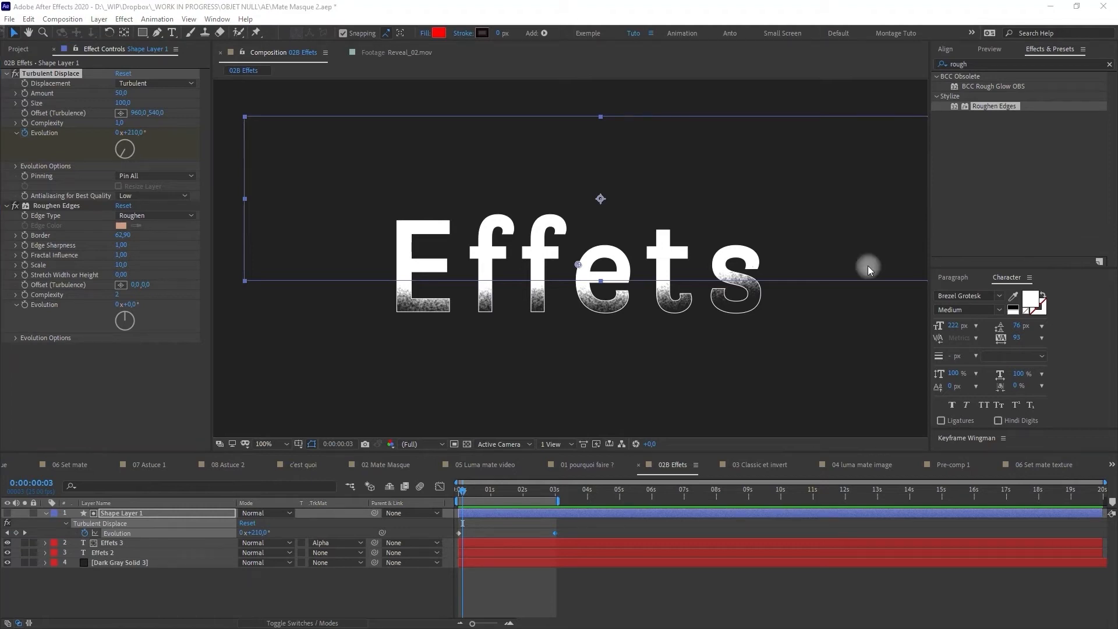
Open the 03 Classic et invert composition and scrub from its start to examine how the circle crosses the dividing line
{"action": "left_click", "coordinate": [20, 49]}
{"action": "double_click", "coordinate": [66, 189]}
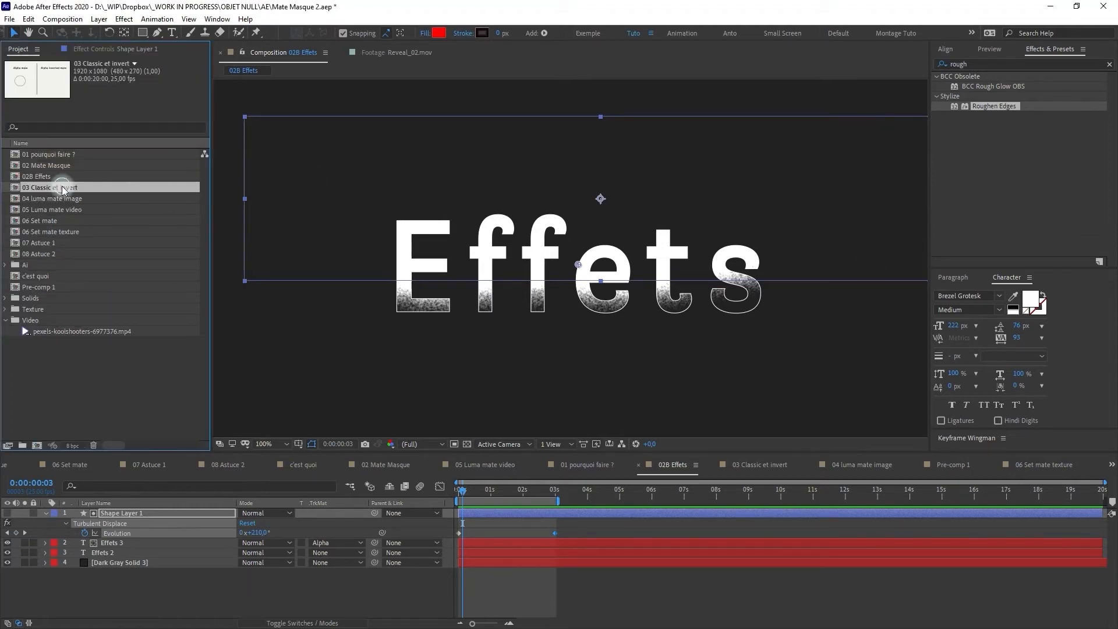
{"action": "left_click", "coordinate": [558, 594]}
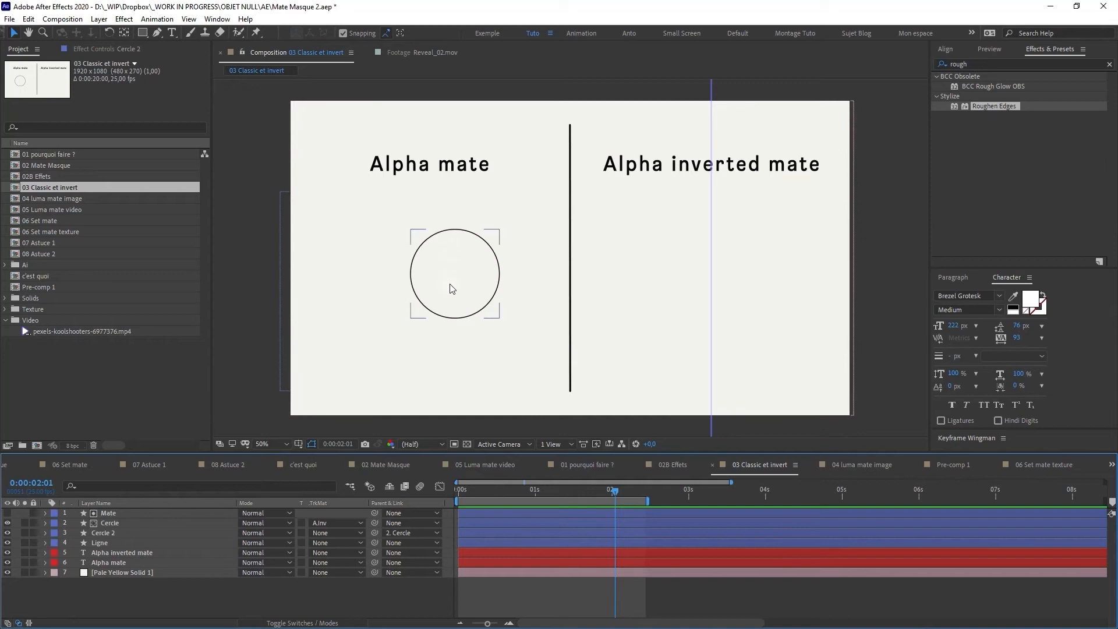
{"action": "left_click", "coordinate": [464, 491]}
{"action": "left_click_drag", "start_coordinate": [484, 488], "coordinate": [502, 486]}
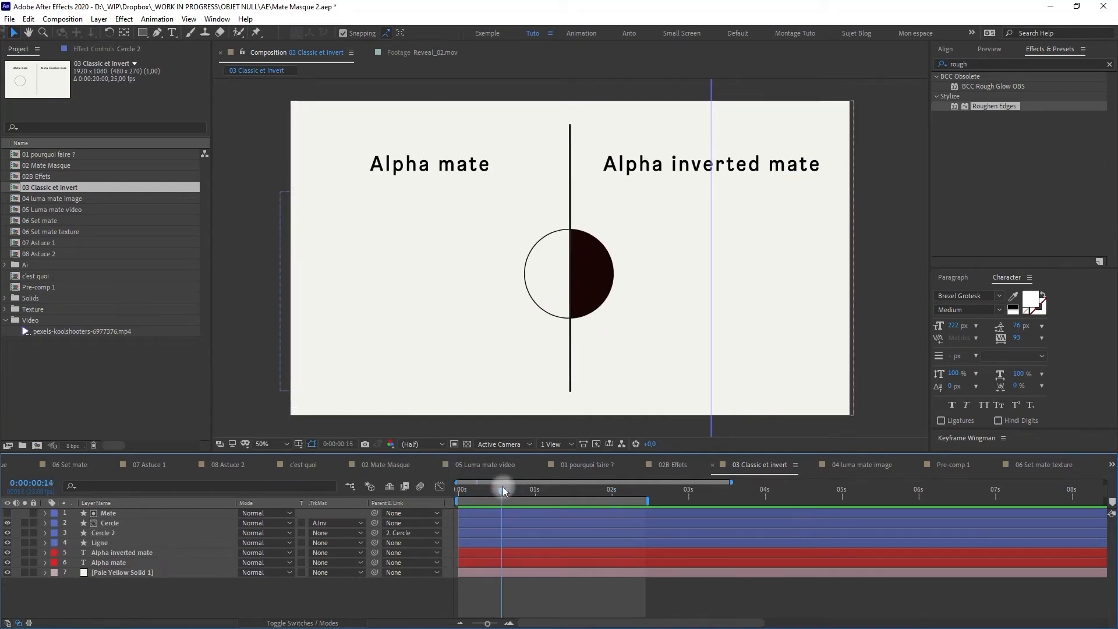
Nudge the Mate layer slightly left at the dividing line and move the playhead to 0:00:00:15
{"action": "left_click", "coordinate": [110, 534]}
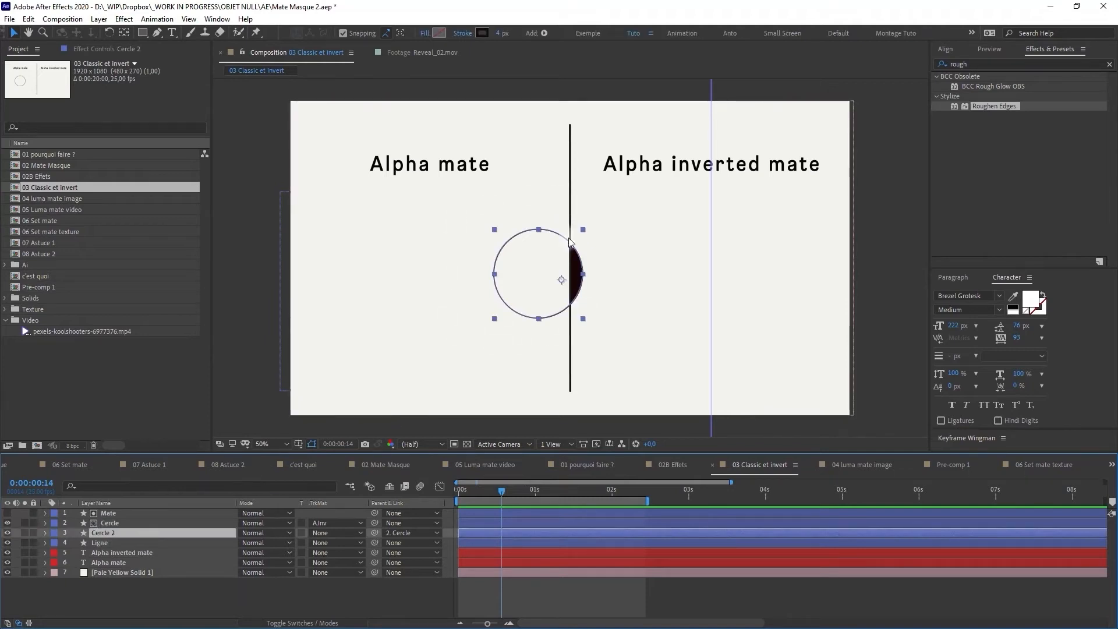
{"action": "left_click", "coordinate": [114, 525]}
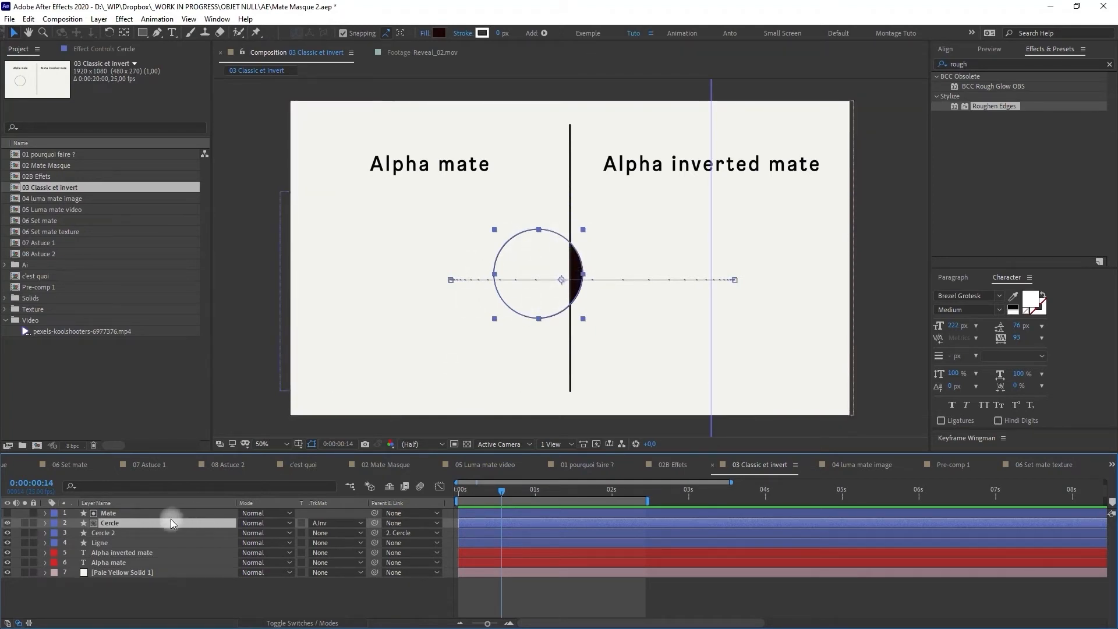
{"action": "left_click", "coordinate": [121, 511]}
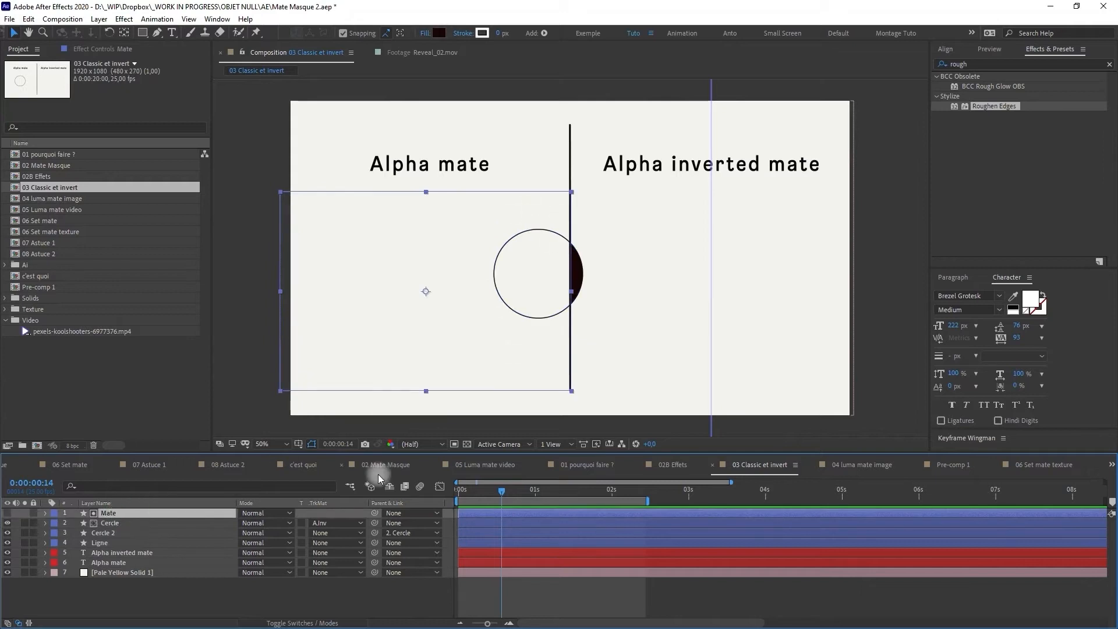
{"action": "key", "text": "Return"}
{"action": "key", "text": "Left"}
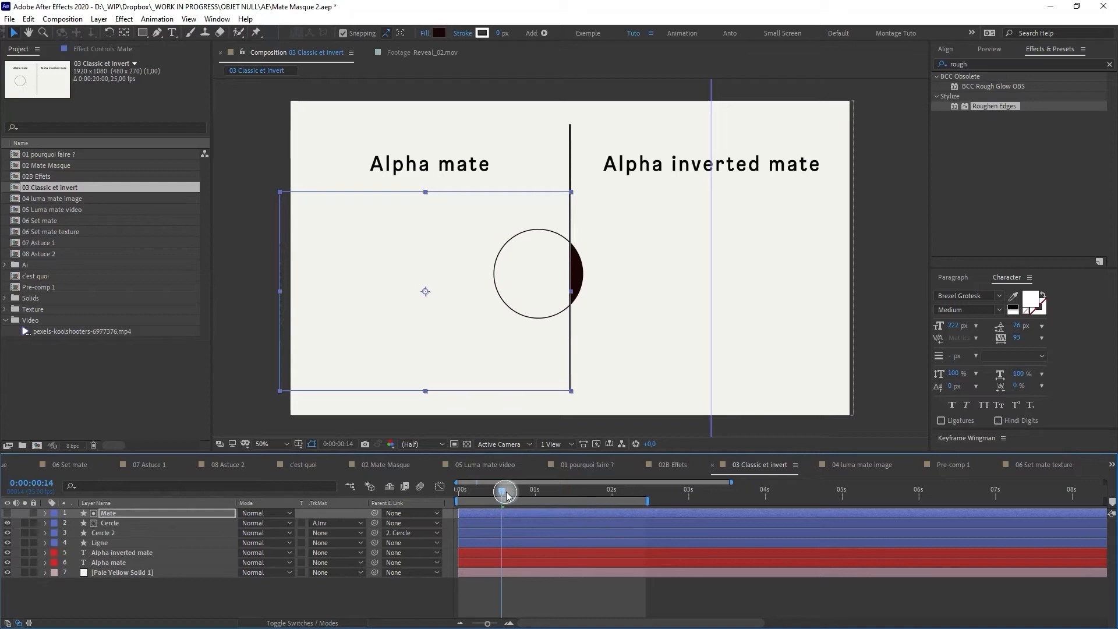
{"action": "left_click_drag", "start_coordinate": [506, 493], "coordinate": [507, 492]}
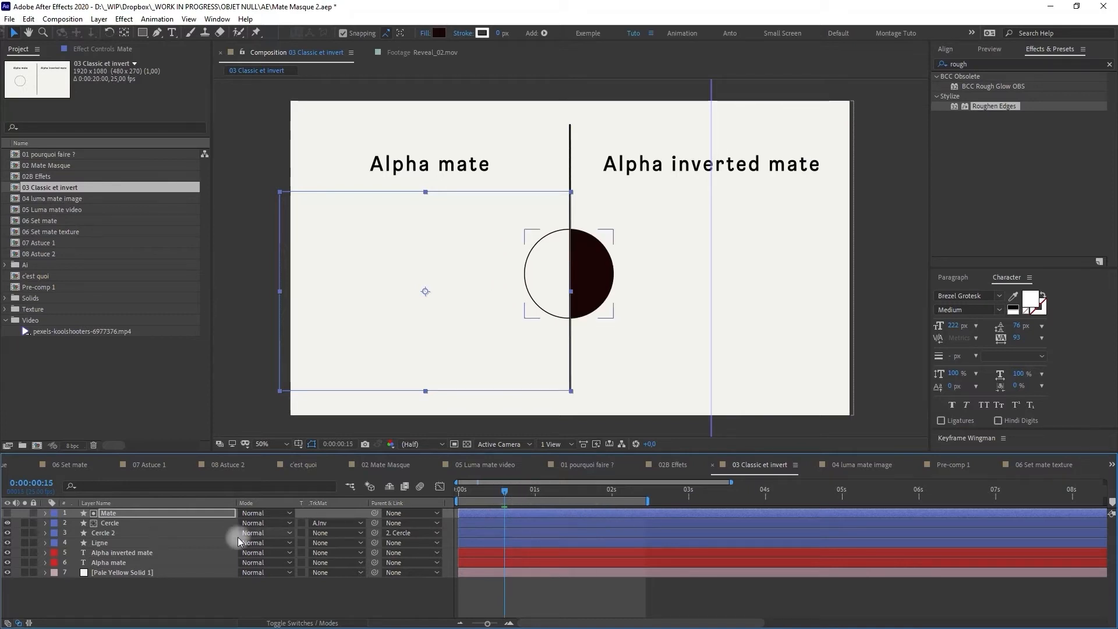
Switch the Cercle layer's track matte to Alpha Matte "Mate" for comparison and return it to Alpha Inverted Matte
{"action": "left_click", "coordinate": [331, 524]}
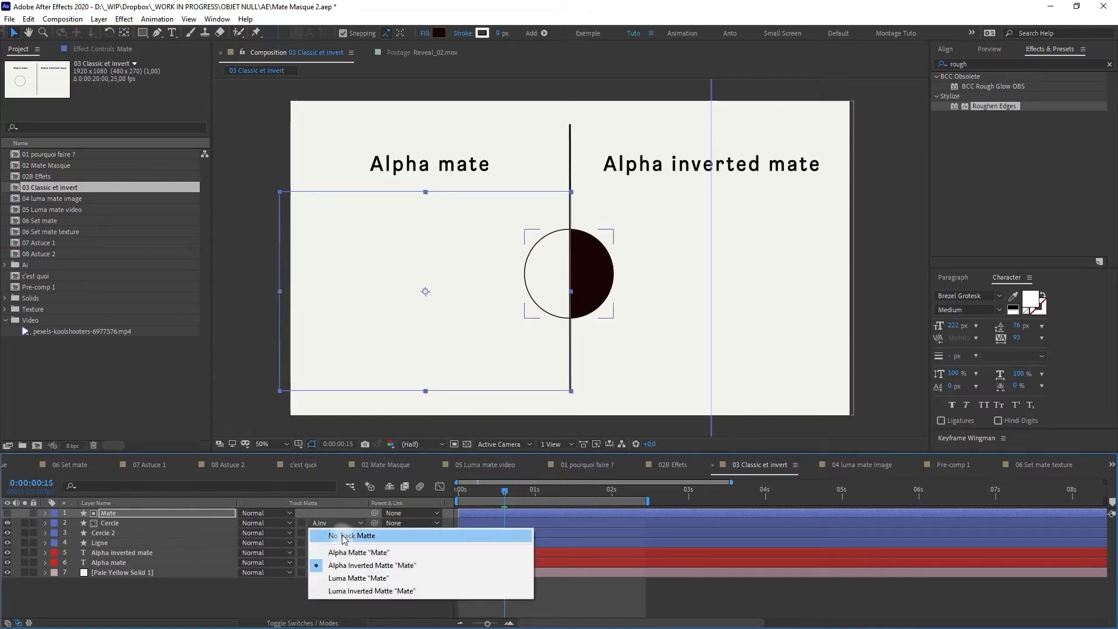
{"action": "left_click", "coordinate": [361, 553]}
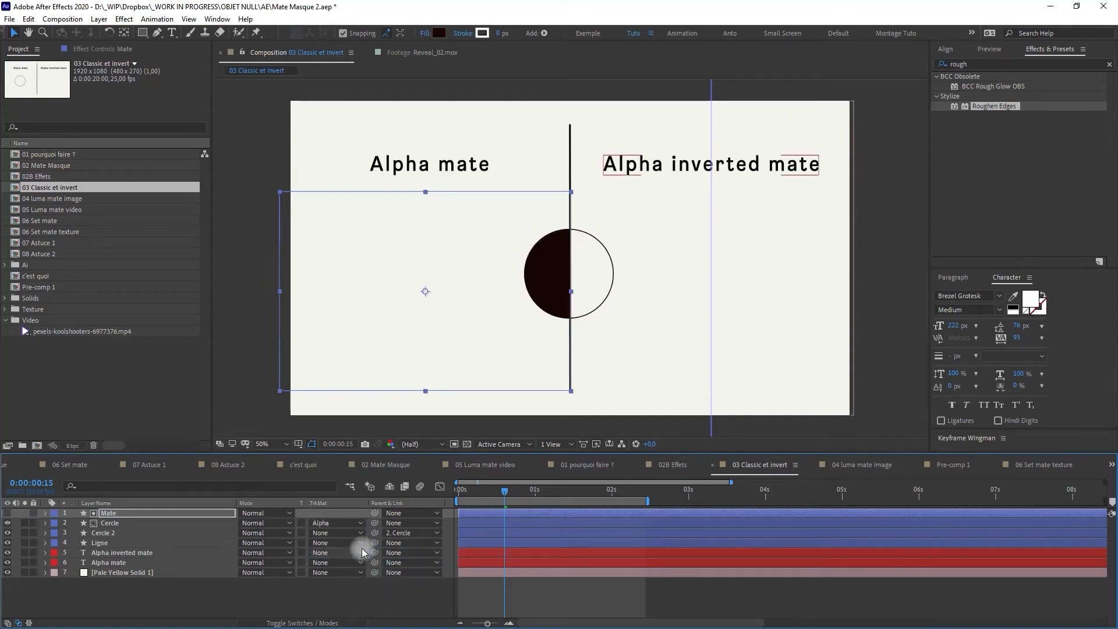
{"action": "left_click", "coordinate": [351, 524]}
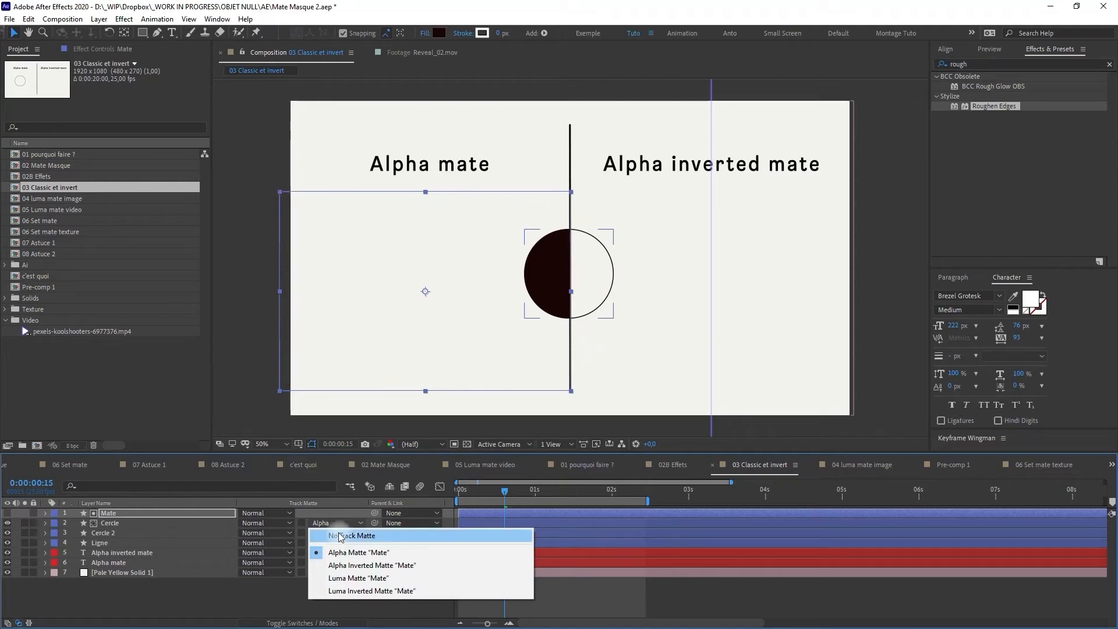
{"action": "left_click", "coordinate": [372, 566]}
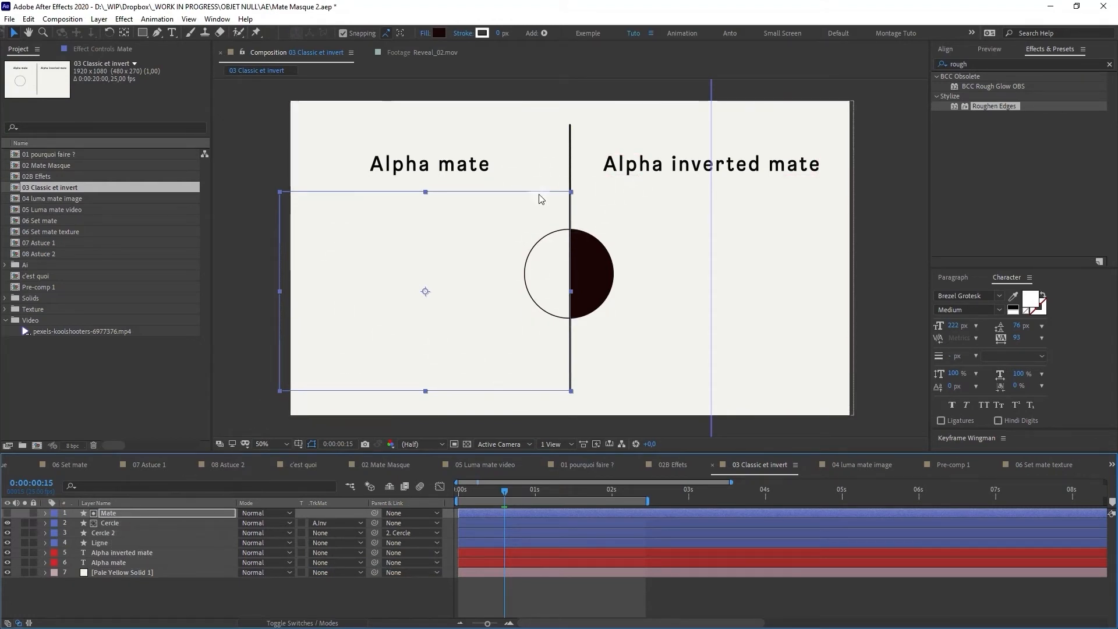
Try moving the Cercle layer up past the matte's upper edge and undo the move
{"action": "left_click", "coordinate": [109, 523]}
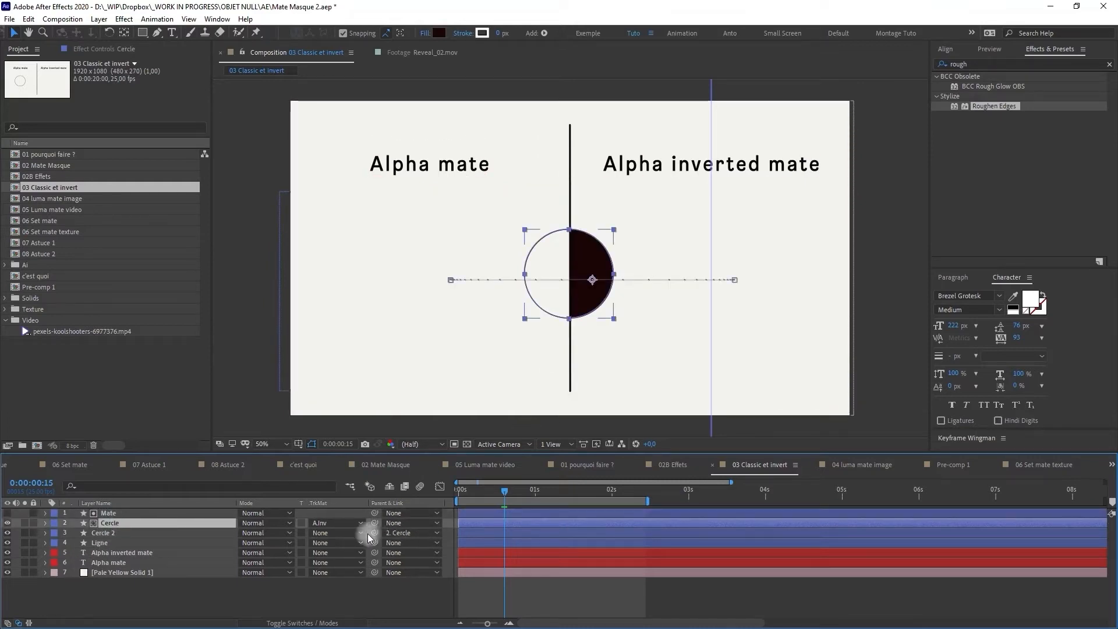
{"action": "left_click_drag", "start_coordinate": [608, 302], "coordinate": [576, 225]}
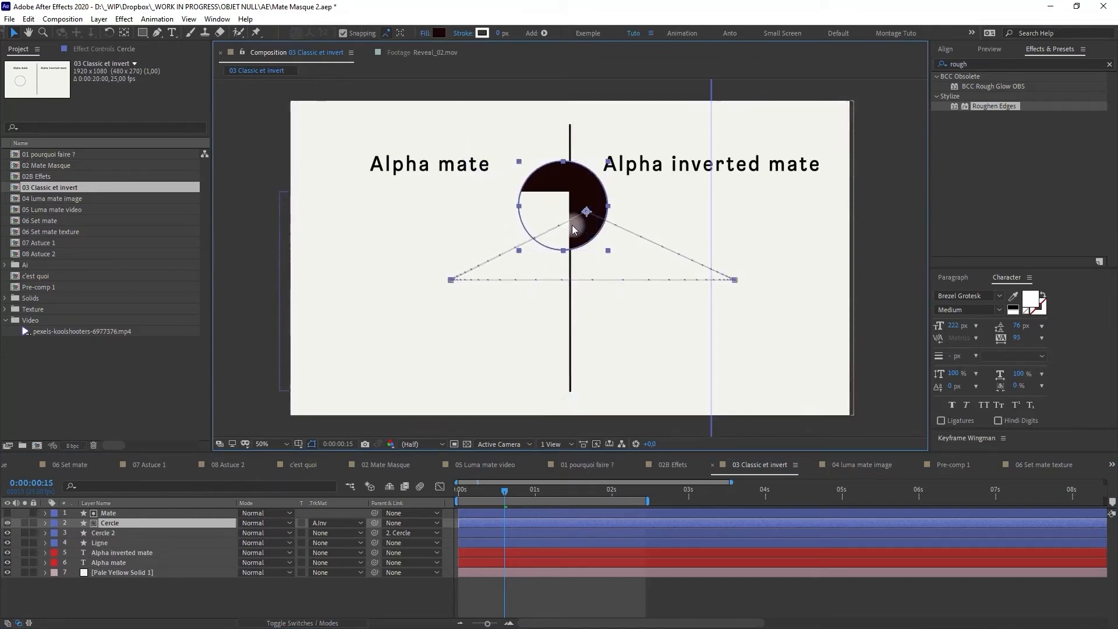
{"action": "key", "text": "ctrl+z"}
{"action": "key", "text": "ctrl+z"}
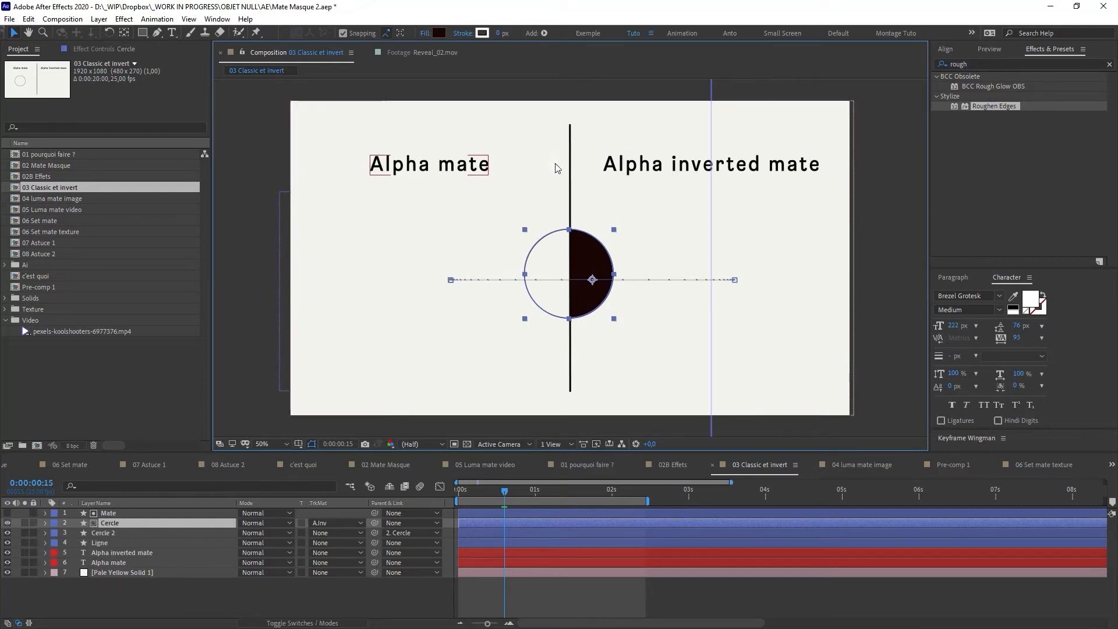
{"action": "left_click", "coordinate": [590, 270]}
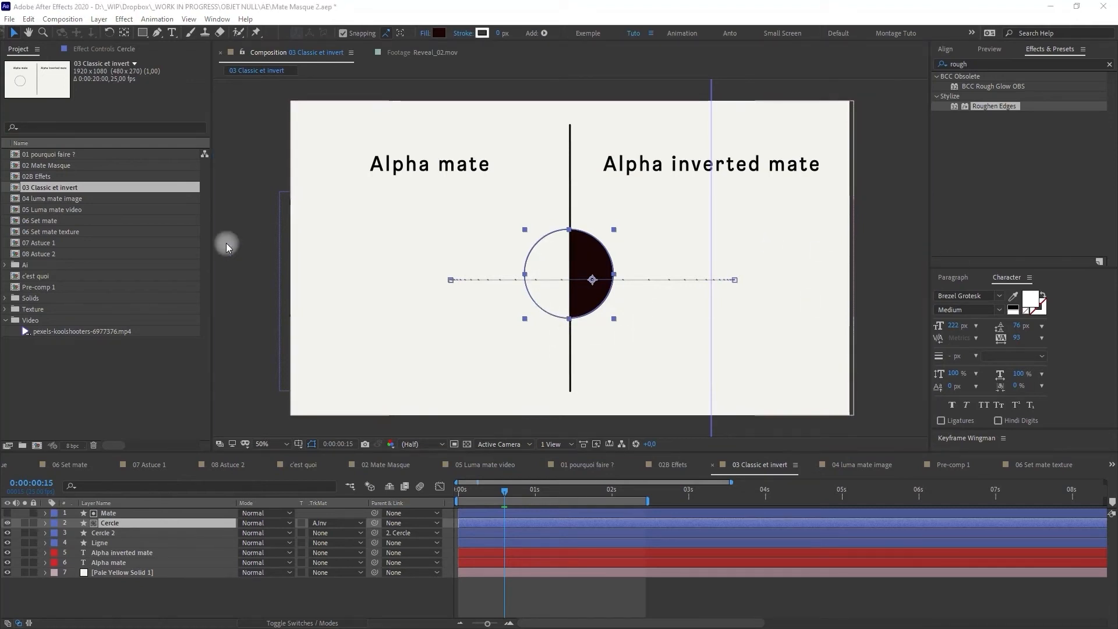
Open the 04 luma mate image composition and turn on the visibility of the texturefabrik_dust-08.jpg layer
{"action": "double_click", "coordinate": [54, 199]}
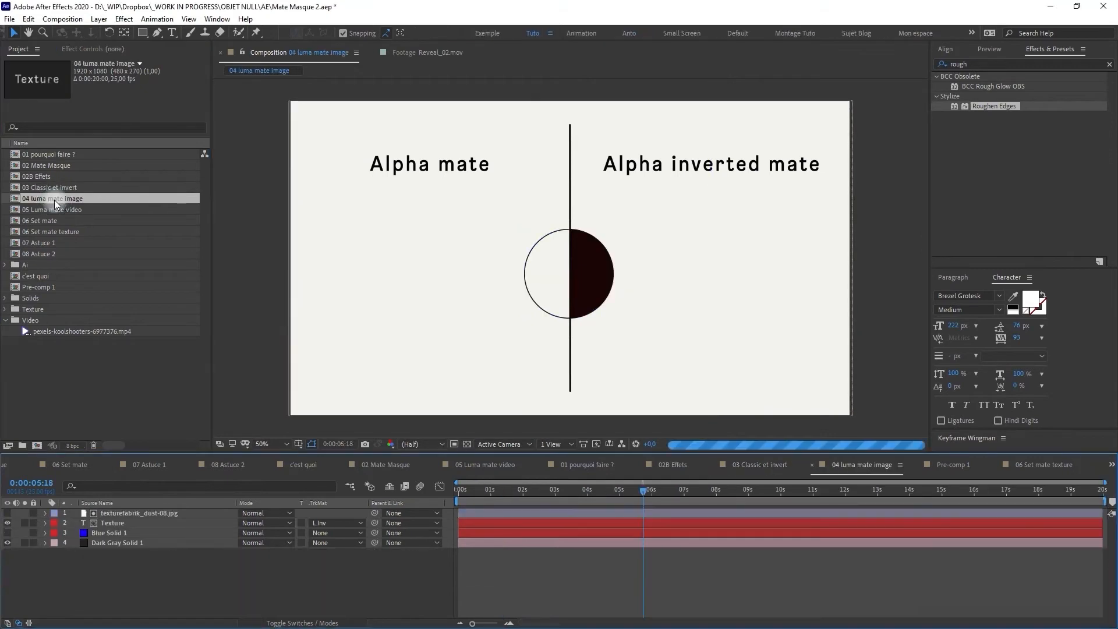
{"action": "left_click", "coordinate": [619, 523]}
{"action": "left_click", "coordinate": [585, 558]}
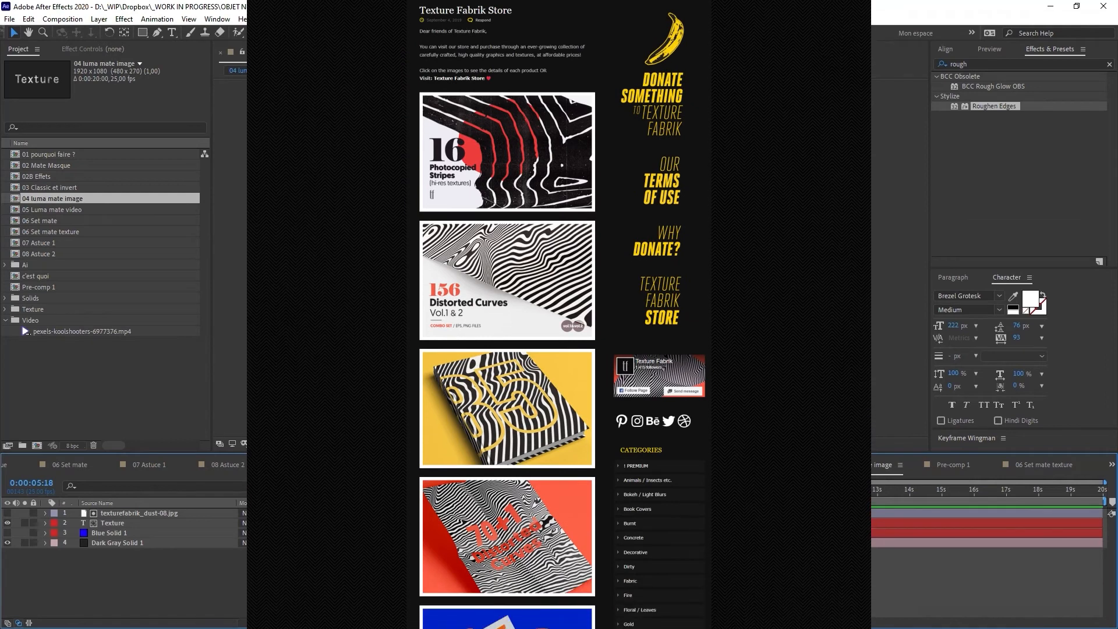
{"action": "left_click", "coordinate": [118, 513]}
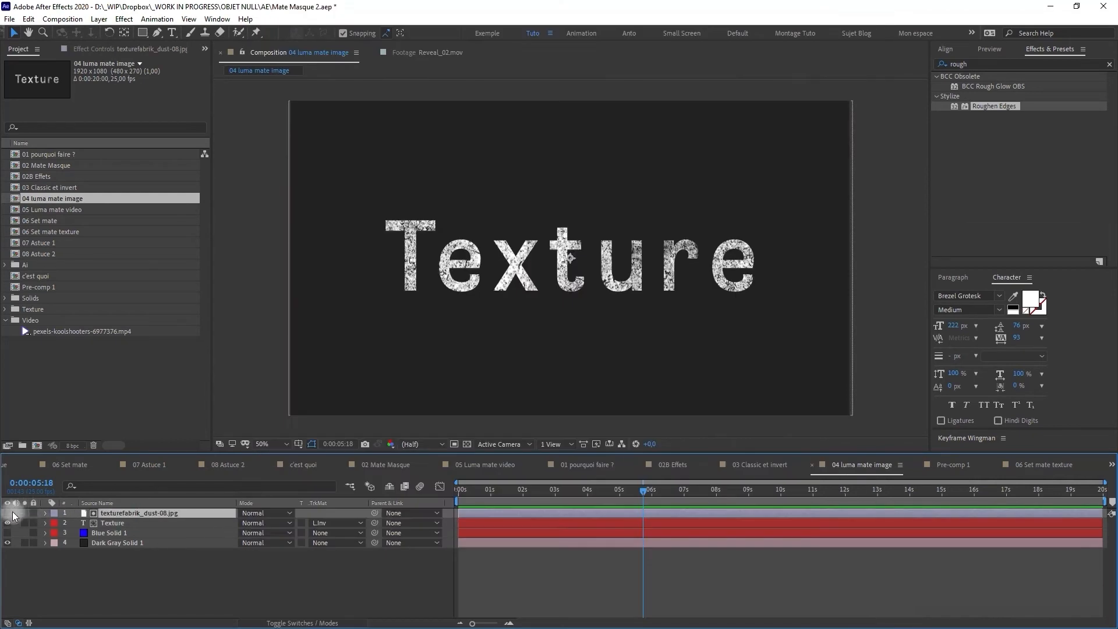
{"action": "left_click", "coordinate": [8, 513]}
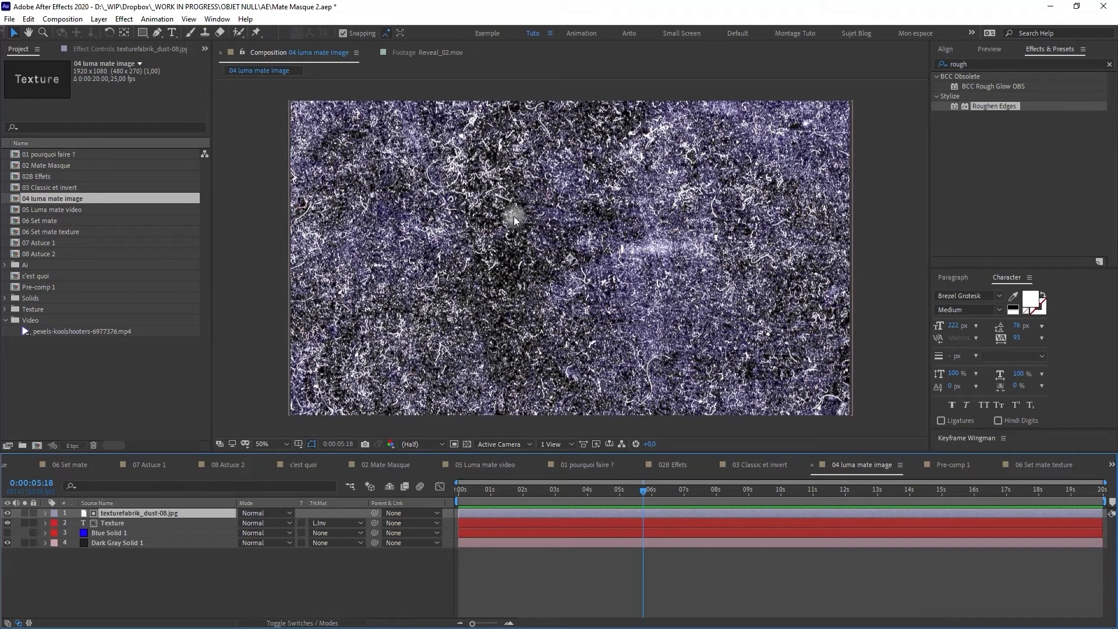
Delete the Levels effect from the texturefabrik_dust-08.jpg layer
{"action": "left_click", "coordinate": [145, 50]}
{"action": "left_click", "coordinate": [43, 74]}
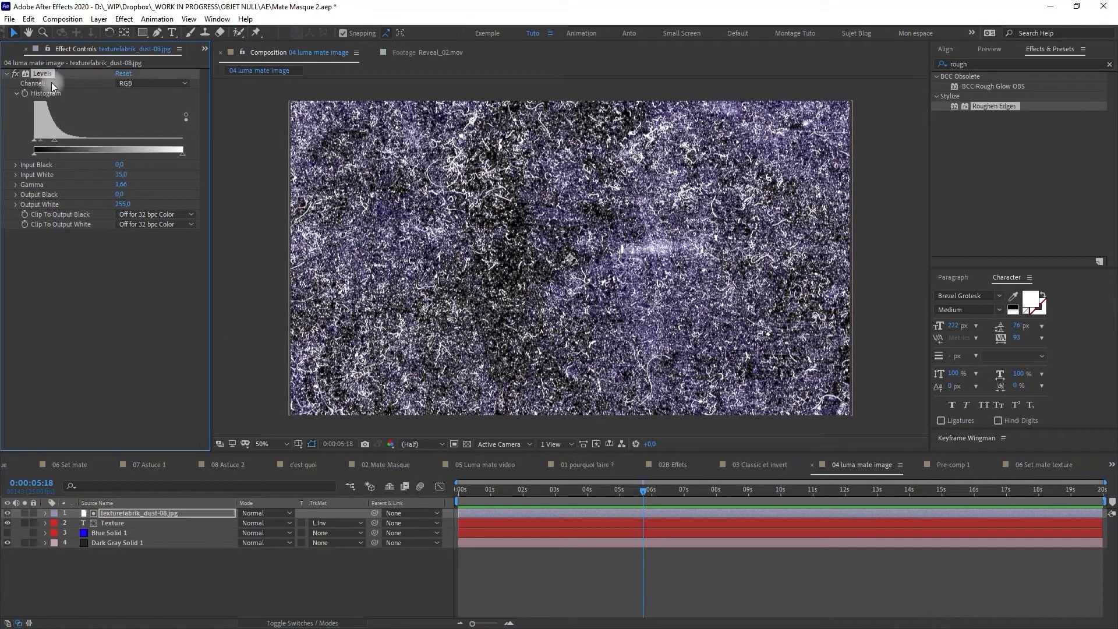
{"action": "key", "text": "BackSpace"}
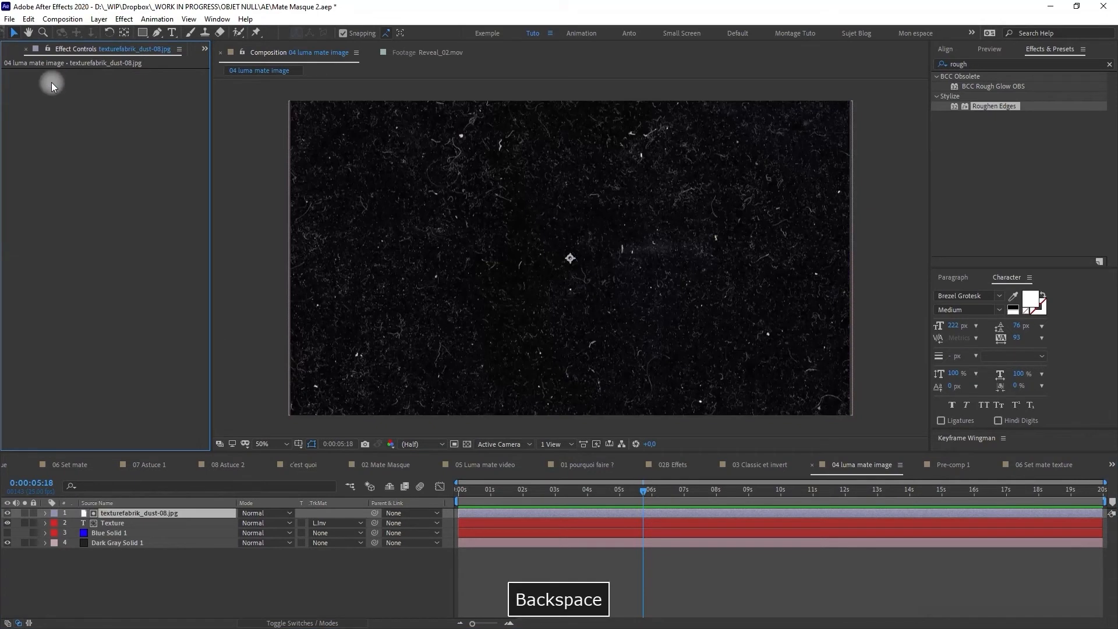
{"action": "left_click", "coordinate": [543, 547]}
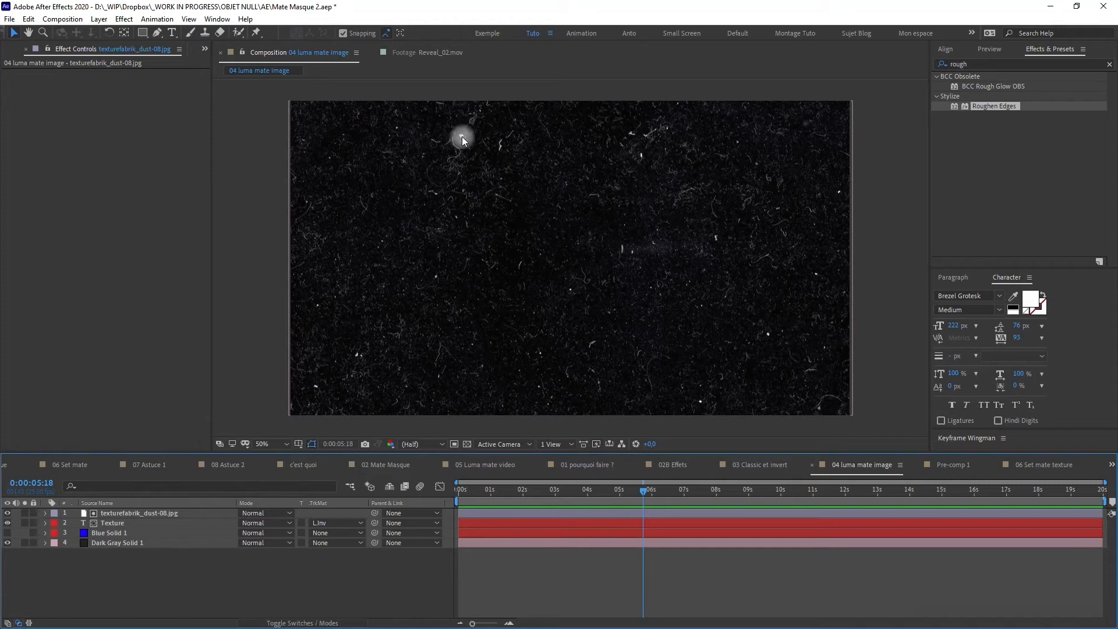
Set the Texture text layer to No Track Matte and keep that layer selected
{"action": "left_click", "coordinate": [145, 523]}
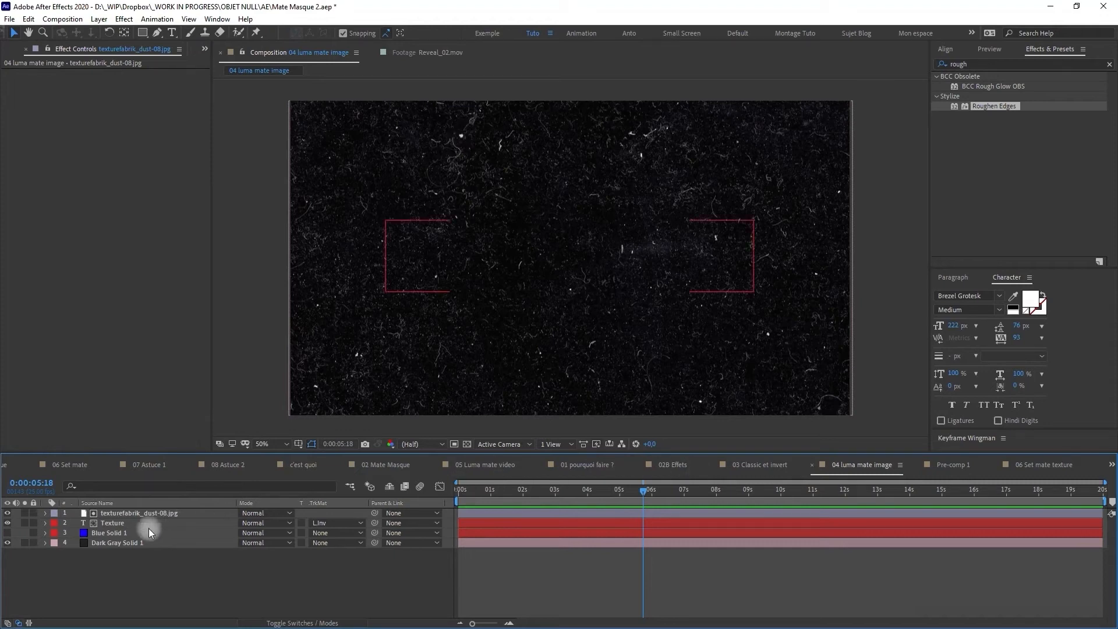
{"action": "left_click", "coordinate": [323, 521]}
{"action": "left_click", "coordinate": [335, 531]}
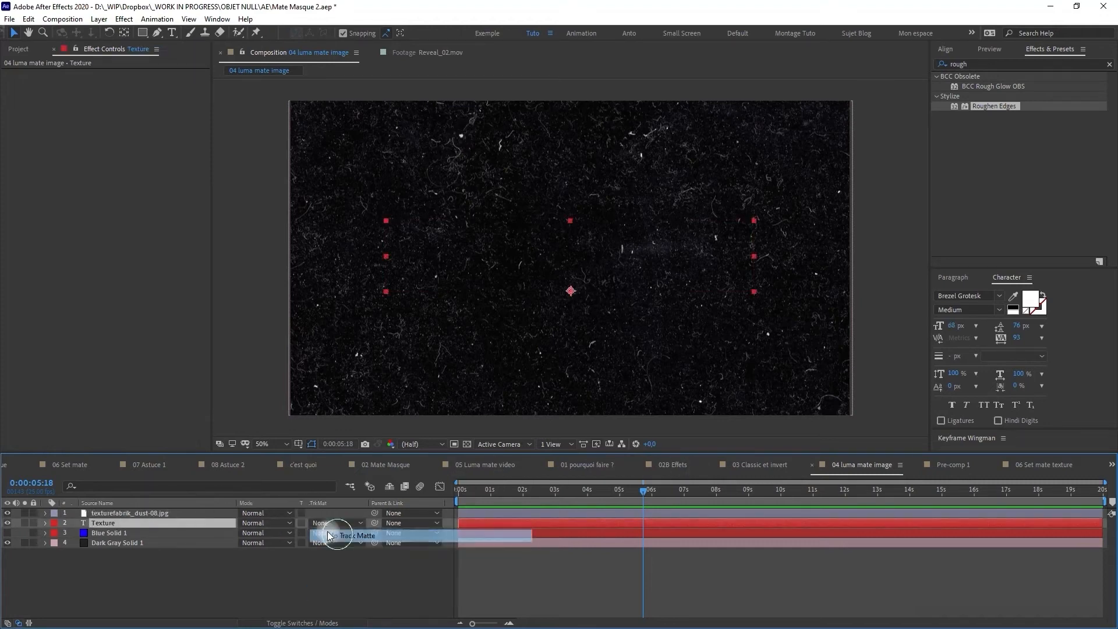
{"action": "left_click", "coordinate": [124, 575]}
{"action": "left_click", "coordinate": [120, 522]}
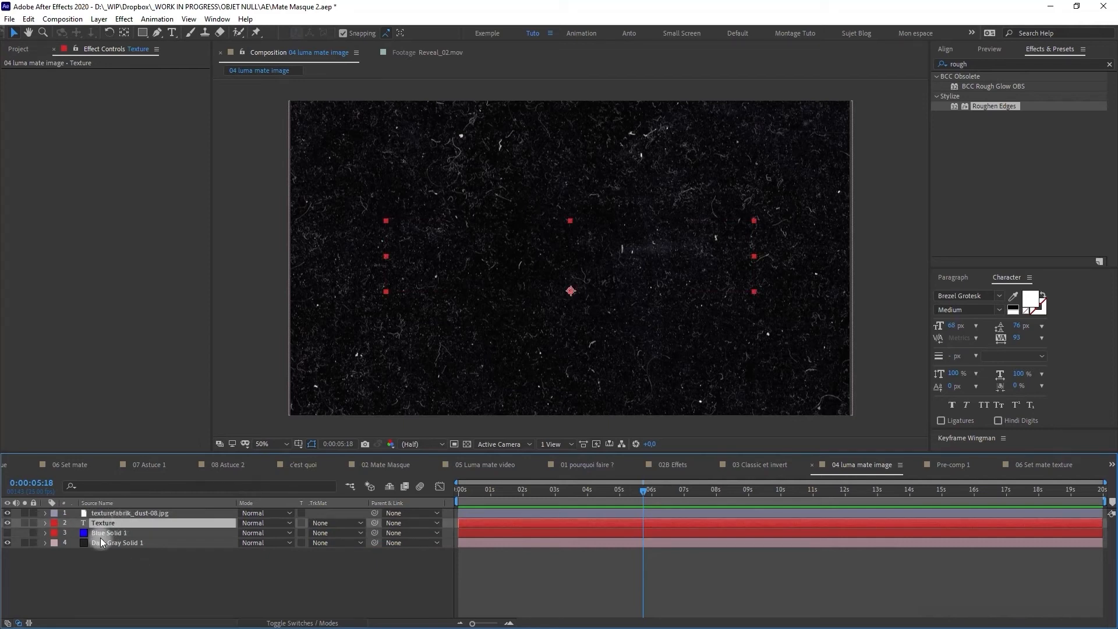
{"action": "left_click", "coordinate": [104, 531]}
{"action": "left_click", "coordinate": [86, 523]}
Test Luma Matte "texturefabrik_dust-08.jpg" on the Texture layer and switch it to Luma Inverted Matte
{"action": "left_click", "coordinate": [326, 521]}
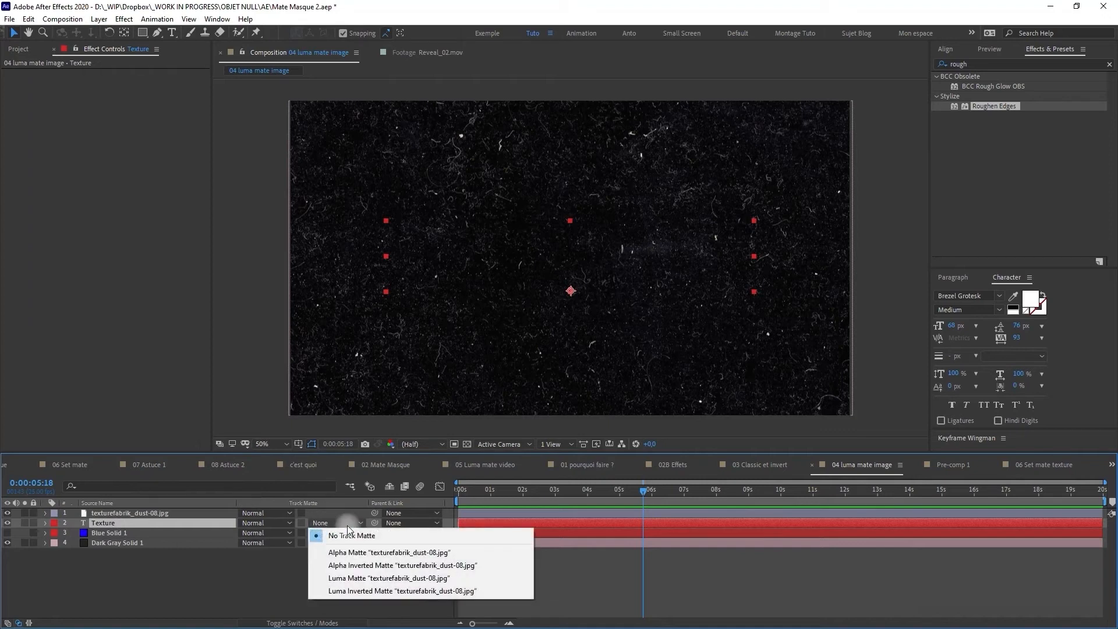
{"action": "left_click", "coordinate": [400, 578]}
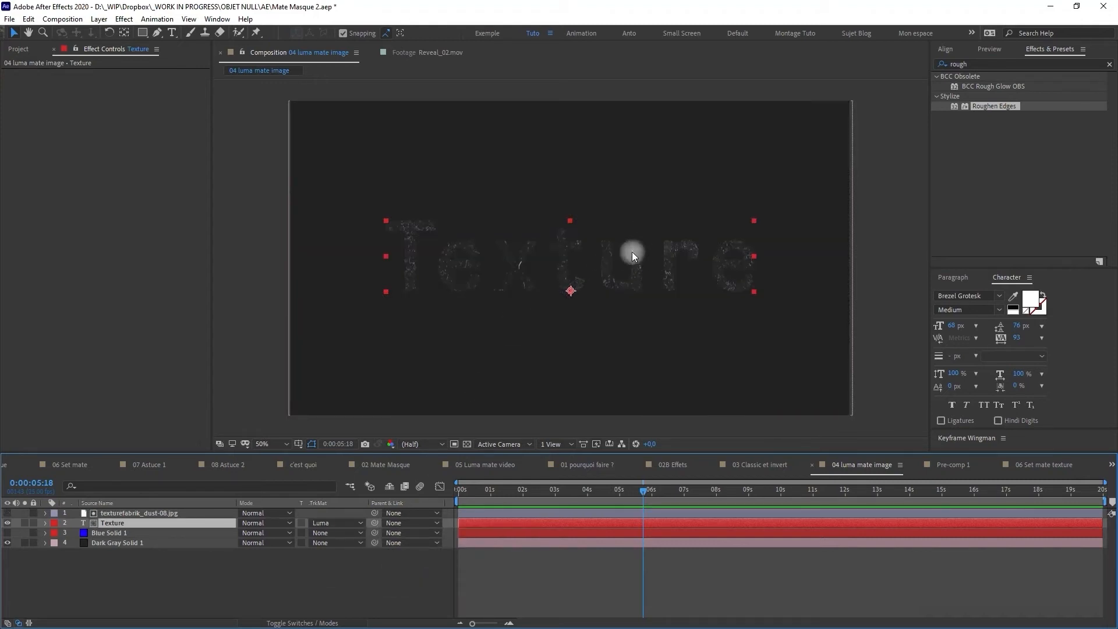
{"action": "left_click", "coordinate": [336, 524]}
{"action": "left_click", "coordinate": [366, 588]}
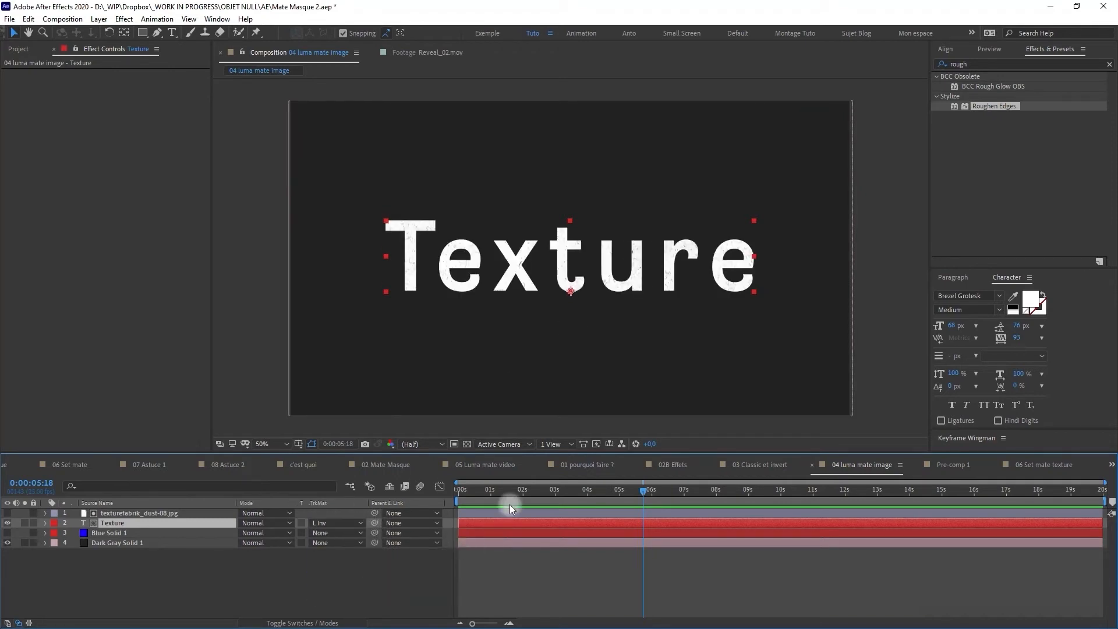
Inspect the text at 100% and move the texturefabrik_dust-08.jpg matte slightly down and right over the letters
{"action": "key", "text": "slash"}
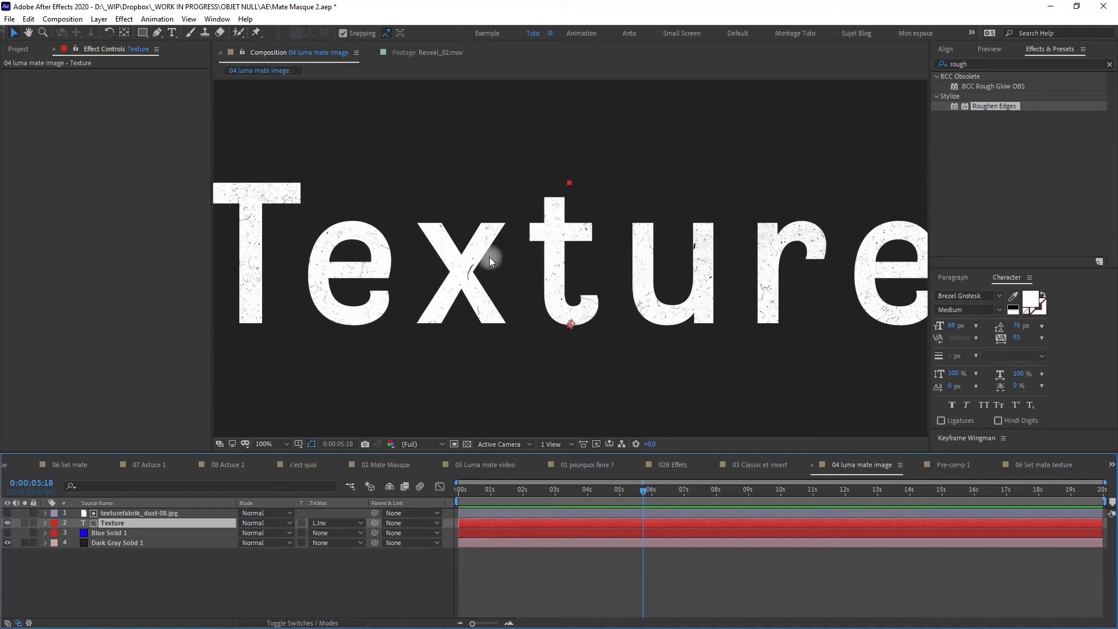
{"action": "left_click", "coordinate": [153, 513]}
{"action": "left_click_drag", "start_coordinate": [603, 270], "coordinate": [630, 302]}
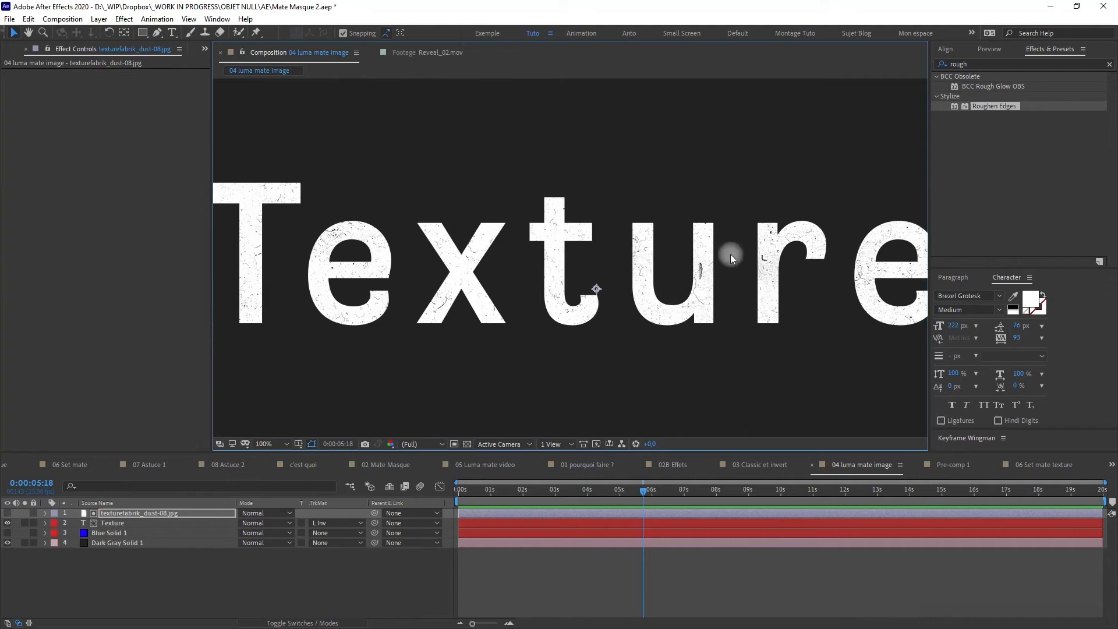
Apply Hue/Saturation to the texturefabrik_dust-08.jpg layer and set its Master Saturation to -100
{"action": "left_click", "coordinate": [166, 513]}
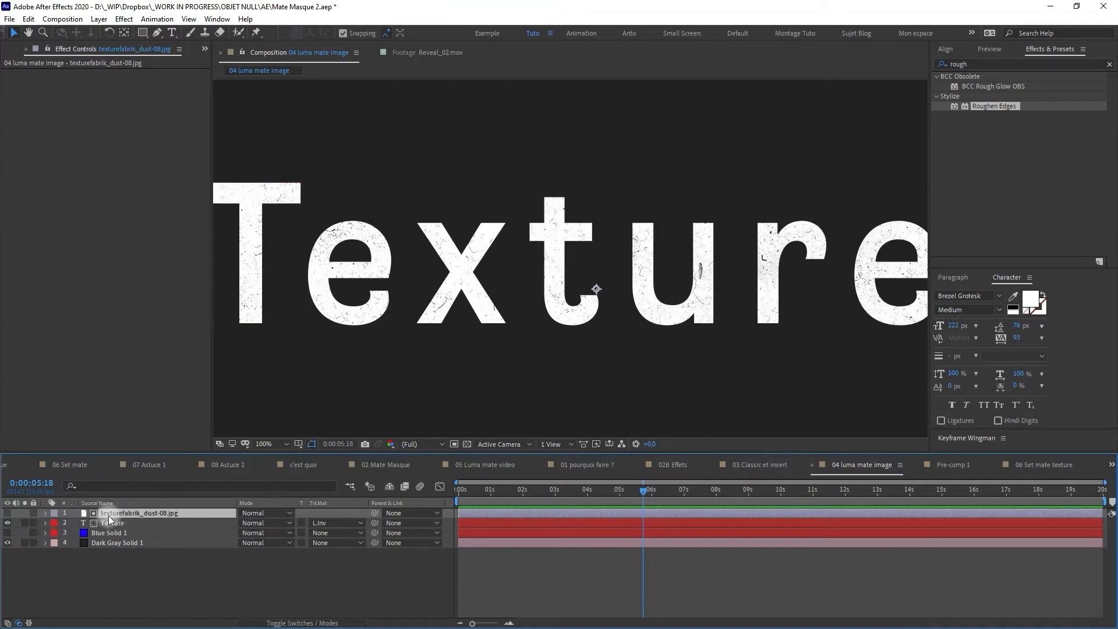
{"action": "left_click", "coordinate": [1109, 64]}
{"action": "left_click", "coordinate": [1018, 65]}
{"action": "type", "text": "hue"}
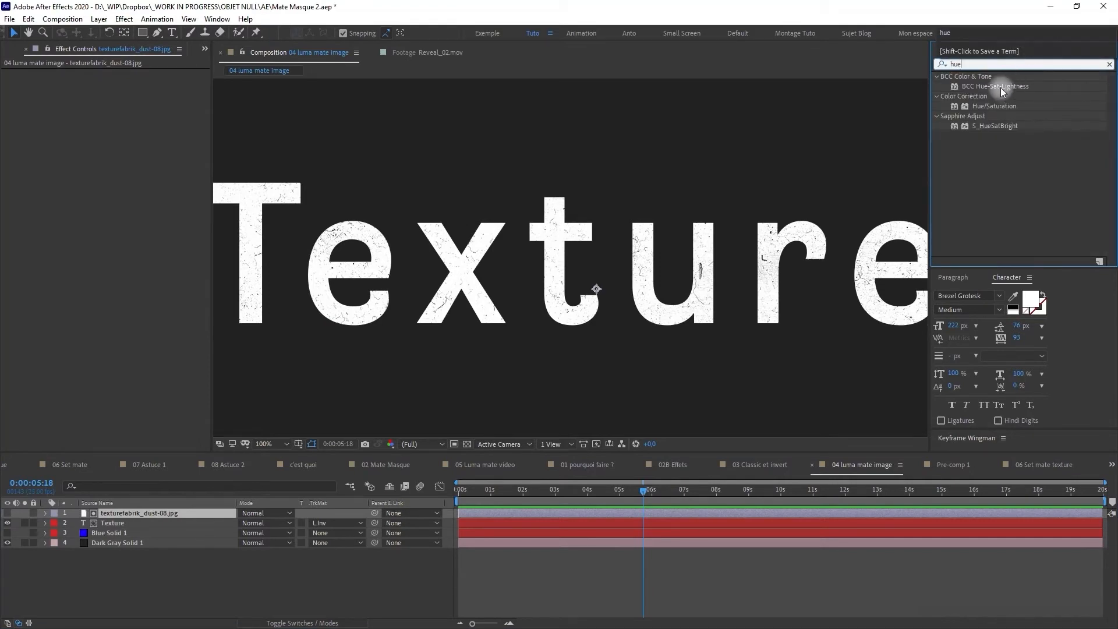
{"action": "left_click_drag", "start_coordinate": [1001, 107], "coordinate": [138, 513]}
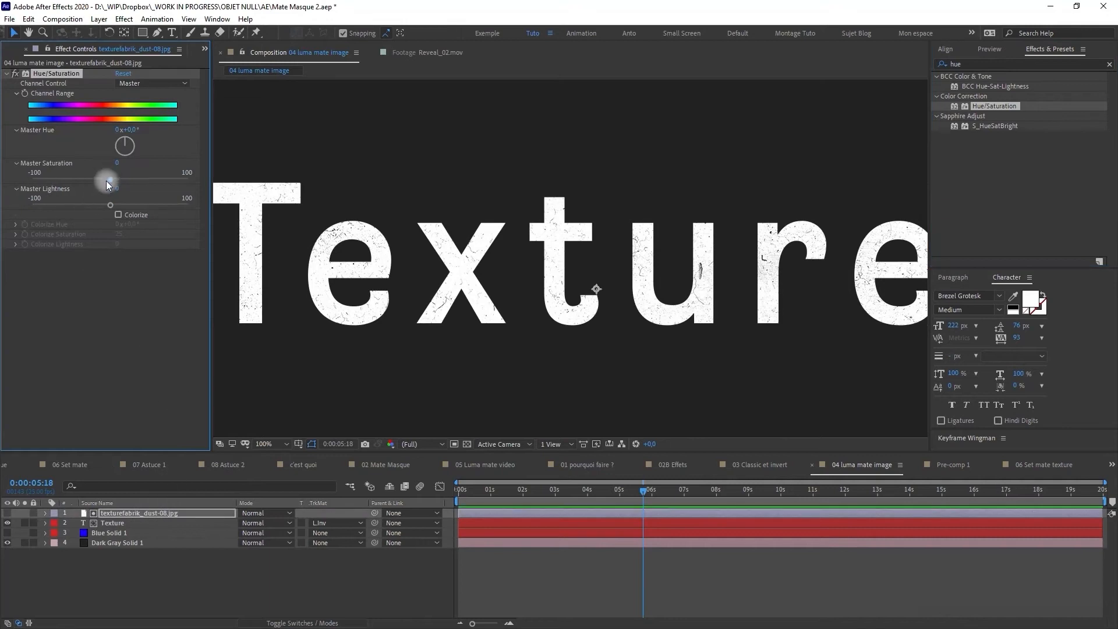
{"action": "left_click_drag", "start_coordinate": [110, 179], "coordinate": [6, 187]}
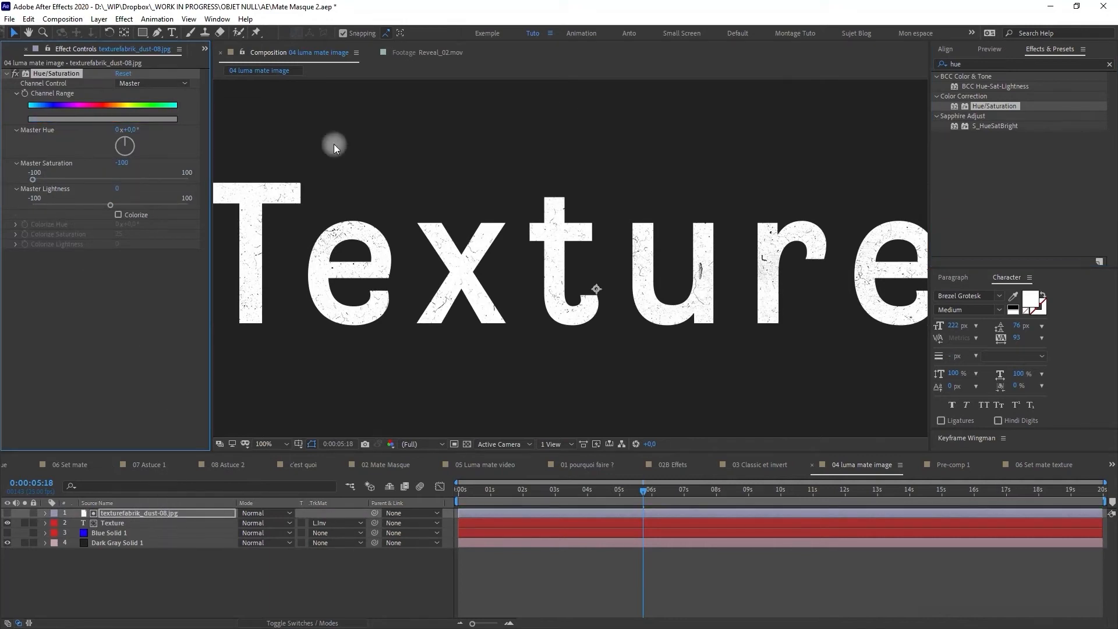
Apply the Levels effect to the texturefabrik_dust-08.jpg layer, keeping it after Hue/Saturation
{"action": "left_click", "coordinate": [943, 63]}
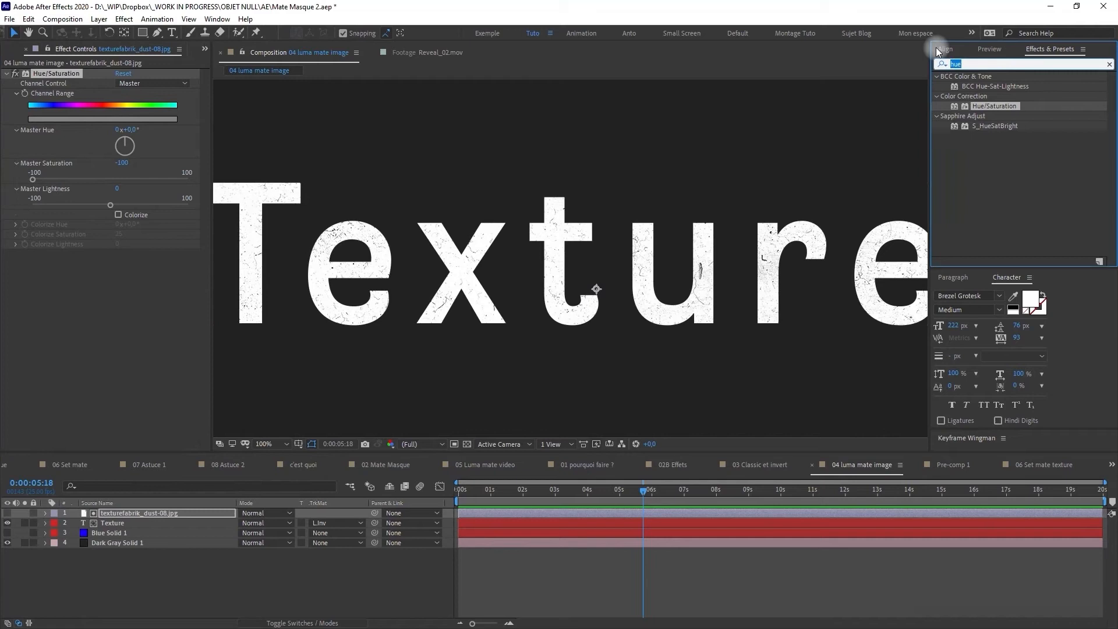
{"action": "type", "text": "leve"}
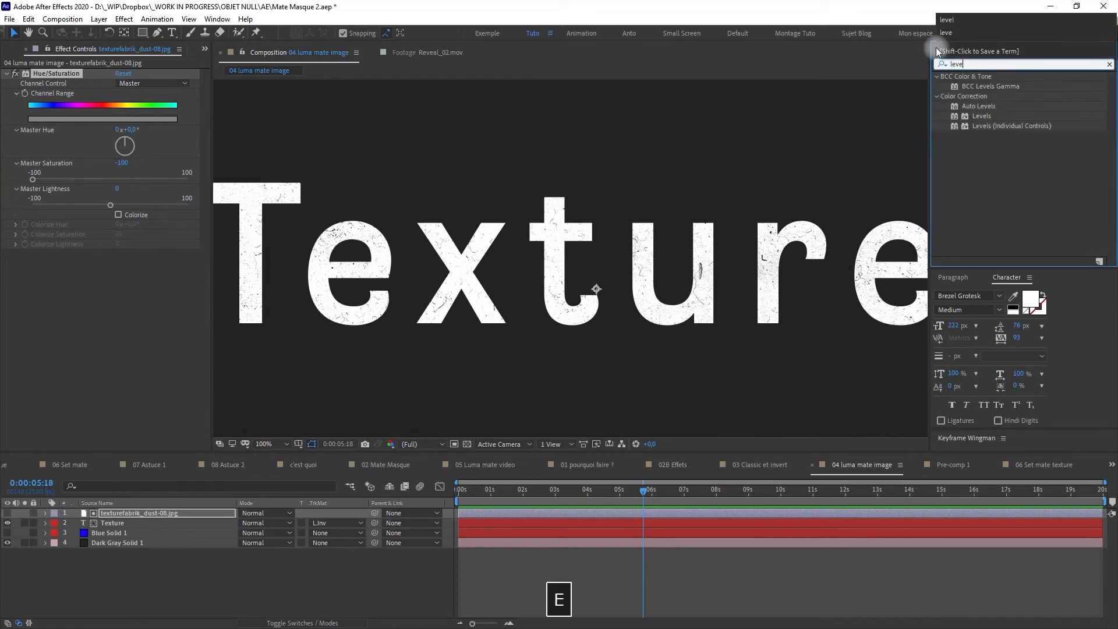
{"action": "left_click", "coordinate": [982, 116]}
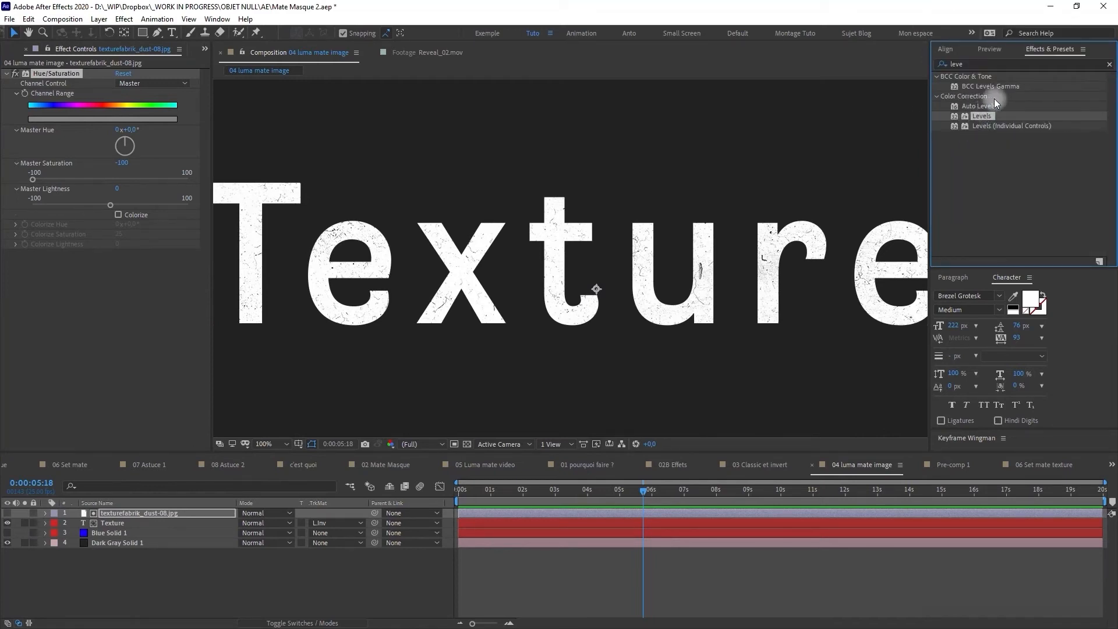
{"action": "left_click_drag", "start_coordinate": [992, 113], "coordinate": [142, 511]}
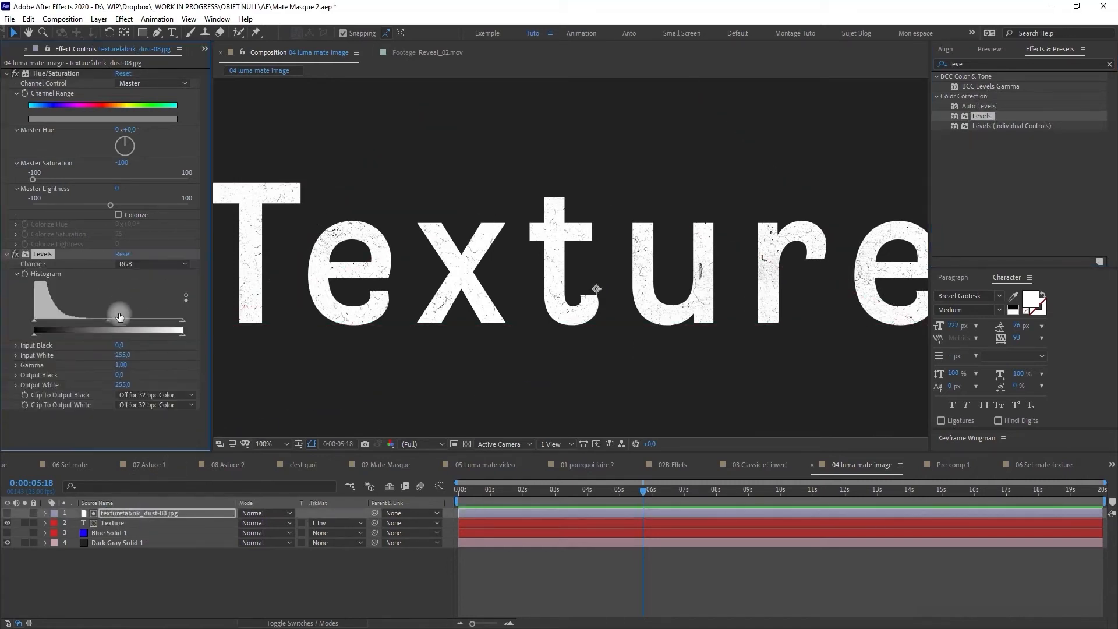
Strengthen the dust texture in Levels with Gamma 2.16, Input Black 22 and Input White 73
{"action": "left_click_drag", "start_coordinate": [107, 319], "coordinate": [46, 320]}
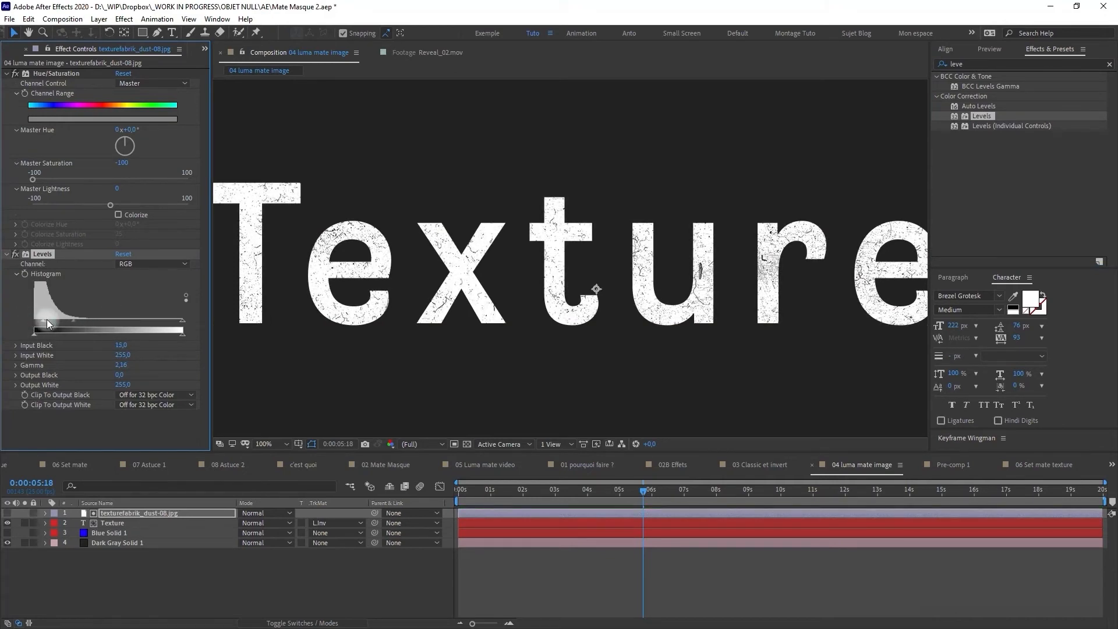
{"action": "left_click_drag", "start_coordinate": [181, 322], "coordinate": [158, 323]}
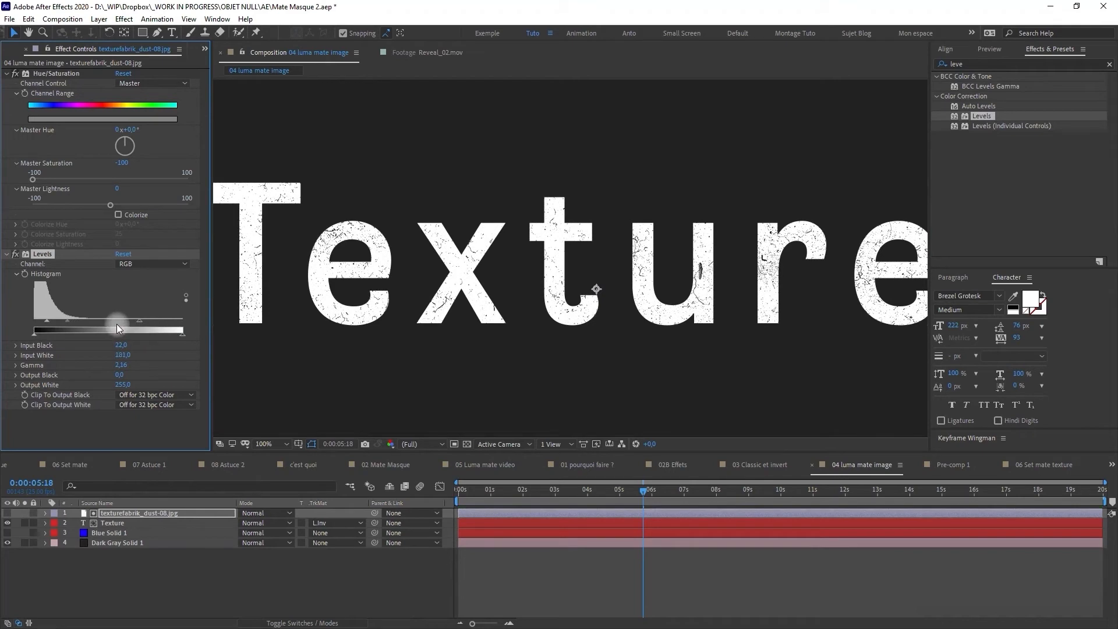
{"action": "left_click_drag", "start_coordinate": [78, 325], "coordinate": [68, 324]}
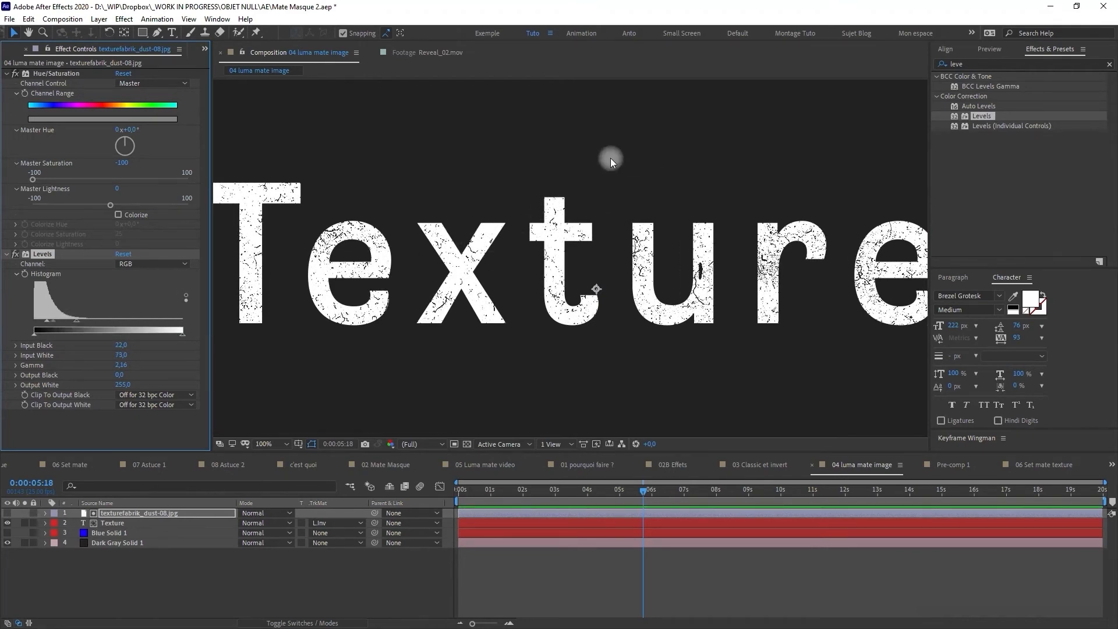
Show Blue Solid 1 behind the text and rework the dust Levels to Input Black 0, Input White 213 and Gamma 0.68, keeping Luma Inverted Matte
{"action": "left_click", "coordinate": [7, 533]}
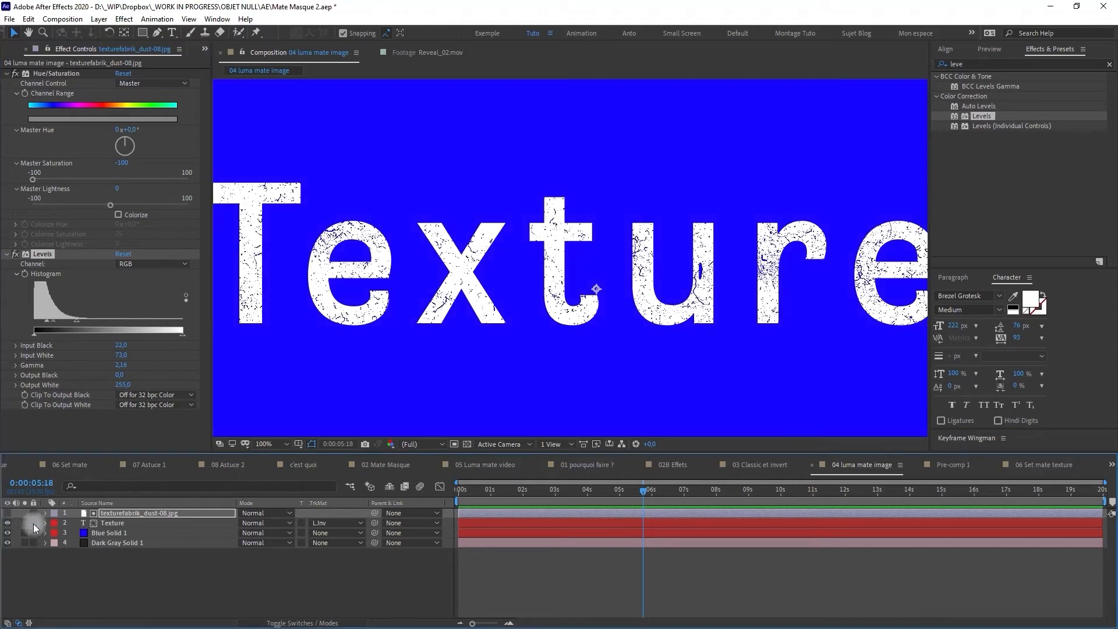
{"action": "key", "text": "period"}
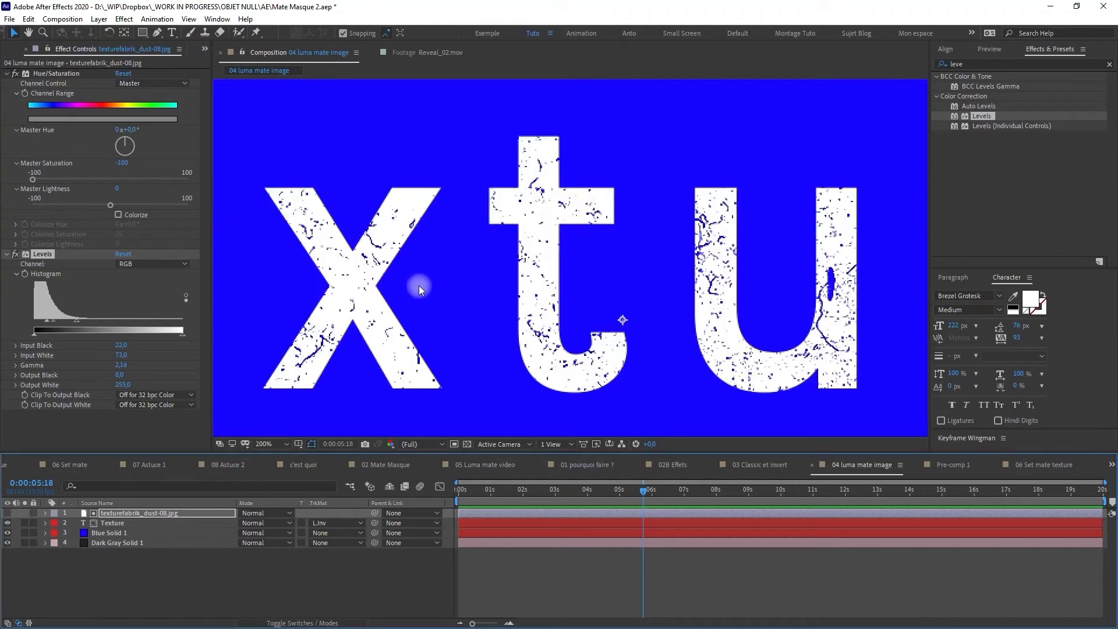
{"action": "left_click_drag", "start_coordinate": [77, 319], "coordinate": [43, 325]}
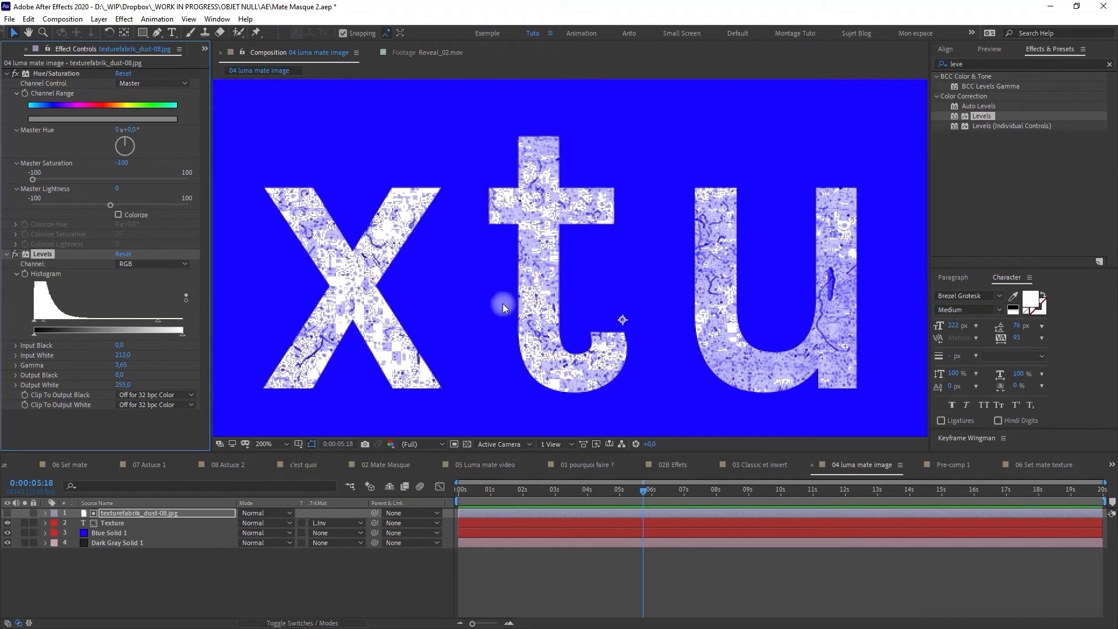
{"action": "left_click_drag", "start_coordinate": [43, 320], "coordinate": [114, 317]}
{"action": "scroll", "coordinate": [544, 284], "scroll_direction": "down", "scroll_amount": 4}
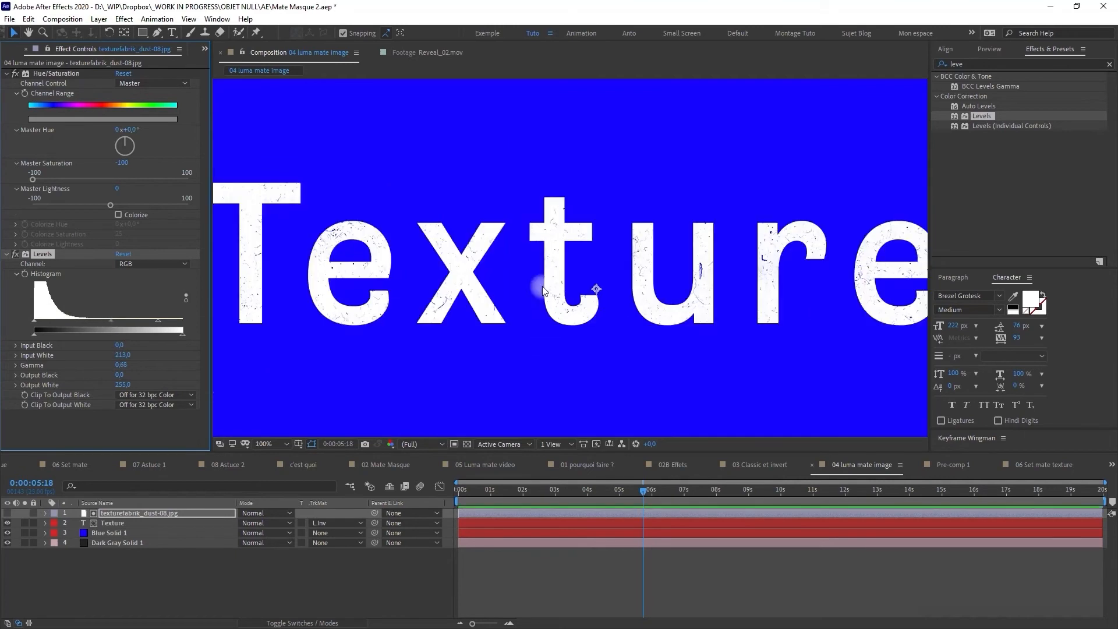
{"action": "left_click", "coordinate": [336, 522]}
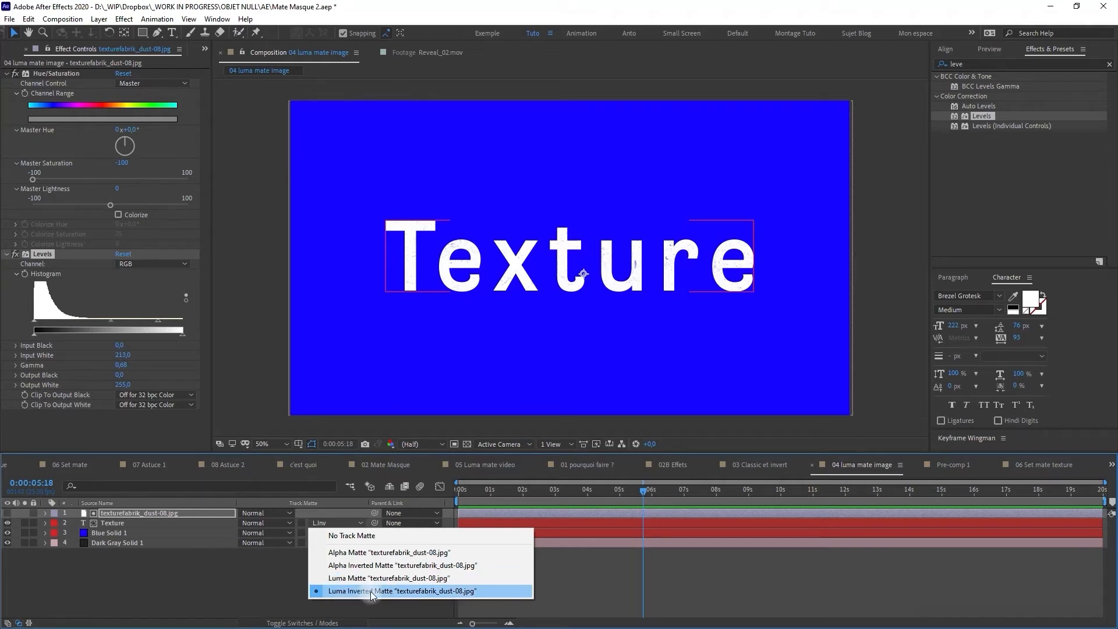
{"action": "left_click", "coordinate": [371, 591]}
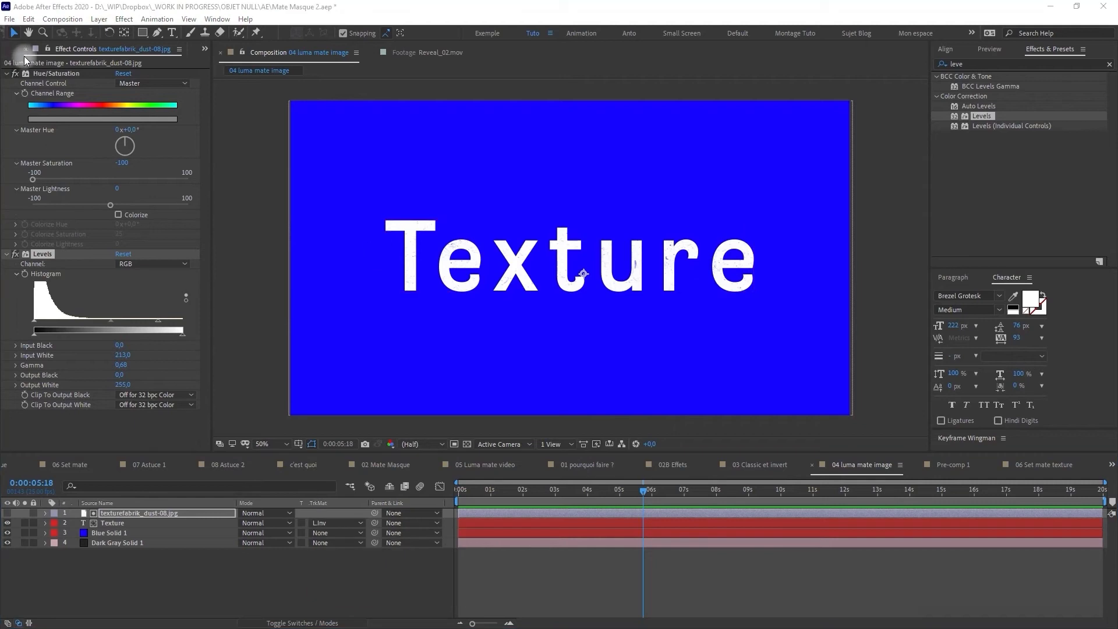
Open the 05 Luma mate video composition from the project items
{"action": "left_click", "coordinate": [205, 48]}
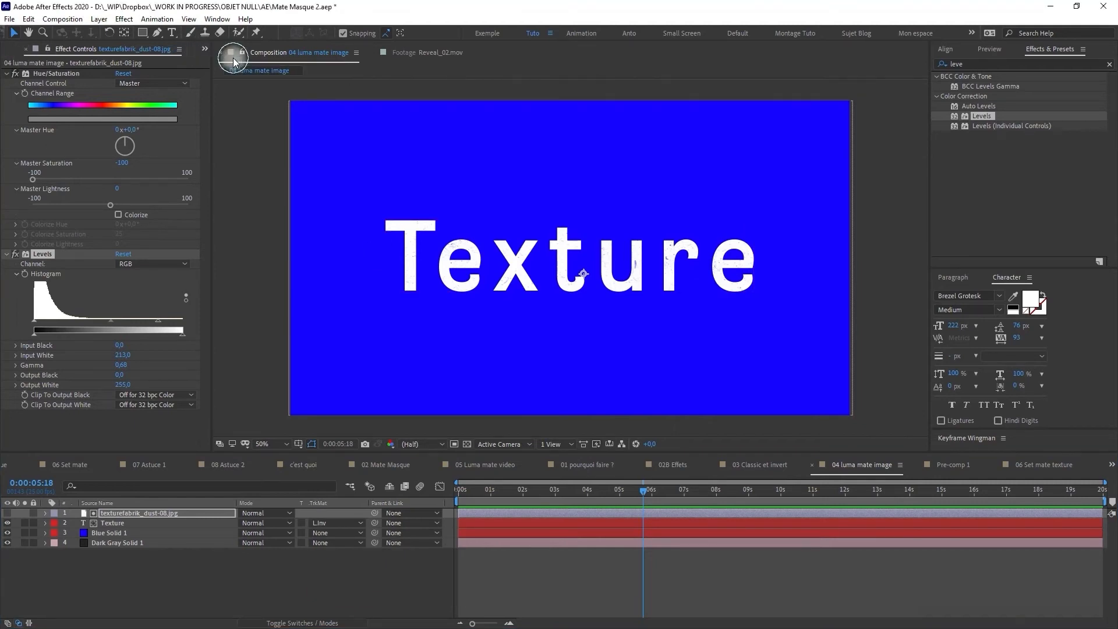
{"action": "left_click", "coordinate": [196, 84]}
{"action": "left_click", "coordinate": [76, 210]}
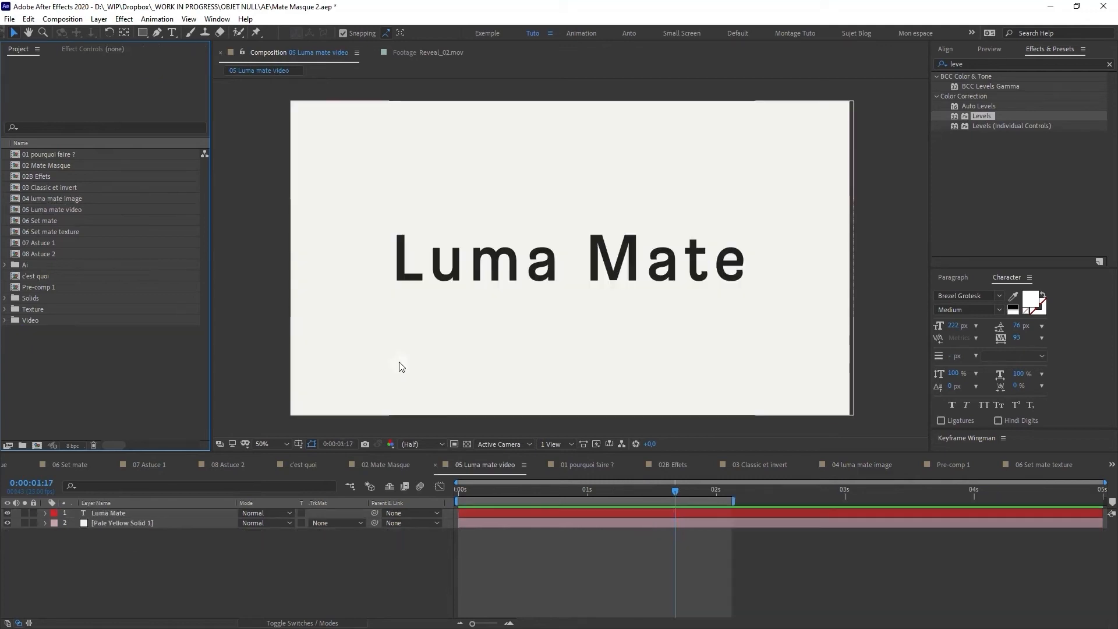
{"action": "left_click", "coordinate": [178, 362]}
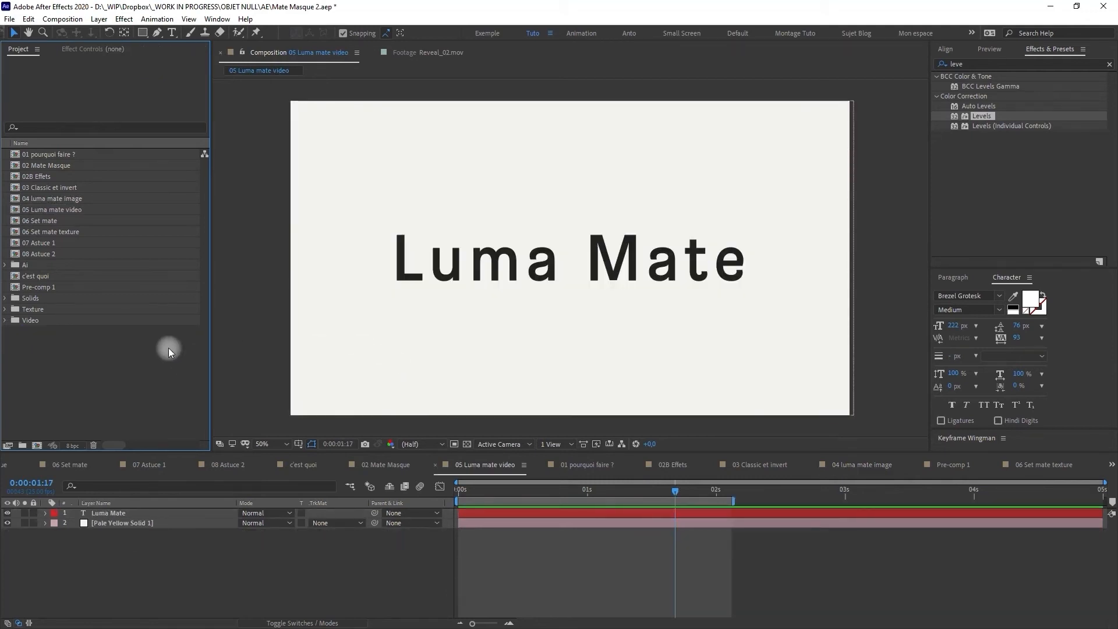
Add Procreate 2.mp4 from the Video folder to the composition as the layer above the Luma Mate text
{"action": "left_click", "coordinate": [2, 320]}
{"action": "left_click", "coordinate": [43, 331]}
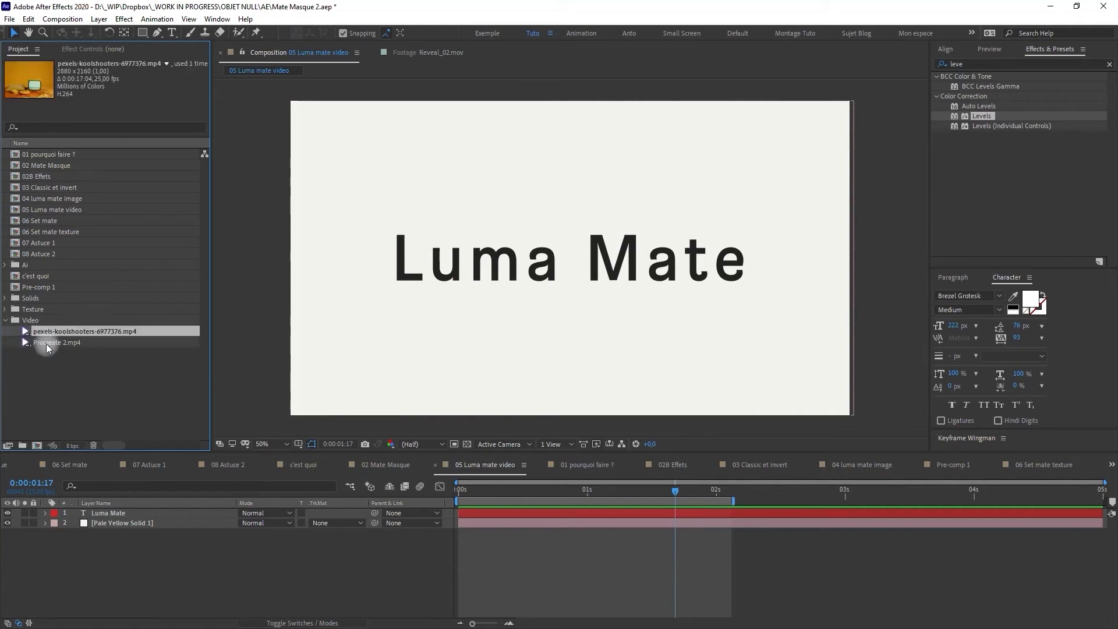
{"action": "left_click", "coordinate": [49, 342]}
{"action": "left_click_drag", "start_coordinate": [50, 340], "coordinate": [110, 513]}
Enable Time Remapping on the Procreate 2.mp4 layer and extend its end to about 4.8 seconds
{"action": "left_click", "coordinate": [505, 513]}
{"action": "right_click", "coordinate": [508, 518]}
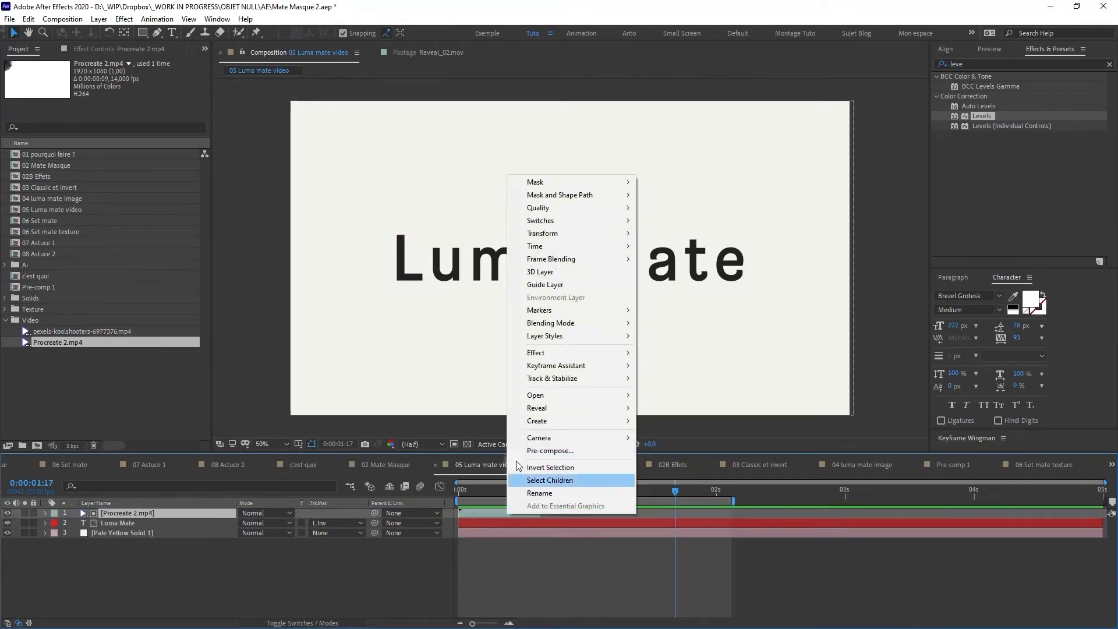
{"action": "mouse_move", "coordinate": [582, 246]}
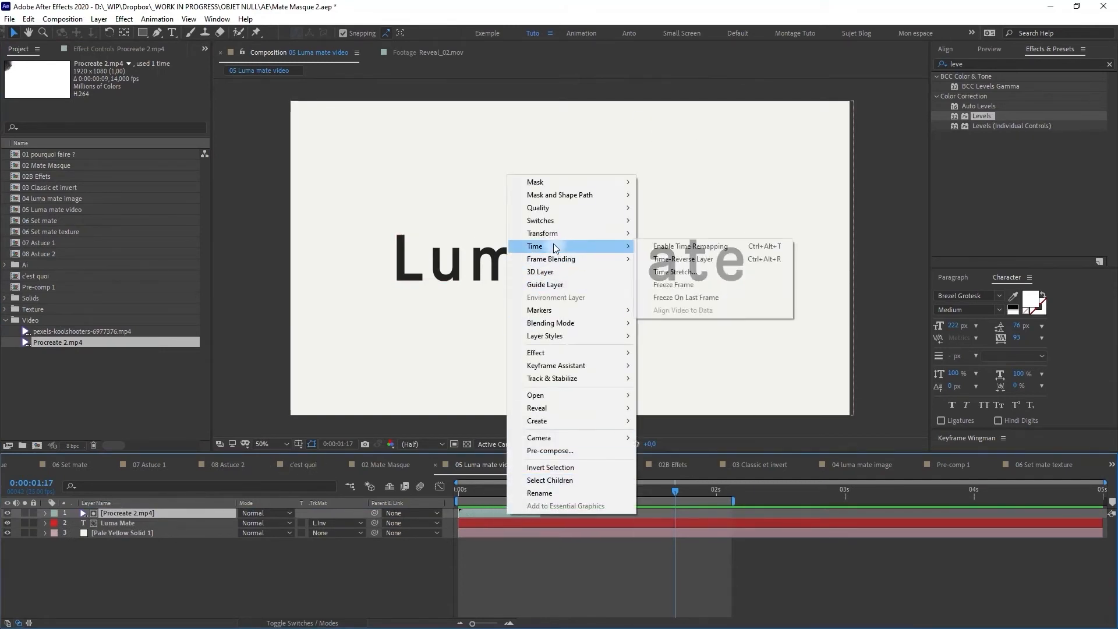
{"action": "left_click", "coordinate": [704, 247]}
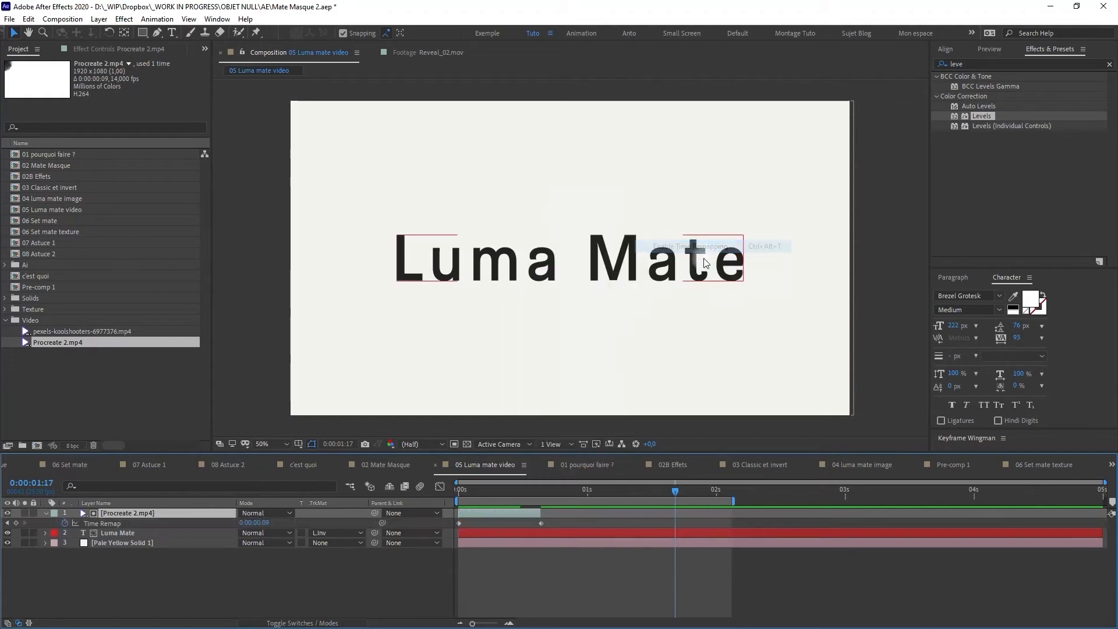
{"action": "left_click_drag", "start_coordinate": [540, 516], "coordinate": [1076, 513]}
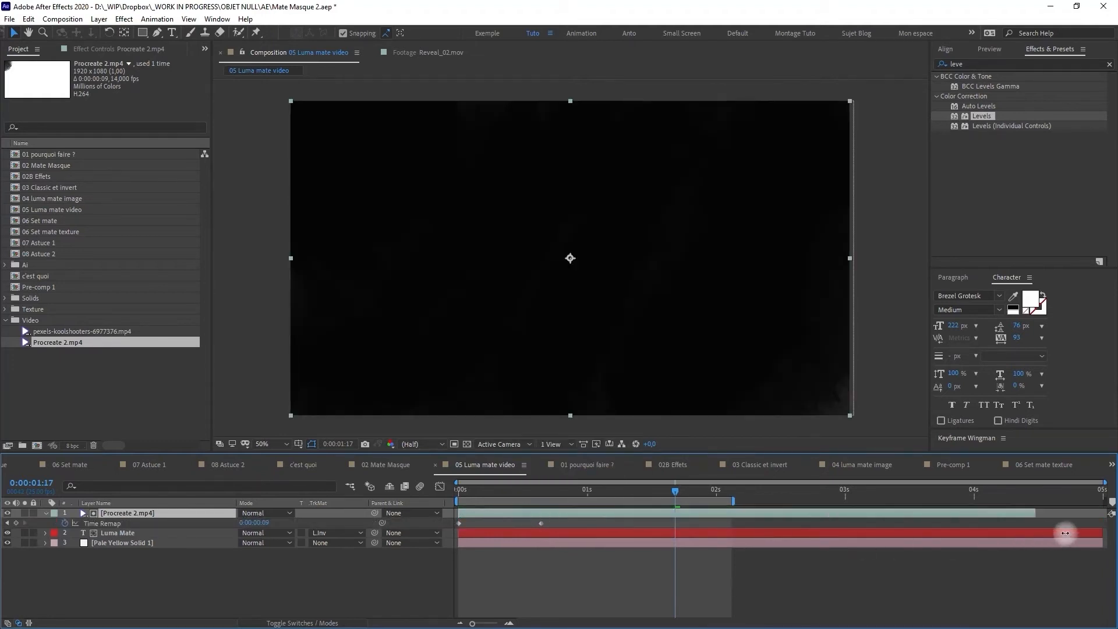
Move the last Time Remap keyframe to about 2.3 seconds and end the work area at 0:00:02:13
{"action": "left_click_drag", "start_coordinate": [542, 526], "coordinate": [753, 519]}
{"action": "left_click_drag", "start_coordinate": [560, 483], "coordinate": [746, 524]}
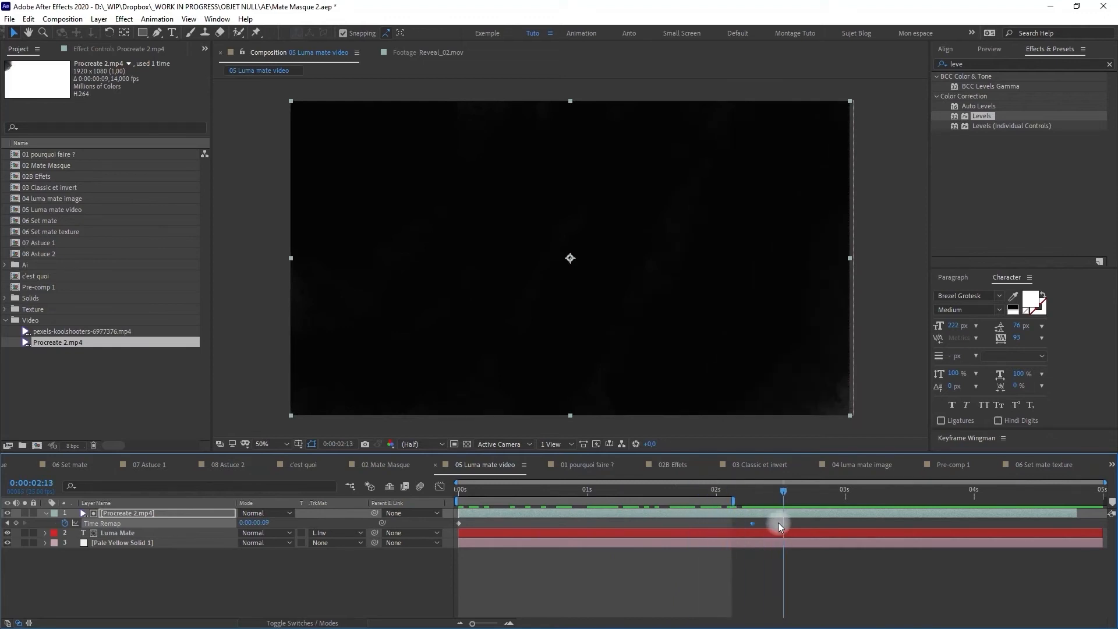
{"action": "key", "text": "n"}
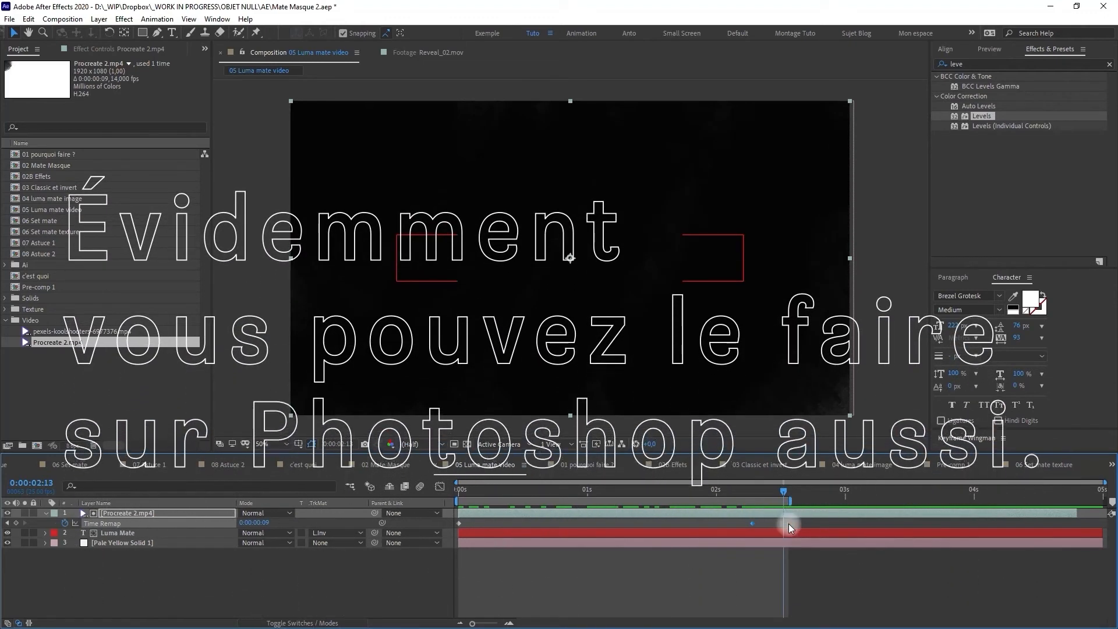
Go to 0:00:00:18 and set the Luma Mate text layer to No Track Matte, keeping that layer selected
{"action": "left_click_drag", "start_coordinate": [507, 493], "coordinate": [550, 490]}
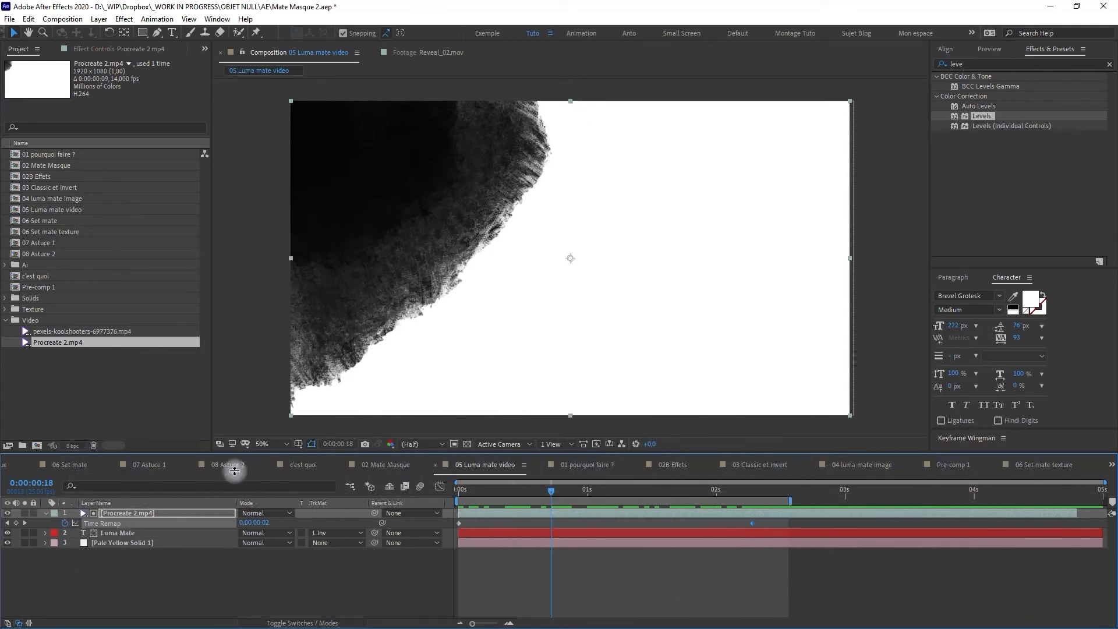
{"action": "left_click", "coordinate": [125, 533]}
{"action": "left_click", "coordinate": [336, 534]}
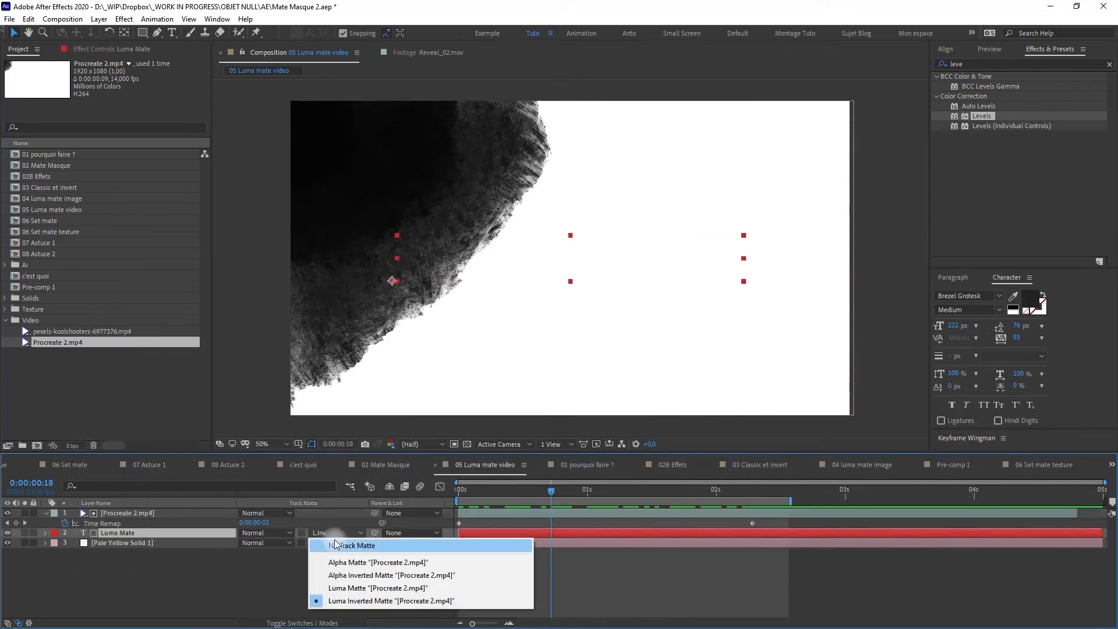
{"action": "left_click", "coordinate": [336, 545]}
{"action": "left_click", "coordinate": [137, 525]}
{"action": "left_click", "coordinate": [123, 534]}
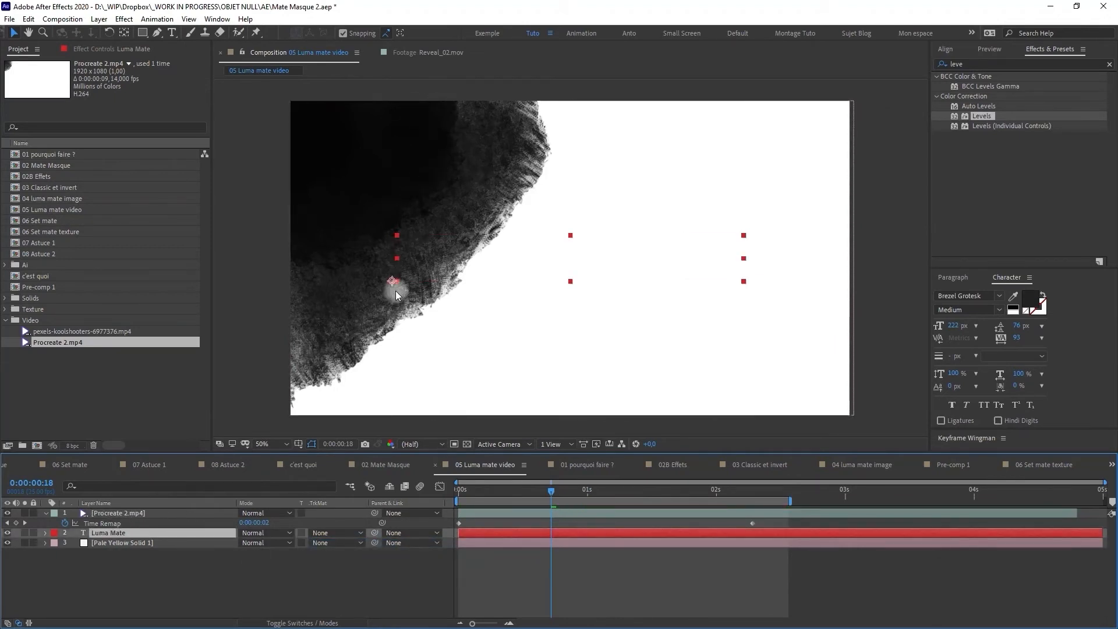
Set the Luma Mate layer to Luma Inverted Matte "[Procreate 2.mp4]" and scrub through the text reveal to 0:00:02:03
{"action": "left_click", "coordinate": [328, 535]}
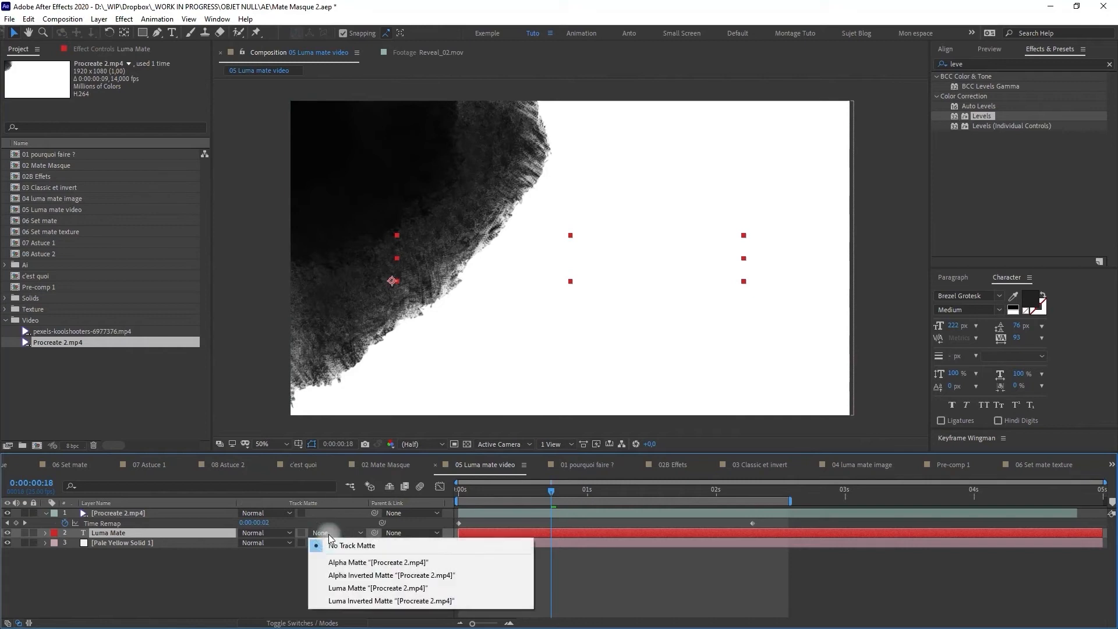
{"action": "left_click", "coordinate": [384, 605]}
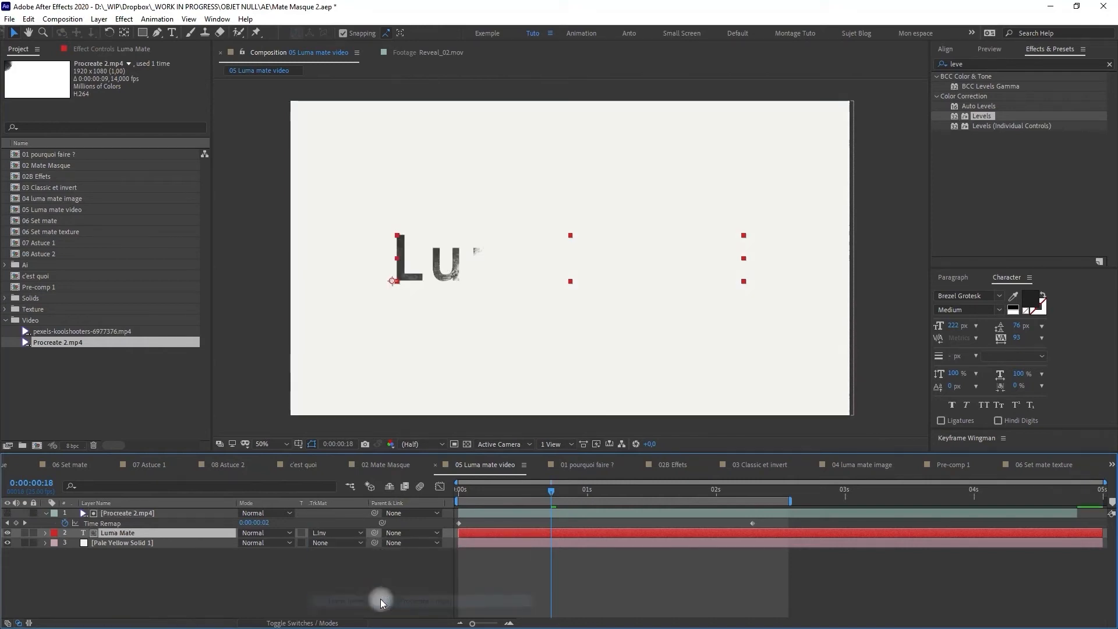
{"action": "left_click", "coordinate": [481, 491]}
{"action": "left_click_drag", "start_coordinate": [514, 494], "coordinate": [710, 502]}
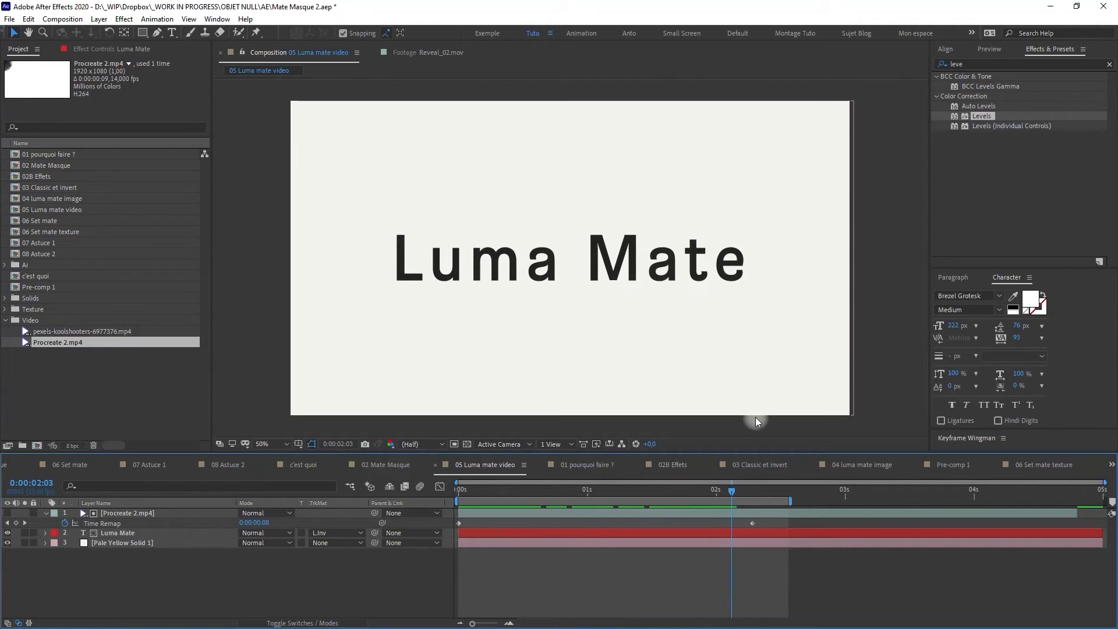
End the work area at 0:00:02:03 and preview the animated text reveal
{"action": "key", "text": "n"}
{"action": "key", "text": "KP_0"}
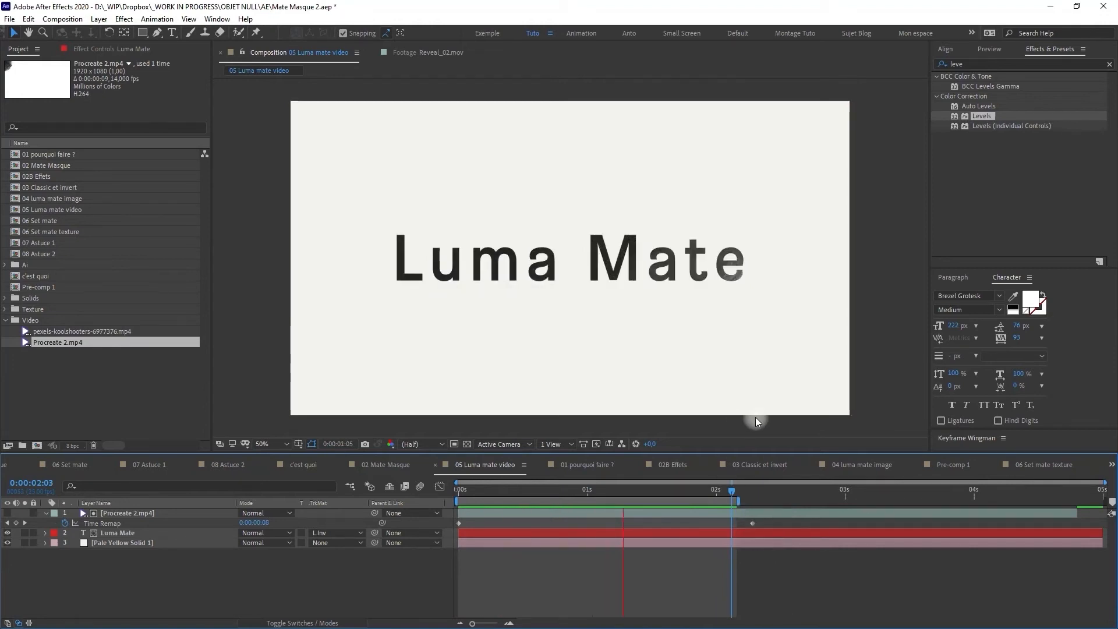
{"action": "key", "text": "space"}
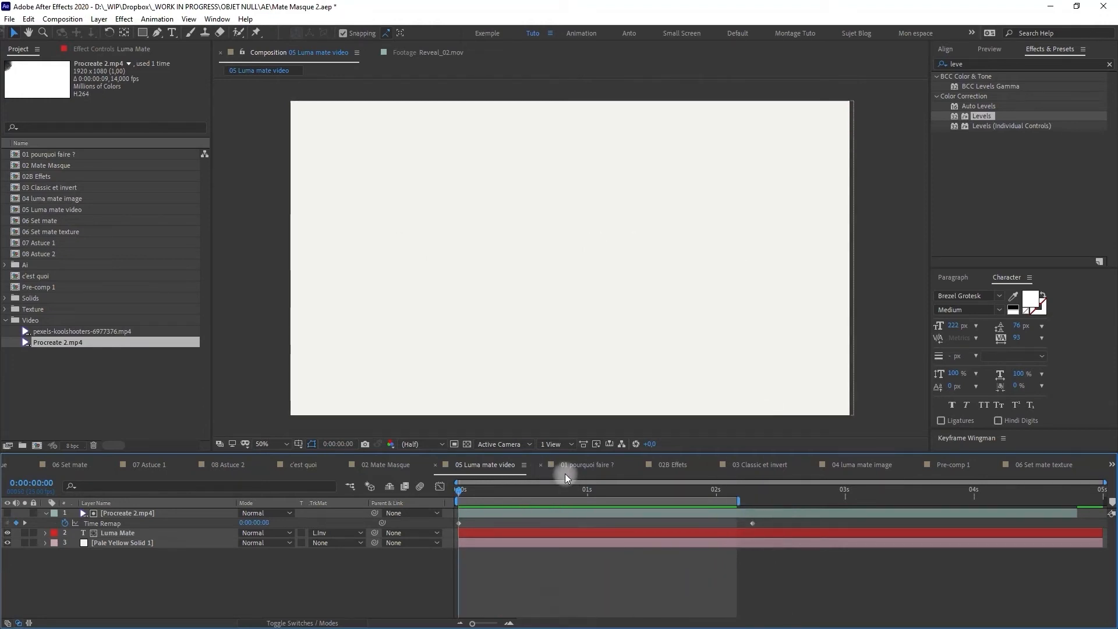
At 0:00:00:16, shrink the Procreate 2.mp4 matte in height and width so it fits closely around the Luma Mate text
{"action": "left_click_drag", "start_coordinate": [538, 493], "coordinate": [542, 496]}
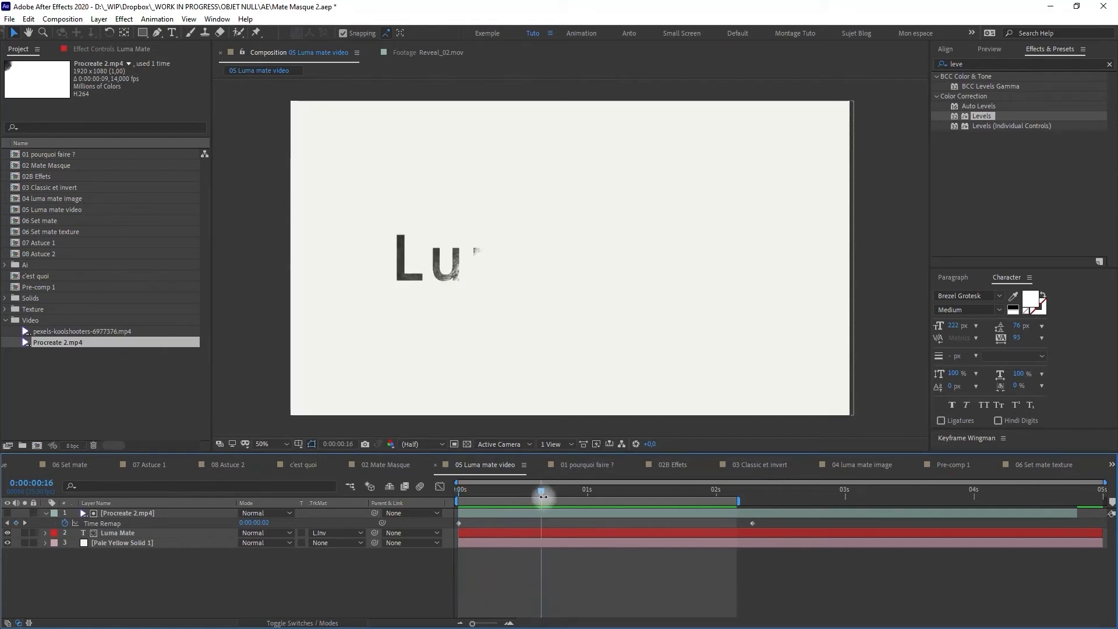
{"action": "left_click", "coordinate": [557, 517]}
{"action": "left_click_drag", "start_coordinate": [573, 421], "coordinate": [610, 310]}
{"action": "left_click_drag", "start_coordinate": [851, 259], "coordinate": [766, 272]}
Preview the text reveal with the resized matte from the start of the composition and stop at 0:00:01:10
{"action": "left_click_drag", "start_coordinate": [541, 491], "coordinate": [258, 499]}
{"action": "key", "text": "0"}
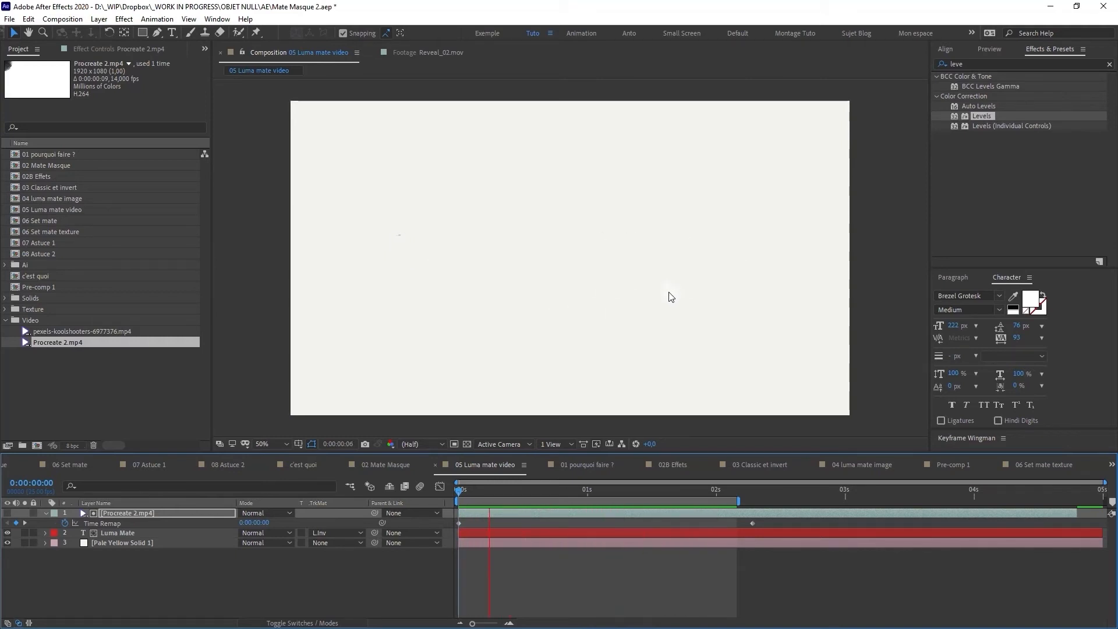
{"action": "key", "text": "space"}
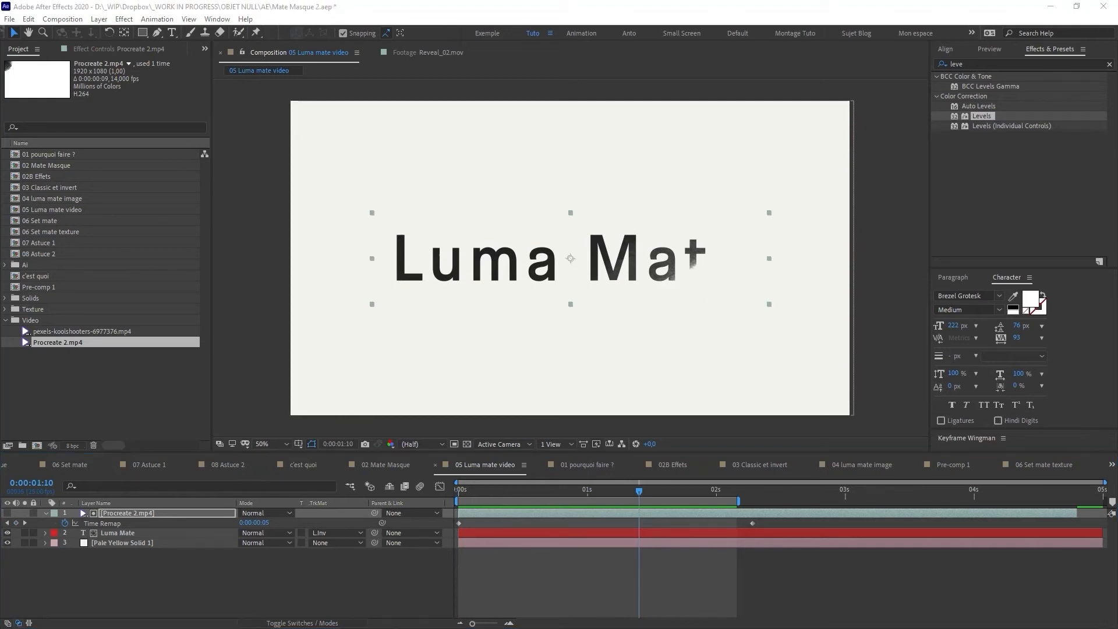
{"action": "left_click", "coordinate": [5, 320]}
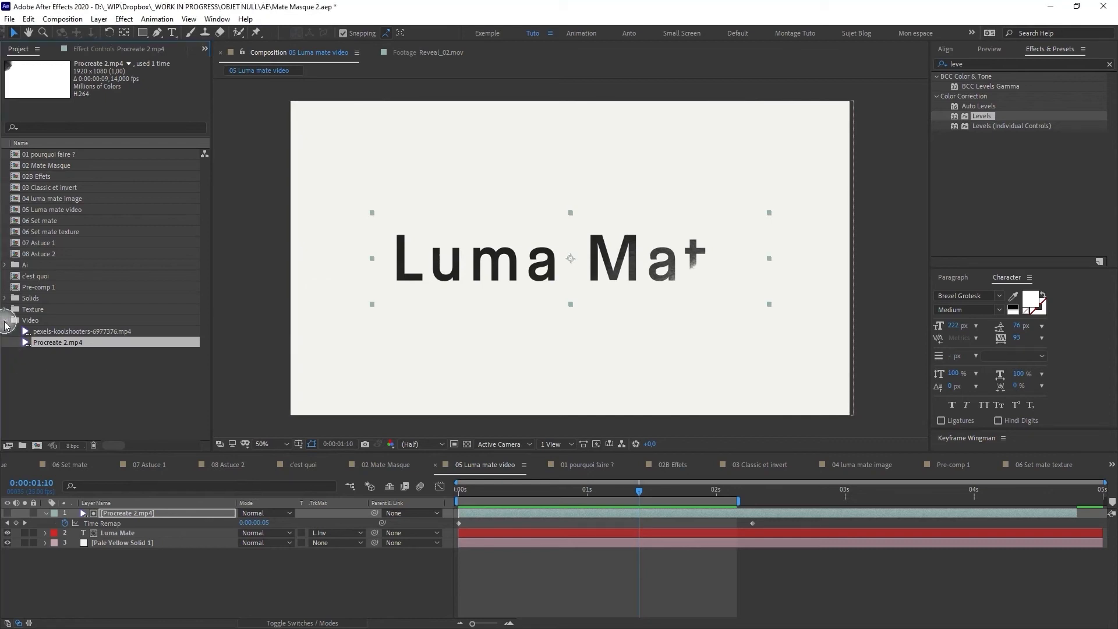
Open the 06 Set mate composition, draw a thin red rectangle across the full frame width above the sentence, and scrub to 0:00:00:11
{"action": "double_click", "coordinate": [46, 220]}
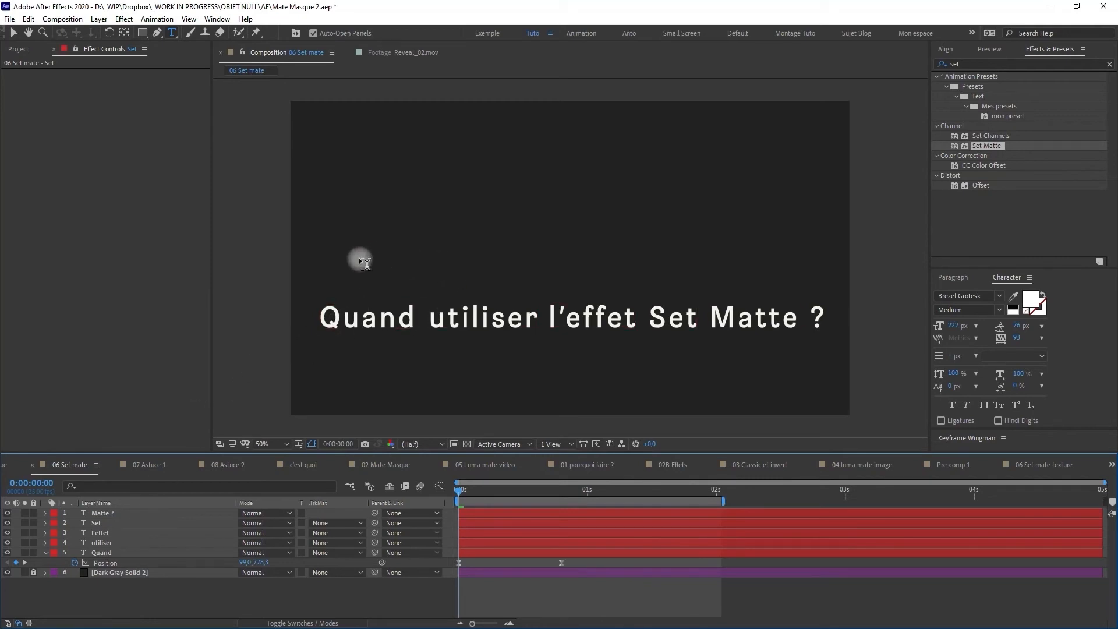
{"action": "left_click", "coordinate": [144, 33]}
{"action": "left_click_drag", "start_coordinate": [278, 241], "coordinate": [862, 278]}
{"action": "mouse_move", "coordinate": [523, 492]}
{"action": "left_mouse_down"}
{"action": "mouse_move", "coordinate": [591, 501]}
{"action": "mouse_move", "coordinate": [515, 507]}
{"action": "left_mouse_up"}
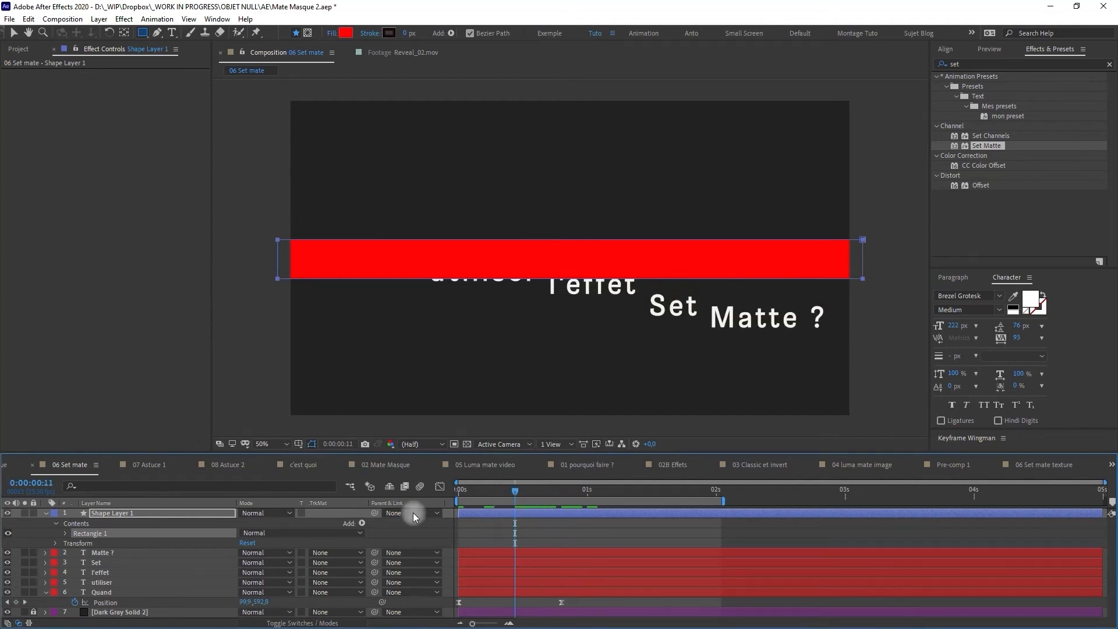
Rename the red rectangle's shape layer as Mate and hide it
{"action": "left_click", "coordinate": [118, 517]}
{"action": "key", "text": "Return"}
{"action": "type", "text": "Mate"}
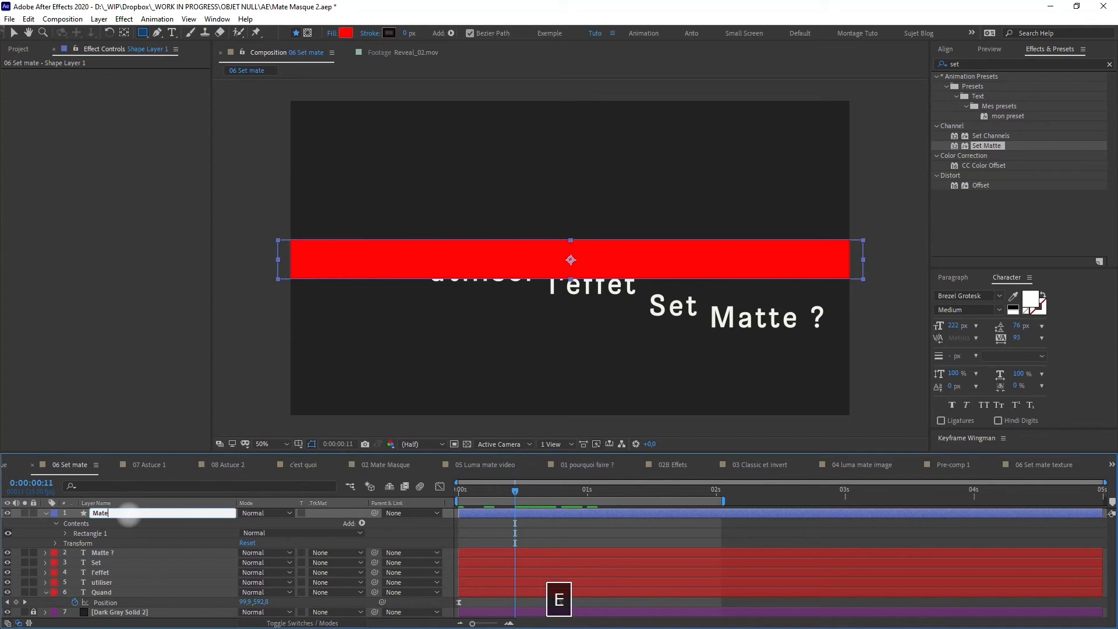
{"action": "key", "text": "Return"}
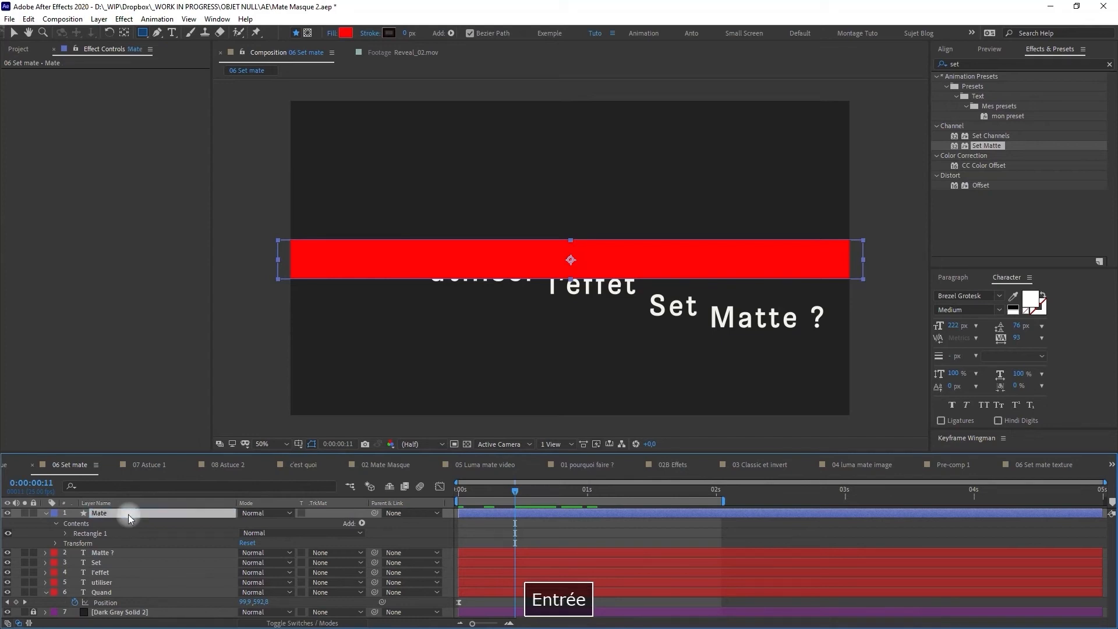
{"action": "left_click", "coordinate": [8, 513]}
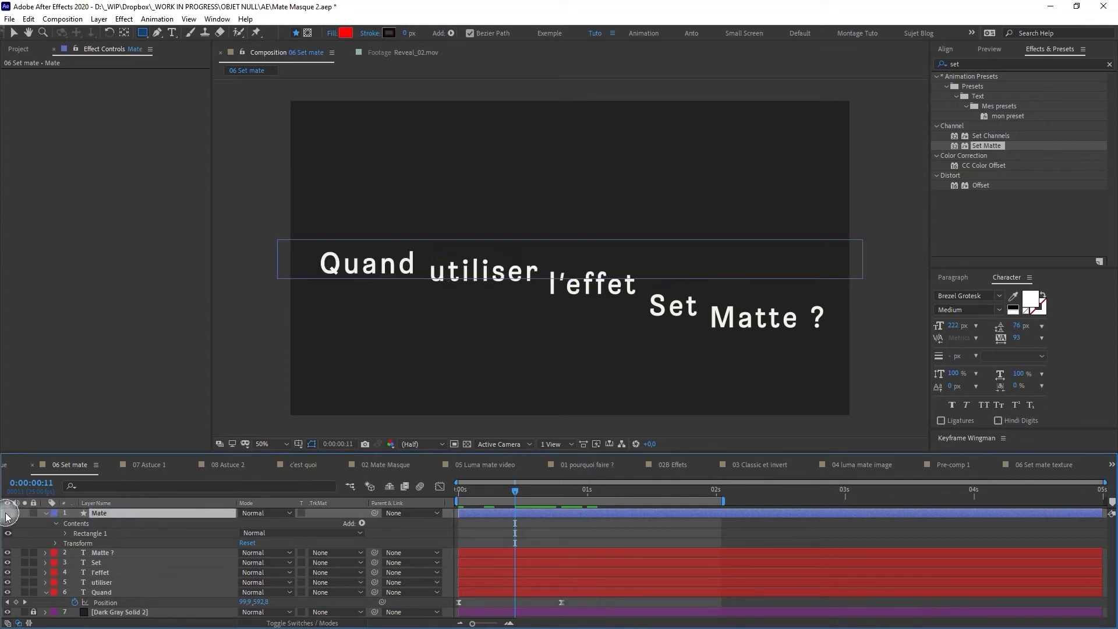
Apply the Set Matte effect to the Quand layer, take the matte from the Mate layer, and scrub to 0:00:00:15
{"action": "left_click", "coordinate": [123, 592]}
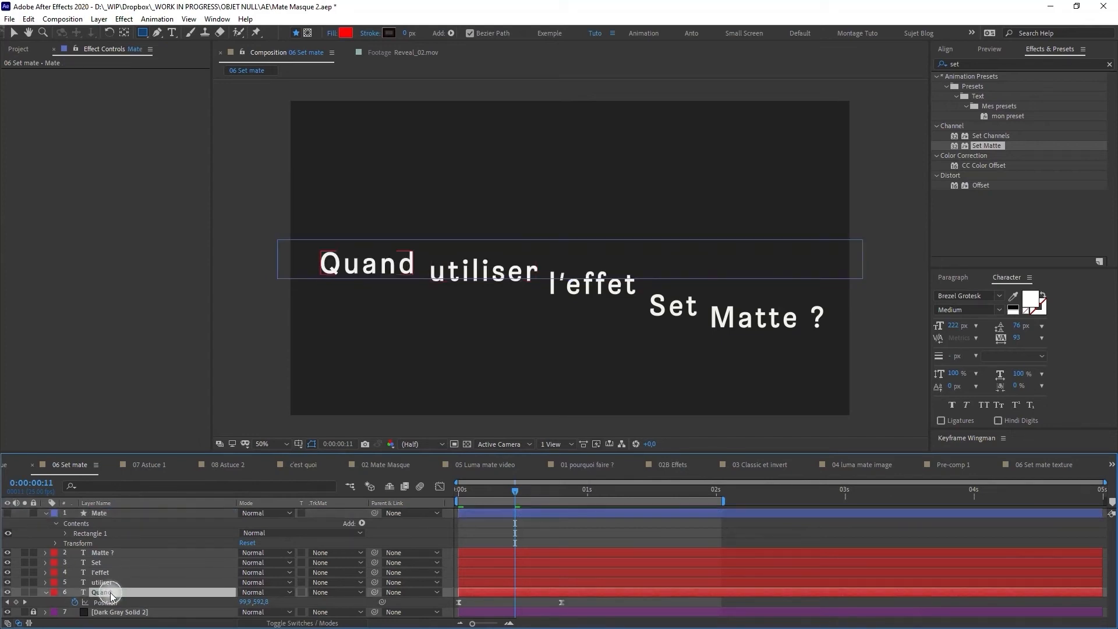
{"action": "left_click", "coordinate": [983, 62]}
{"action": "type", "text": "set"}
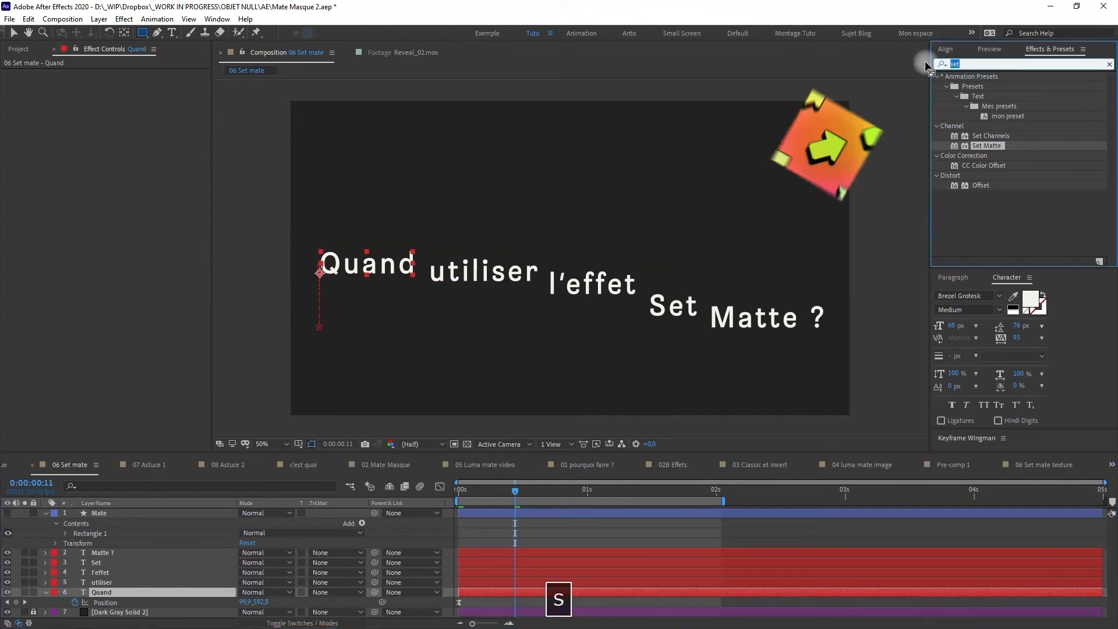
{"action": "left_click_drag", "start_coordinate": [986, 145], "coordinate": [146, 592]}
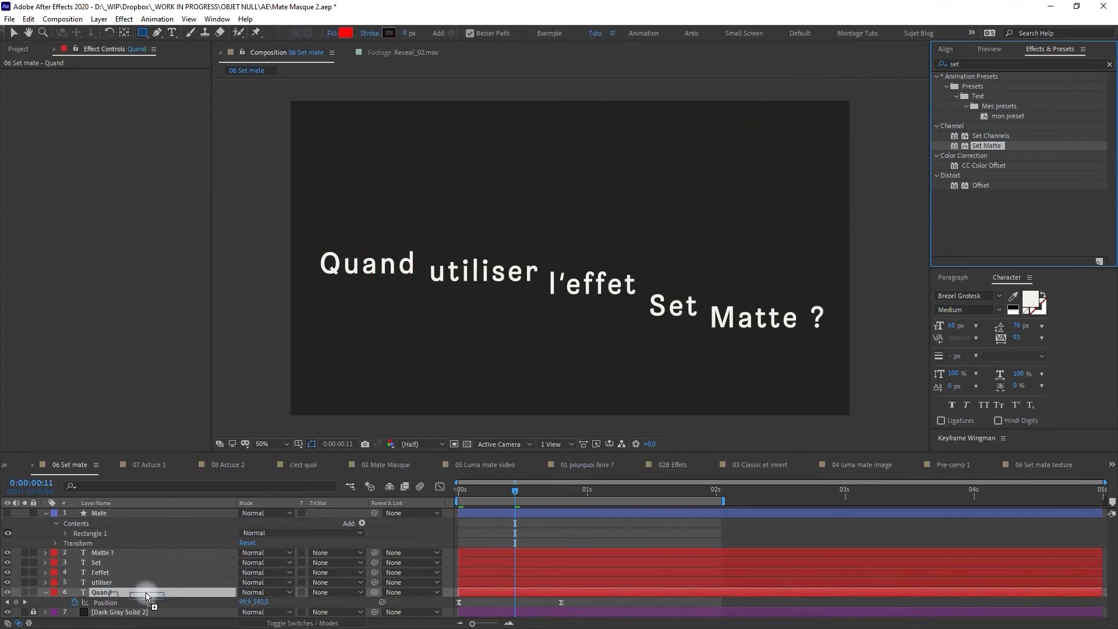
{"action": "left_click", "coordinate": [141, 85]}
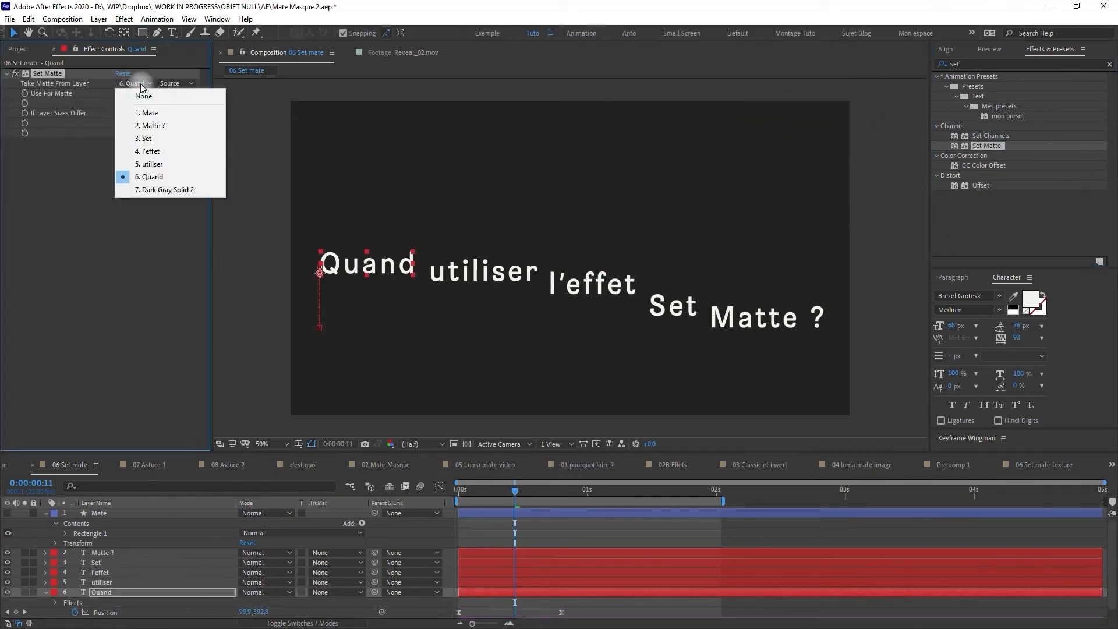
{"action": "left_click", "coordinate": [150, 113]}
{"action": "left_click", "coordinate": [476, 488]}
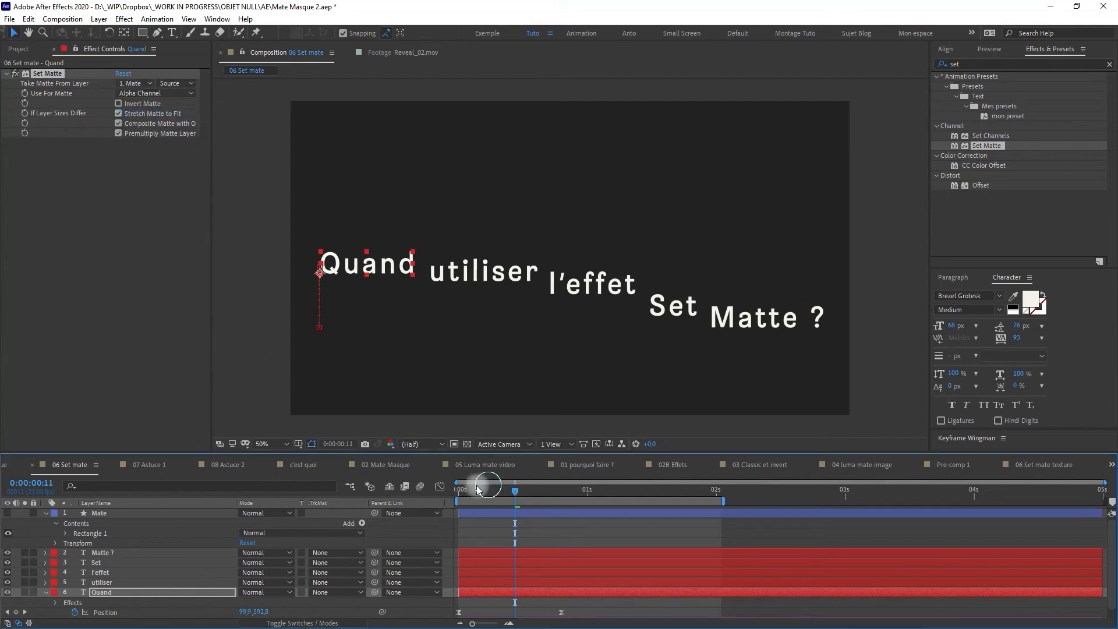
{"action": "left_click_drag", "start_coordinate": [480, 491], "coordinate": [536, 503]}
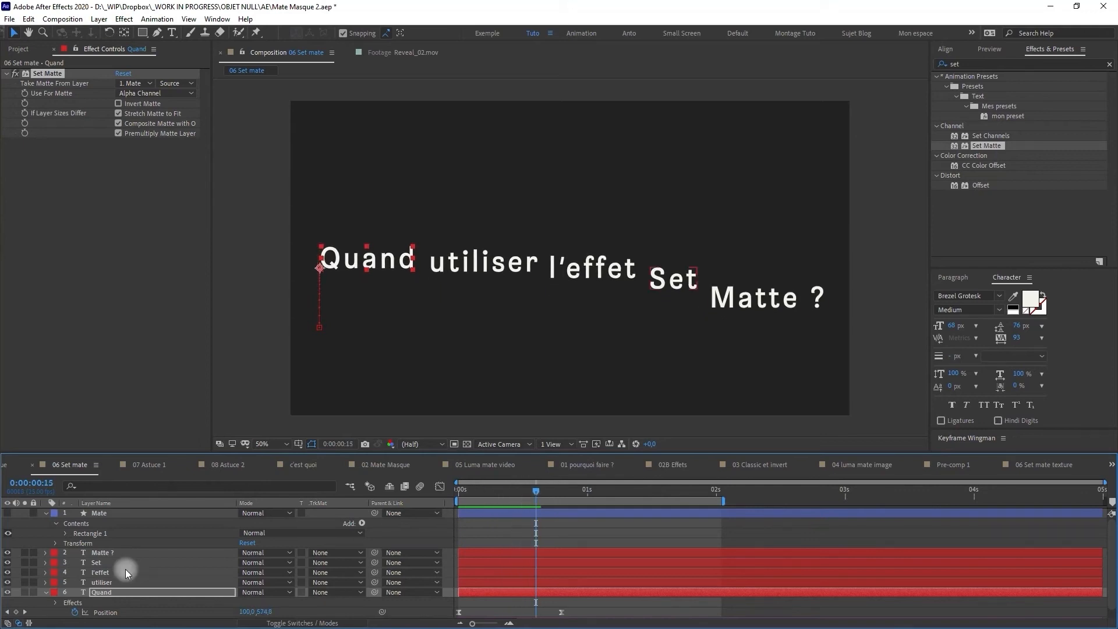
Copy the Set Matte effect from the Quand layer to the l'effet and utiliser layers
{"action": "left_click", "coordinate": [48, 88]}
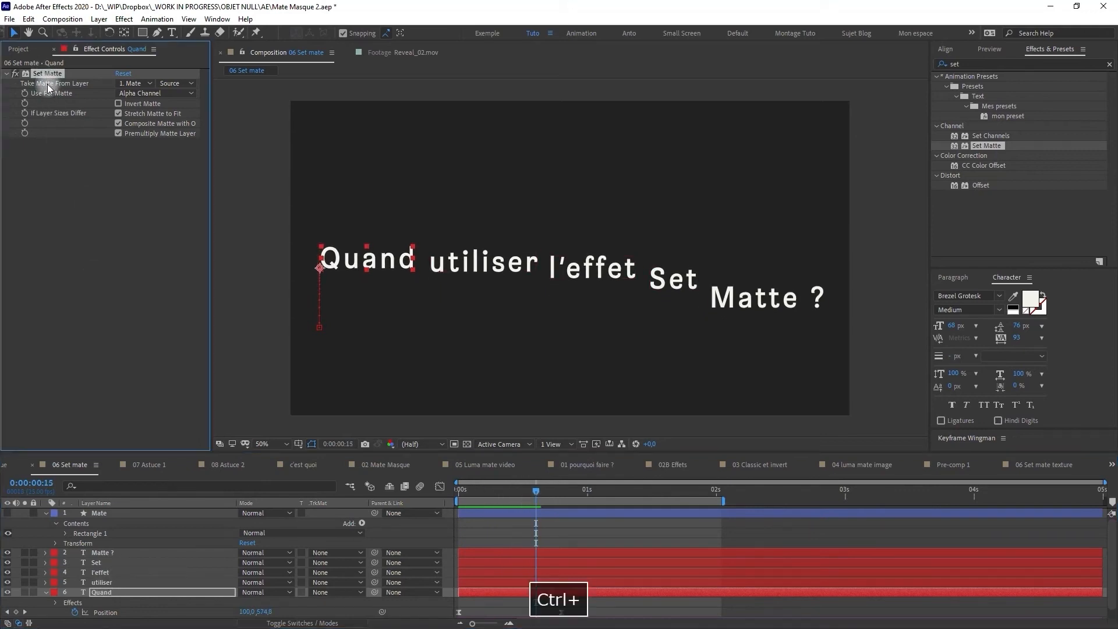
{"action": "key", "text": "ctrl+c"}
{"action": "left_click", "coordinate": [110, 582]}
{"action": "left_click", "coordinate": [113, 575]}
{"action": "key", "text": "ctrl+v"}
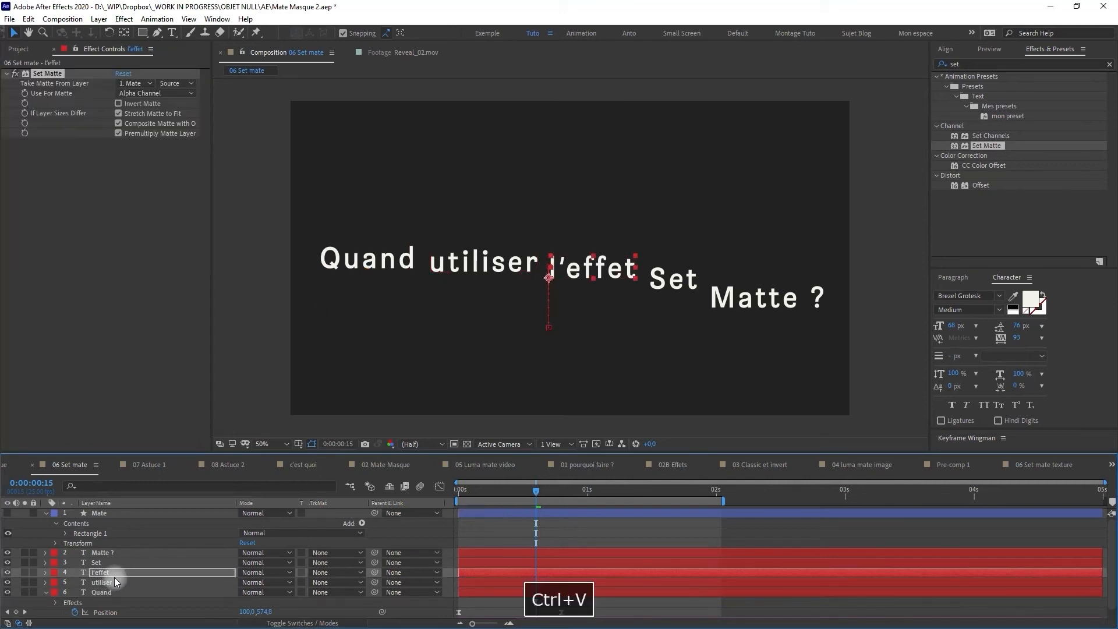
{"action": "left_click", "coordinate": [112, 581]}
{"action": "key", "text": "ctrl+v"}
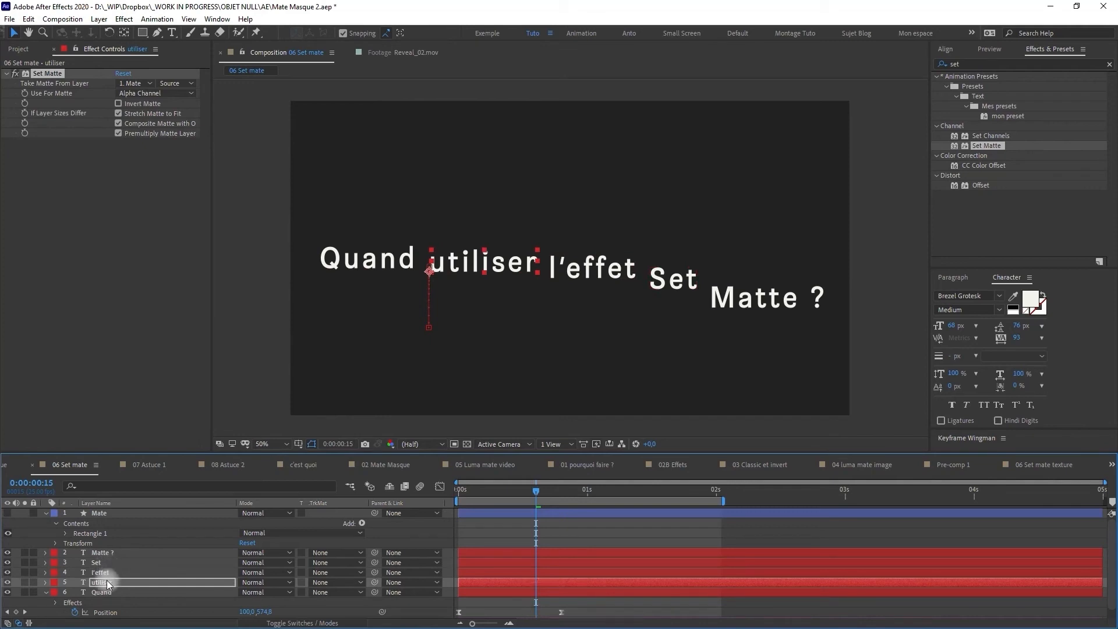
Paste the Set Matte effect onto the Set and Matte ? layers and scrub through the text reveal to 0:00:01:05
{"action": "left_click", "coordinate": [106, 581]}
{"action": "left_click", "coordinate": [142, 85]}
{"action": "left_click", "coordinate": [57, 380]}
{"action": "left_click", "coordinate": [106, 562]}
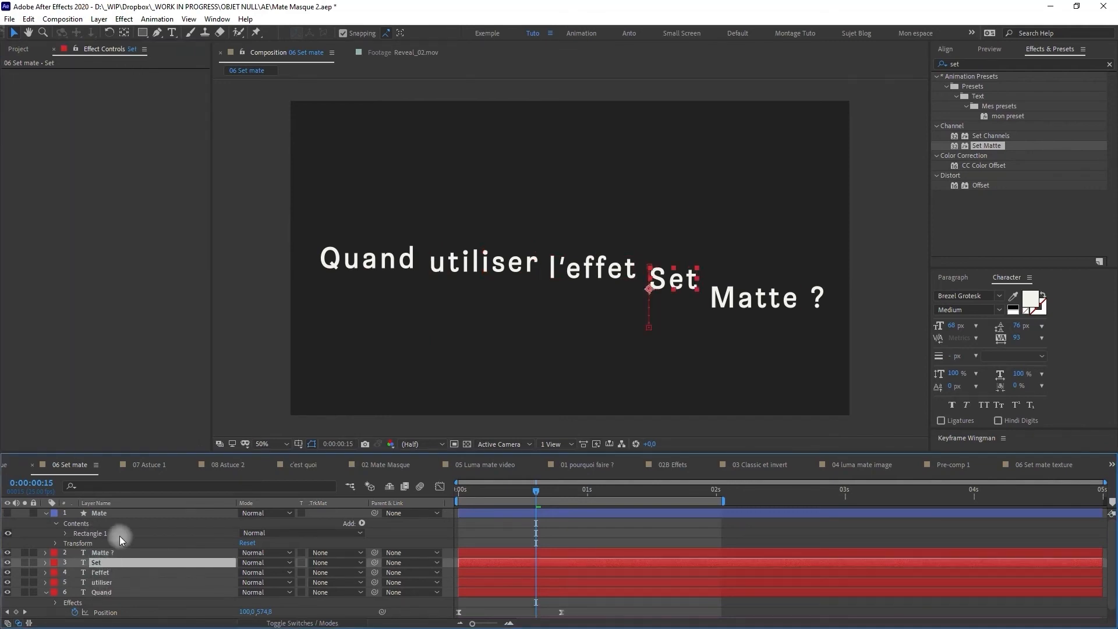
{"action": "key", "text": "ctrl+v"}
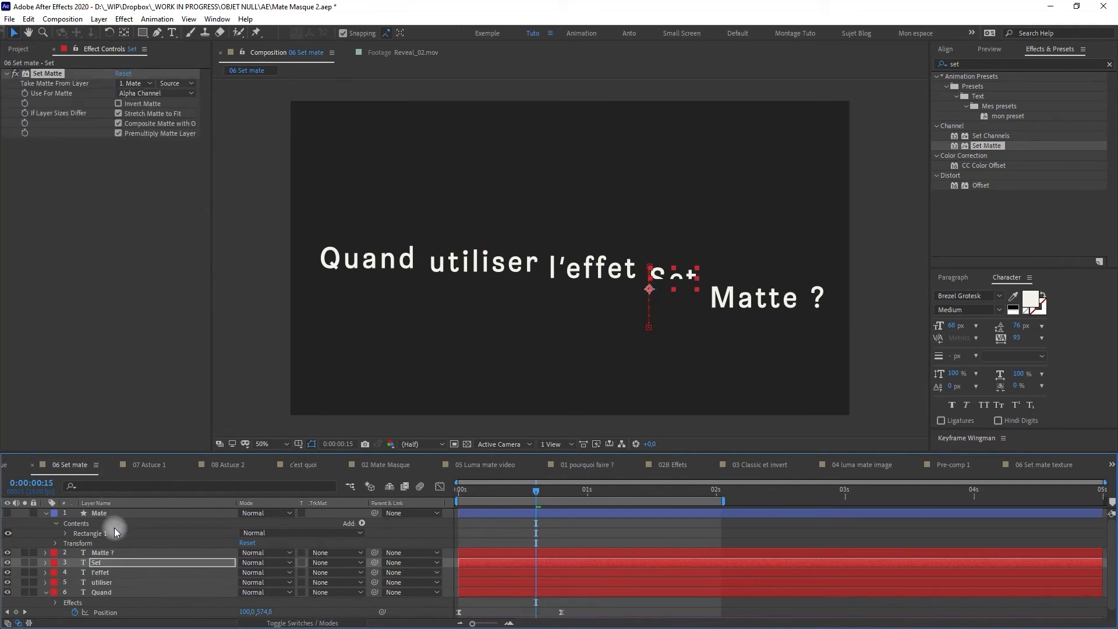
{"action": "left_click", "coordinate": [114, 552]}
{"action": "key", "text": "ctrl+v"}
{"action": "mouse_move", "coordinate": [478, 489]}
{"action": "left_mouse_down"}
{"action": "mouse_move", "coordinate": [445, 491]}
{"action": "mouse_move", "coordinate": [604, 522]}
{"action": "mouse_move", "coordinate": [617, 512]}
{"action": "left_mouse_up"}
{"action": "left_click", "coordinate": [617, 511]}
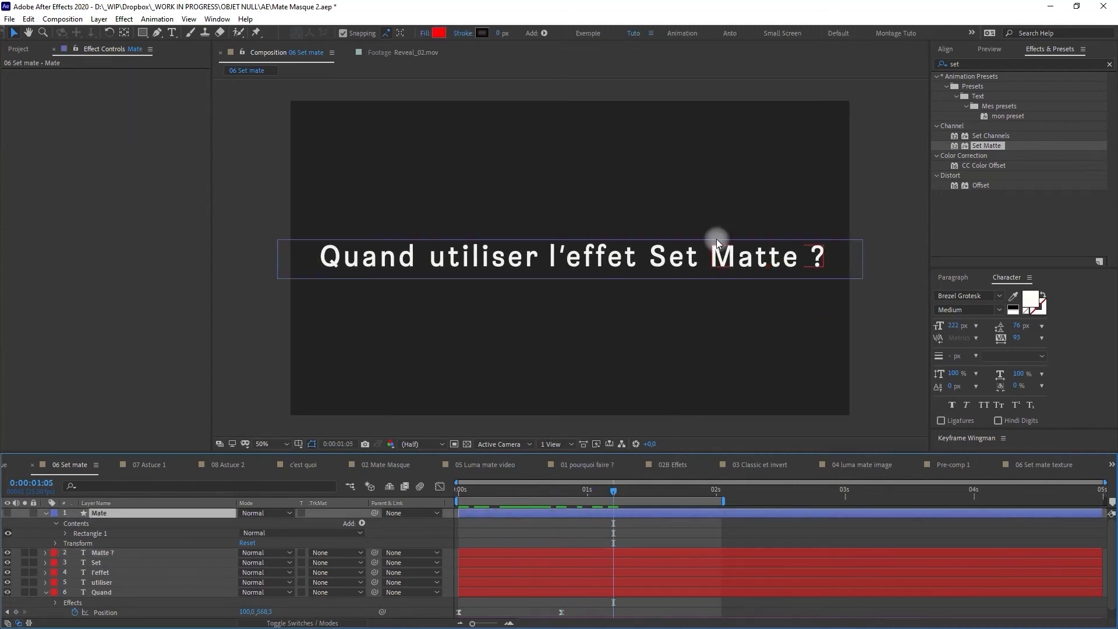
Show the Mate rectangle, move it up so it covers only the upper part of the sentence, and hide it again
{"action": "key", "text": "v"}
{"action": "left_click", "coordinate": [851, 261]}
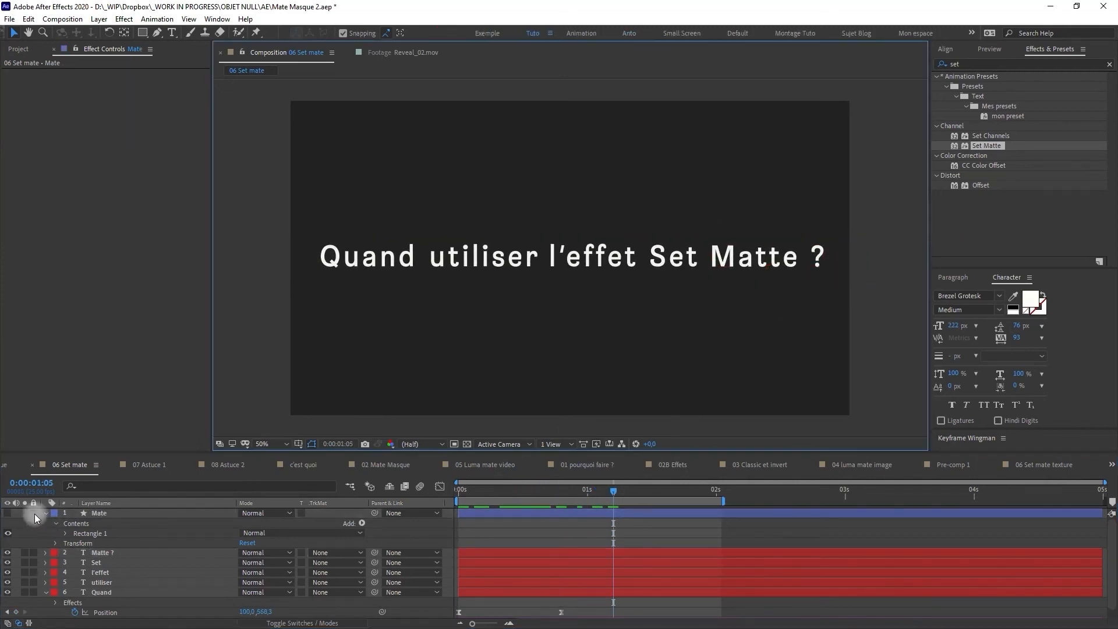
{"action": "left_click", "coordinate": [7, 513]}
{"action": "left_click", "coordinate": [854, 261]}
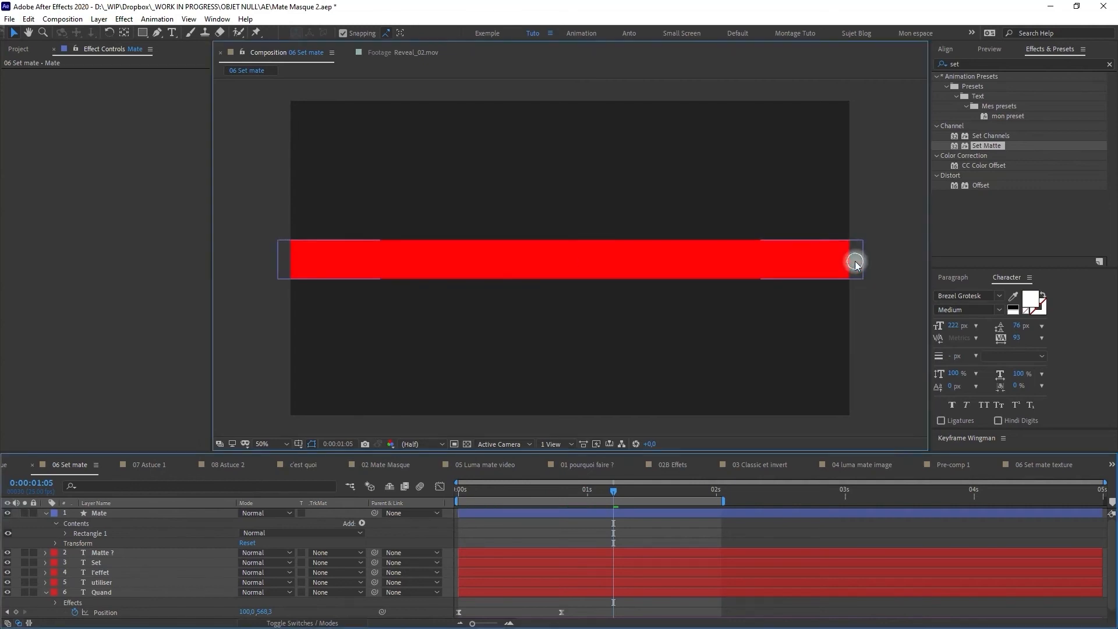
{"action": "left_click_drag", "start_coordinate": [854, 271], "coordinate": [851, 245]}
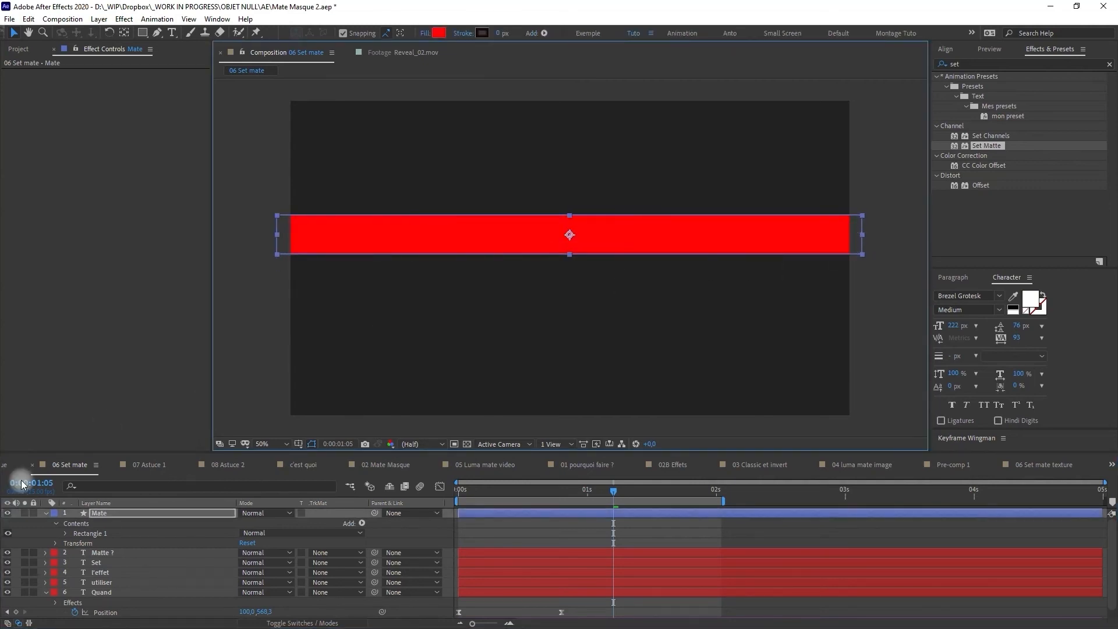
{"action": "left_click", "coordinate": [8, 513]}
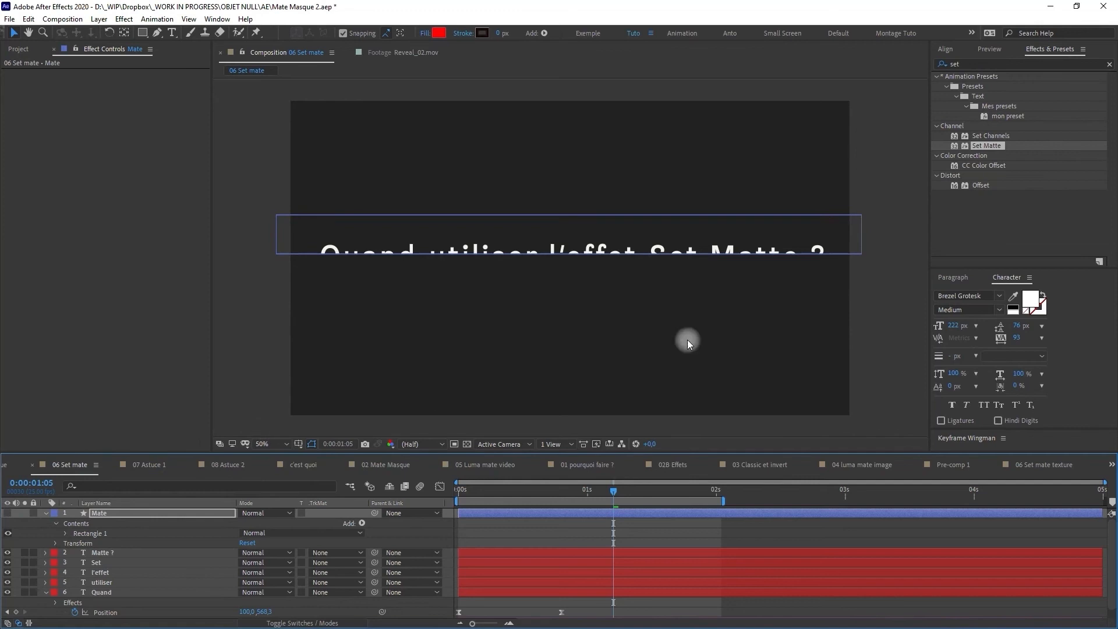
{"action": "left_click", "coordinate": [855, 243]}
{"action": "left_click", "coordinate": [541, 512]}
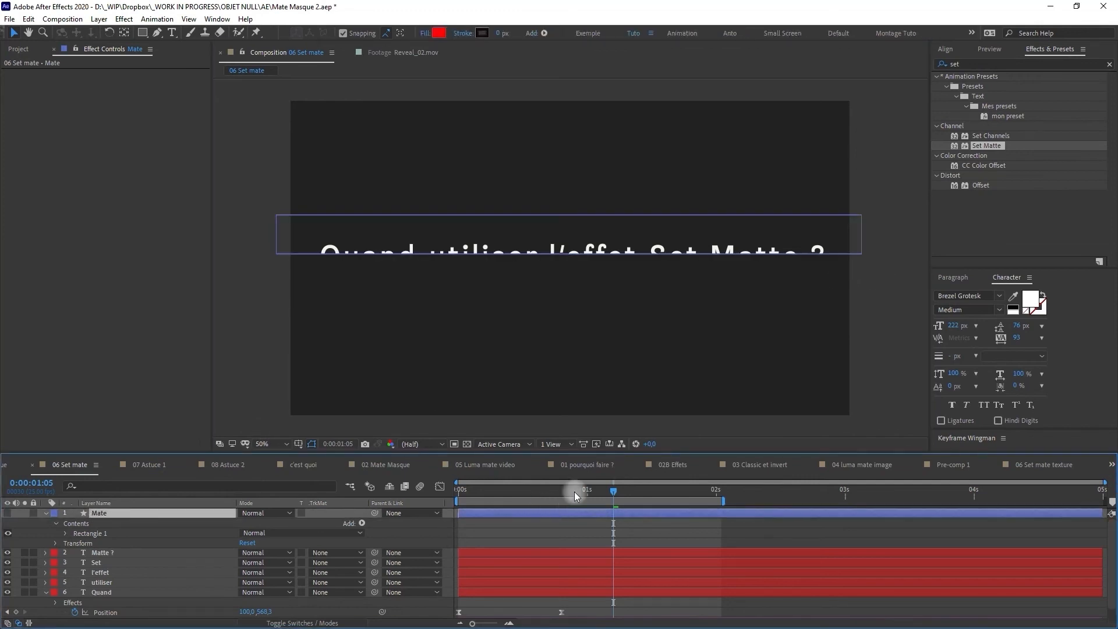
Nudge the hidden Mate layer down past the sentence and back up until it frames the whole text
{"action": "key", "text": "shift+Down"}
{"action": "key", "text": "shift+Down"}
{"action": "key", "text": "shift+Down"}
{"action": "key", "text": "shift+Down"}
{"action": "key", "text": "shift+Down"}
{"action": "key", "text": "shift+Down"}
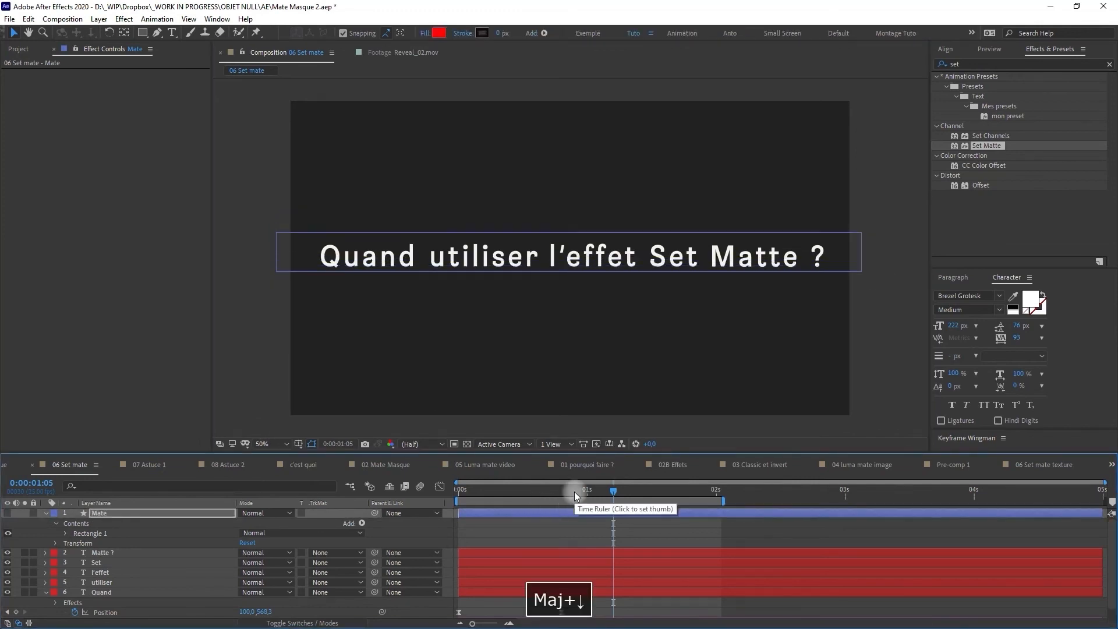
{"action": "key", "text": "shift+Down"}
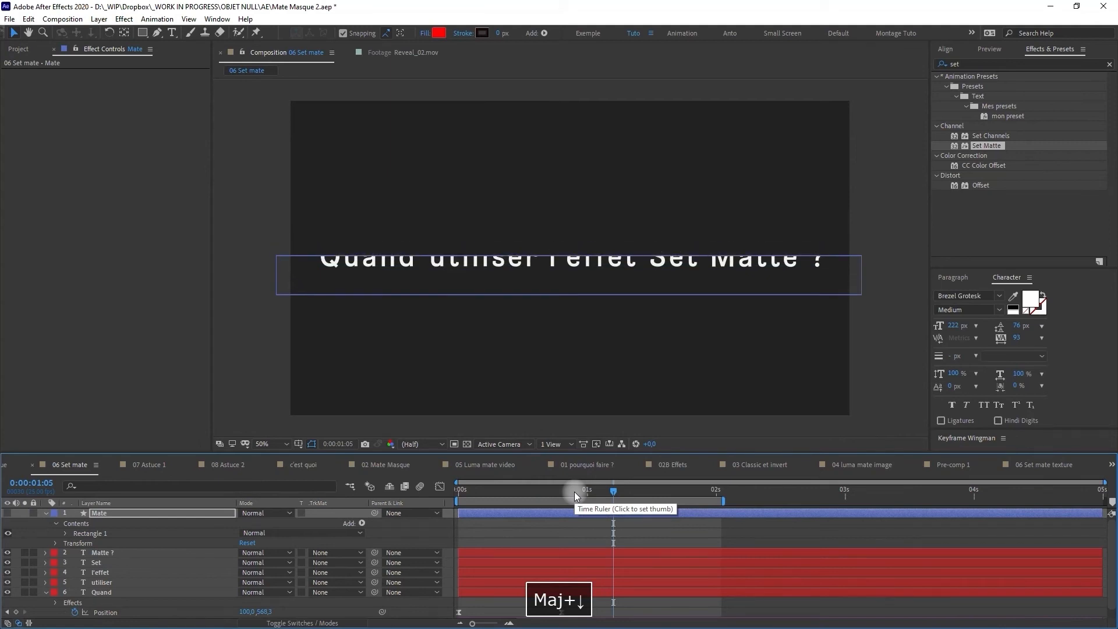
{"action": "key", "text": "shift+Up"}
{"action": "key", "text": "shift+Up"}
{"action": "key", "text": "shift+Up"}
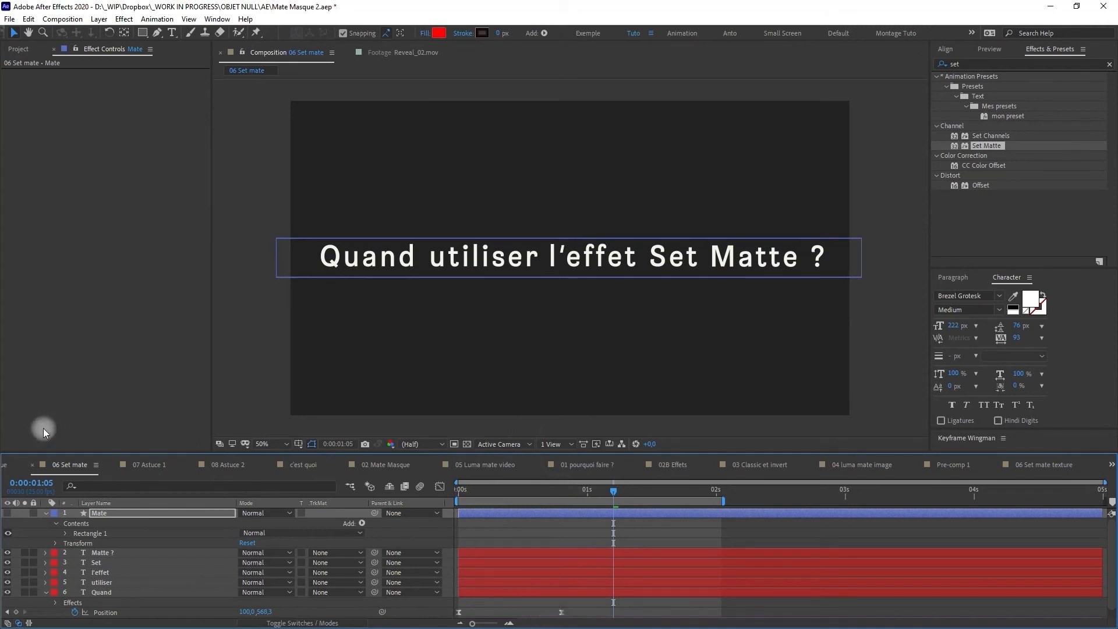
Collapse the Mate layer, open the 06 Set mate texture composition, and toggle the visibility of texturefabrik-photocopy_5_01.jpg to check the texture
{"action": "left_click", "coordinate": [46, 513]}
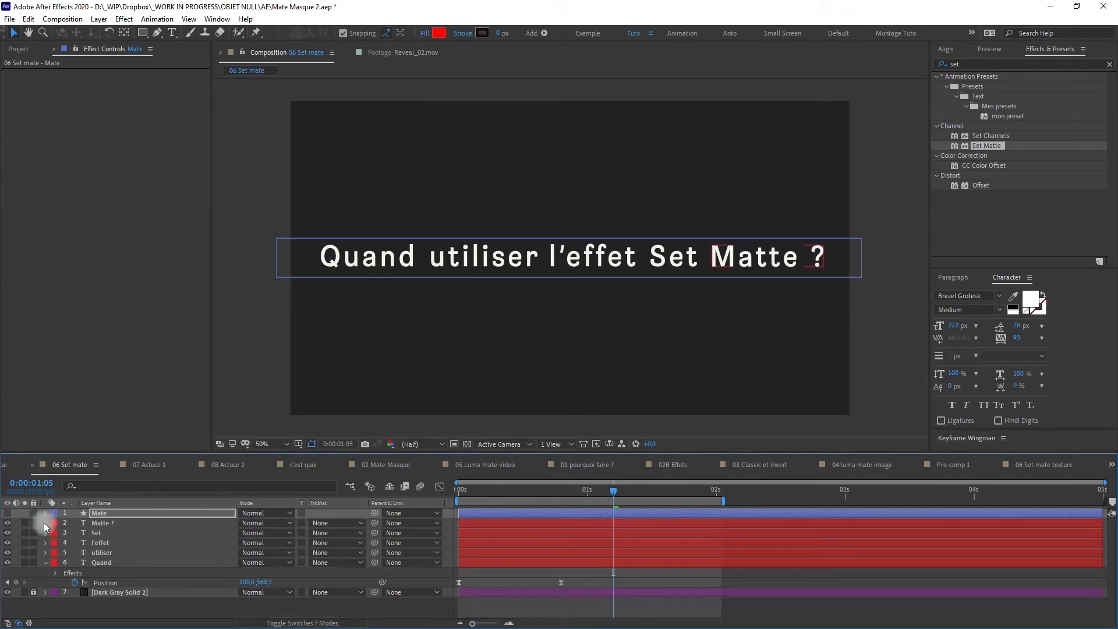
{"action": "key", "text": "ctrl+0"}
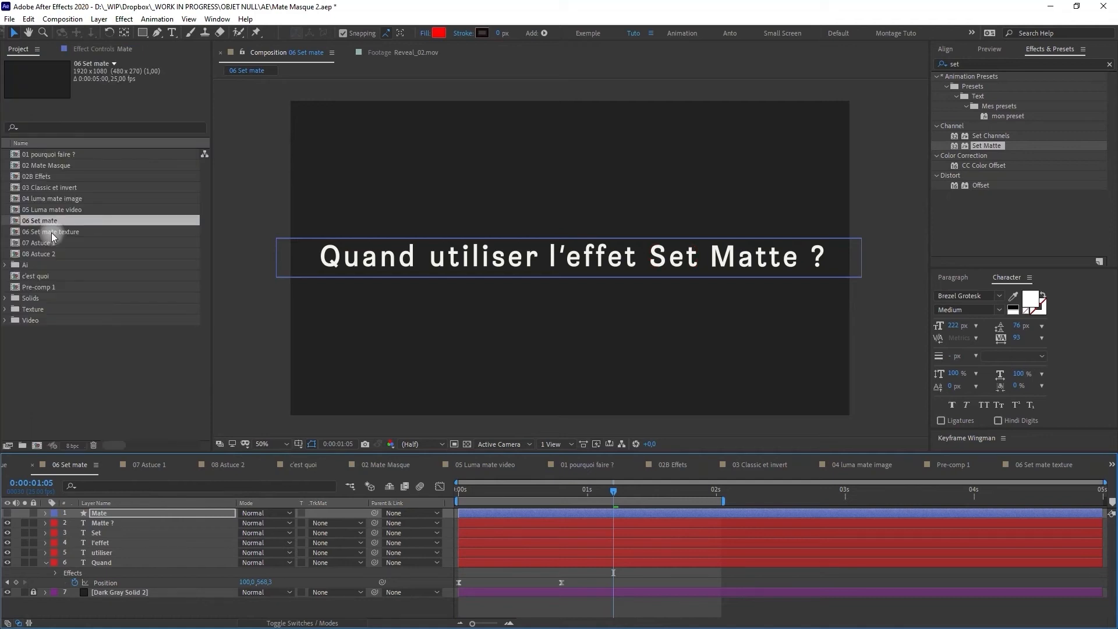
{"action": "double_click", "coordinate": [51, 233]}
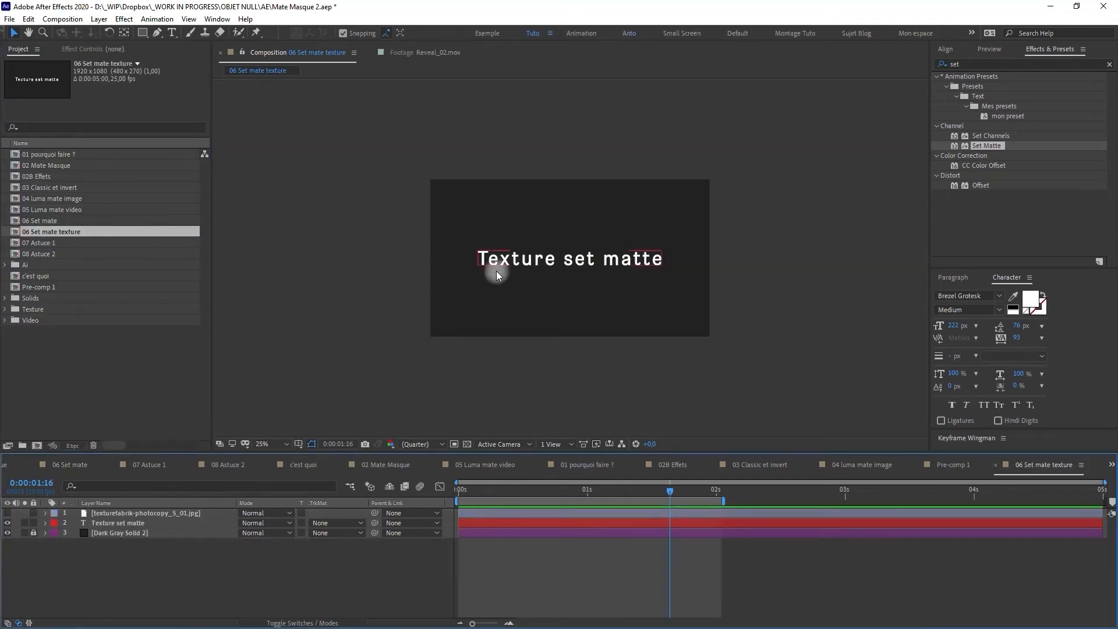
{"action": "left_click", "coordinate": [133, 505]}
{"action": "left_click", "coordinate": [37, 512]}
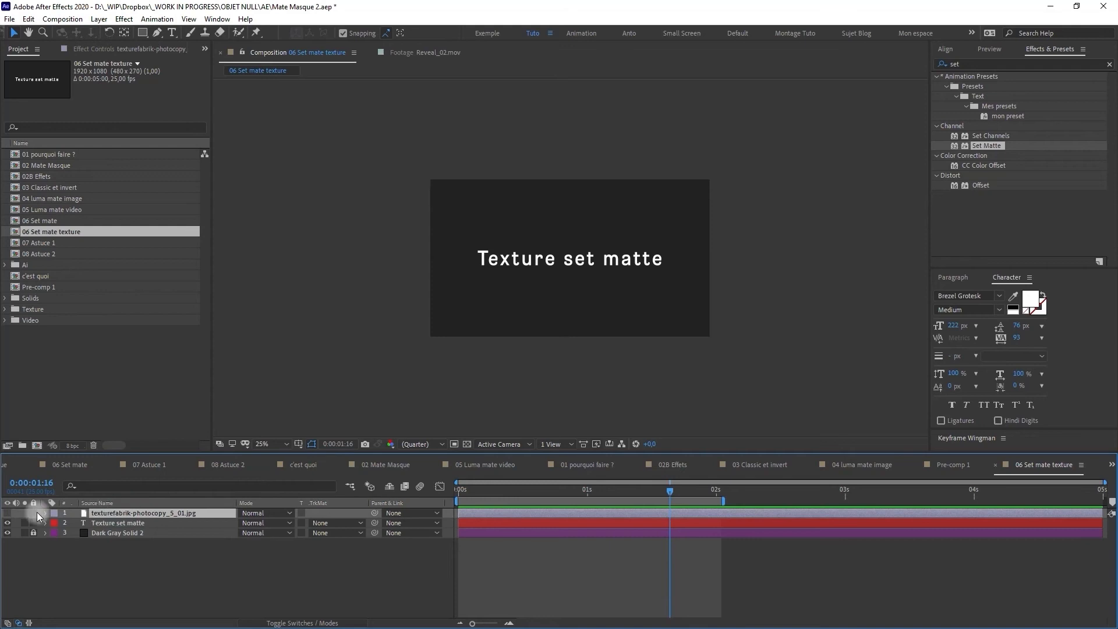
{"action": "left_click", "coordinate": [8, 513]}
{"action": "left_click", "coordinate": [9, 514]}
Apply the Set Matte effect to the Texture set matte text layer, taking the matte from texturefabrik-photocopy_5_01.jpg
{"action": "left_click", "coordinate": [107, 523]}
{"action": "left_click", "coordinate": [93, 53]}
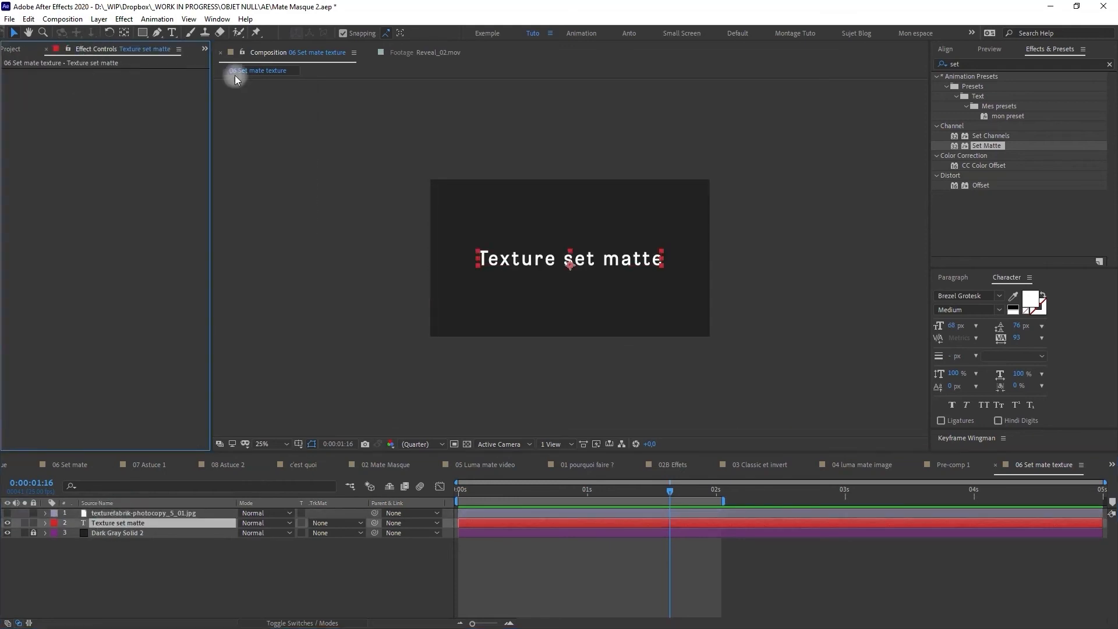
{"action": "left_click_drag", "start_coordinate": [984, 145], "coordinate": [145, 527]}
{"action": "left_click", "coordinate": [141, 83]}
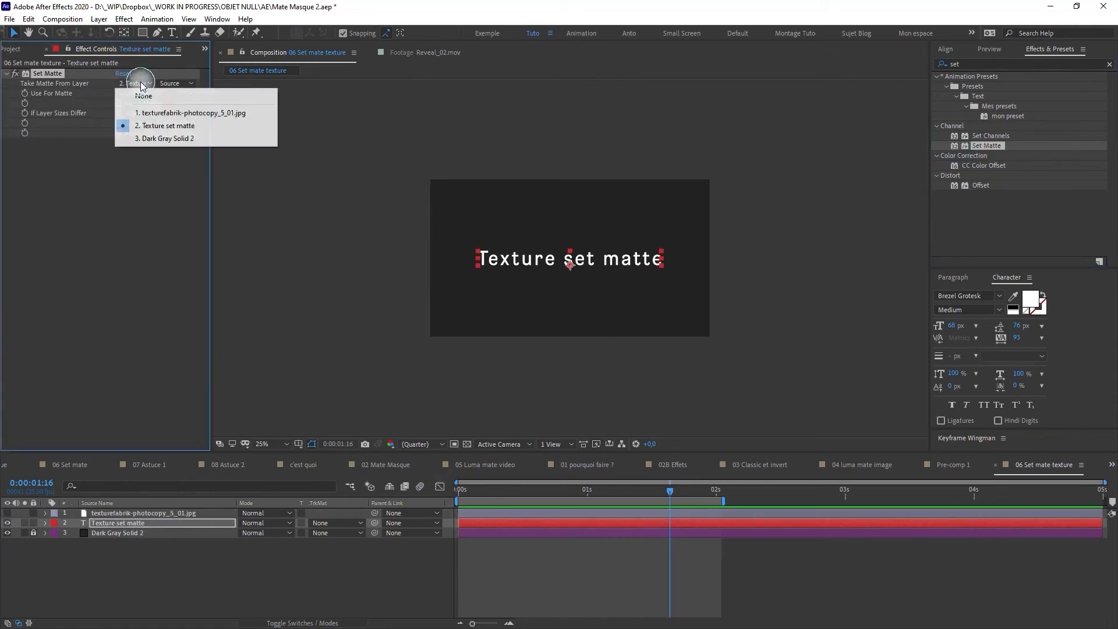
{"action": "left_click", "coordinate": [173, 113]}
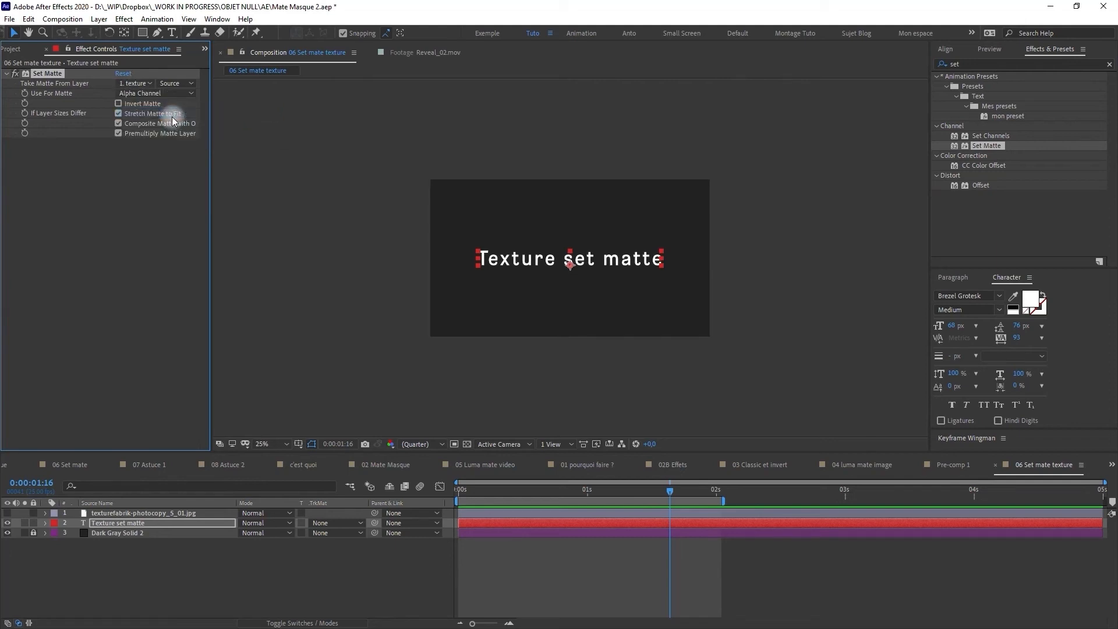
Set the Set Matte effect to use Luminance for the matte and check the matte source options
{"action": "left_click", "coordinate": [157, 93]}
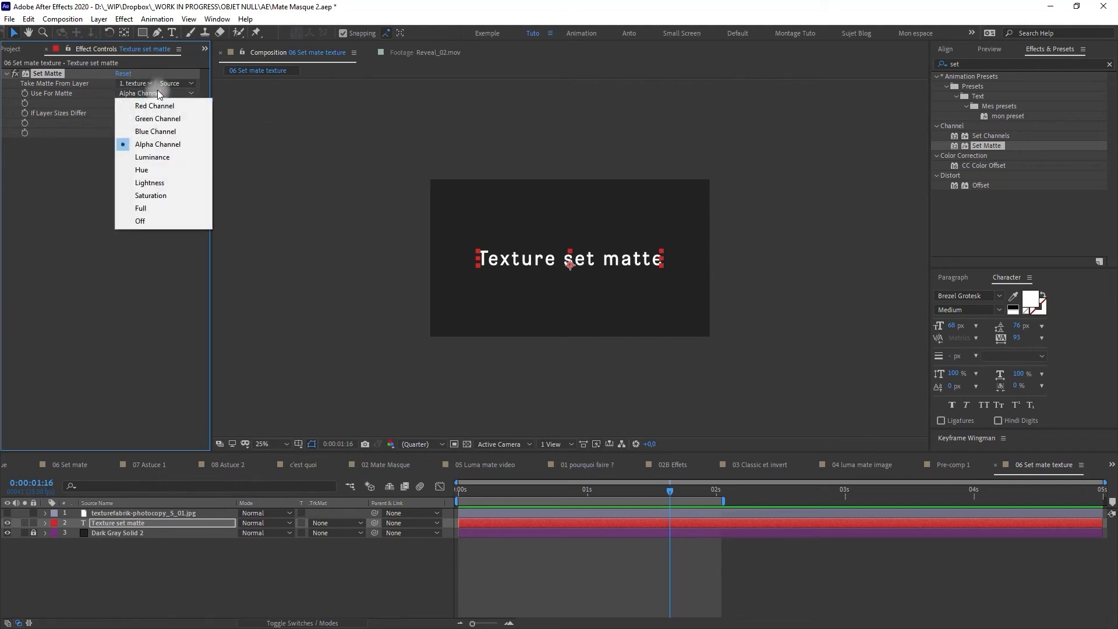
{"action": "left_click", "coordinate": [170, 155]}
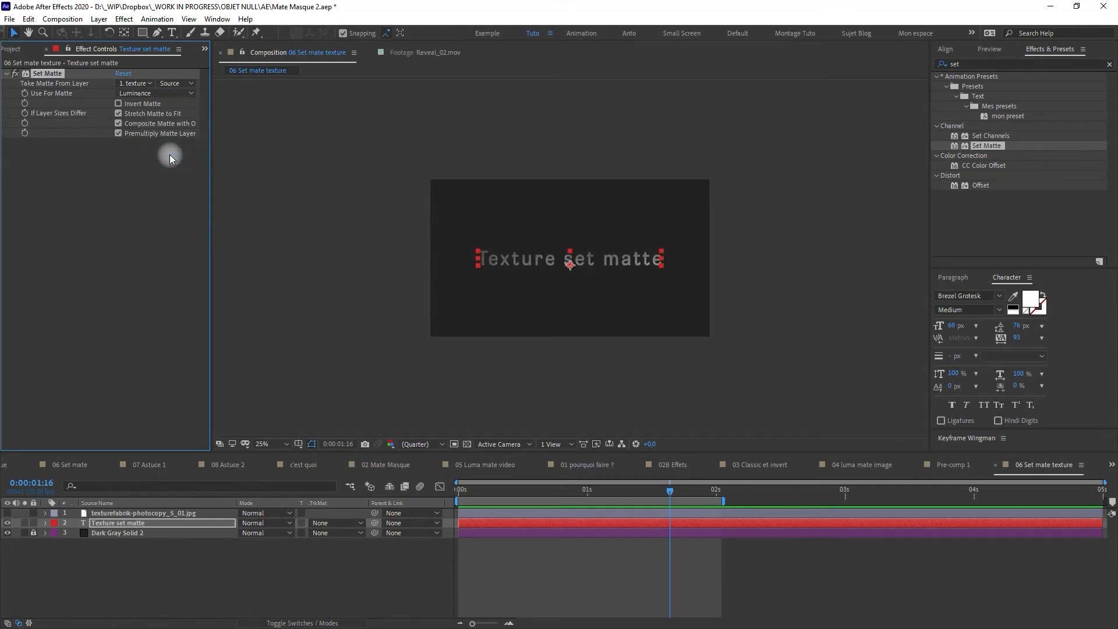
{"action": "left_click", "coordinate": [173, 87]}
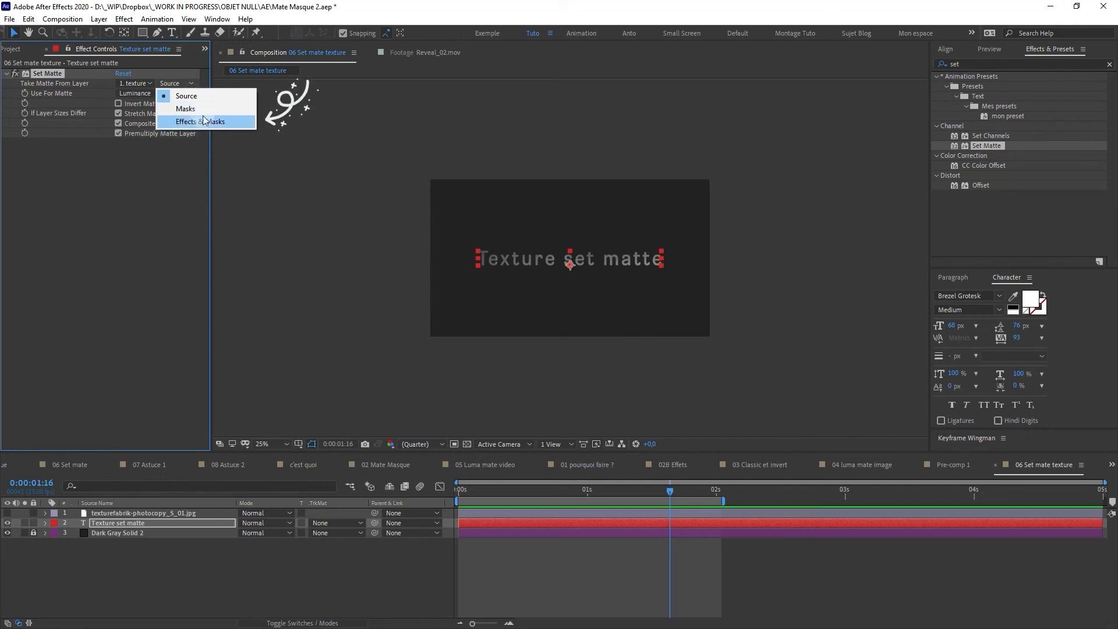
{"action": "left_click", "coordinate": [168, 169]}
{"action": "key", "text": "period"}
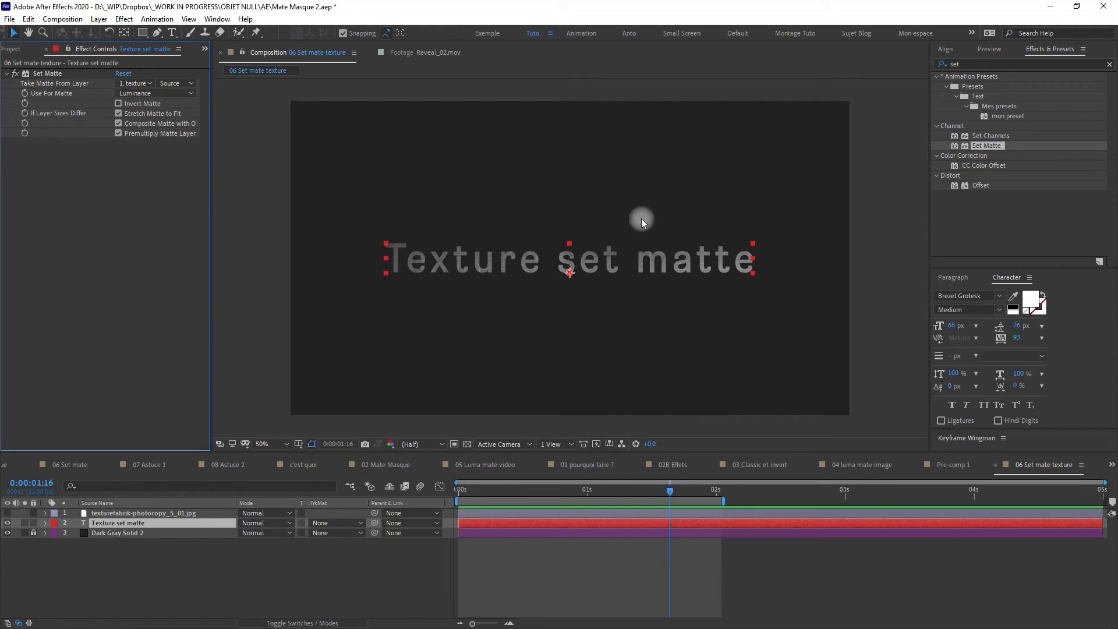
Show the texturefabrik-photocopy_5_01.jpg layer and try moving and scaling it down over the text
{"action": "left_click", "coordinate": [128, 512]}
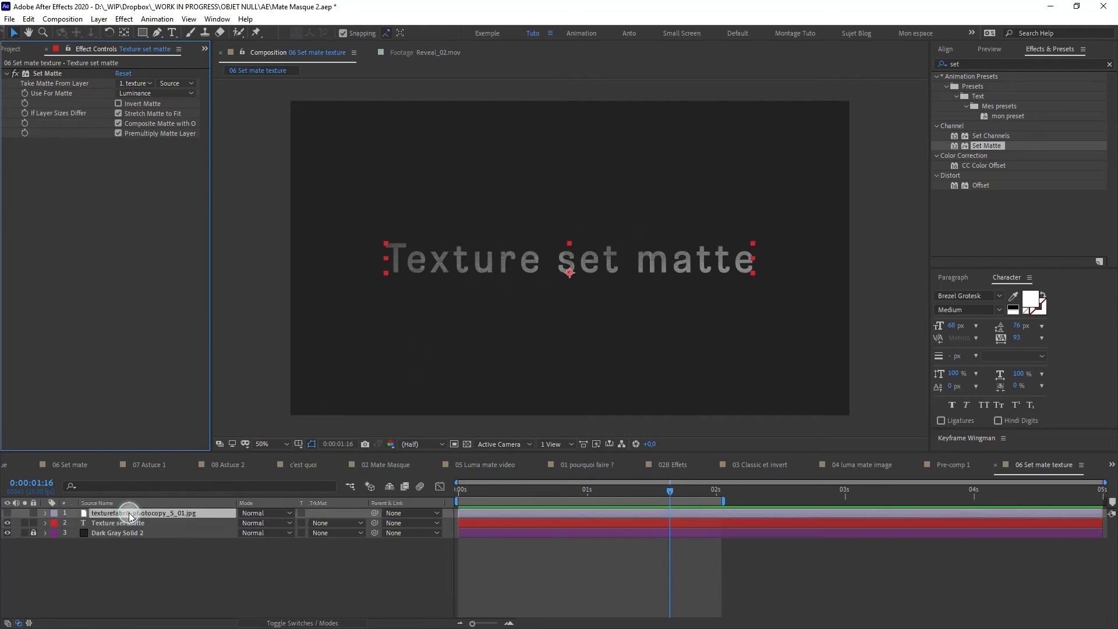
{"action": "left_click", "coordinate": [8, 514]}
{"action": "scroll", "coordinate": [516, 334], "scroll_direction": "down", "scroll_amount": 2}
{"action": "left_click_drag", "start_coordinate": [708, 298], "coordinate": [726, 107]}
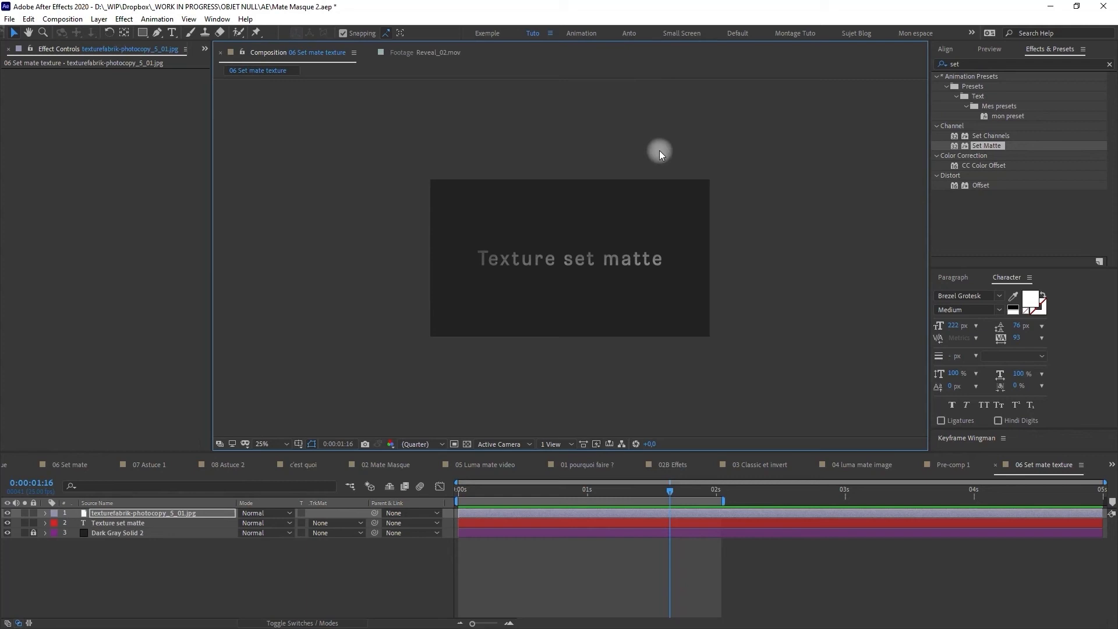
{"action": "left_click_drag", "start_coordinate": [606, 149], "coordinate": [606, 245]}
{"action": "key", "text": "."}
{"action": "left_click_drag", "start_coordinate": [662, 276], "coordinate": [720, 322]}
{"action": "left_click_drag", "start_coordinate": [625, 291], "coordinate": [699, 307]}
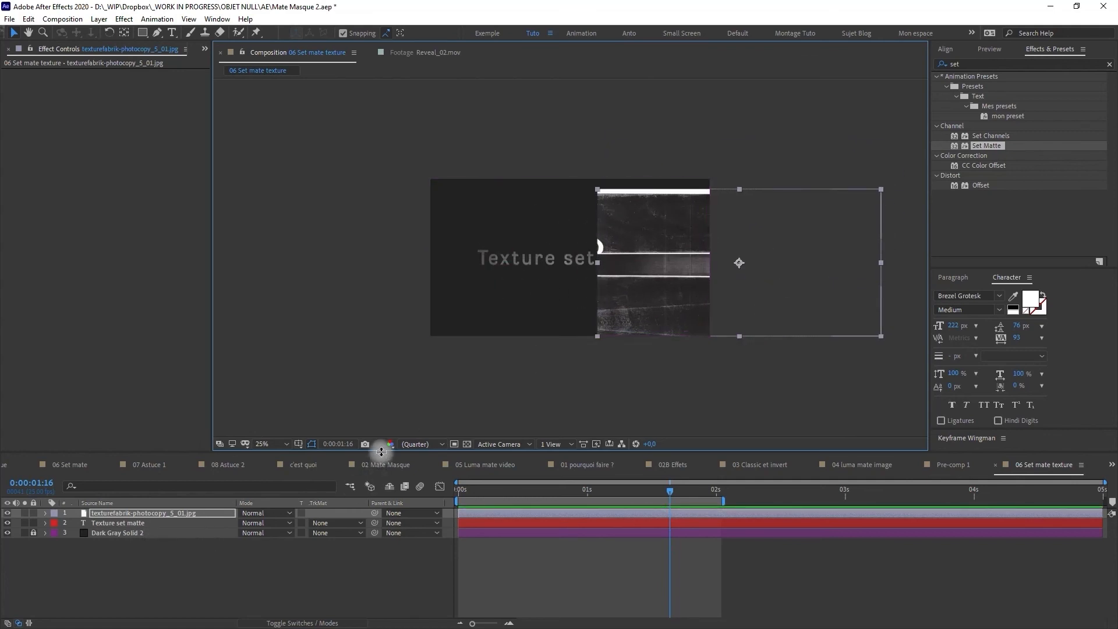
Undo the moves and scaling of the texture image and hide its layer again
{"action": "key", "text": "ctrl+z"}
{"action": "key", "text": "ctrl+z"}
{"action": "key", "text": "ctrl+z"}
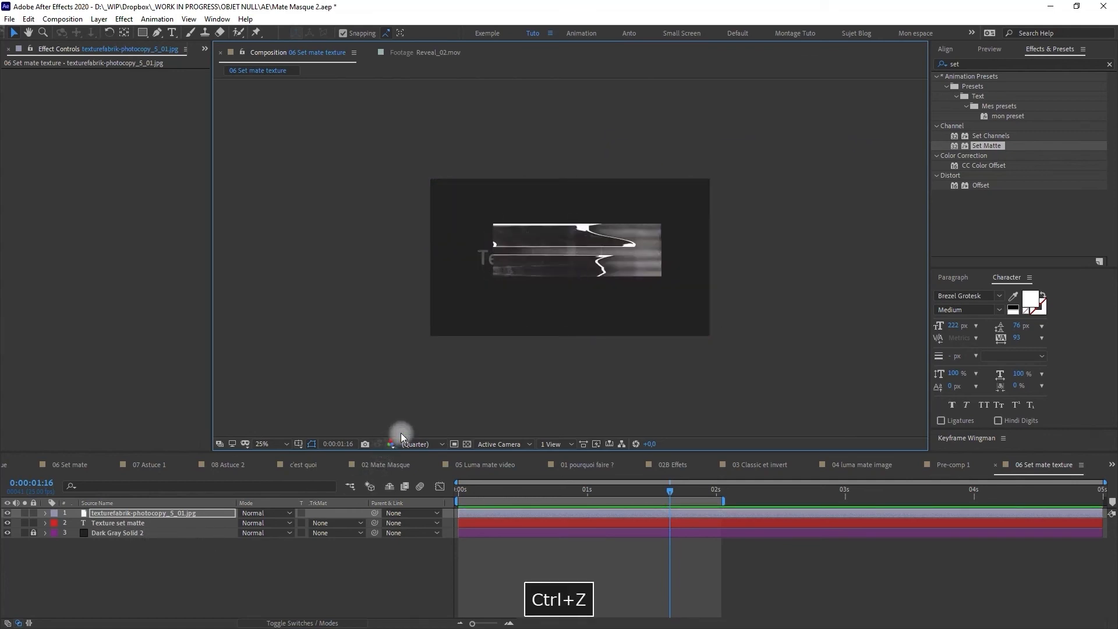
{"action": "key", "text": "ctrl+z"}
{"action": "key", "text": "ctrl+z"}
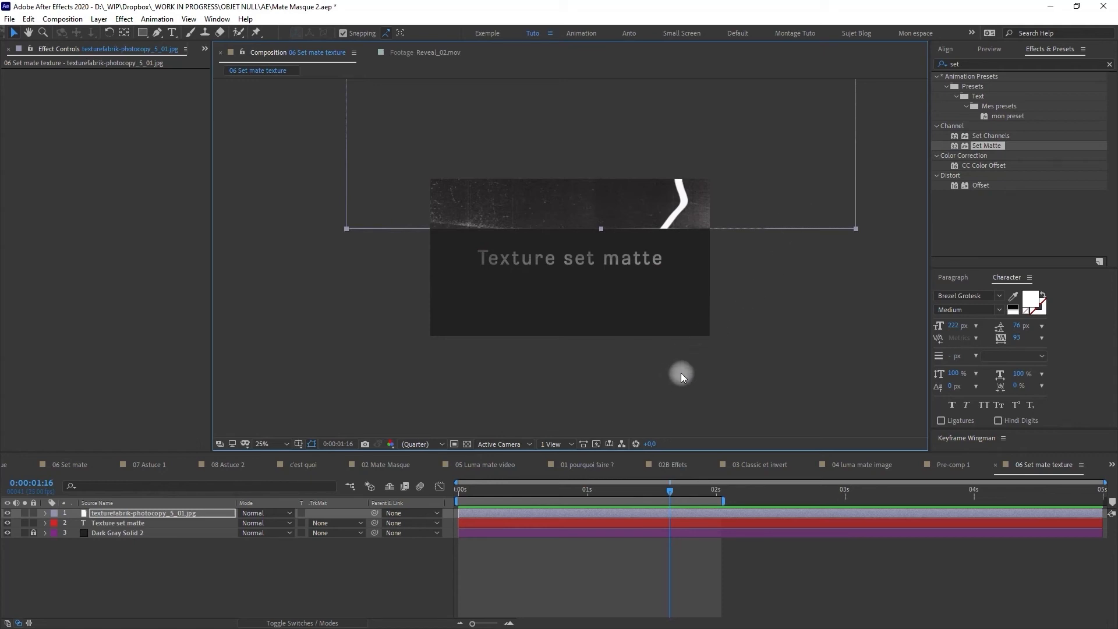
{"action": "key", "text": "ctrl+z"}
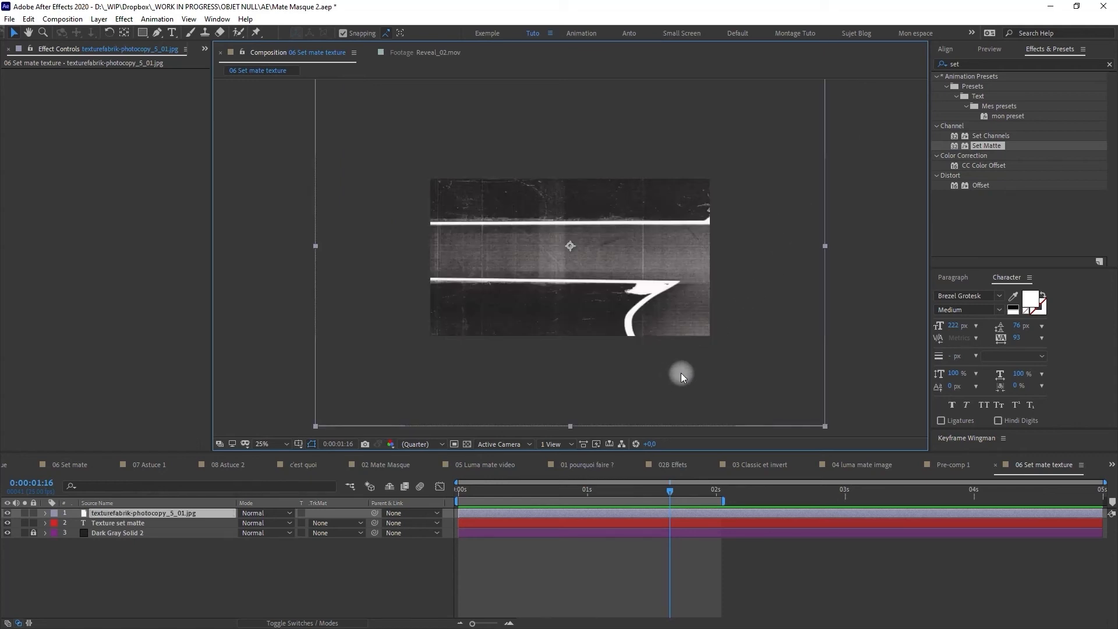
{"action": "left_click", "coordinate": [7, 513]}
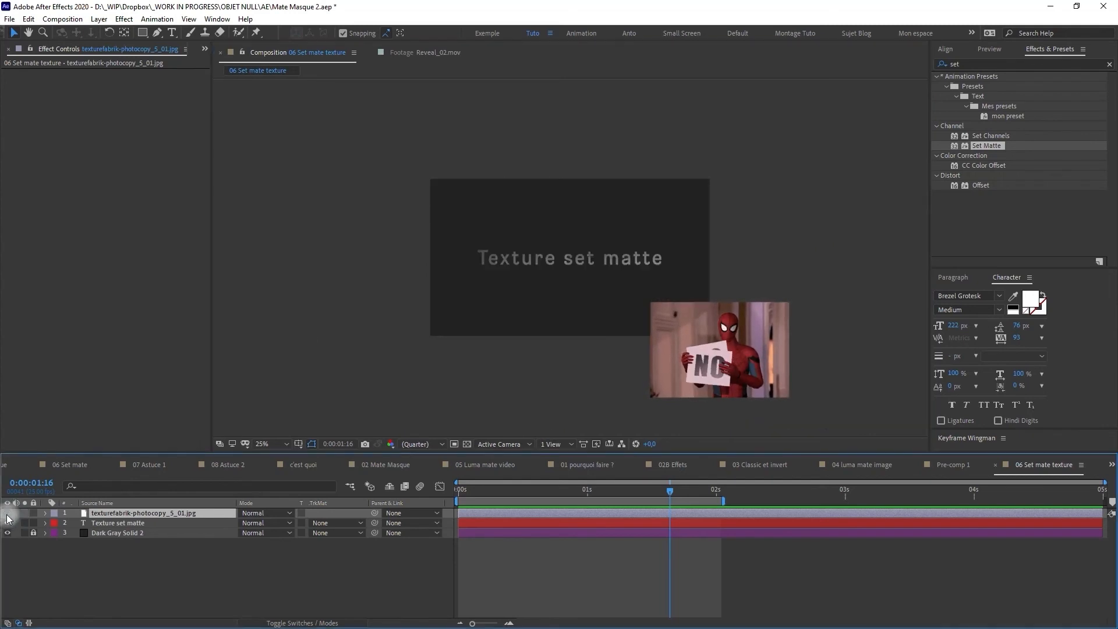
{"action": "left_click", "coordinate": [429, 599]}
{"action": "scroll", "coordinate": [602, 330], "scroll_direction": "up", "scroll_amount": 2}
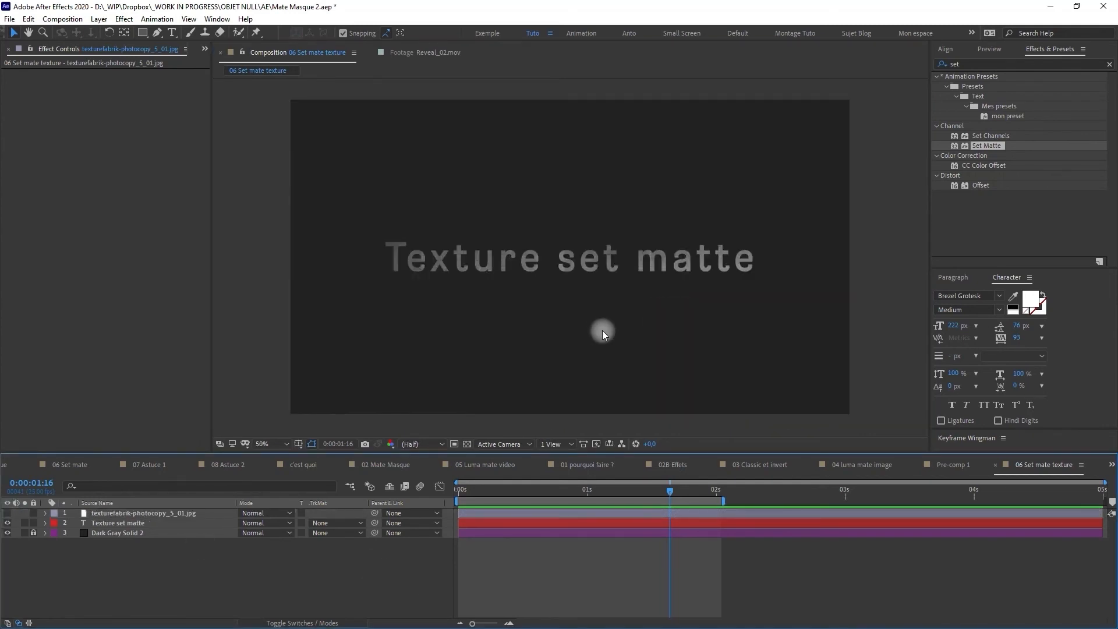
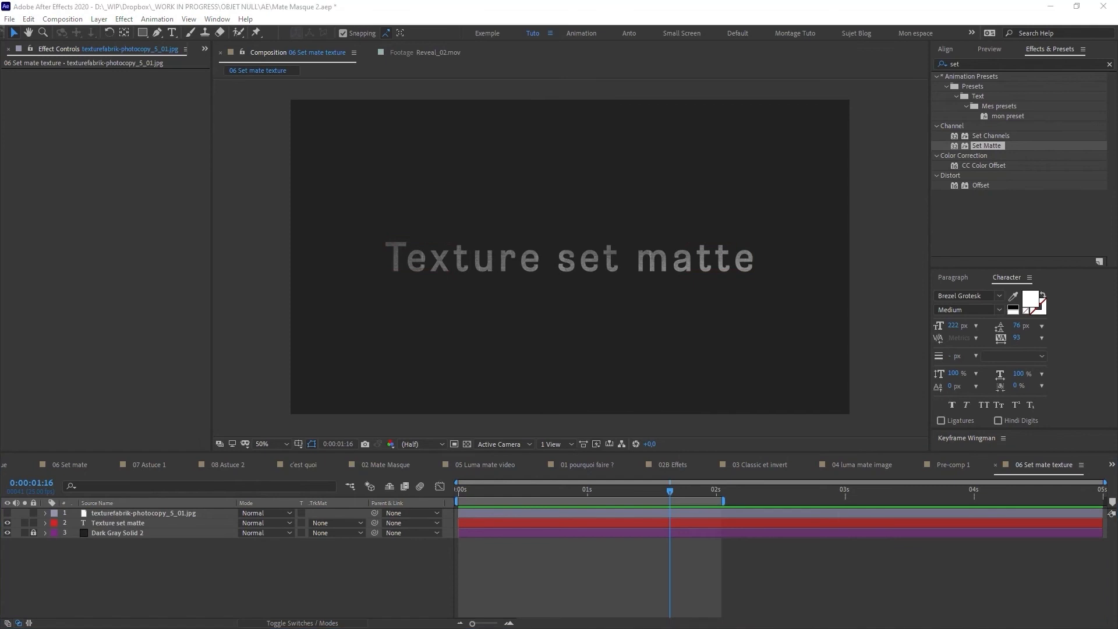
Open the 07 Astuce 1 composition and scrub the question mark animation from the start to 0:00:00:16
{"action": "left_click", "coordinate": [205, 48]}
{"action": "left_click", "coordinate": [232, 65]}
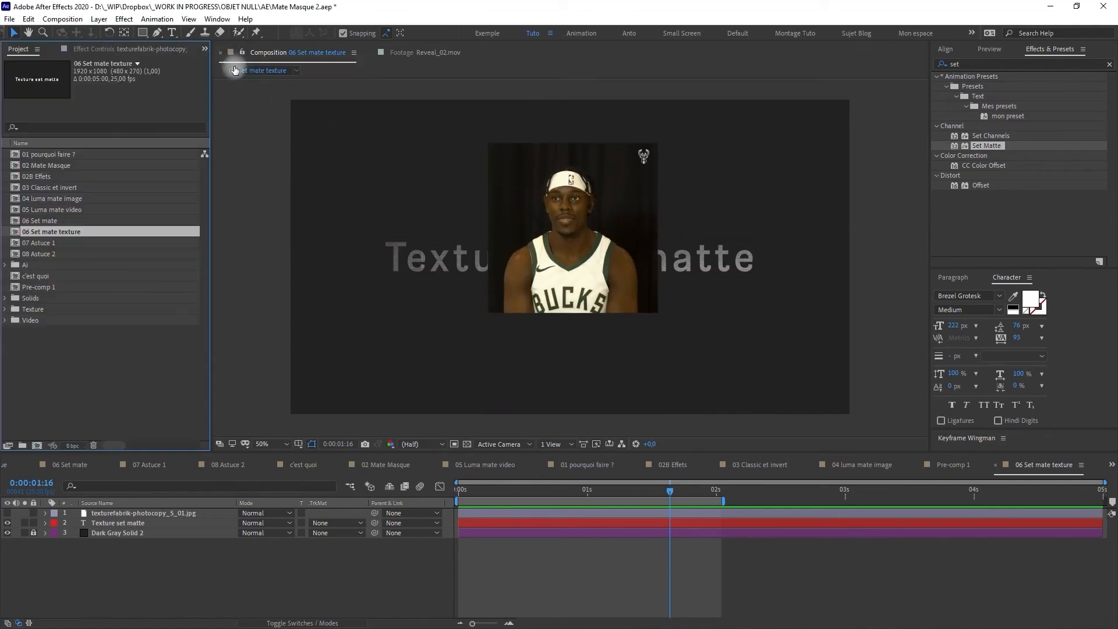
{"action": "left_click", "coordinate": [79, 242]}
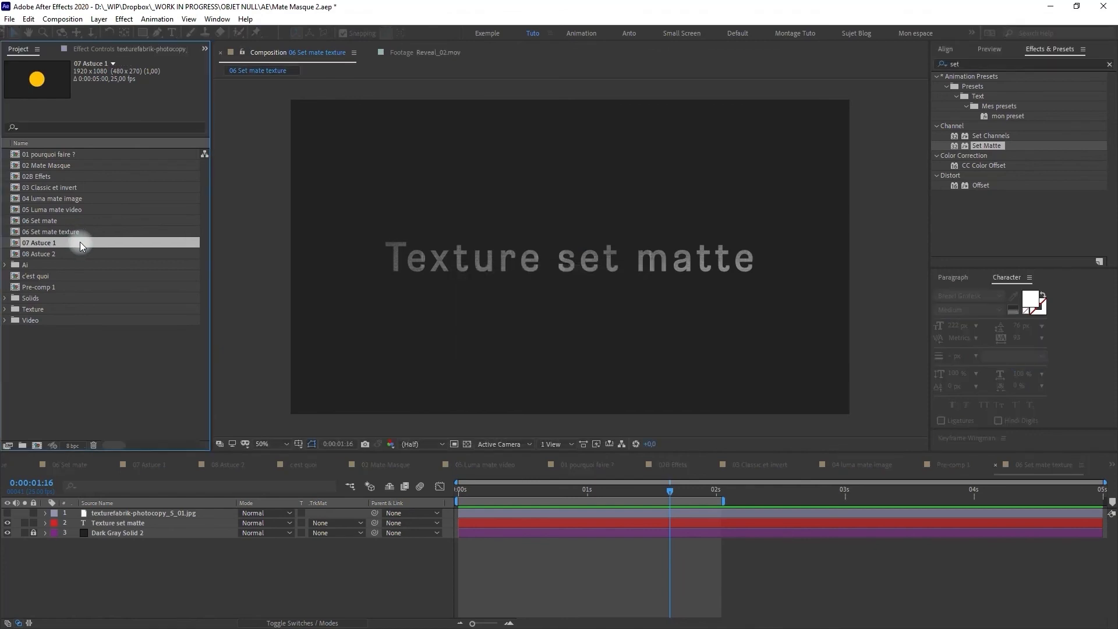
{"action": "double_click", "coordinate": [79, 242]}
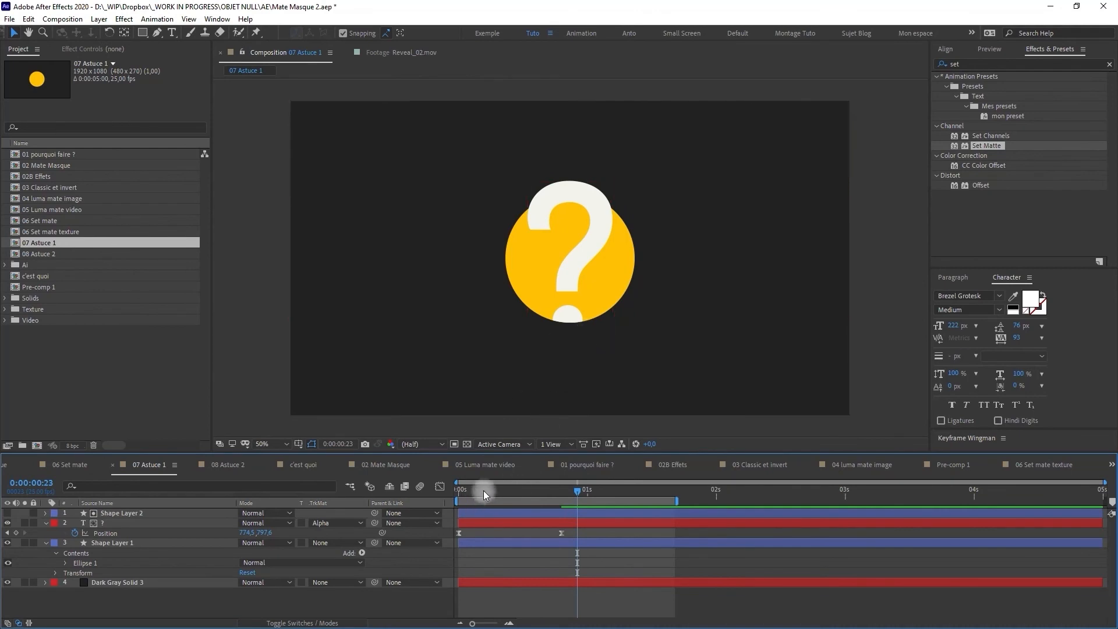
{"action": "key", "text": "Home"}
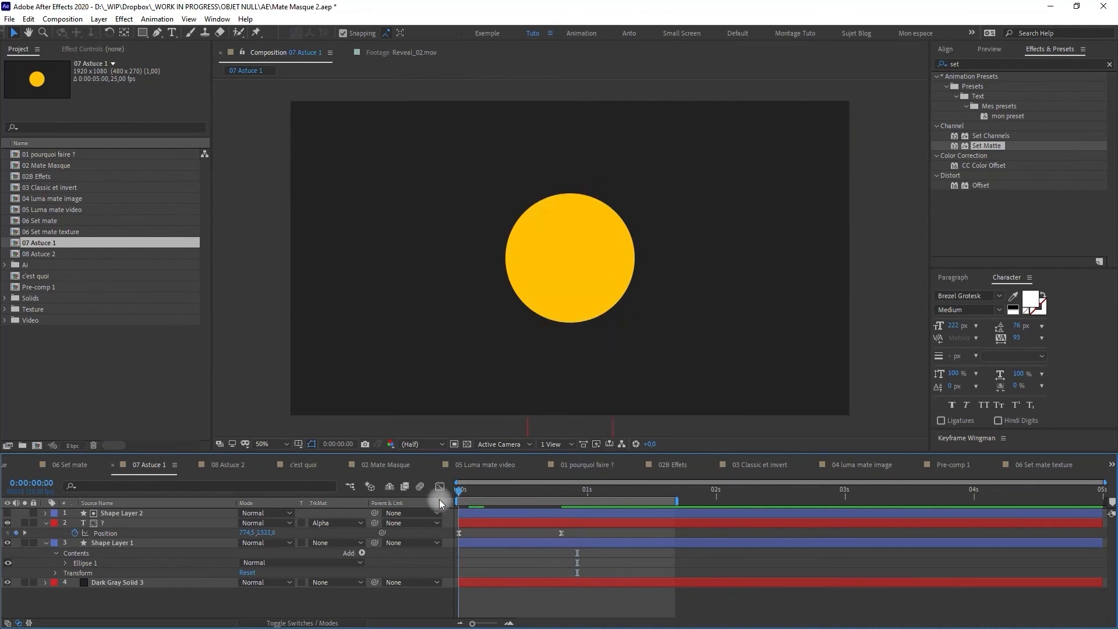
{"action": "left_click_drag", "start_coordinate": [459, 499], "coordinate": [521, 495]}
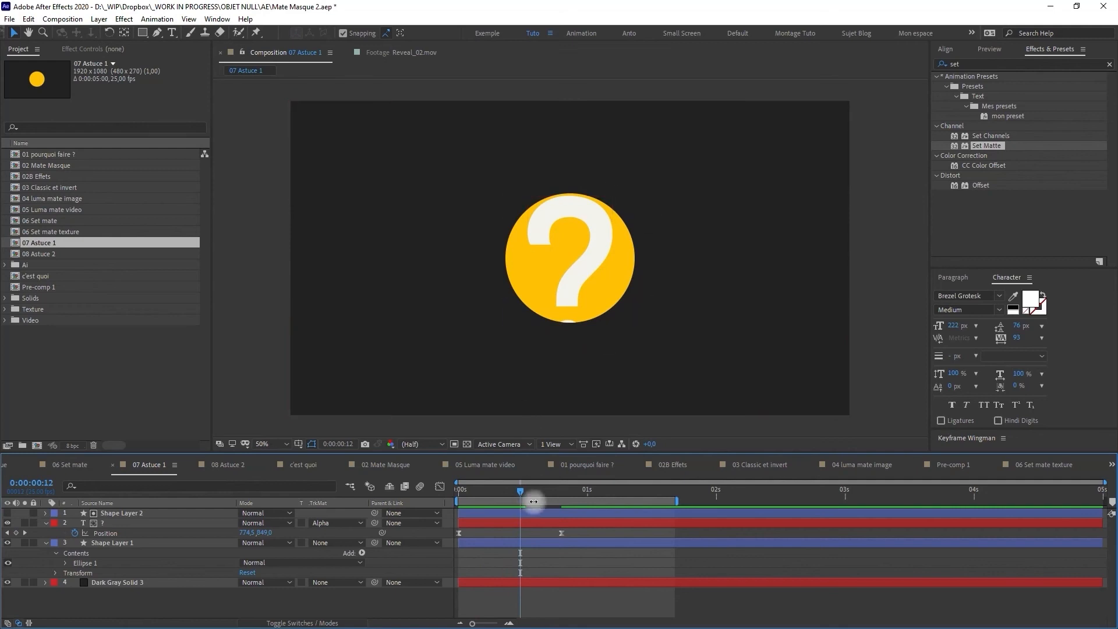
{"action": "left_click_drag", "start_coordinate": [524, 487], "coordinate": [541, 509]}
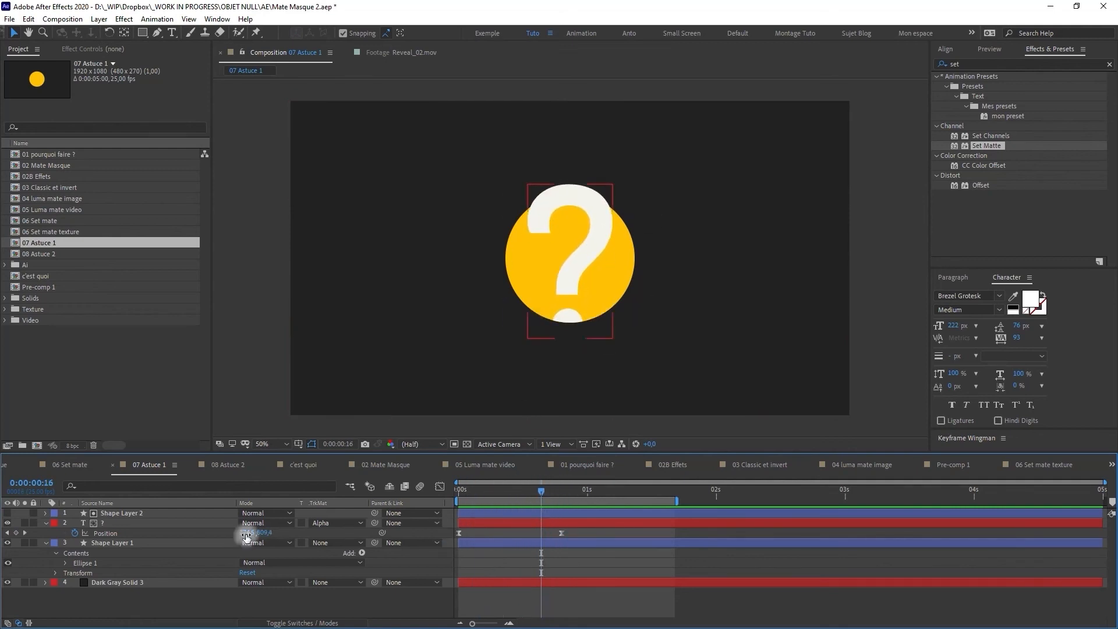
Delete Shape Layer 1 and the Shape Layer 2 matte, keeping the question mark text and the dark gray solid
{"action": "left_click", "coordinate": [134, 523]}
{"action": "left_click", "coordinate": [135, 545]}
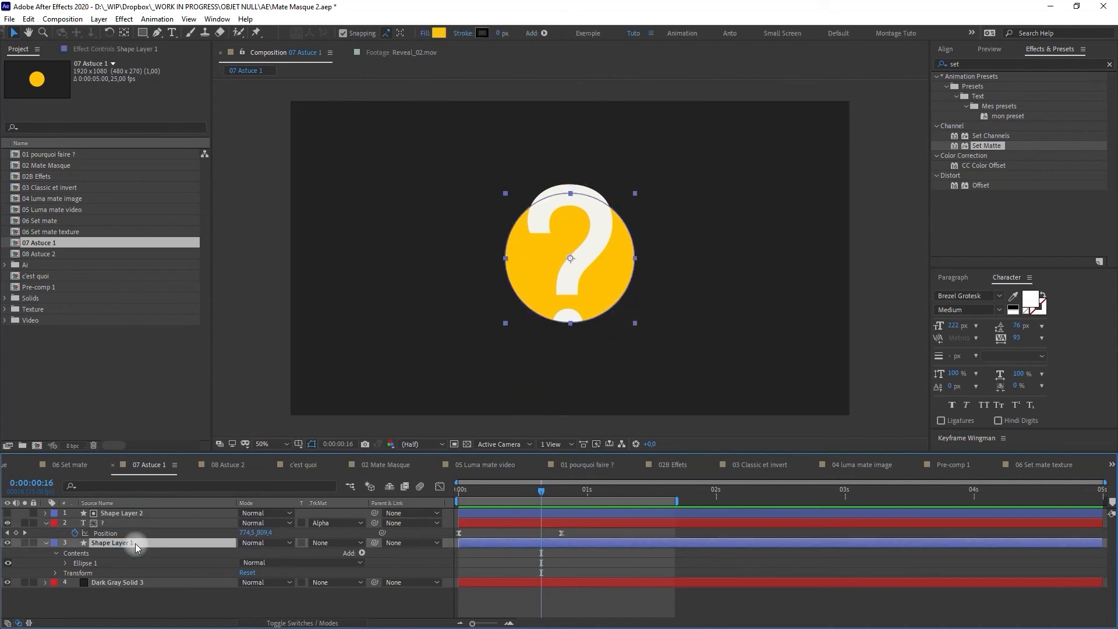
{"action": "key", "text": "BackSpace"}
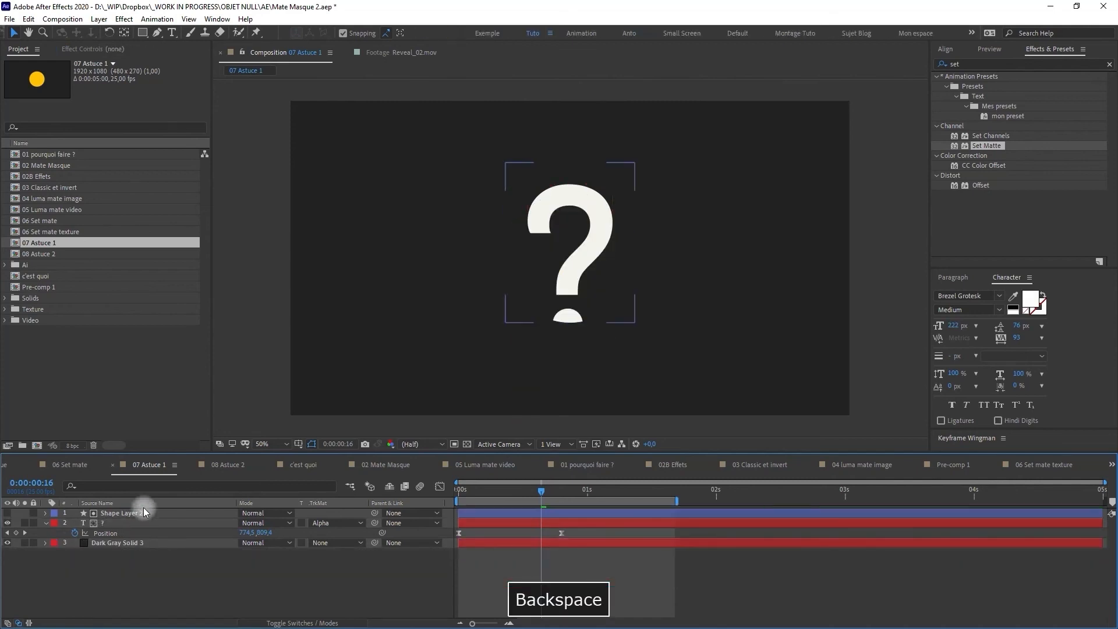
{"action": "left_click", "coordinate": [138, 515]}
{"action": "key", "text": "BackSpace"}
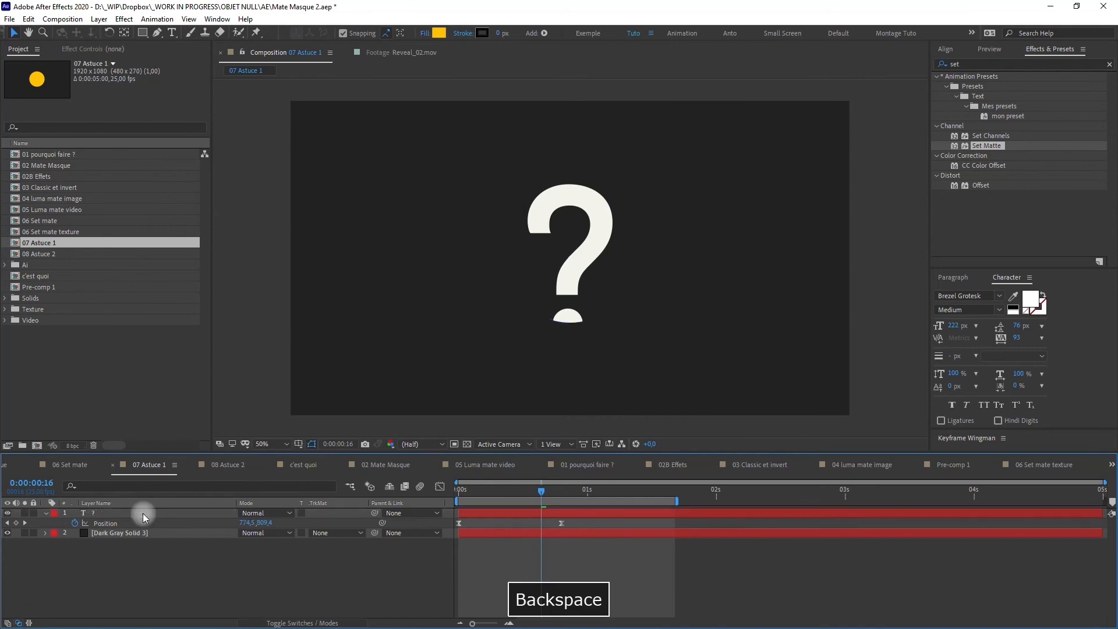
Draw a circle over the question mark with the Ellipse tool and shift it toward the composition's centre
{"action": "left_click", "coordinate": [142, 33]}
{"action": "left_click", "coordinate": [192, 57]}
{"action": "mouse_move", "coordinate": [520, 188]}
{"action": "left_mouse_down"}
{"action": "mouse_move", "coordinate": [648, 326]}
{"action": "mouse_move", "coordinate": [658, 359]}
{"action": "left_mouse_up"}
{"action": "key", "text": "v"}
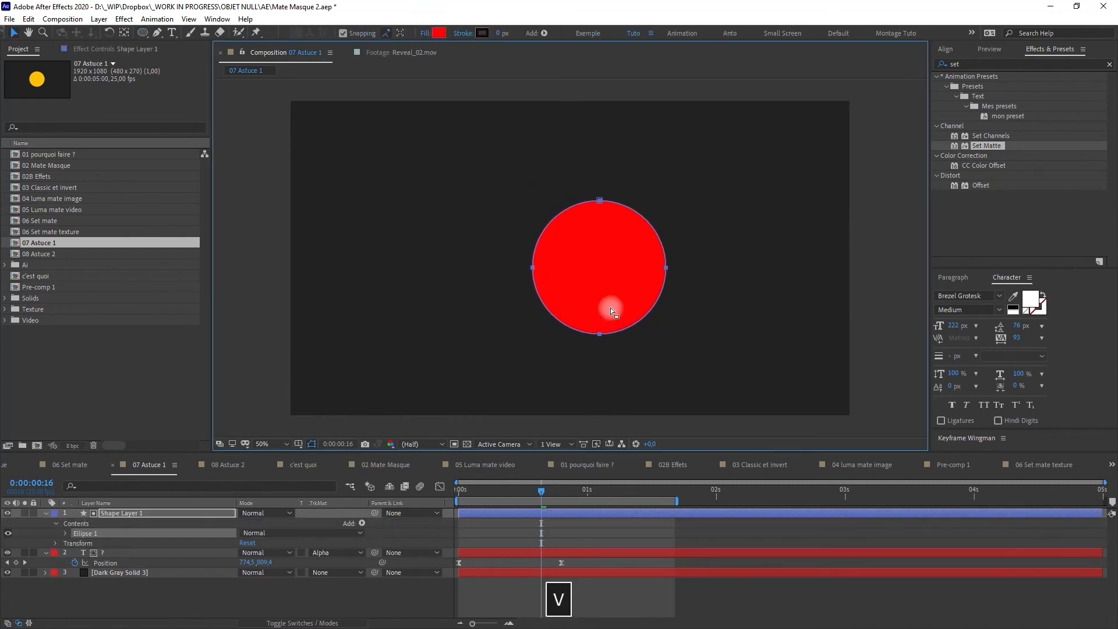
{"action": "left_click", "coordinate": [589, 306]}
{"action": "left_click_drag", "start_coordinate": [641, 293], "coordinate": [601, 295]}
Change the circle's fill color to orange-yellow
{"action": "left_click", "coordinate": [439, 33]}
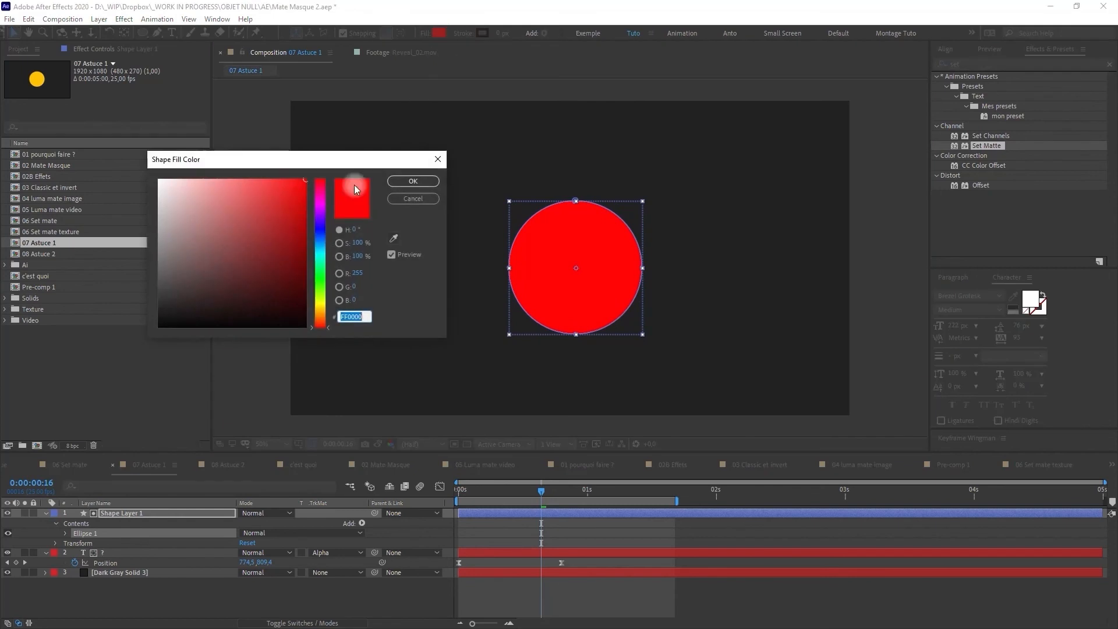
{"action": "left_click", "coordinate": [320, 313]}
{"action": "left_click", "coordinate": [412, 181]}
Place the circle layer below the question mark layer and nudge it left until it is horizontally centred
{"action": "left_click_drag", "start_coordinate": [117, 516], "coordinate": [124, 559]}
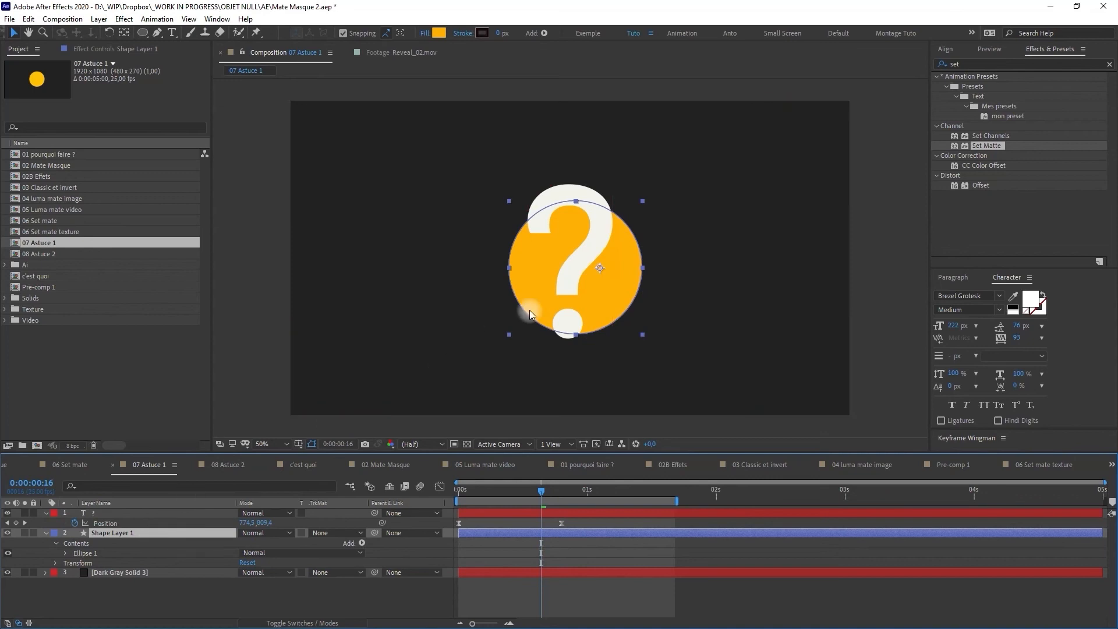
{"action": "key", "text": "shift+Left"}
{"action": "key", "text": "Left"}
{"action": "key", "text": "Left"}
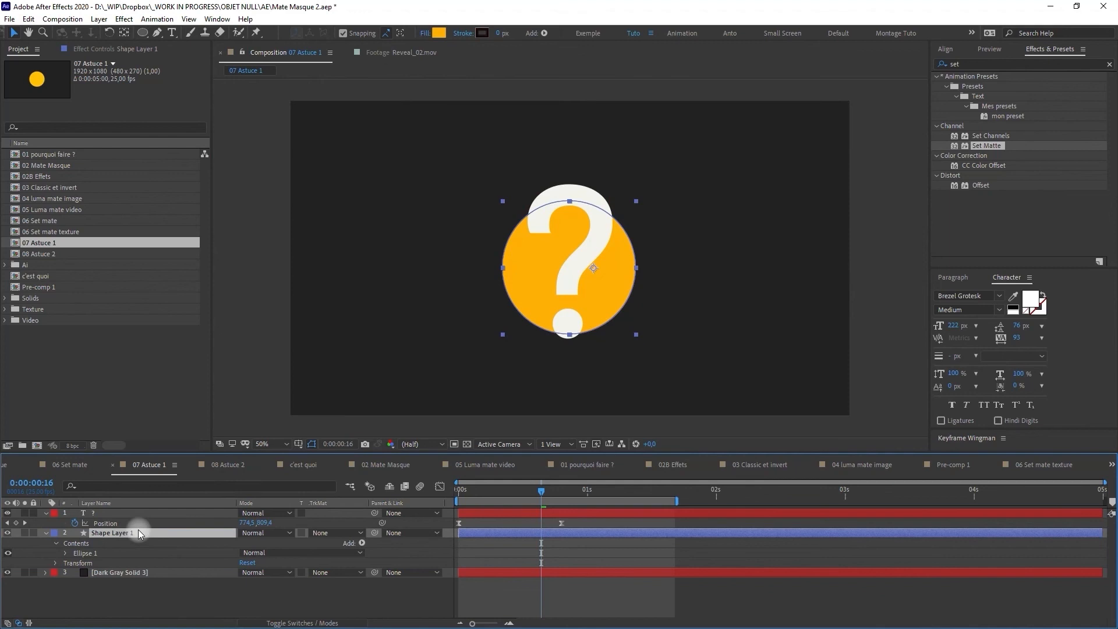
Duplicate the circle above the question mark layer and set that text's track matte to Alpha Matte "Shape Layer 2"
{"action": "key", "text": "ctrl+d"}
{"action": "left_click_drag", "start_coordinate": [119, 533], "coordinate": [134, 512]}
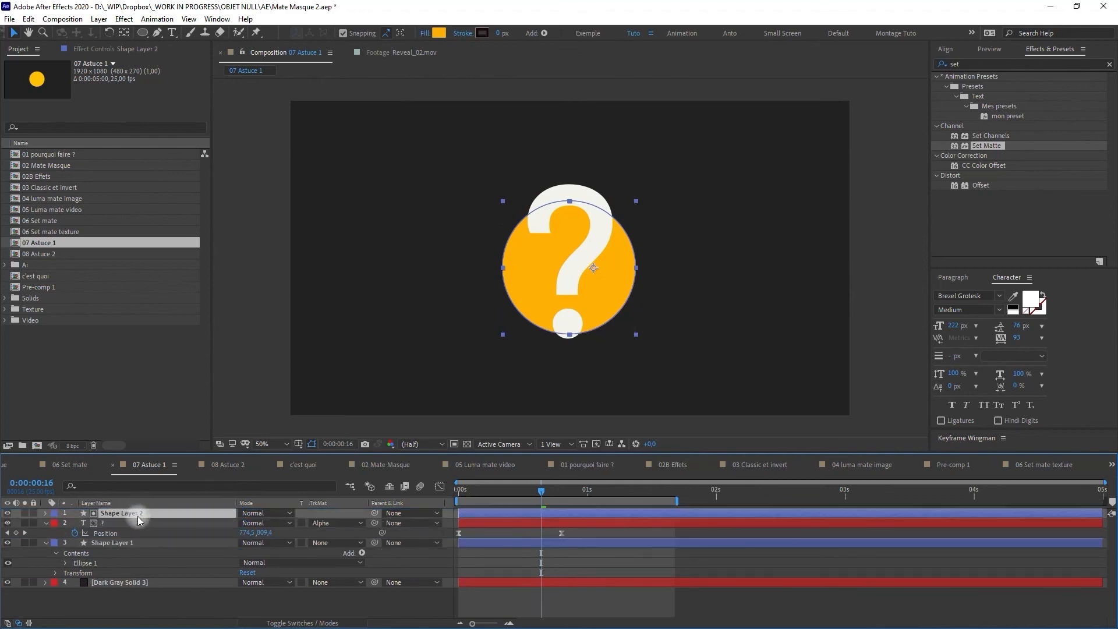
{"action": "left_click", "coordinate": [134, 523]}
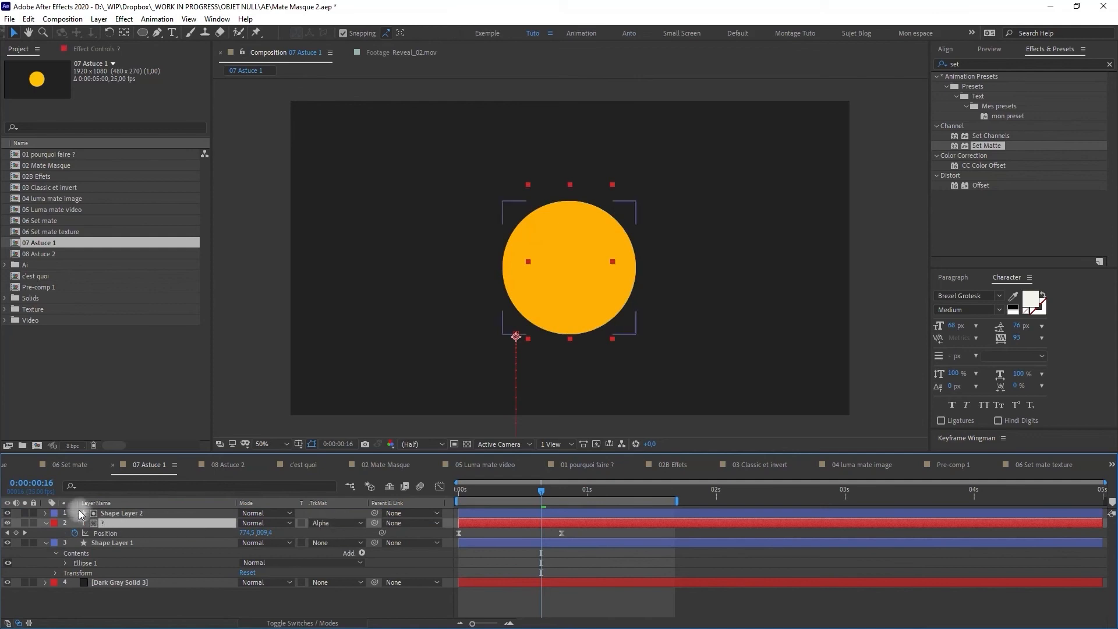
{"action": "left_click", "coordinate": [331, 523]}
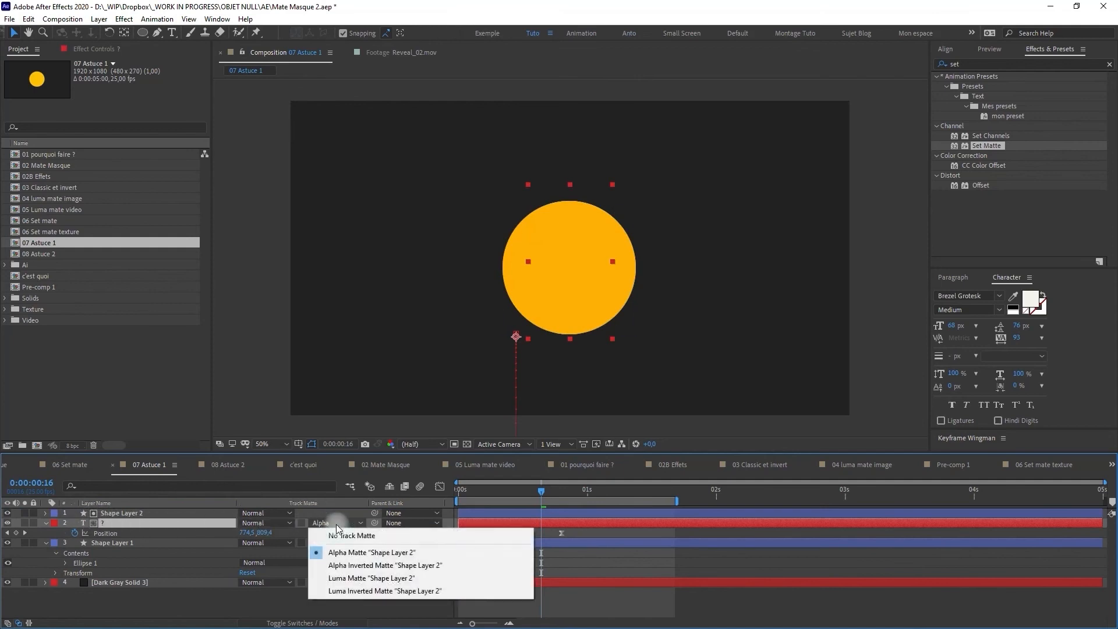
{"action": "left_click", "coordinate": [330, 530]}
{"action": "left_click", "coordinate": [331, 523]}
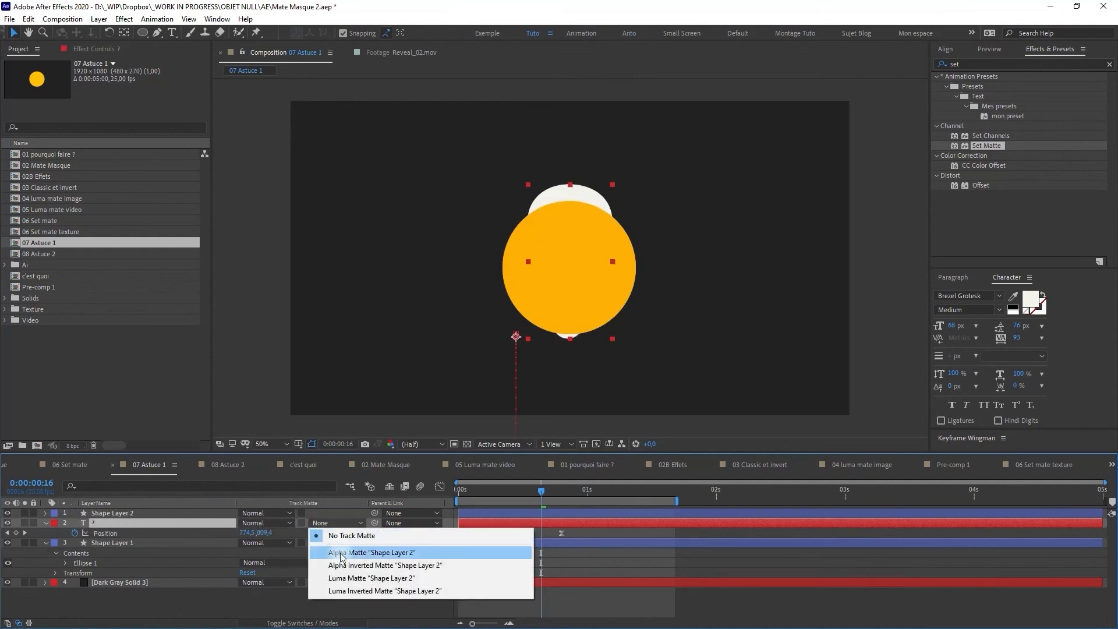
{"action": "left_click", "coordinate": [359, 548]}
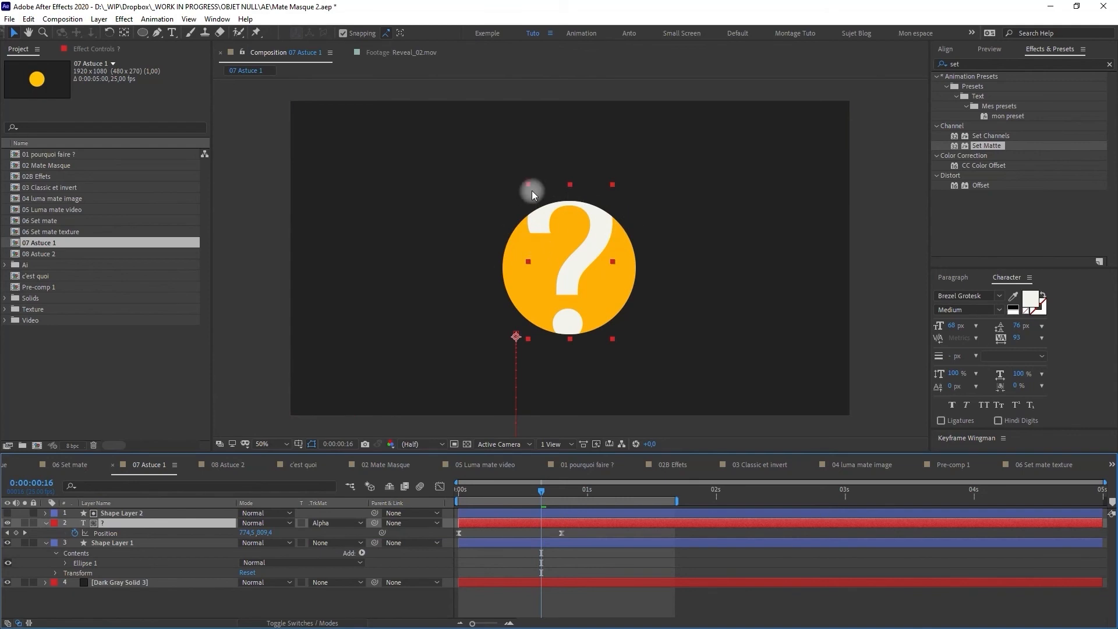
Raise the top vertex of the Shape Layer 2 matte circle above the question mark with the Pen tool
{"action": "left_click", "coordinate": [139, 512]}
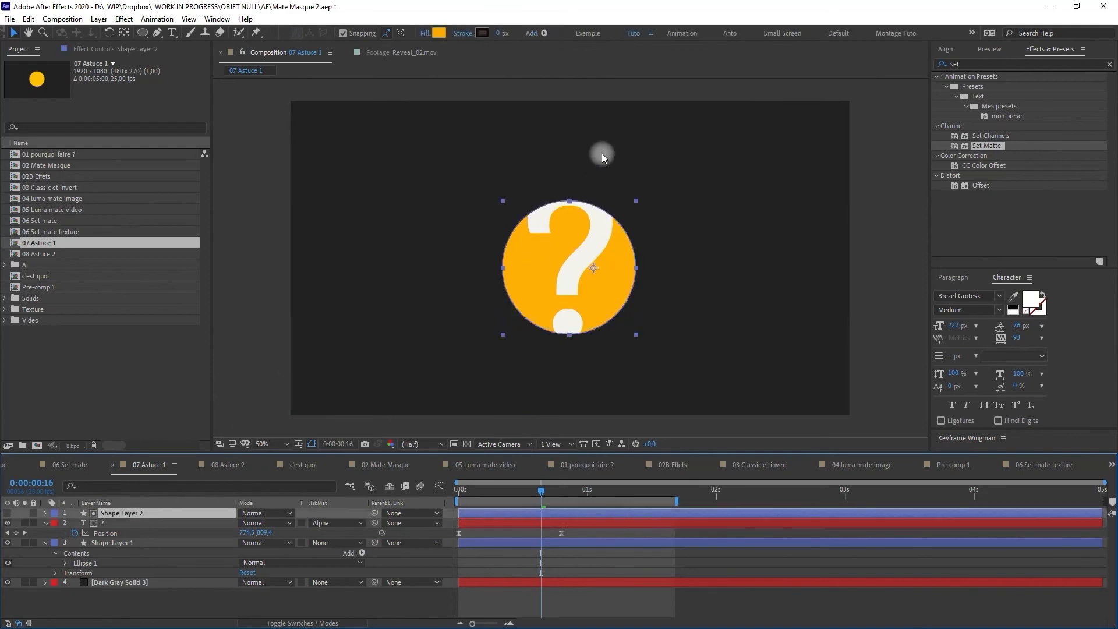
{"action": "left_click", "coordinate": [157, 33]}
{"action": "left_click", "coordinate": [570, 202]}
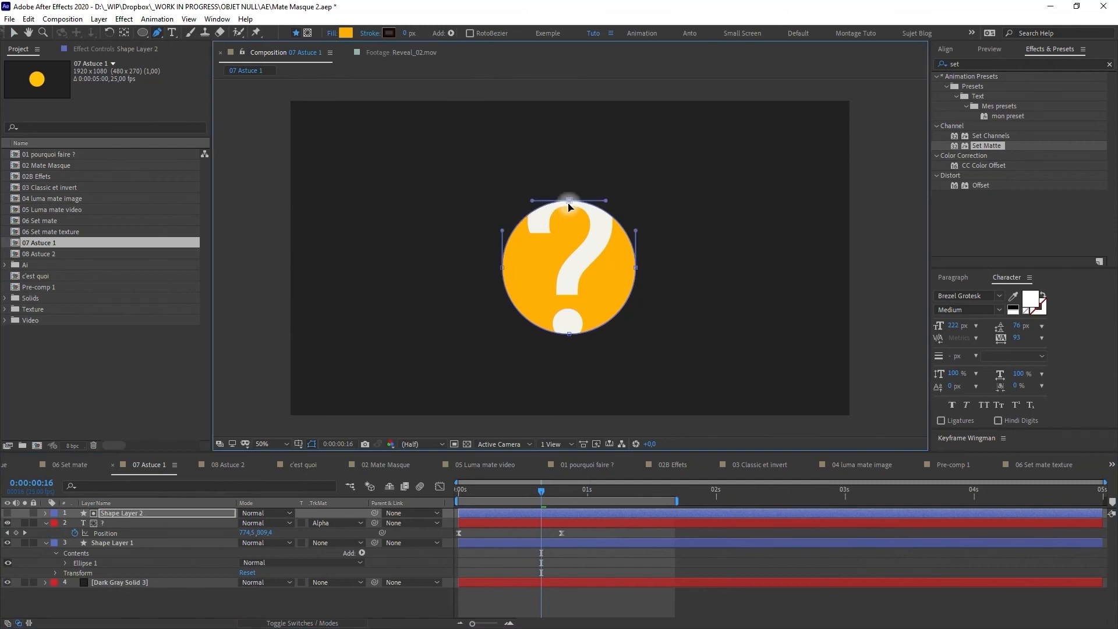
{"action": "left_click_drag", "start_coordinate": [568, 203], "coordinate": [570, 168]}
{"action": "left_click", "coordinate": [42, 516]}
{"action": "left_click", "coordinate": [56, 524]}
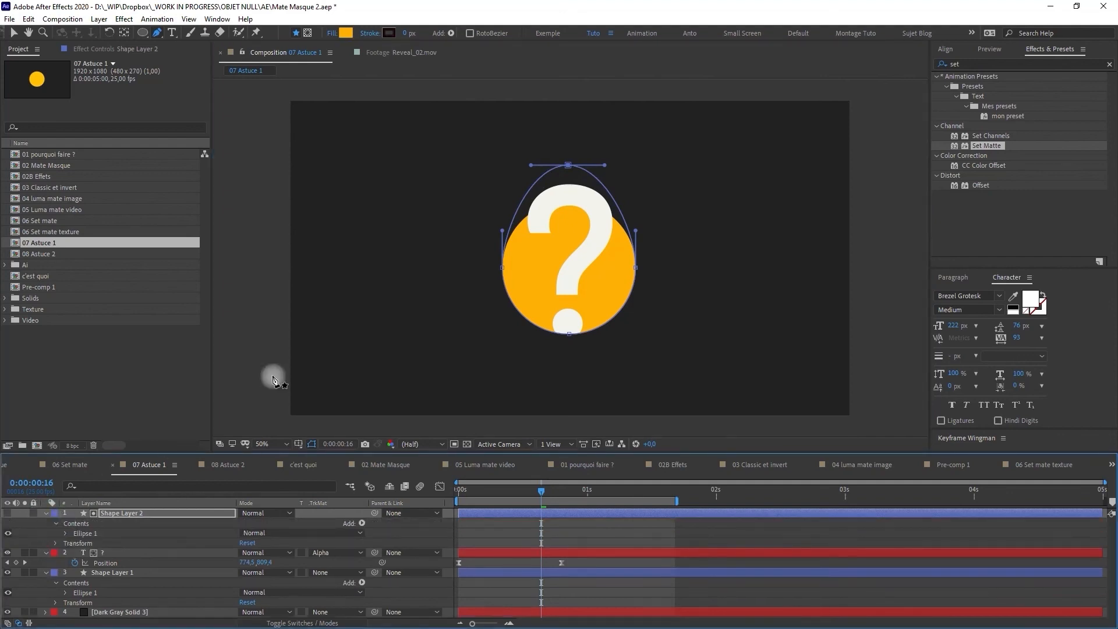
{"action": "right_click", "coordinate": [86, 536]}
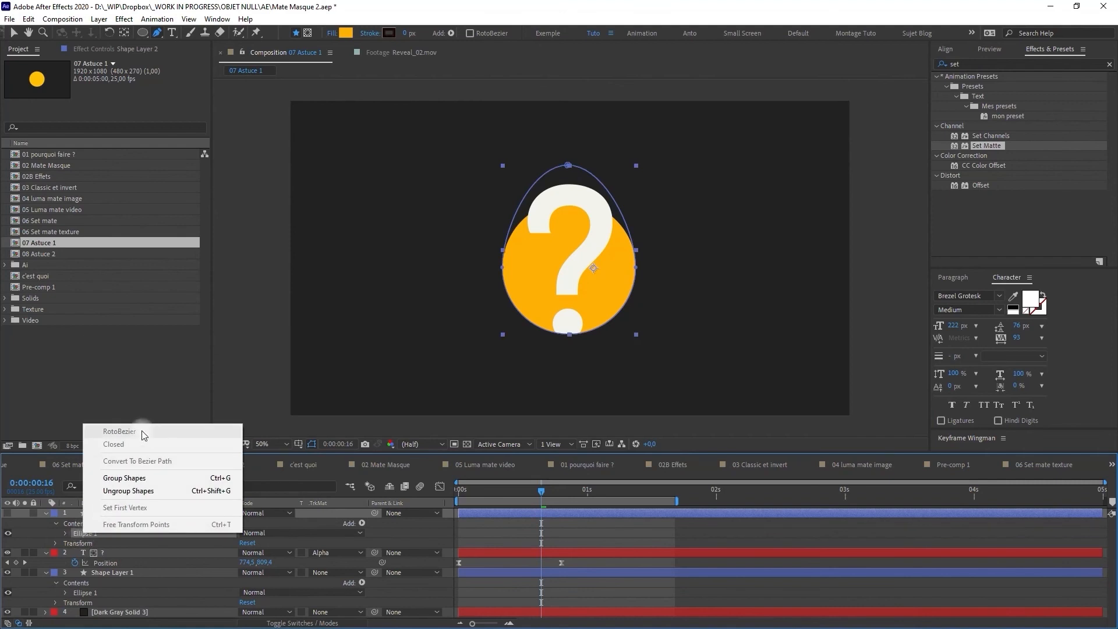
{"action": "left_click", "coordinate": [47, 514]}
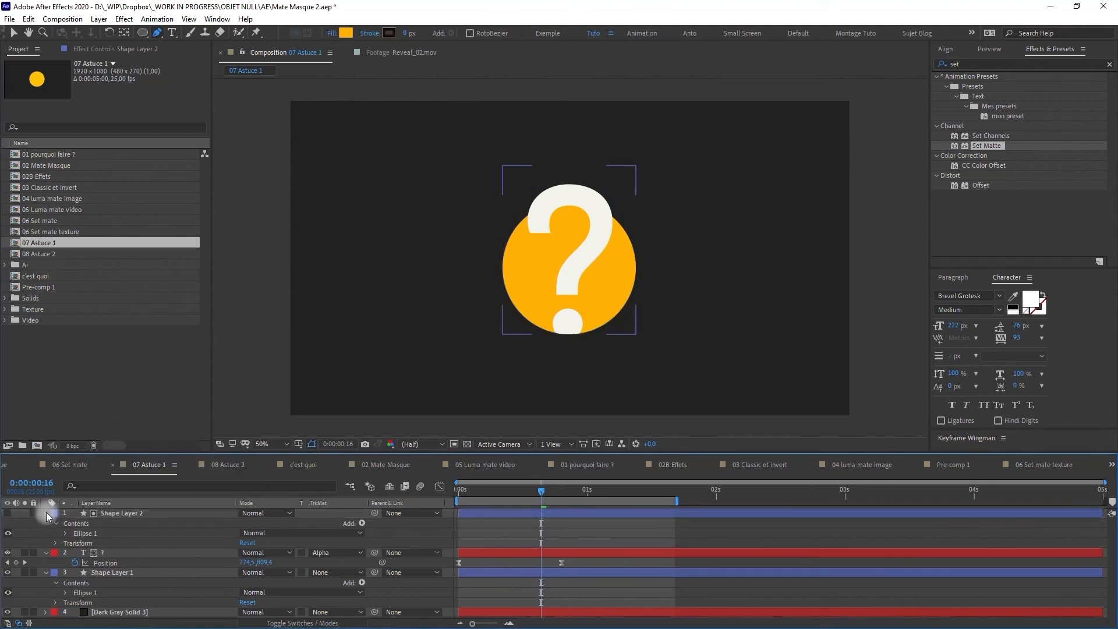
{"action": "left_click", "coordinate": [47, 513]}
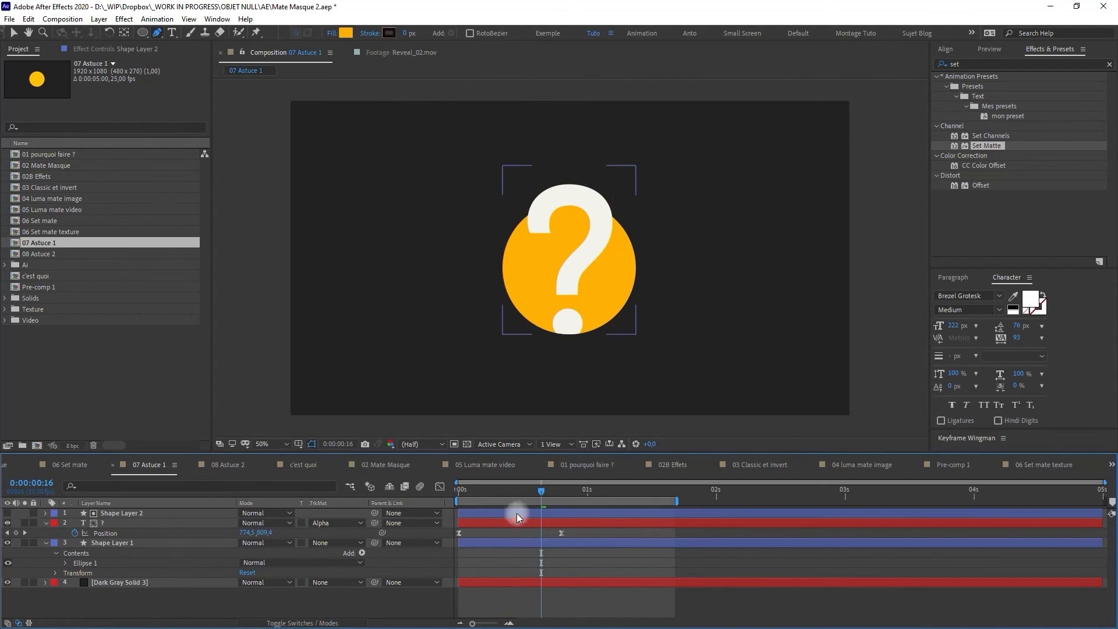
Raise the top vertex of the Shape Layer 2 matte further above the question mark and preview the animation
{"action": "mouse_move", "coordinate": [526, 491]}
{"action": "left_mouse_down"}
{"action": "mouse_move", "coordinate": [457, 500]}
{"action": "mouse_move", "coordinate": [530, 494]}
{"action": "left_mouse_up"}
{"action": "left_click", "coordinate": [539, 514]}
{"action": "left_click_drag", "start_coordinate": [570, 166], "coordinate": [571, 136]}
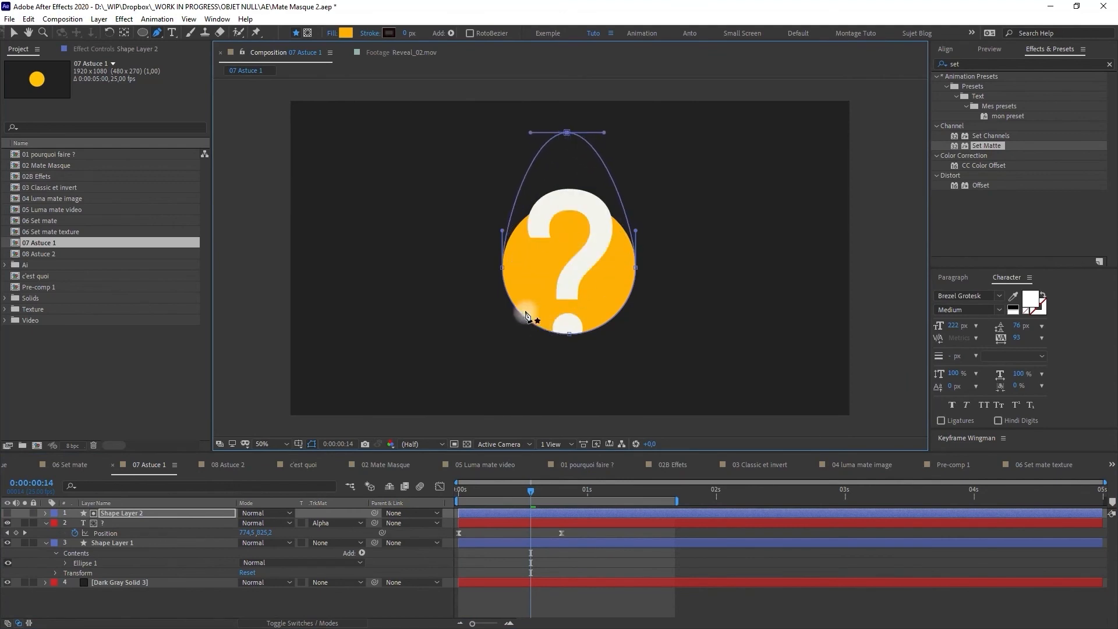
{"action": "key", "text": "space"}
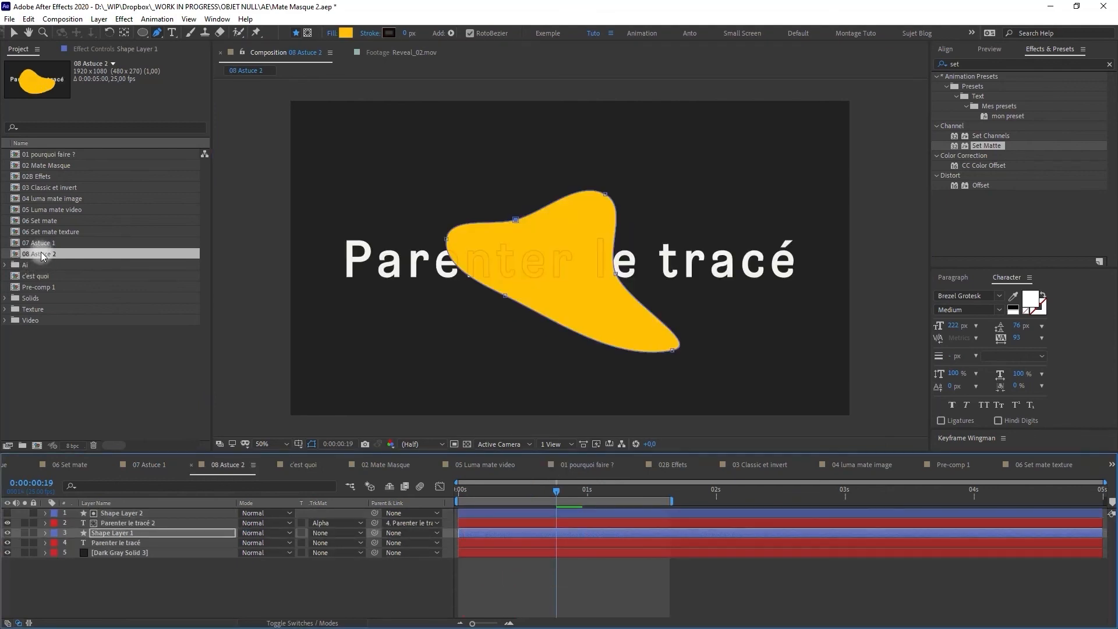
In the 08 Astuce 2 composition, try reshaping the yellow Shape Layer 1 by moving its right-hand vertex inward across the text
{"action": "left_click", "coordinate": [117, 533]}
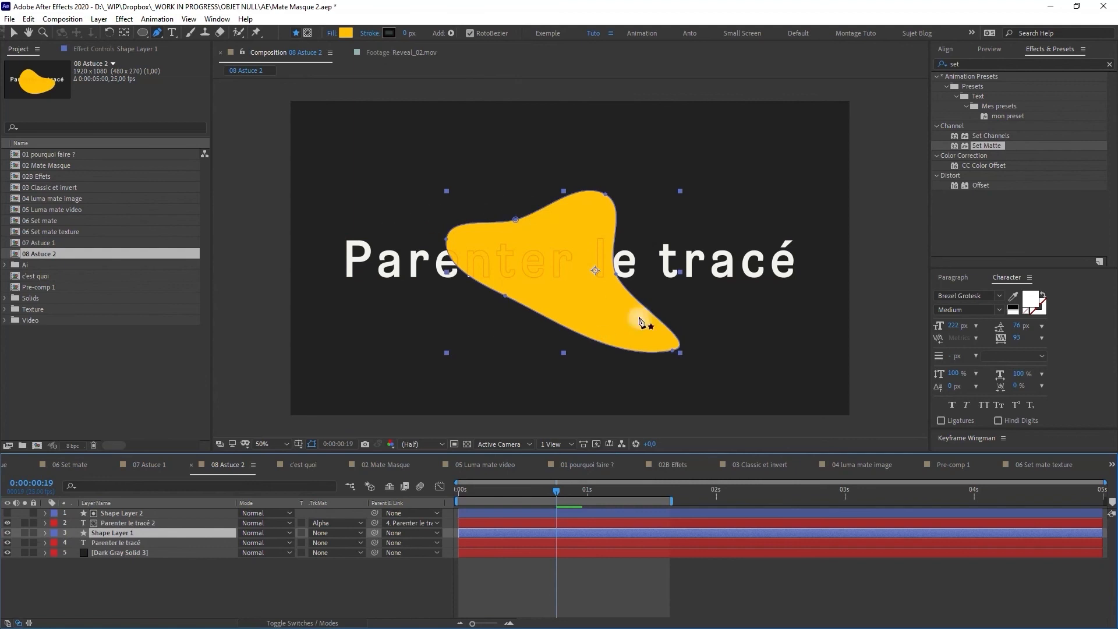
{"action": "left_click", "coordinate": [131, 513]}
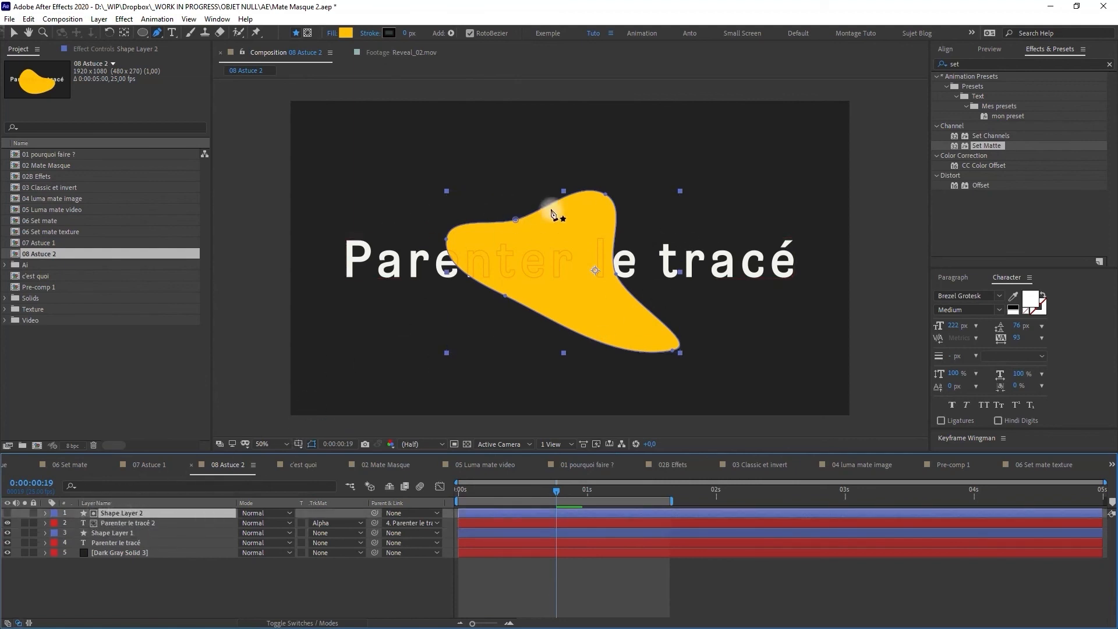
{"action": "left_click", "coordinate": [125, 532]}
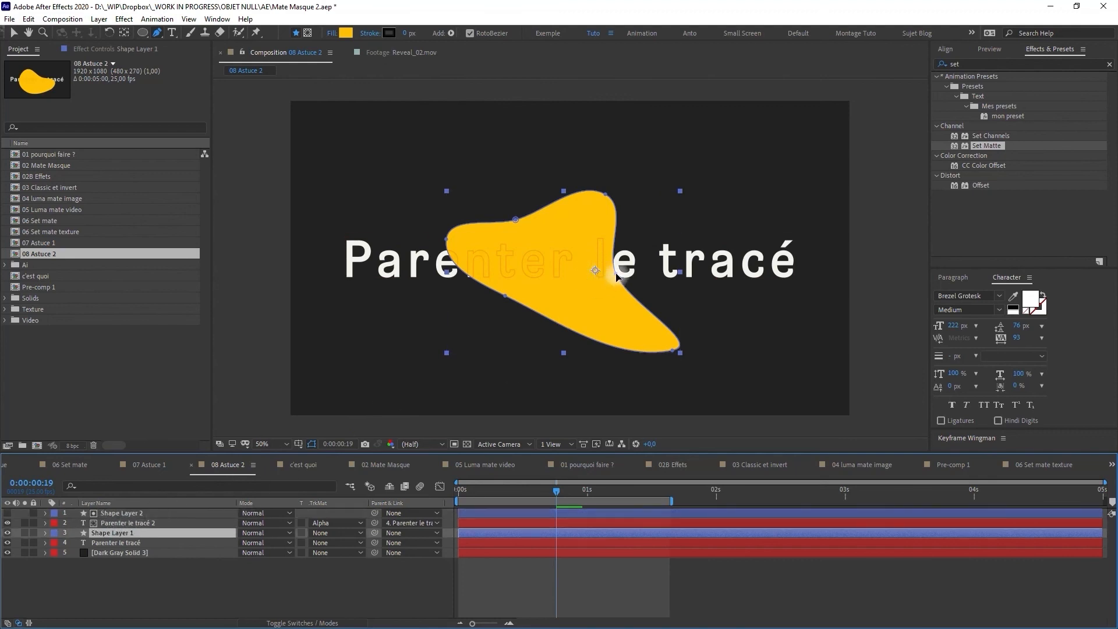
{"action": "left_click_drag", "start_coordinate": [618, 278], "coordinate": [522, 283]}
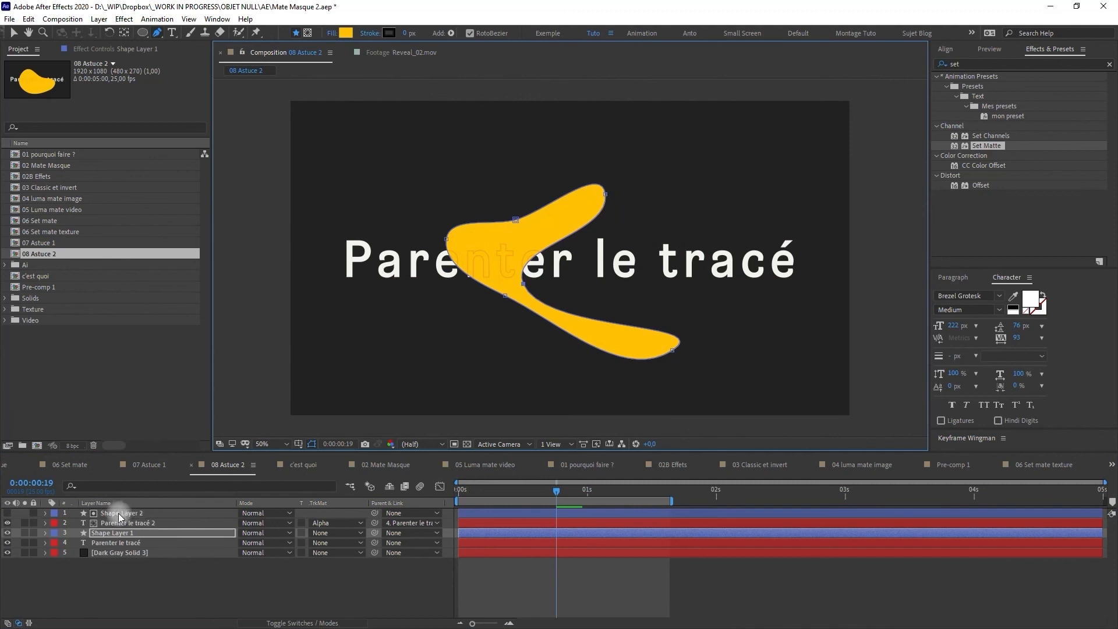
{"action": "left_click_drag", "start_coordinate": [523, 283], "coordinate": [578, 261]}
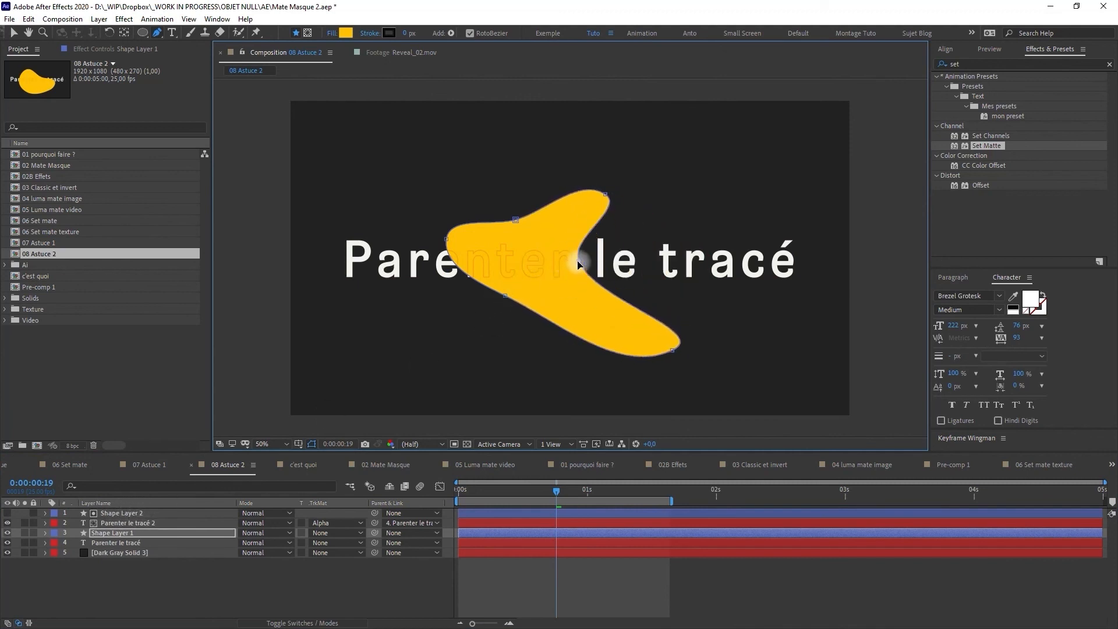
Delete Shape Layer 2, Parenter le tracé 2 and Shape Layer 1, keeping only the original text and the dark gray solid
{"action": "left_click", "coordinate": [118, 513], "text": "shift"}
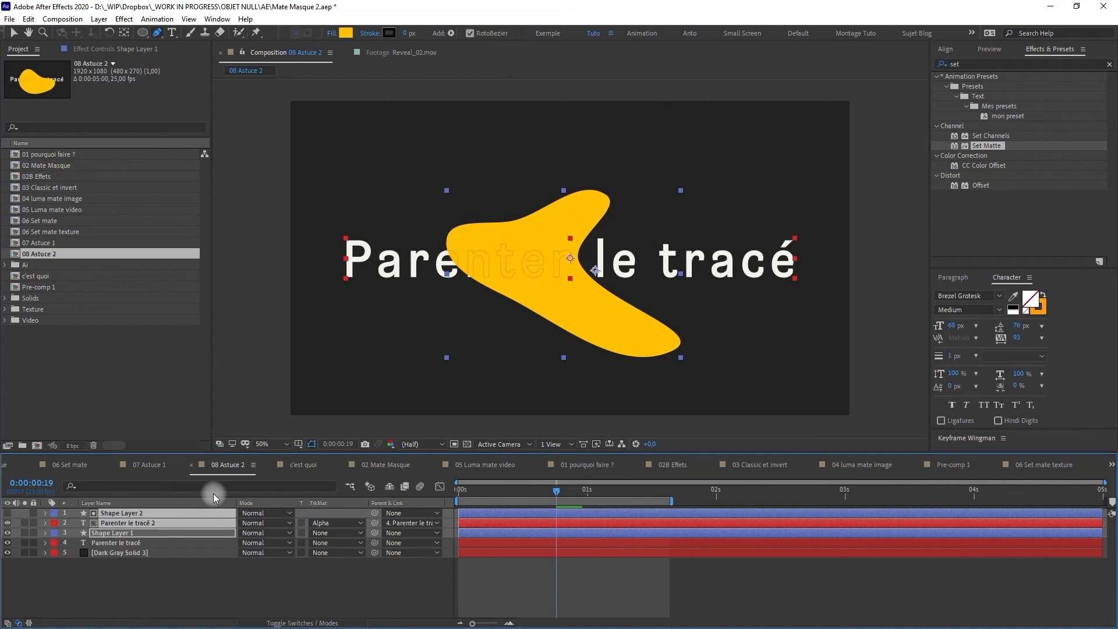
{"action": "key", "text": "BackSpace"}
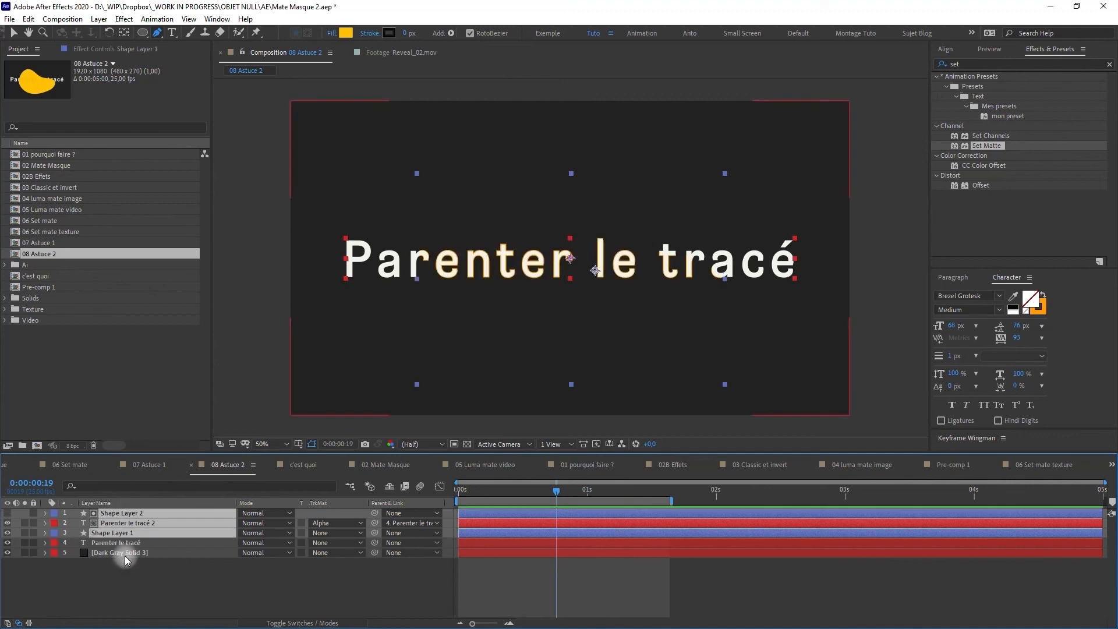
{"action": "key", "text": "BackSpace"}
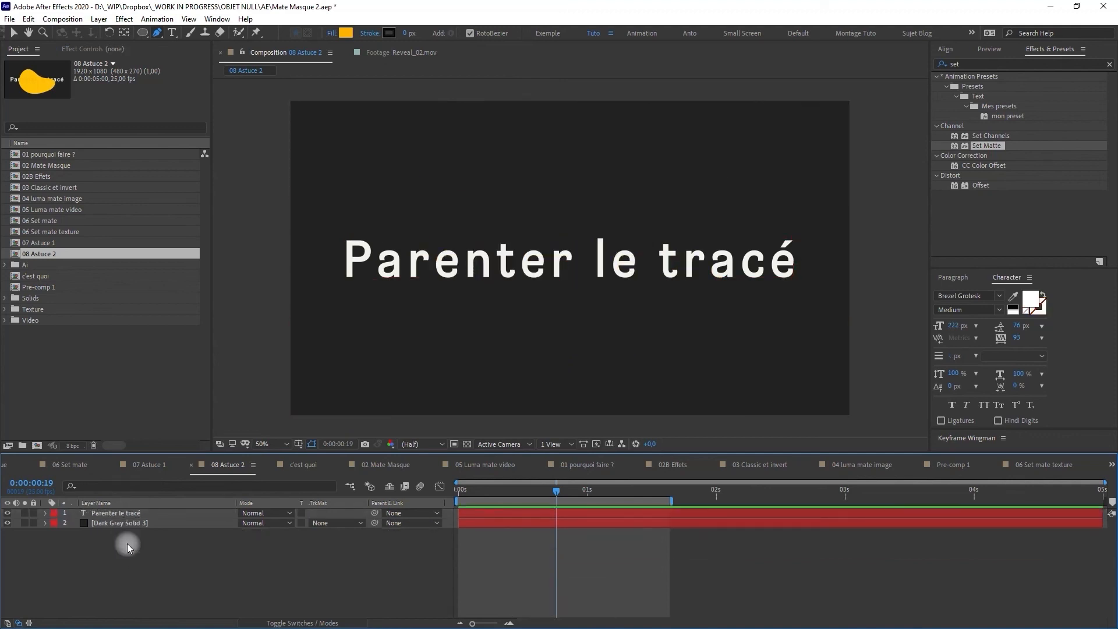
Draw a closed, curved orange-yellow shape over the text with the Pen tool and RotoBezier on, as a new shape layer
{"action": "left_click", "coordinate": [119, 510]}
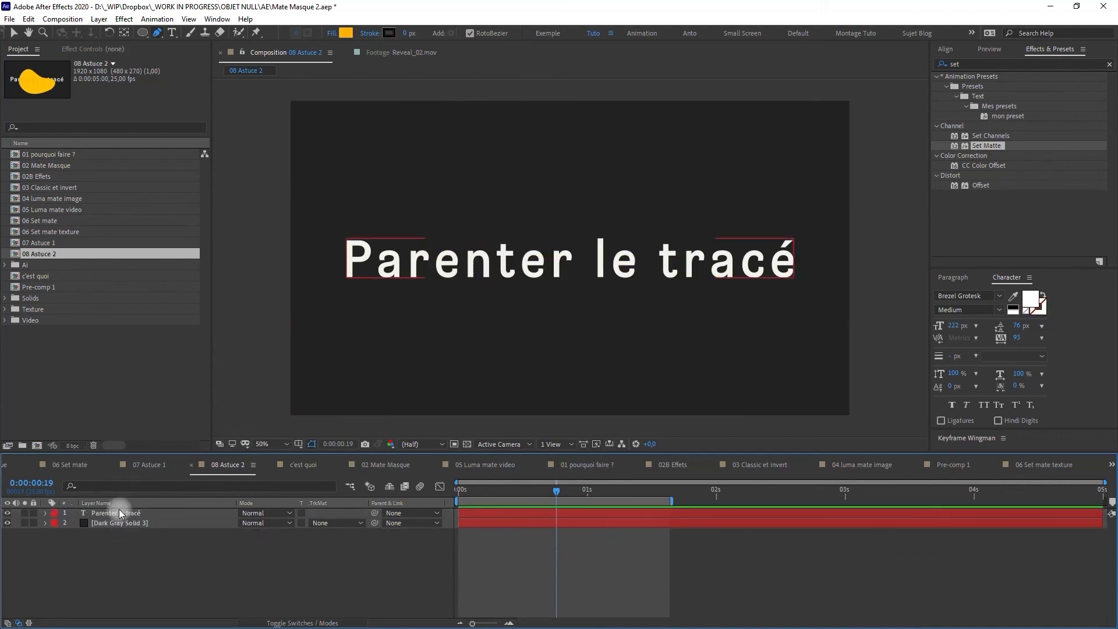
{"action": "left_click", "coordinate": [270, 559]}
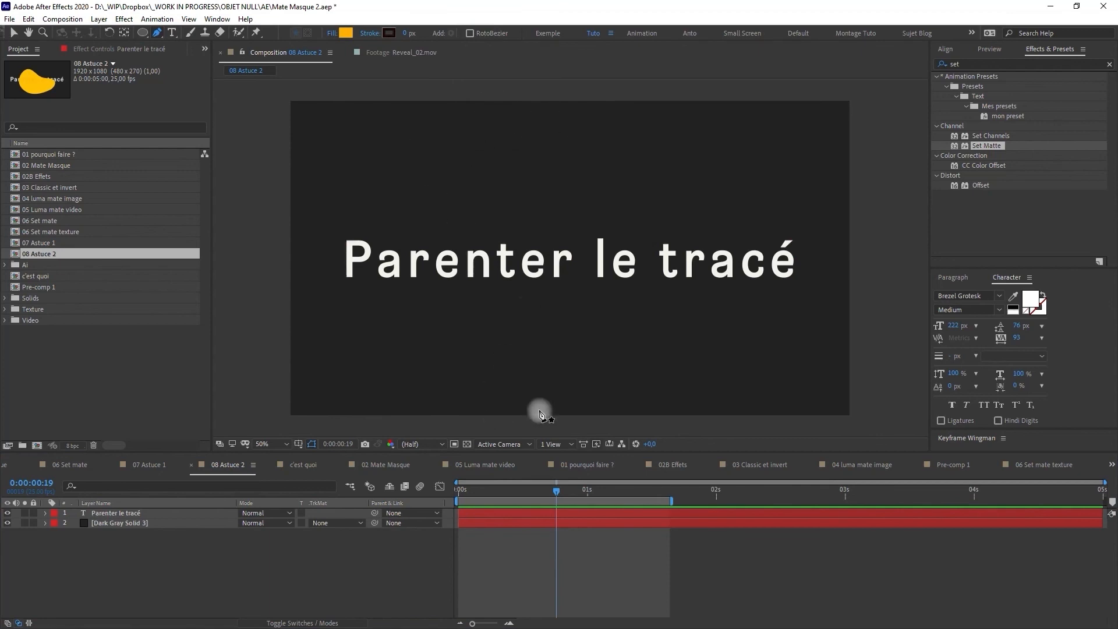
{"action": "left_click", "coordinate": [470, 33]}
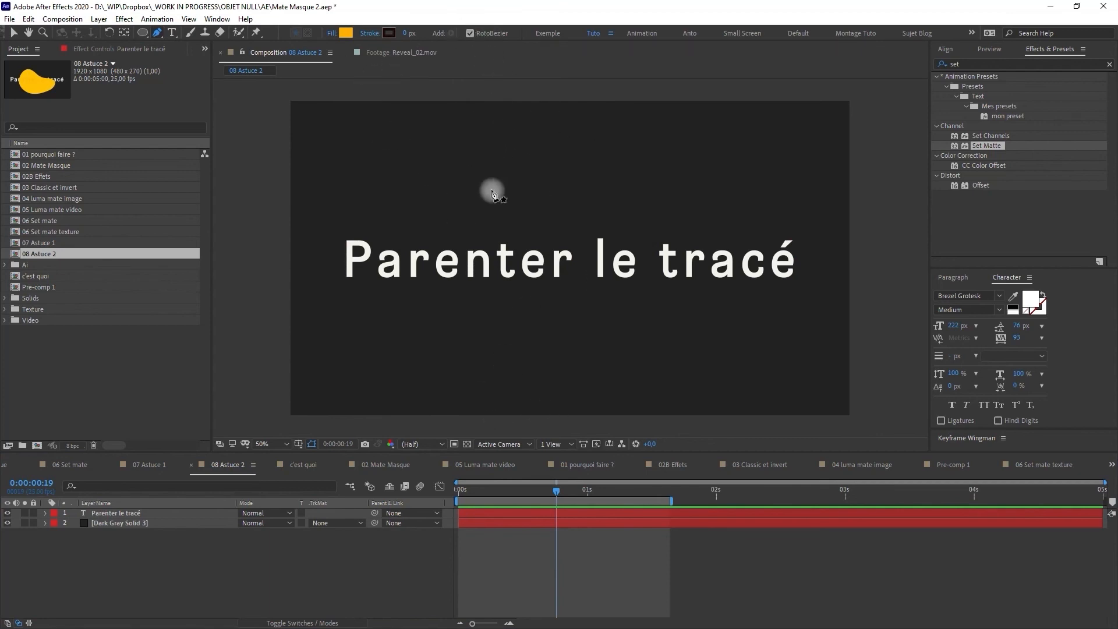
{"action": "left_click", "coordinate": [458, 194]}
{"action": "left_click", "coordinate": [432, 320]}
{"action": "left_click", "coordinate": [582, 335]}
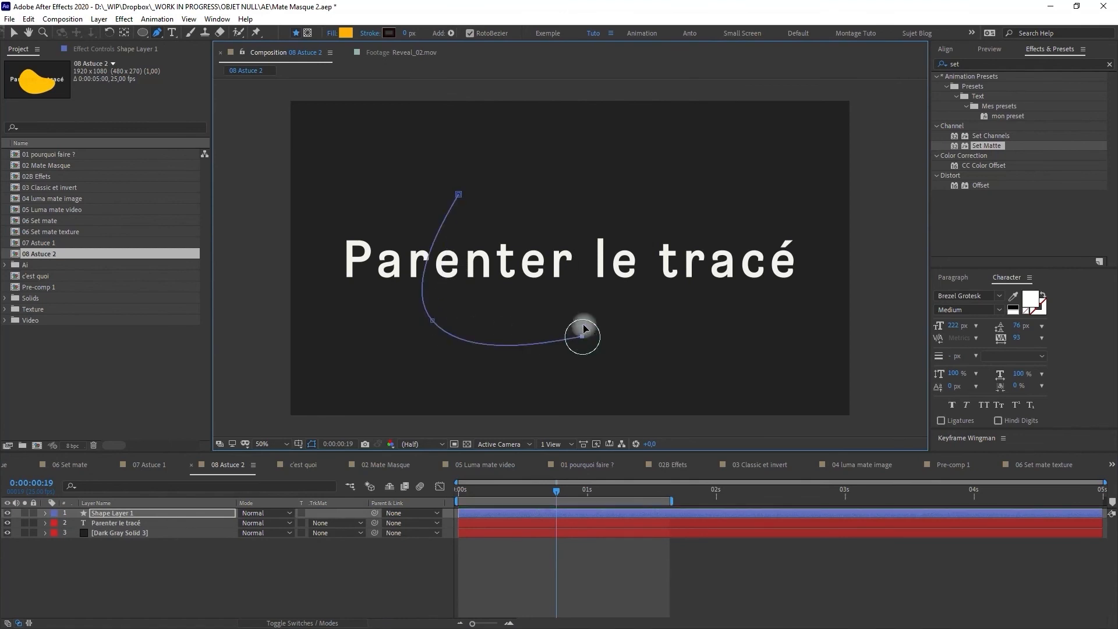
{"action": "left_click", "coordinate": [693, 303]}
{"action": "left_click", "coordinate": [781, 304]}
{"action": "left_click", "coordinate": [702, 197]}
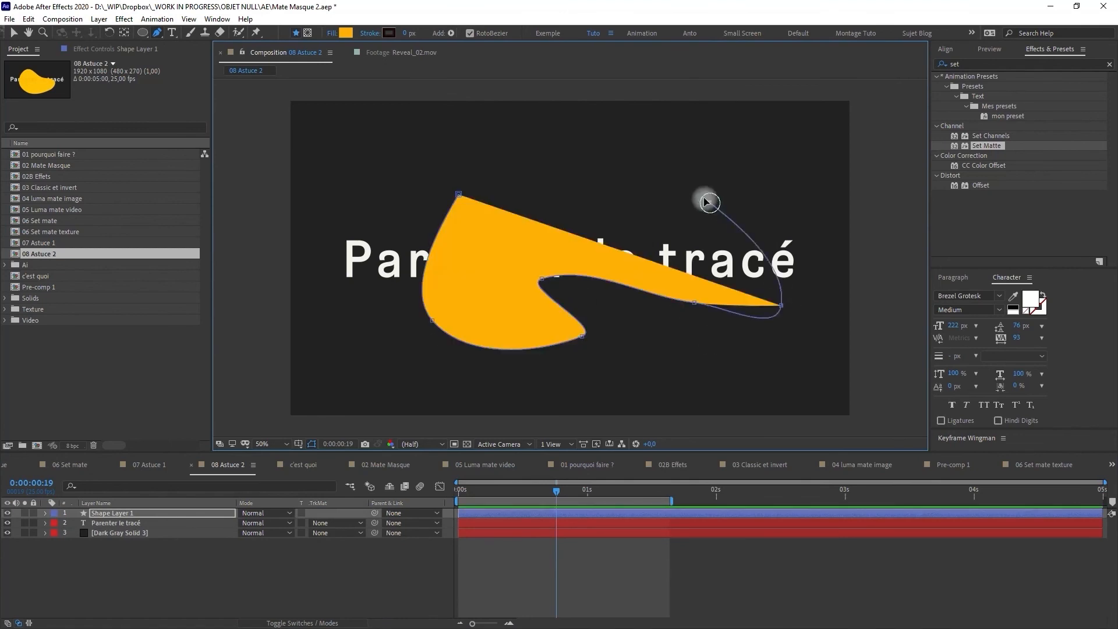
{"action": "left_click", "coordinate": [458, 194]}
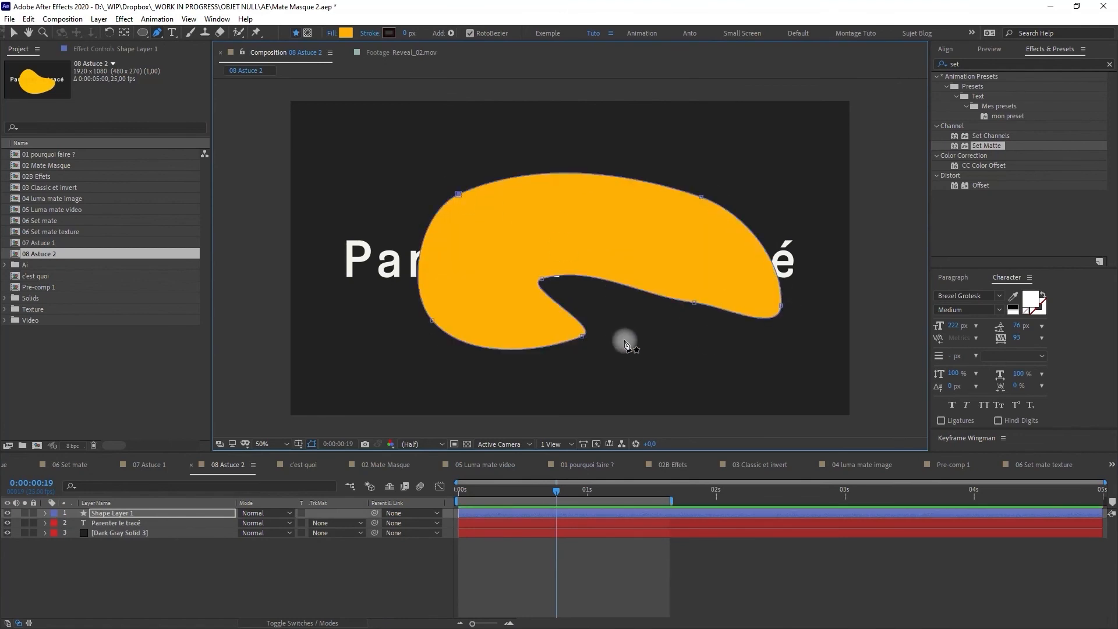
Move the shape's vertices to form a rounded blob with three drips hanging down over the text
{"action": "left_click_drag", "start_coordinate": [693, 303], "coordinate": [600, 229]}
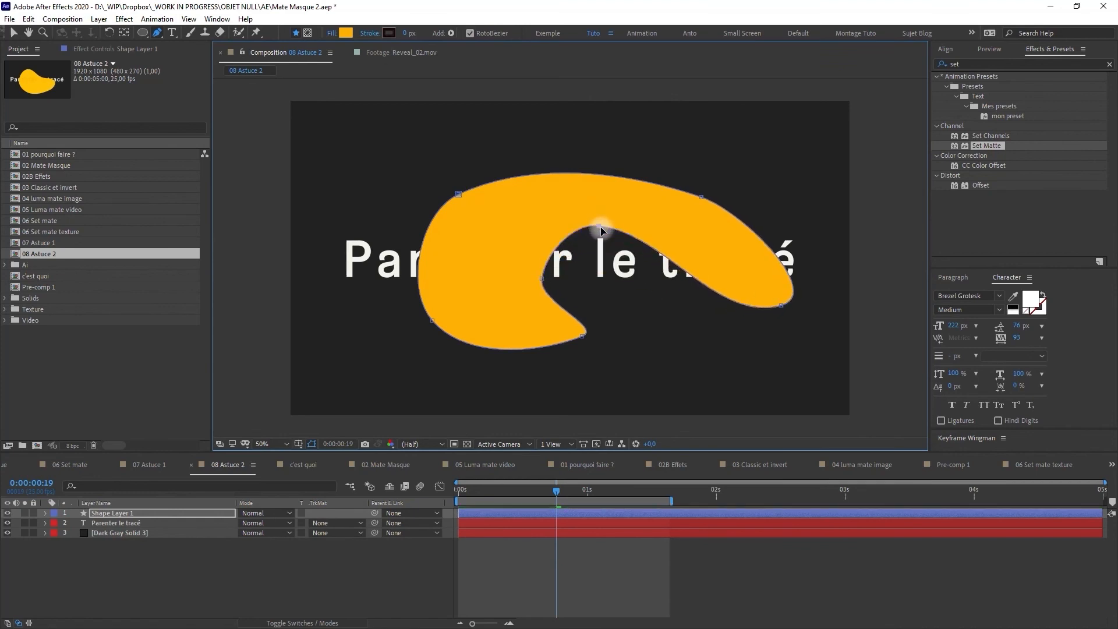
{"action": "left_click_drag", "start_coordinate": [777, 305], "coordinate": [674, 339]}
{"action": "left_click_drag", "start_coordinate": [582, 336], "coordinate": [504, 215]}
{"action": "left_click_drag", "start_coordinate": [542, 282], "coordinate": [561, 335]}
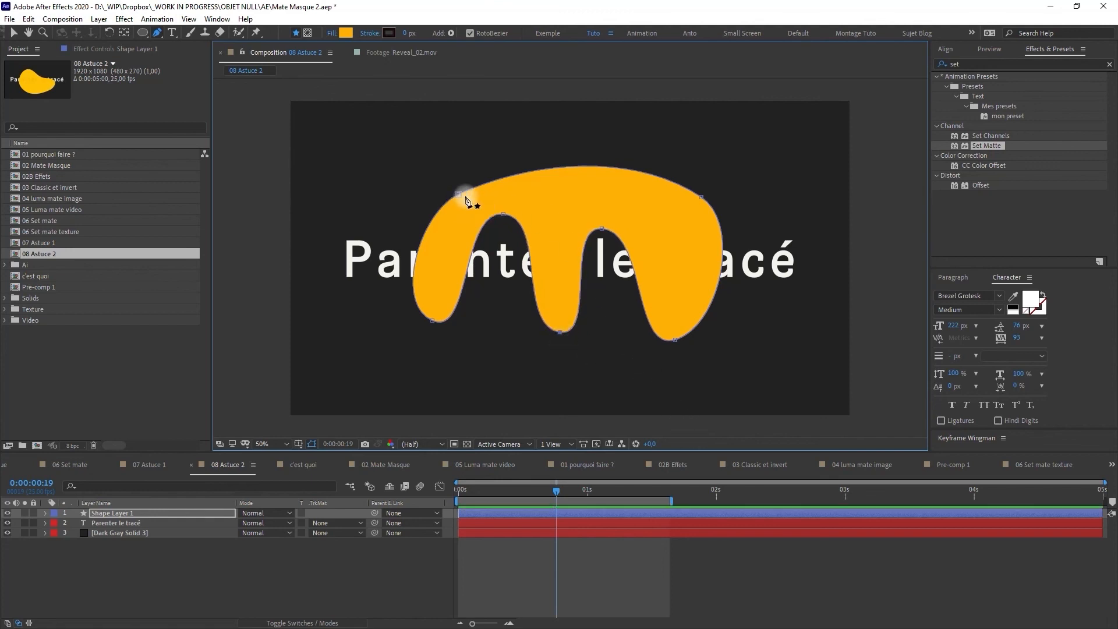
{"action": "left_click_drag", "start_coordinate": [460, 194], "coordinate": [458, 181]}
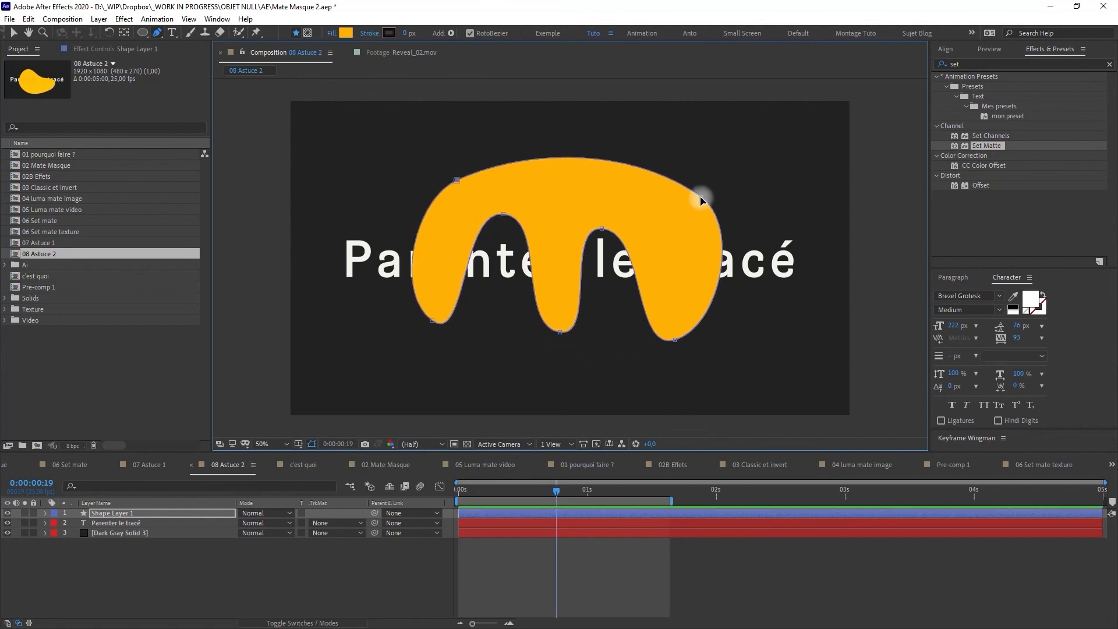
{"action": "left_click_drag", "start_coordinate": [702, 199], "coordinate": [721, 218]}
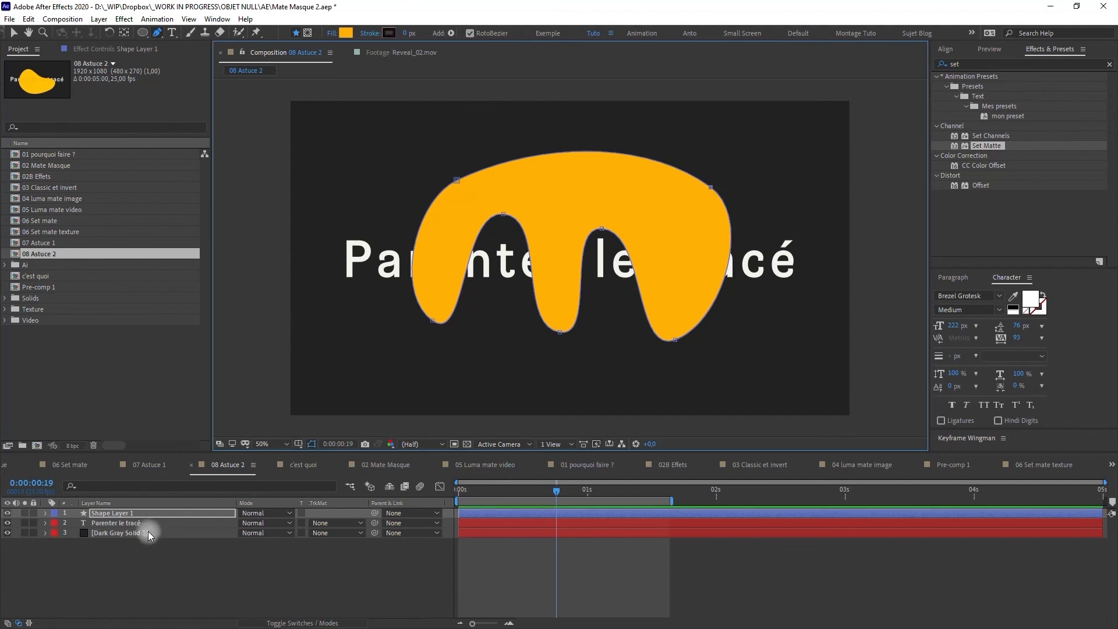
Duplicate the Parenter le tracé text layer above Shape Layer 1 and swap the copy's fill and stroke to make it an outline
{"action": "left_click", "coordinate": [147, 522]}
{"action": "key", "text": "ctrl+d"}
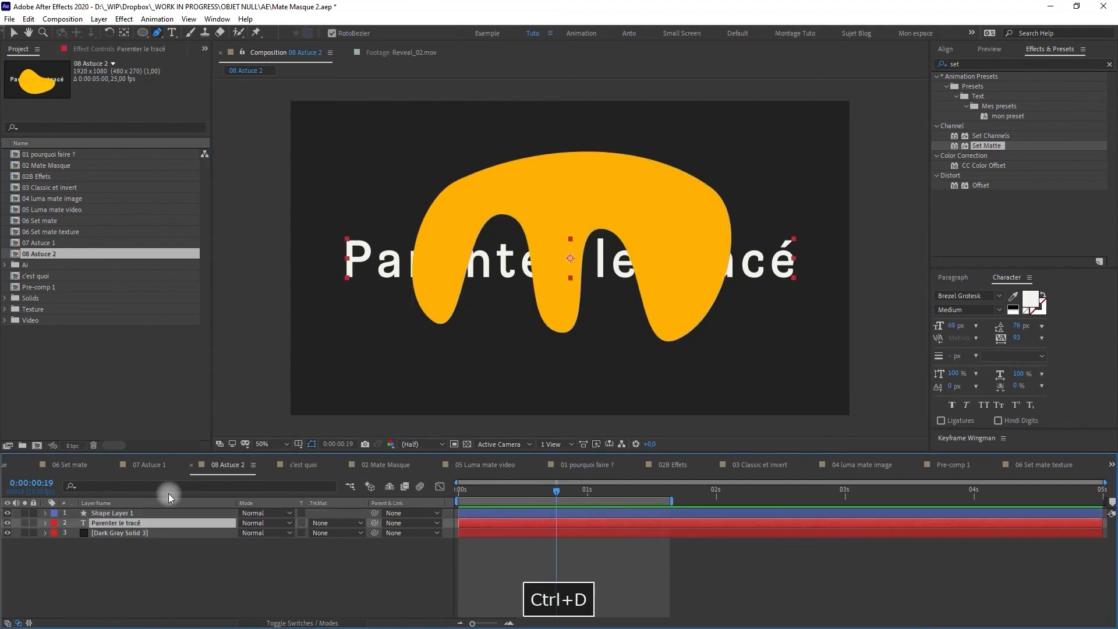
{"action": "left_click_drag", "start_coordinate": [145, 525], "coordinate": [138, 511]}
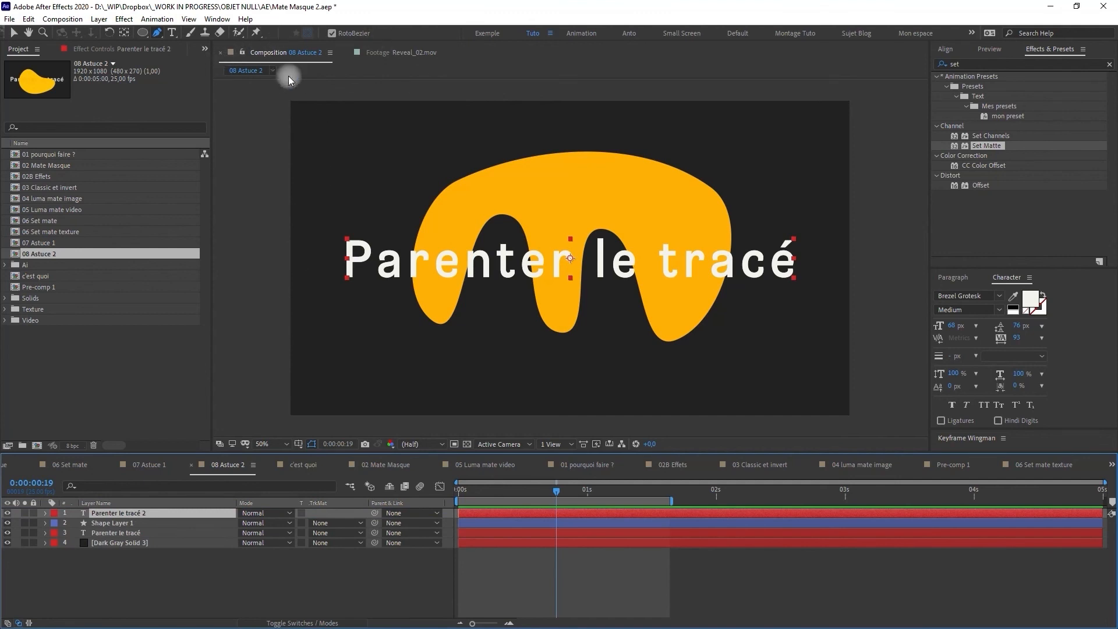
{"action": "left_click", "coordinate": [1042, 296]}
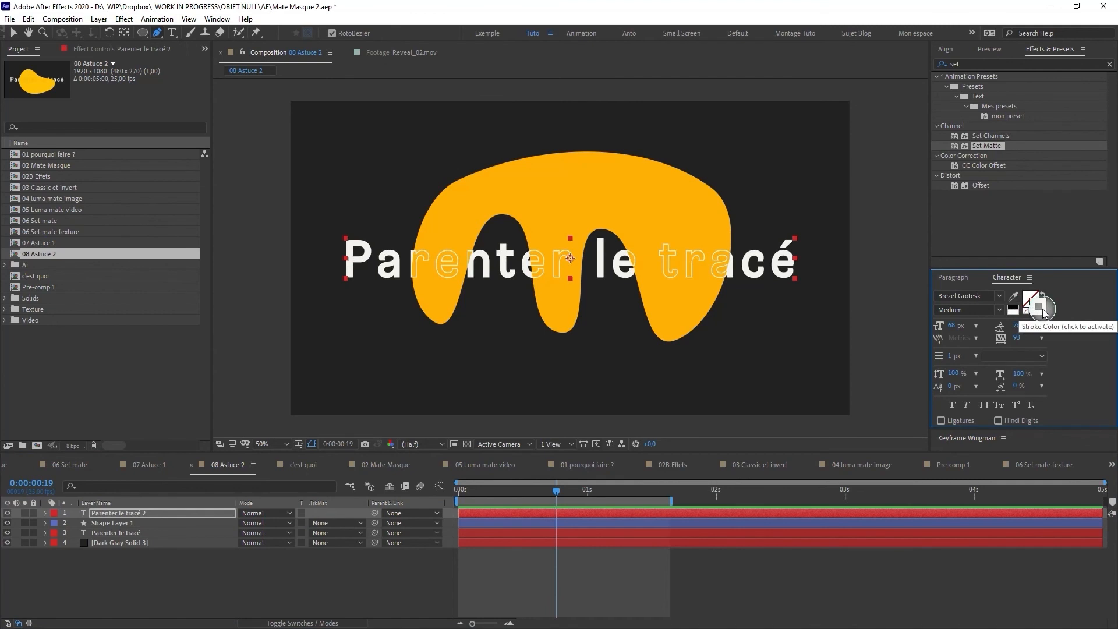
Try a light blue stroke color on the outlined text copy
{"action": "left_click", "coordinate": [1038, 315]}
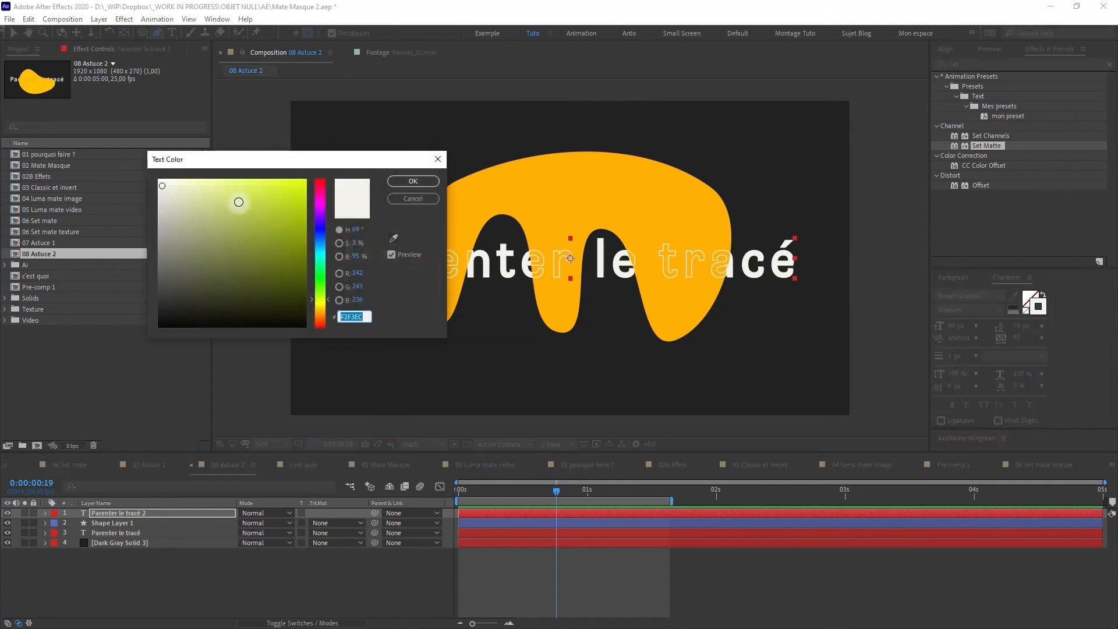
{"action": "left_click_drag", "start_coordinate": [324, 278], "coordinate": [320, 232]}
{"action": "mouse_move", "coordinate": [274, 193]}
{"action": "left_mouse_down"}
{"action": "mouse_move", "coordinate": [297, 198]}
{"action": "mouse_move", "coordinate": [313, 174]}
{"action": "mouse_move", "coordinate": [274, 192]}
{"action": "mouse_move", "coordinate": [243, 176]}
{"action": "left_mouse_up"}
{"action": "left_click", "coordinate": [414, 181]}
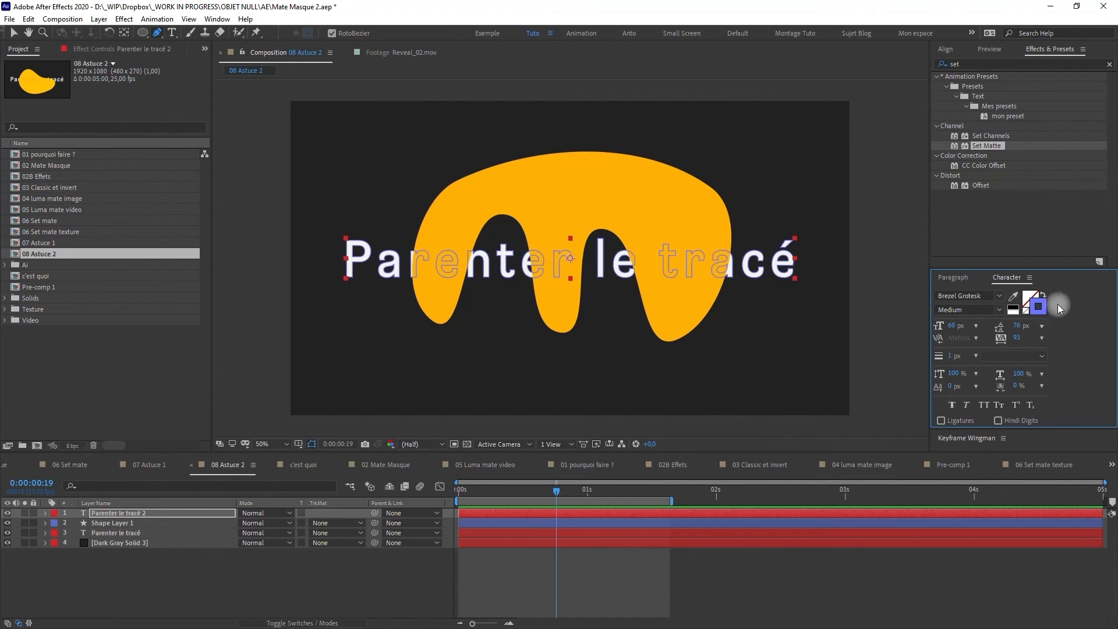
Set the outlined text copy's stroke color to orange FF5C03
{"action": "left_click", "coordinate": [1038, 306]}
{"action": "left_click", "coordinate": [300, 229]}
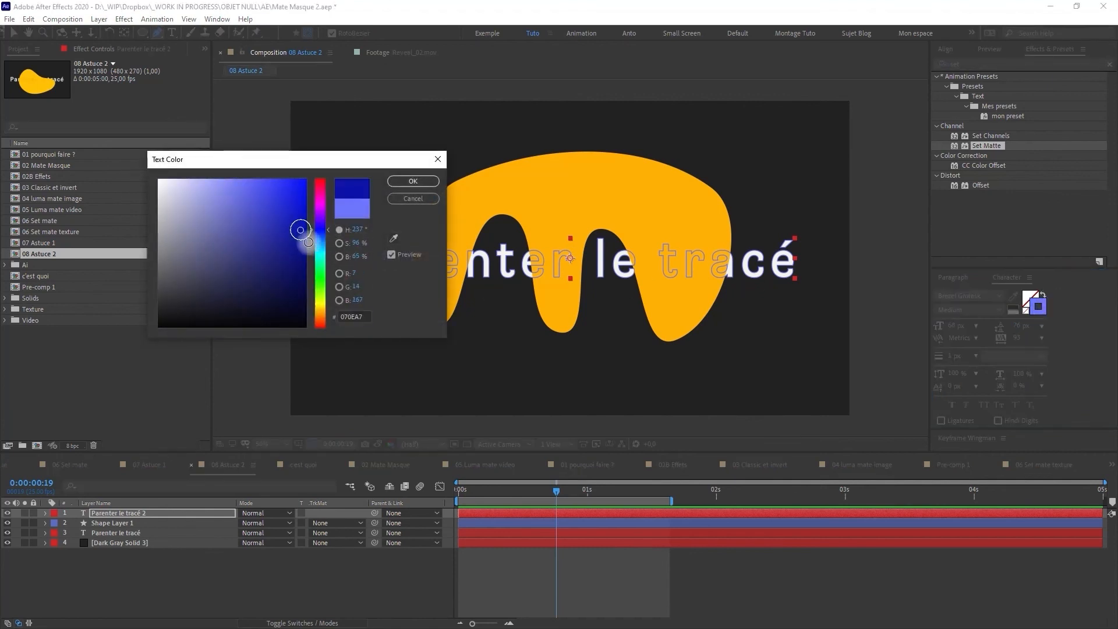
{"action": "left_click_drag", "start_coordinate": [319, 242], "coordinate": [329, 324]}
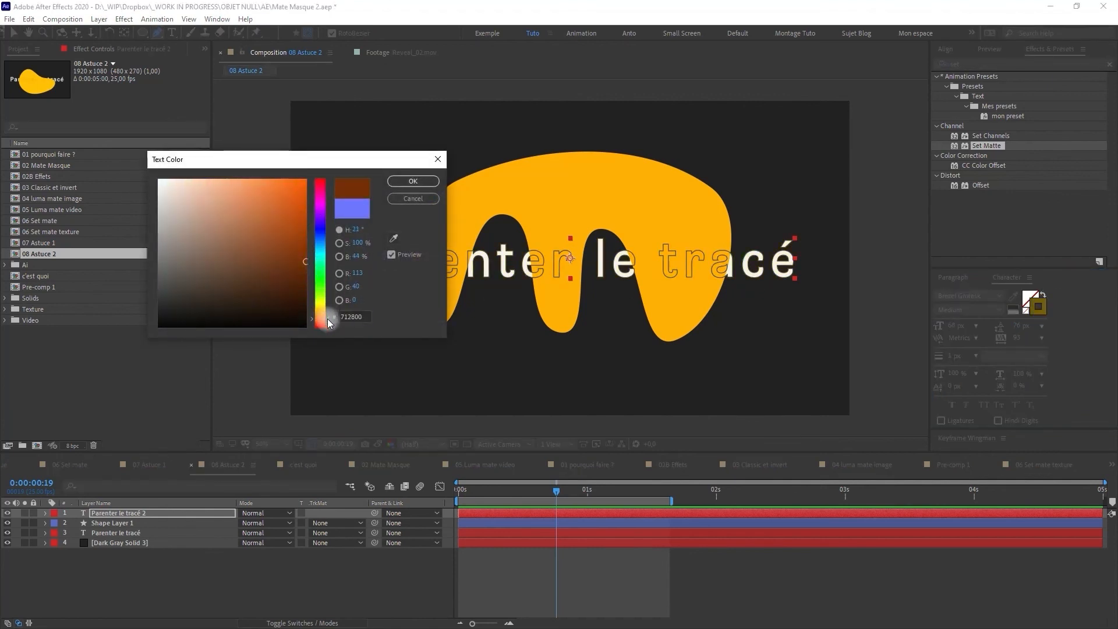
{"action": "left_click_drag", "start_coordinate": [305, 250], "coordinate": [304, 178]}
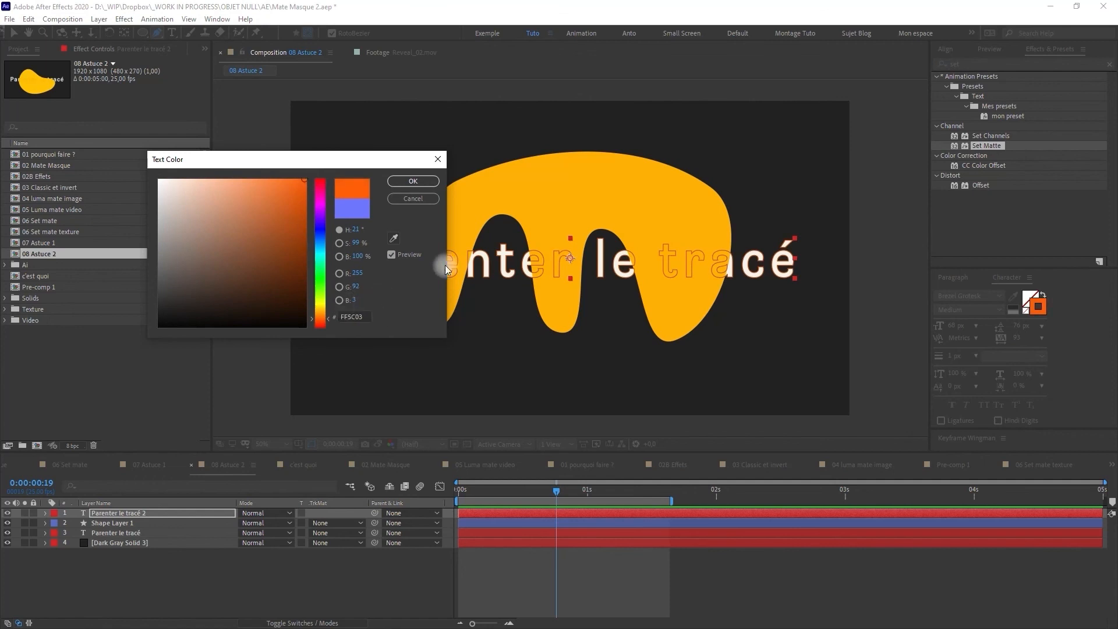
{"action": "left_click", "coordinate": [413, 181]}
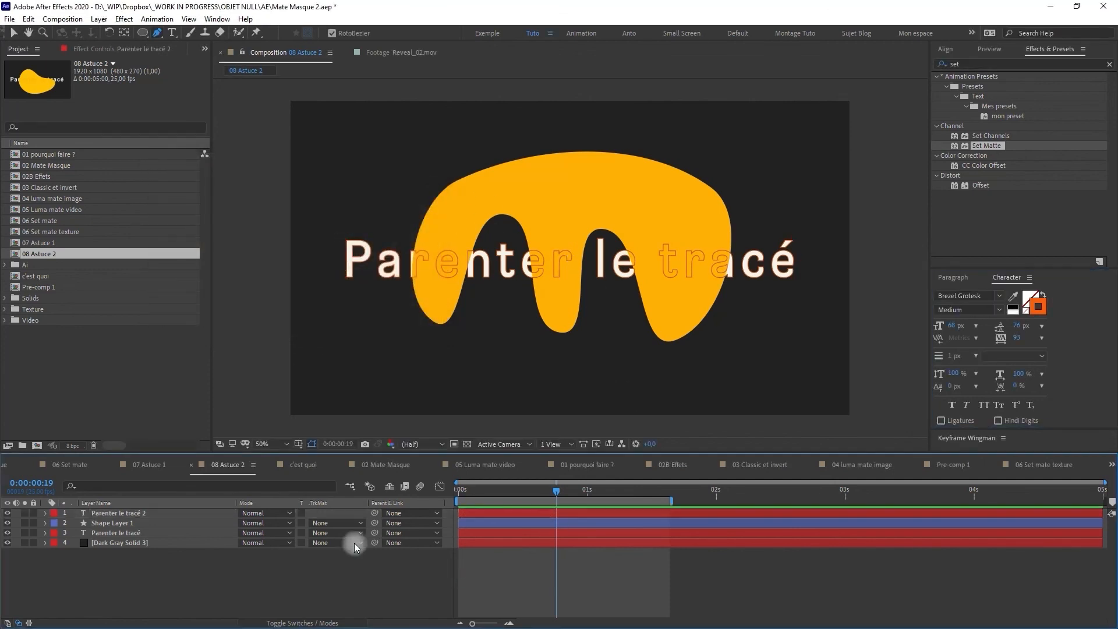
Duplicate Shape Layer 1 and place the copy above the outlined Parenter le tracé 2 text layer
{"action": "left_click", "coordinate": [124, 522]}
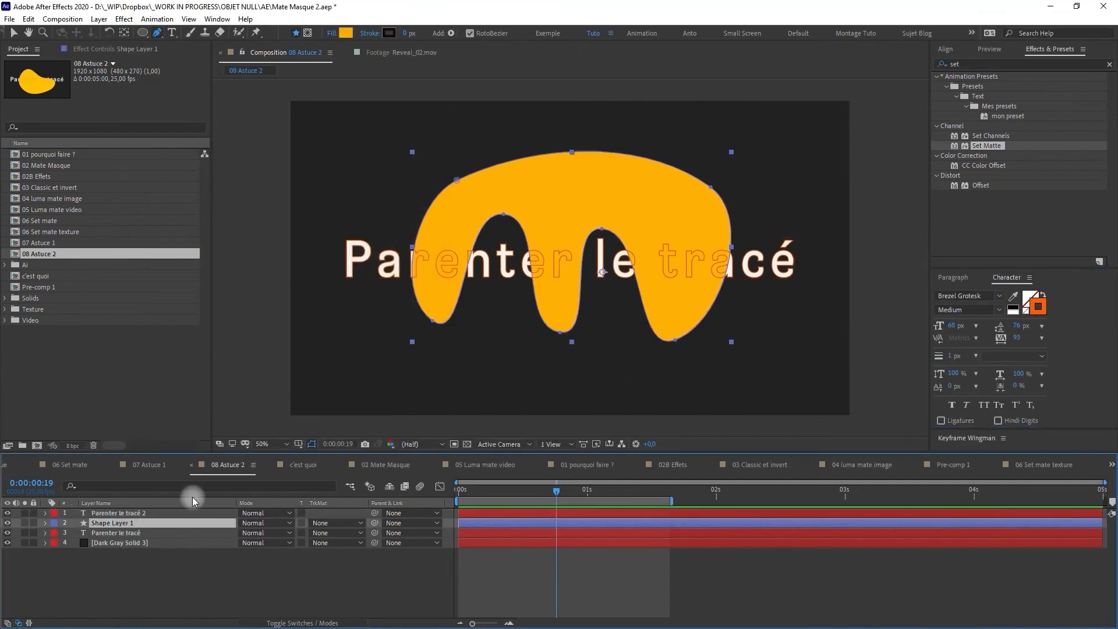
{"action": "key", "text": "ctrl+d"}
{"action": "left_click_drag", "start_coordinate": [132, 519], "coordinate": [131, 517]}
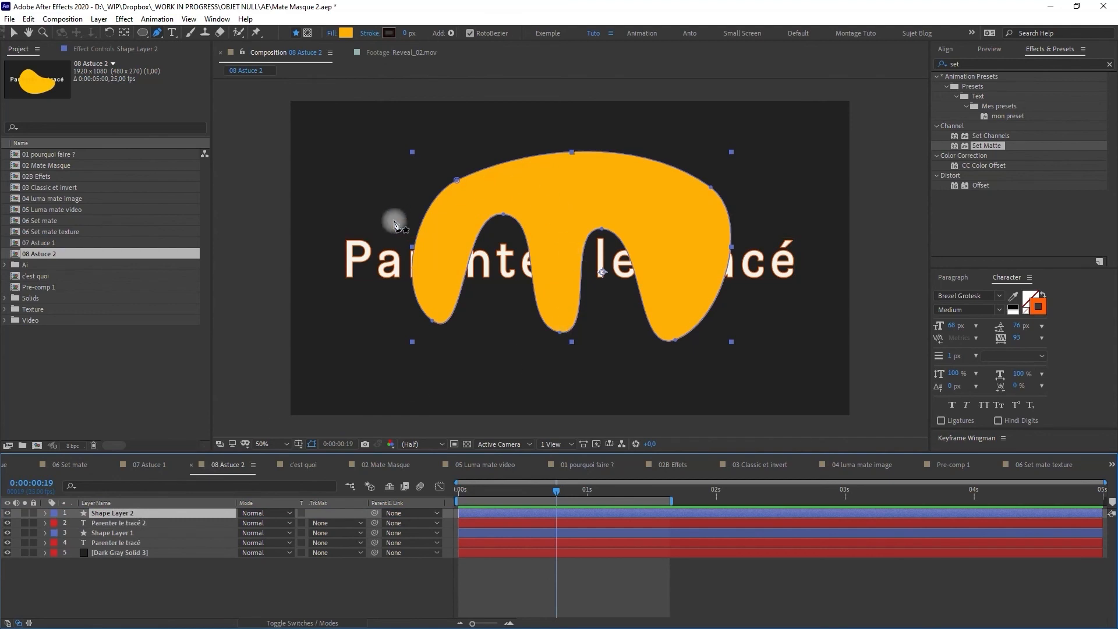
Set the Parenter le tracé 2 layer's track matte to Alpha Matte "Shape Layer 2"
{"action": "left_click", "coordinate": [118, 524]}
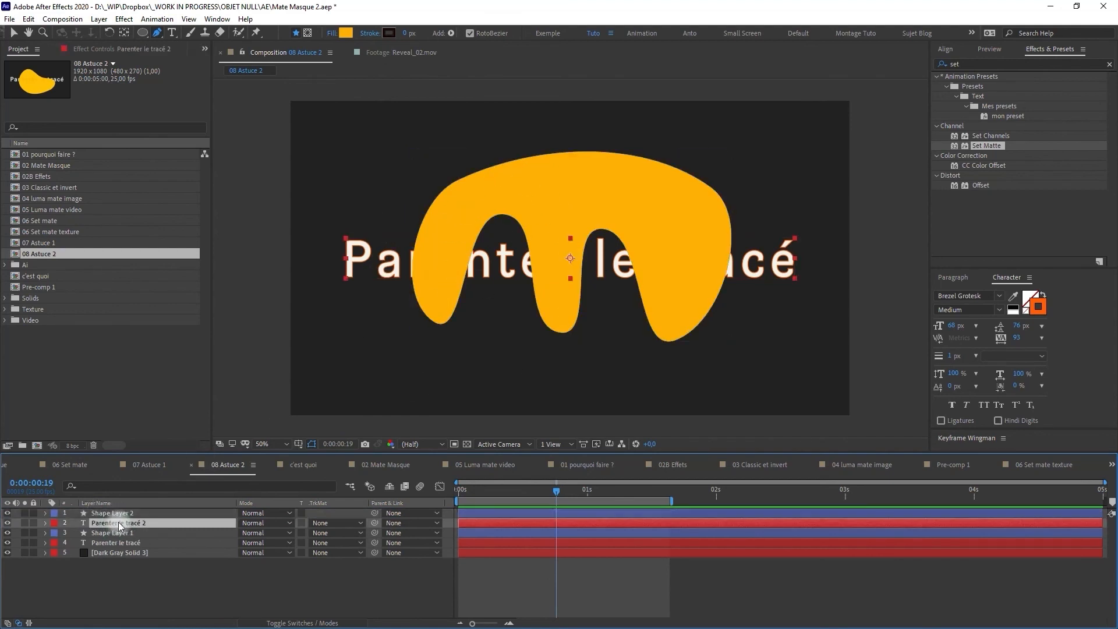
{"action": "left_click", "coordinate": [336, 523]}
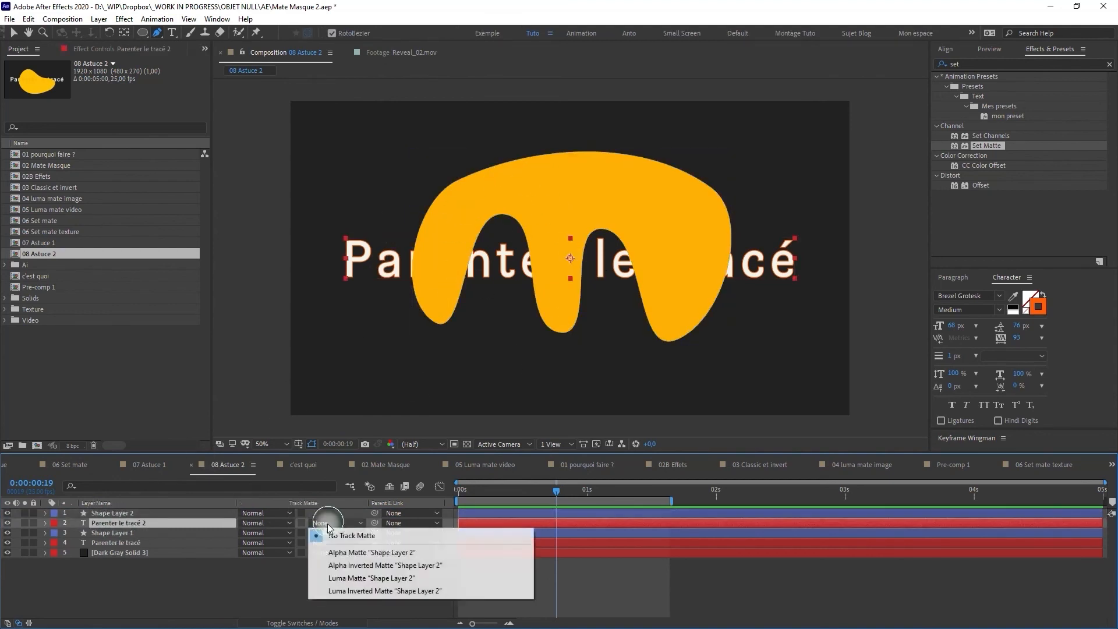
{"action": "left_click", "coordinate": [349, 555]}
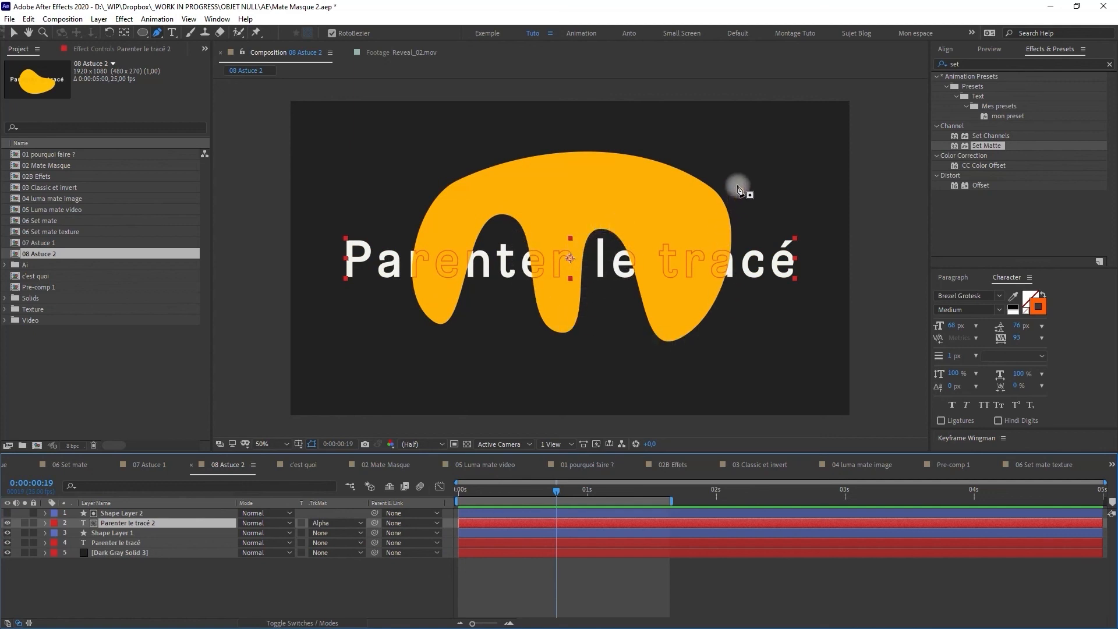
Try lowering the path point between the second and third drips of Shape Layer 1
{"action": "left_click", "coordinate": [120, 513]}
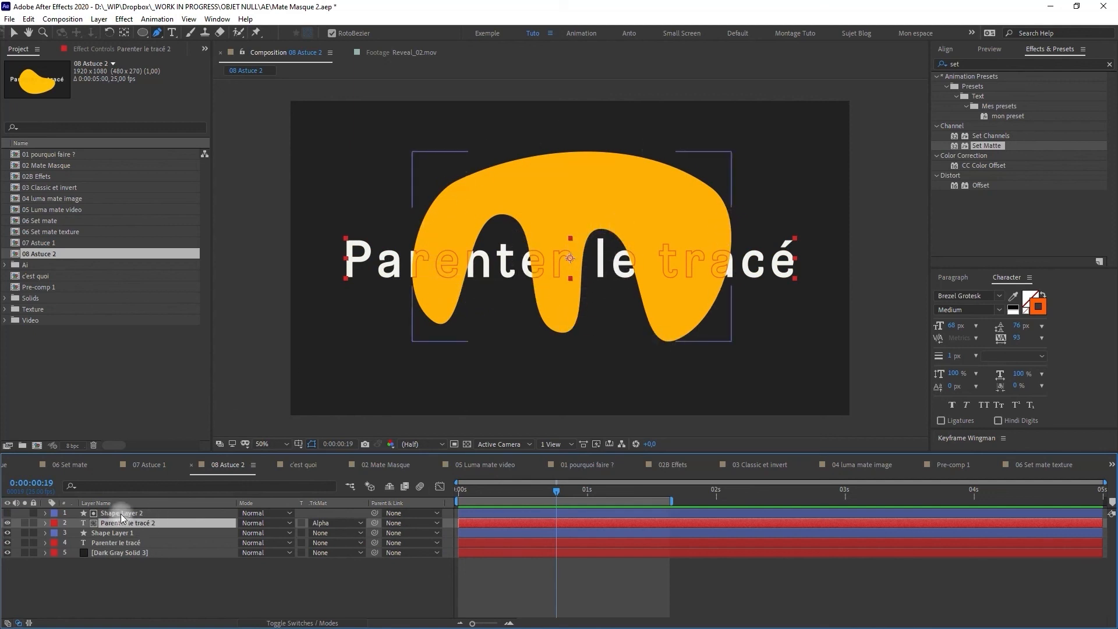
{"action": "left_click", "coordinate": [114, 535]}
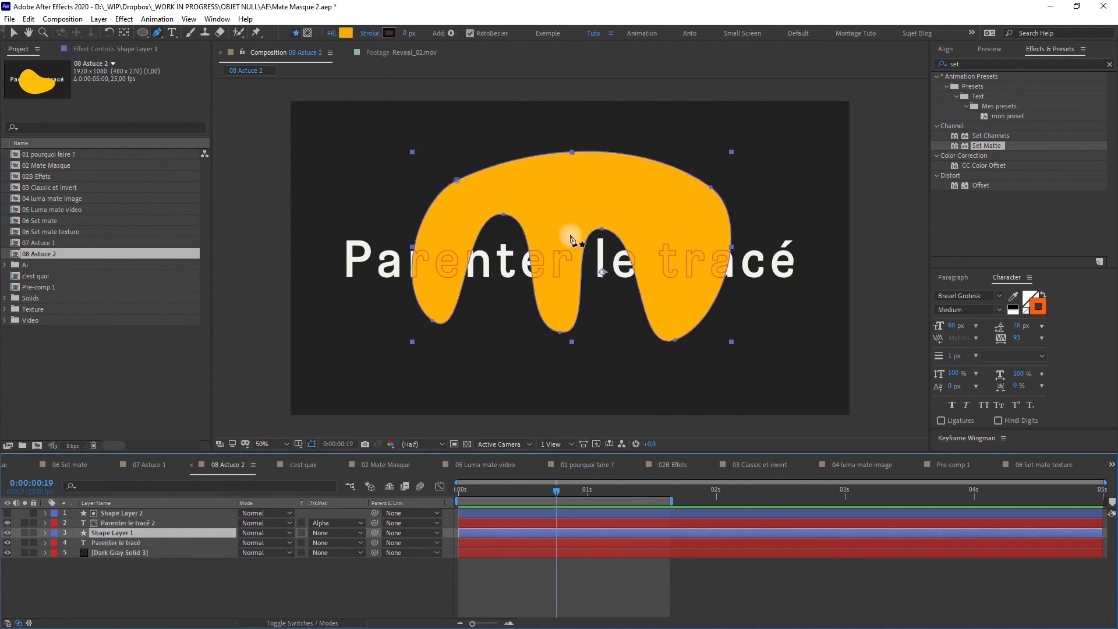
{"action": "left_click_drag", "start_coordinate": [602, 229], "coordinate": [593, 269]}
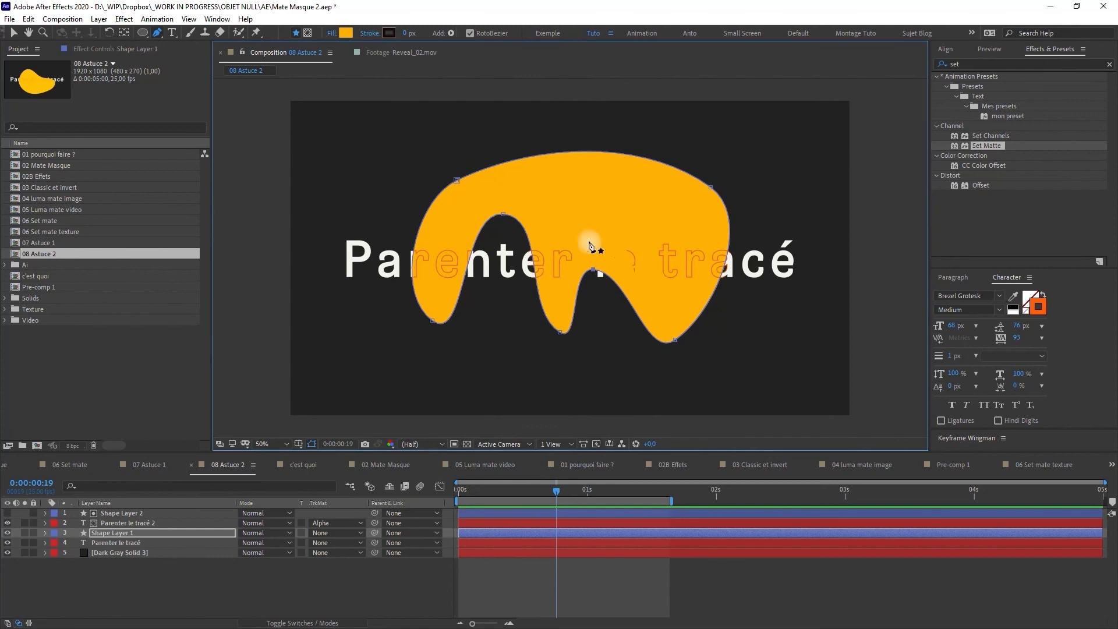
{"action": "key", "text": "ctrl+z"}
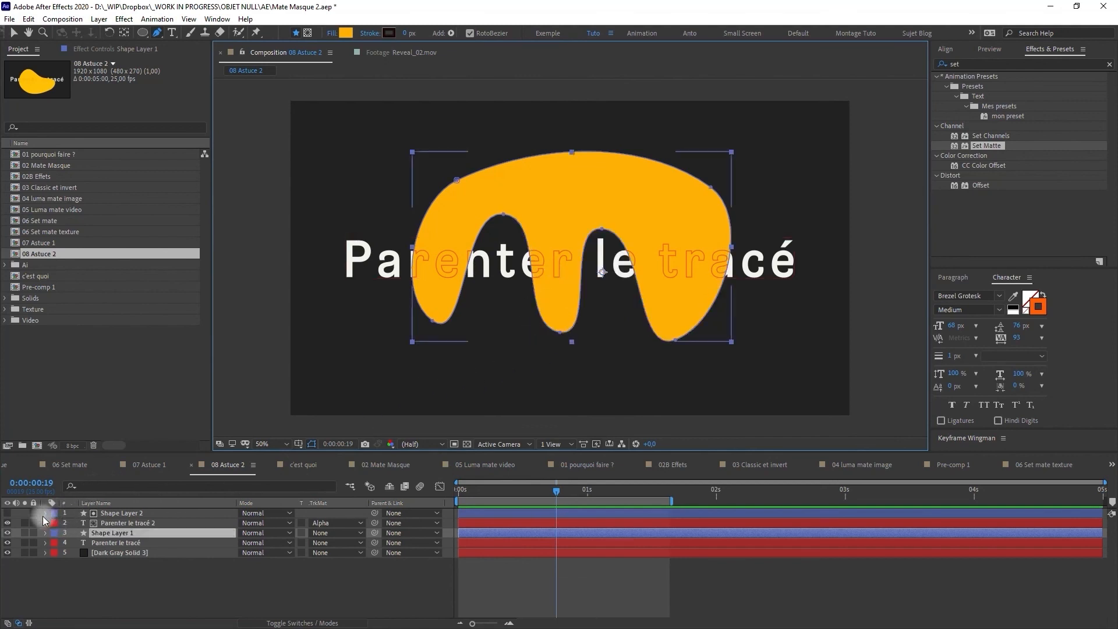
Expand Shape Layer 2 down to Path 1 and enable keyframing on its Path property
{"action": "left_click", "coordinate": [45, 514]}
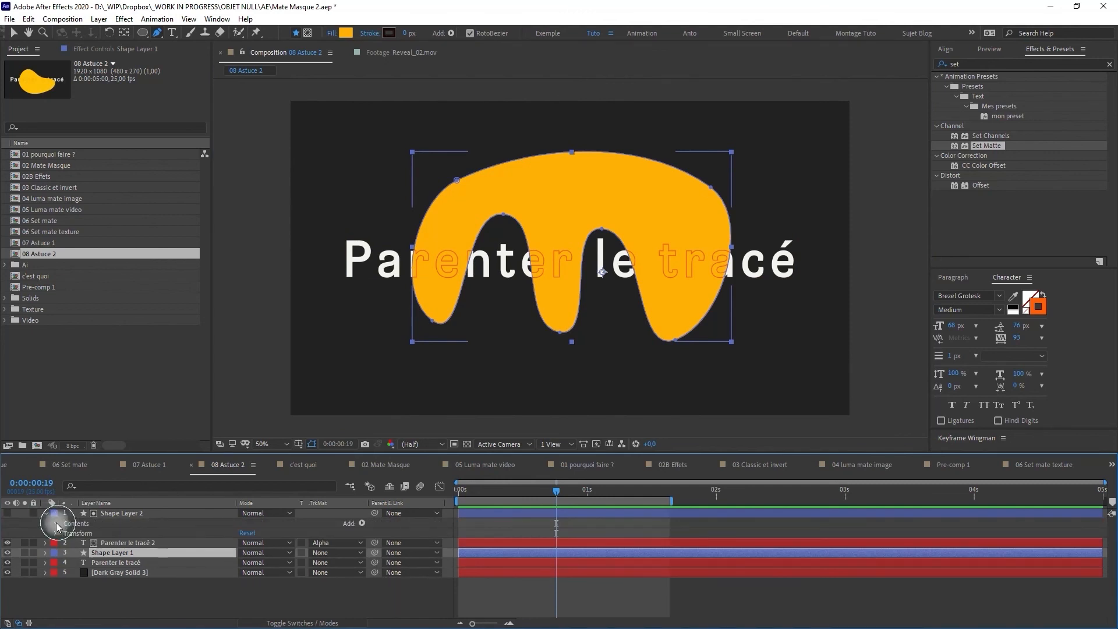
{"action": "left_click", "coordinate": [56, 523]}
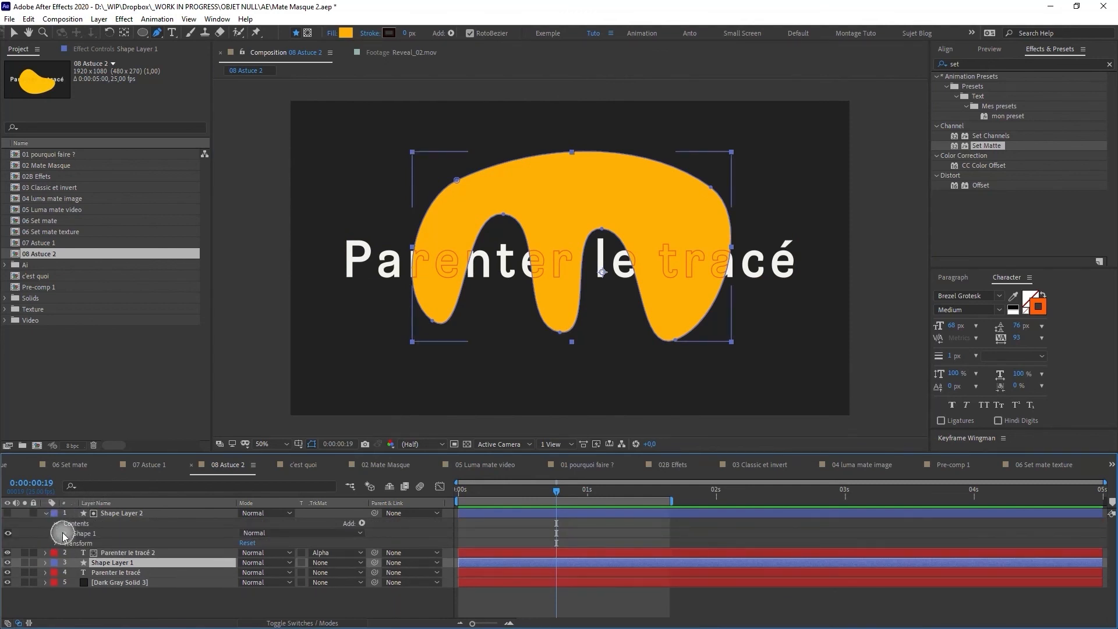
{"action": "left_click", "coordinate": [65, 533]}
{"action": "left_click", "coordinate": [75, 543]}
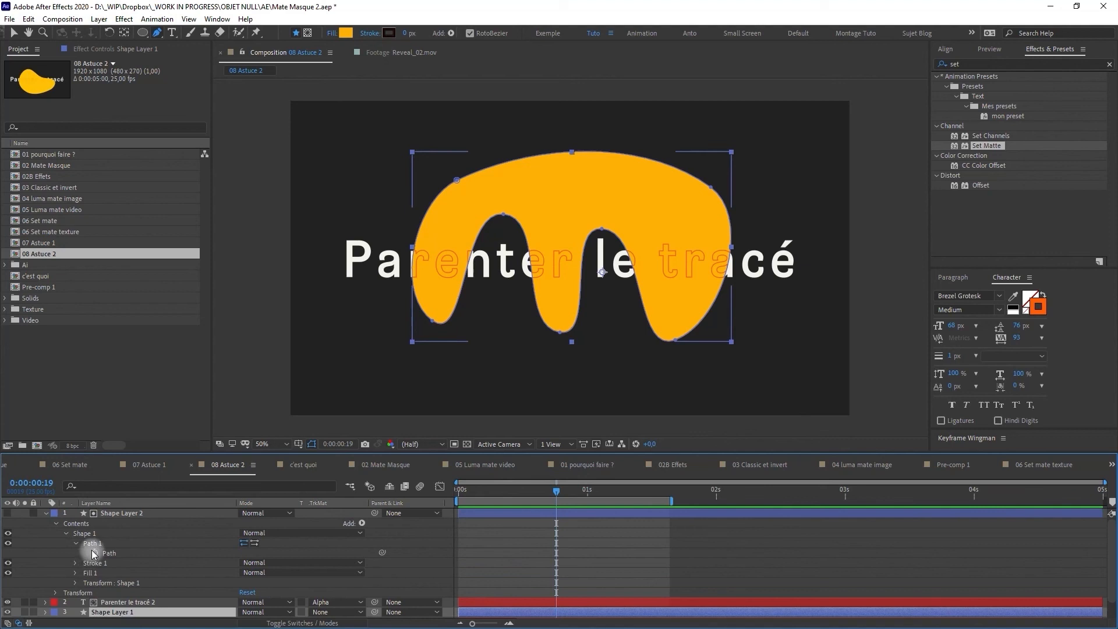
{"action": "left_click", "coordinate": [94, 553]}
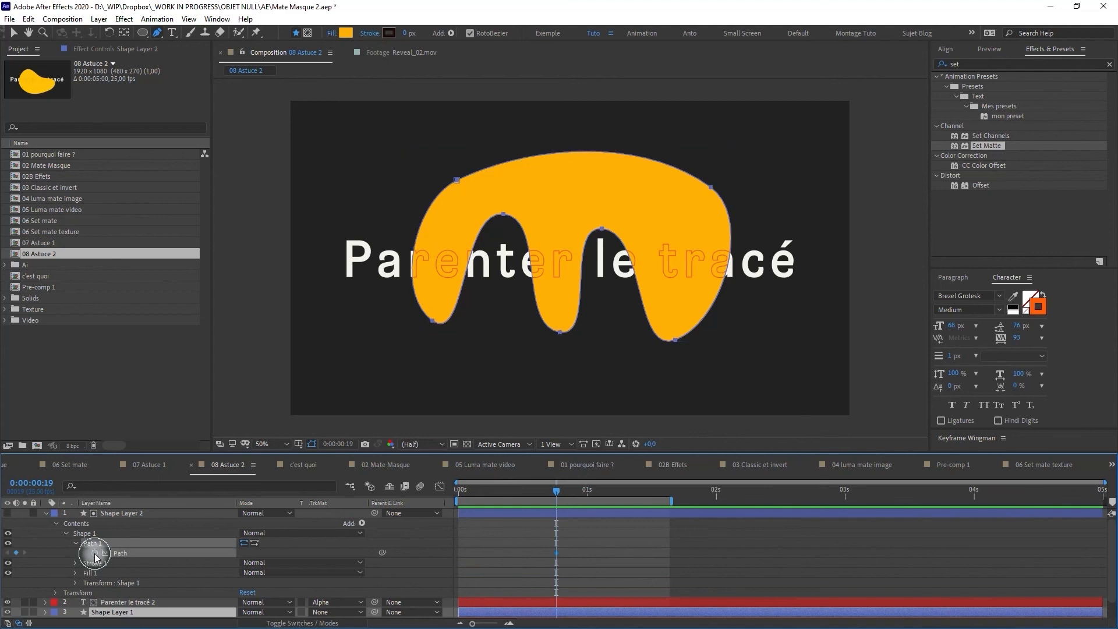
Filter Shape Layer 1's properties by "path" to reveal its Path property
{"action": "left_click", "coordinate": [110, 611]}
{"action": "left_click", "coordinate": [130, 486]}
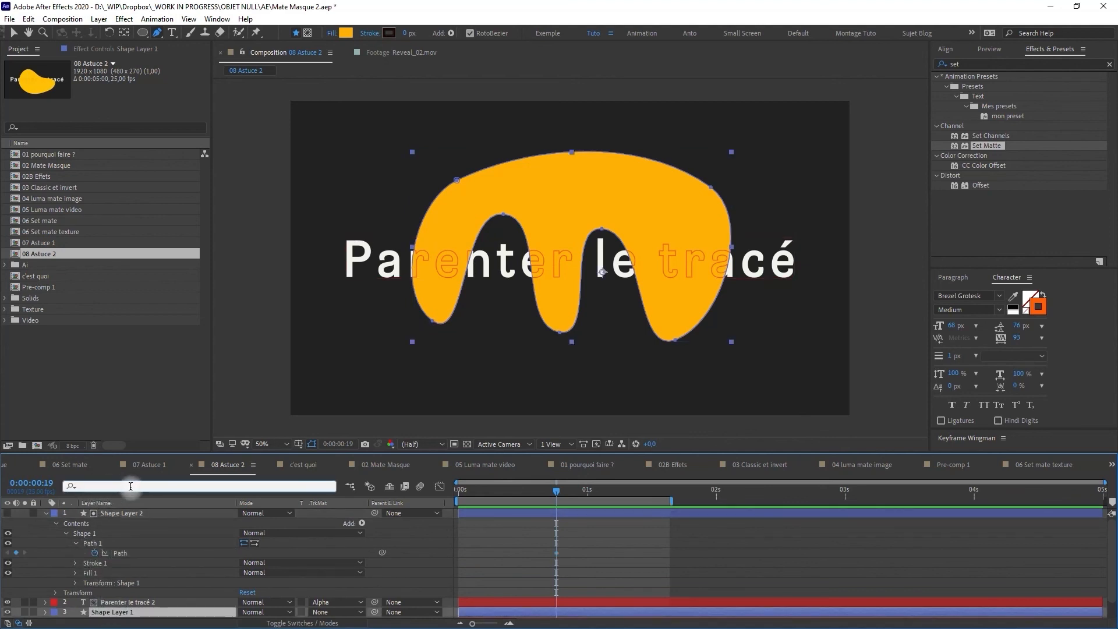
{"action": "type", "text": "path"}
{"action": "key", "text": "Return"}
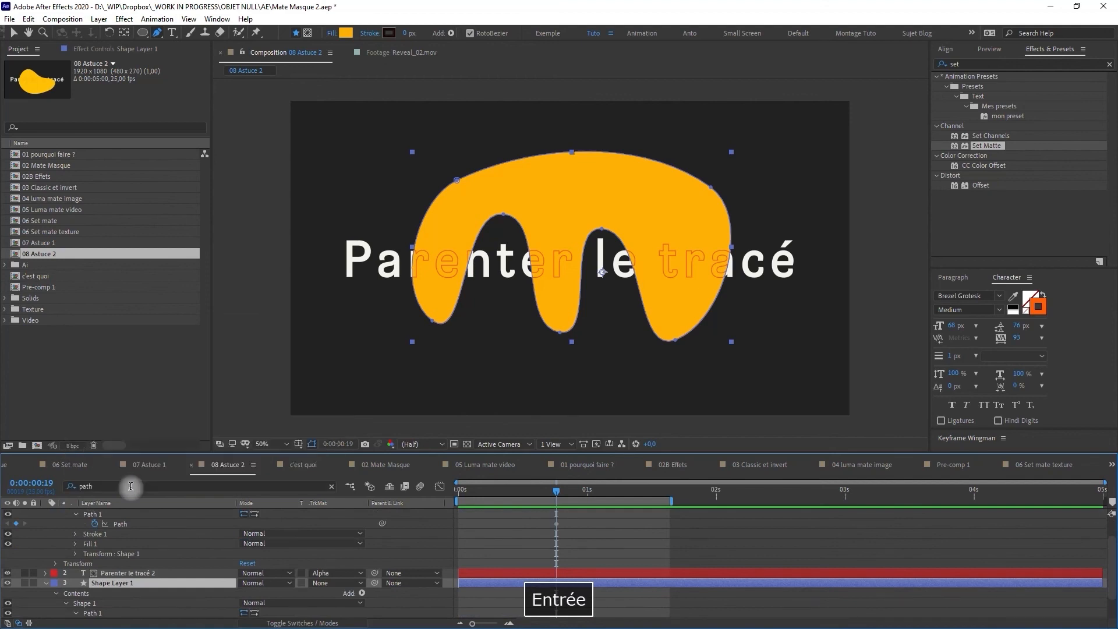
{"action": "scroll", "coordinate": [142, 572], "scroll_direction": "down", "scroll_amount": 1}
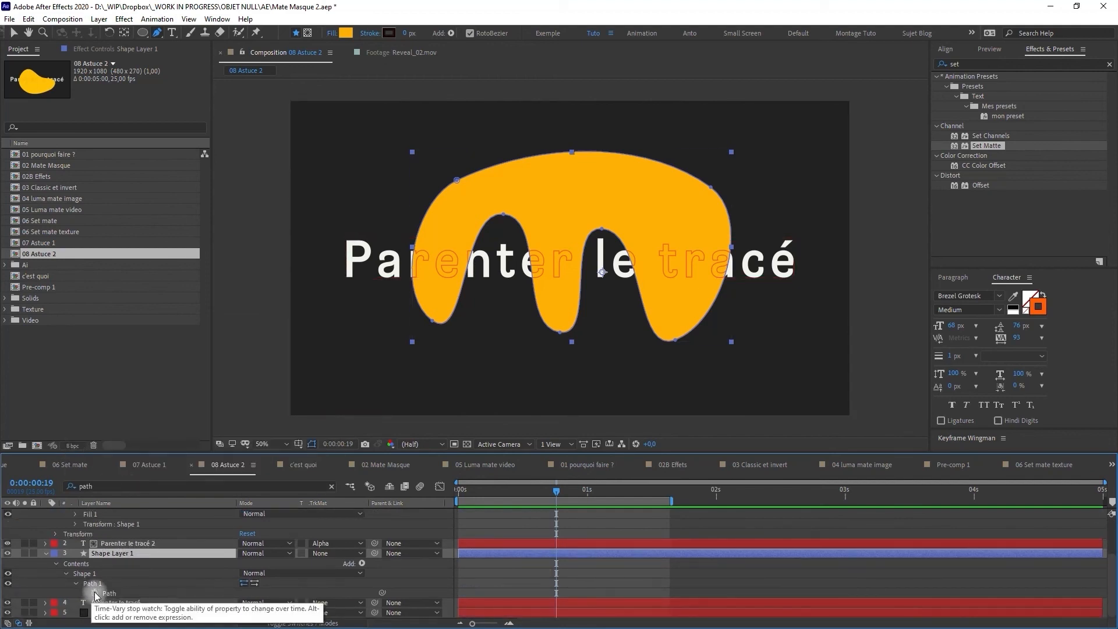
{"action": "left_click", "coordinate": [96, 592]}
Add an expression to Shape Layer 2's Path that links it to the Path of Shape Layer 1
{"action": "scroll", "coordinate": [437, 559], "scroll_direction": "up", "scroll_amount": 1}
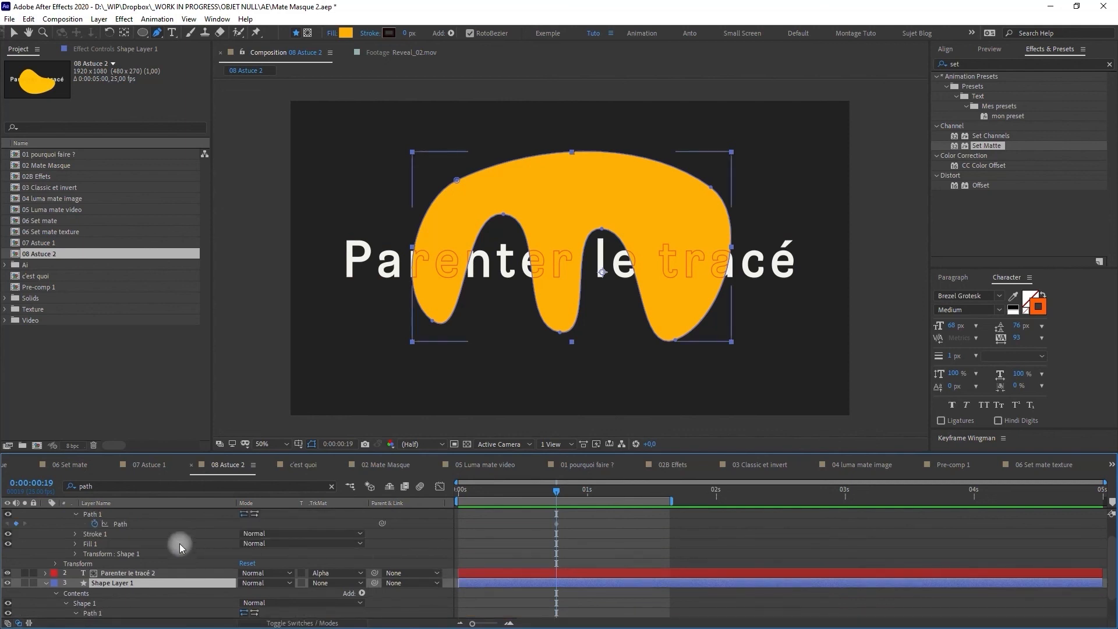
{"action": "left_click", "coordinate": [95, 524], "text": "alt"}
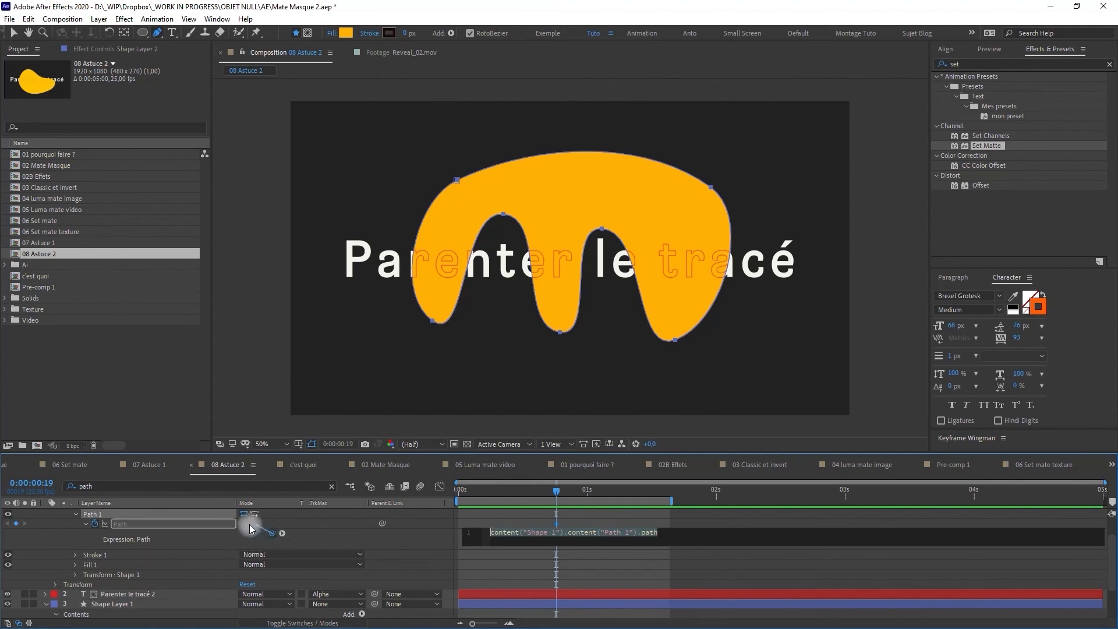
{"action": "left_click_drag", "start_coordinate": [272, 532], "coordinate": [112, 593]}
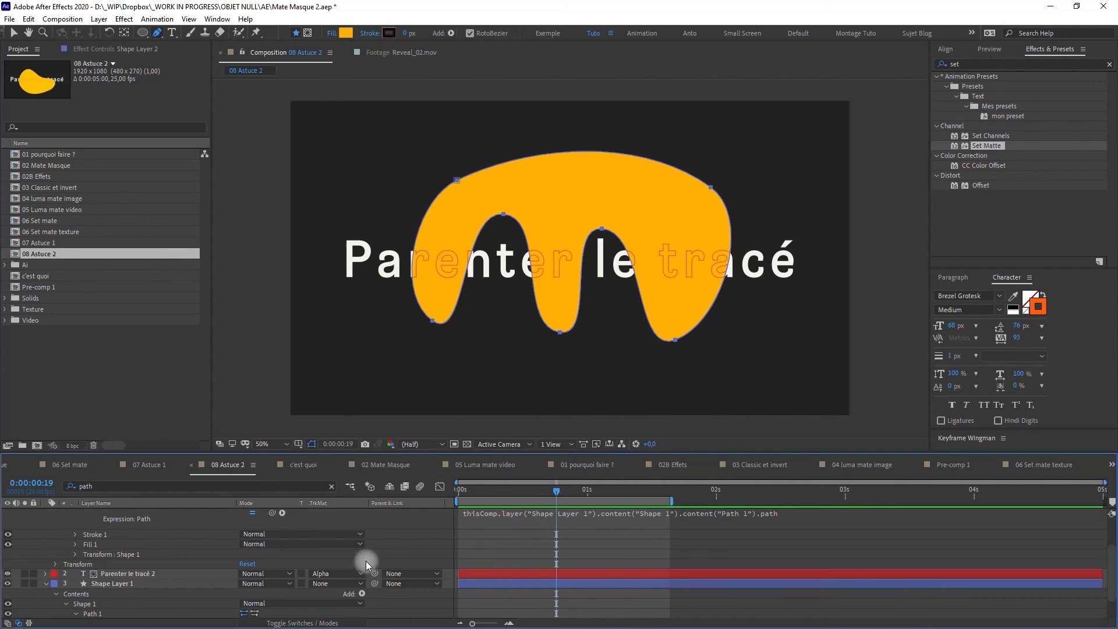
Move Shape Layer 1's path point between the second and third drips slightly down and check Shape Layer 2's linked Path expression
{"action": "left_click", "coordinate": [125, 585]}
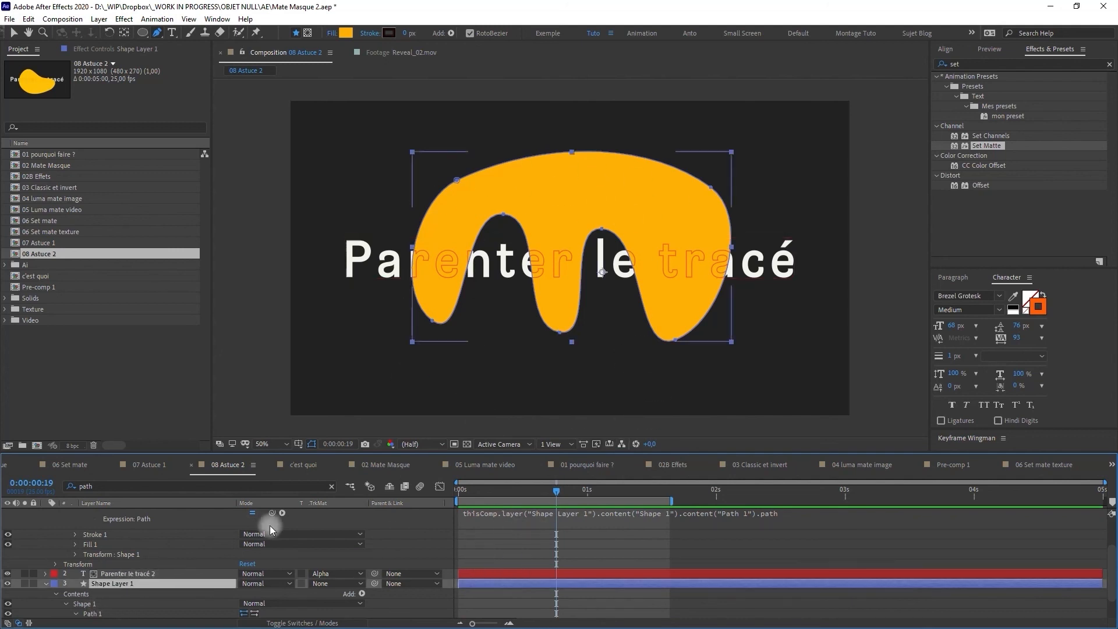
{"action": "mouse_move", "coordinate": [602, 236]}
{"action": "left_mouse_down"}
{"action": "mouse_move", "coordinate": [602, 321]}
{"action": "mouse_move", "coordinate": [606, 215]}
{"action": "mouse_move", "coordinate": [581, 205]}
{"action": "mouse_move", "coordinate": [629, 295]}
{"action": "mouse_move", "coordinate": [606, 213]}
{"action": "mouse_move", "coordinate": [616, 263]}
{"action": "mouse_move", "coordinate": [610, 250]}
{"action": "left_mouse_up"}
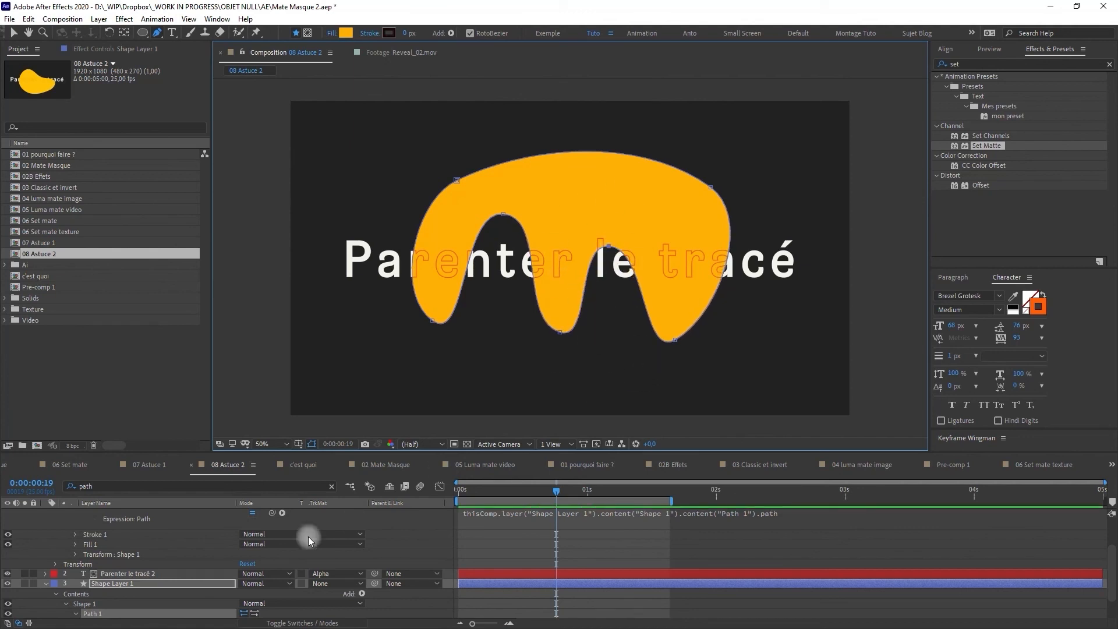
{"action": "scroll", "coordinate": [134, 561], "scroll_direction": "up", "scroll_amount": 2}
{"action": "left_click", "coordinate": [115, 553]}
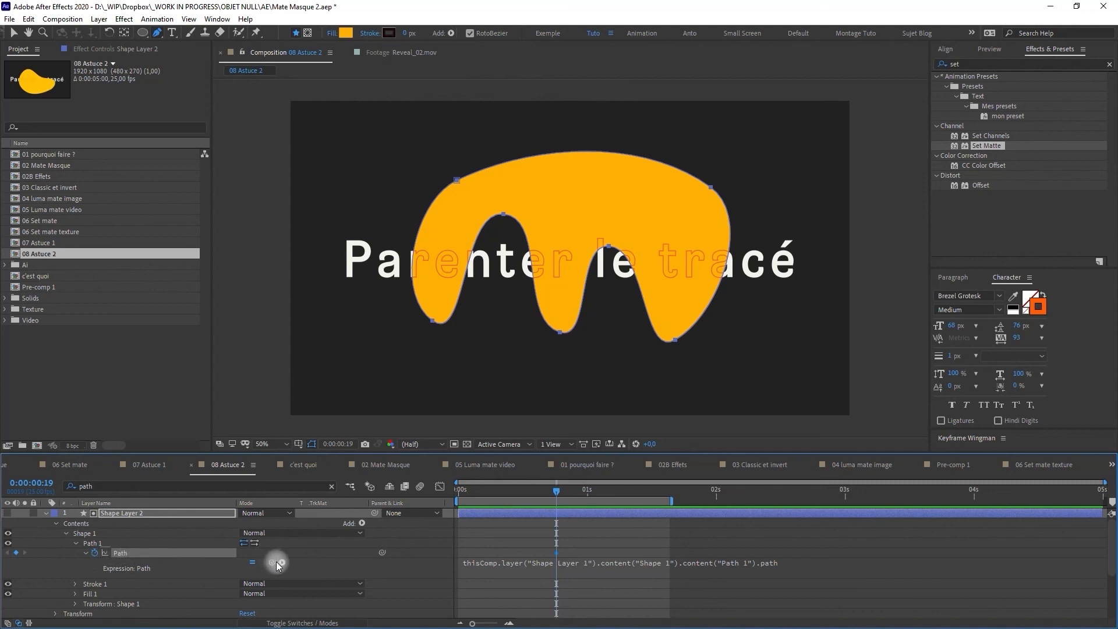
{"action": "scroll", "coordinate": [121, 582], "scroll_direction": "down", "scroll_amount": 3}
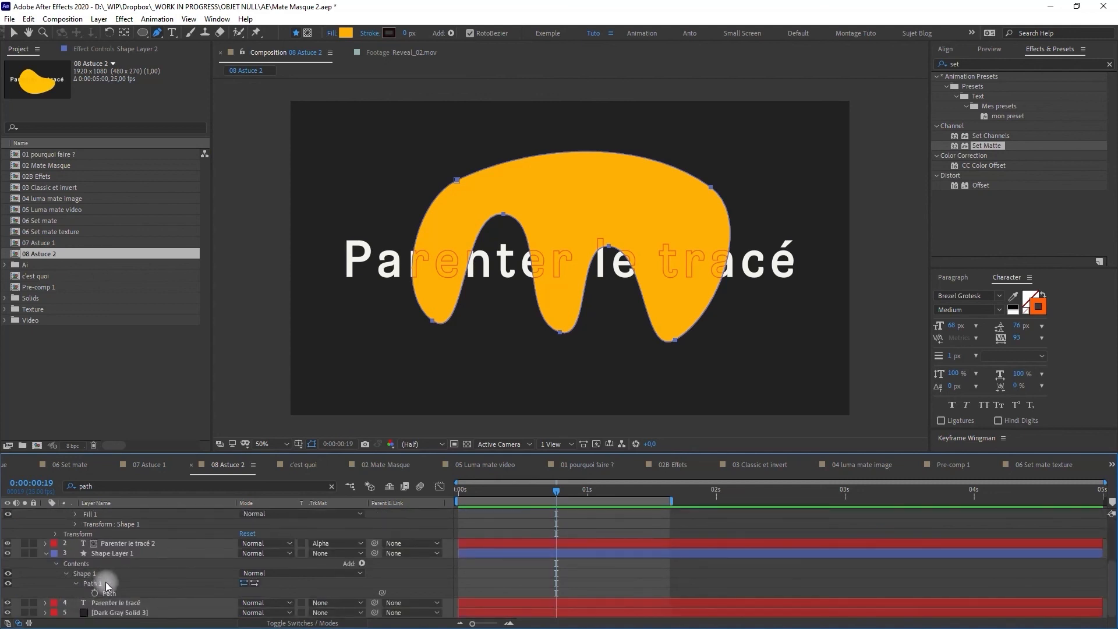
{"action": "scroll", "coordinate": [235, 561], "scroll_direction": "up", "scroll_amount": 3}
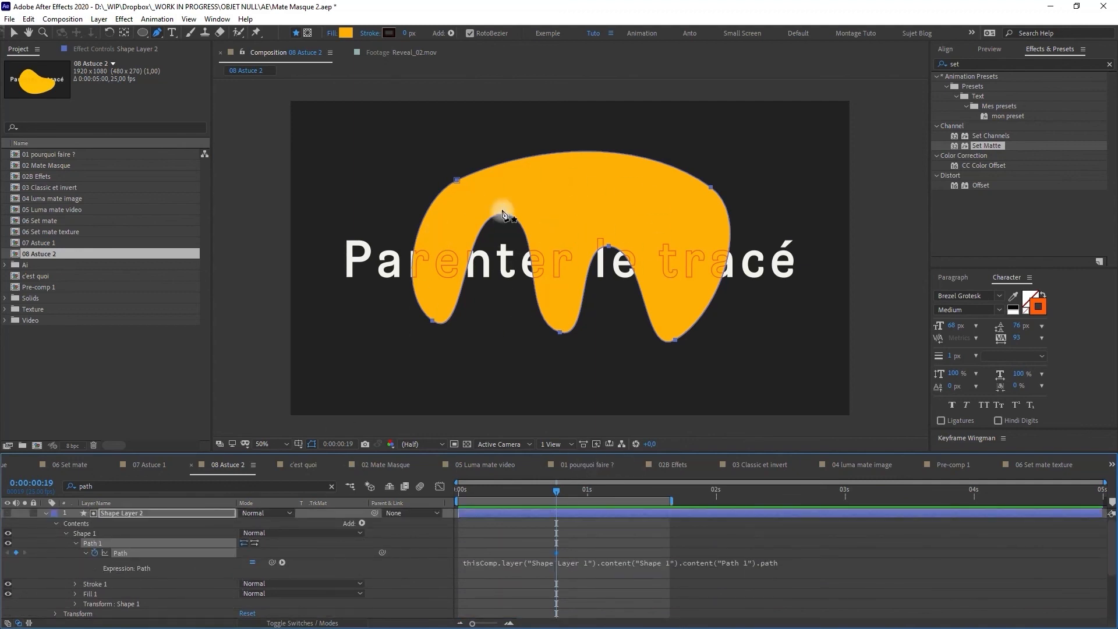
Set a Path keyframe on Shape Layer 1 at 0:00:00:19
{"action": "scroll", "coordinate": [590, 557], "scroll_direction": "down", "scroll_amount": 3}
{"action": "left_click", "coordinate": [550, 559]}
{"action": "left_click", "coordinate": [227, 552]}
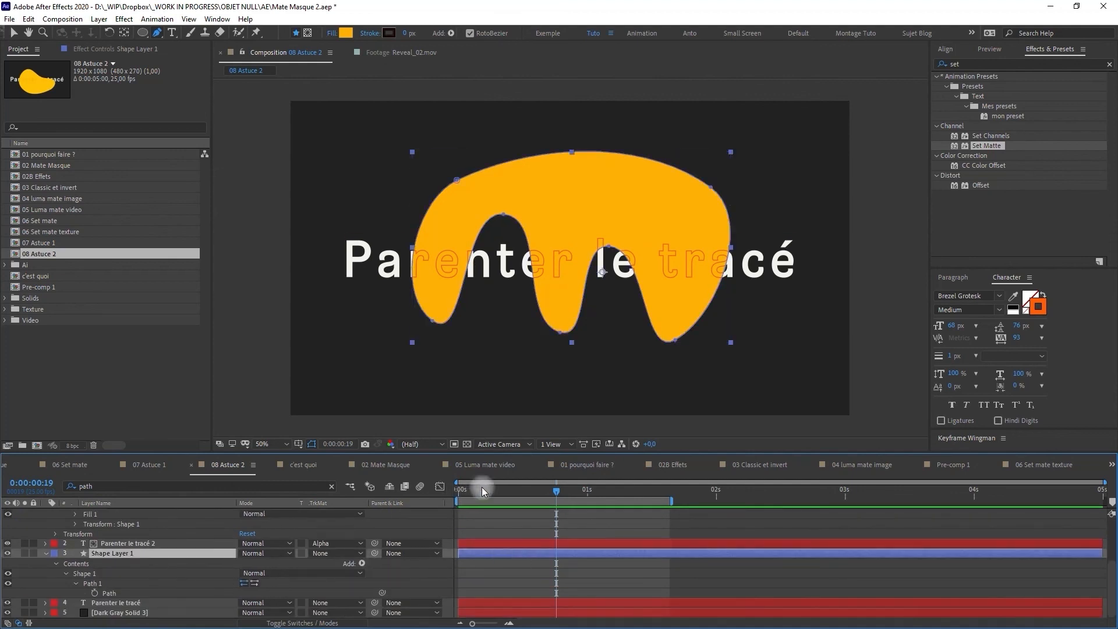
{"action": "left_click", "coordinate": [97, 594]}
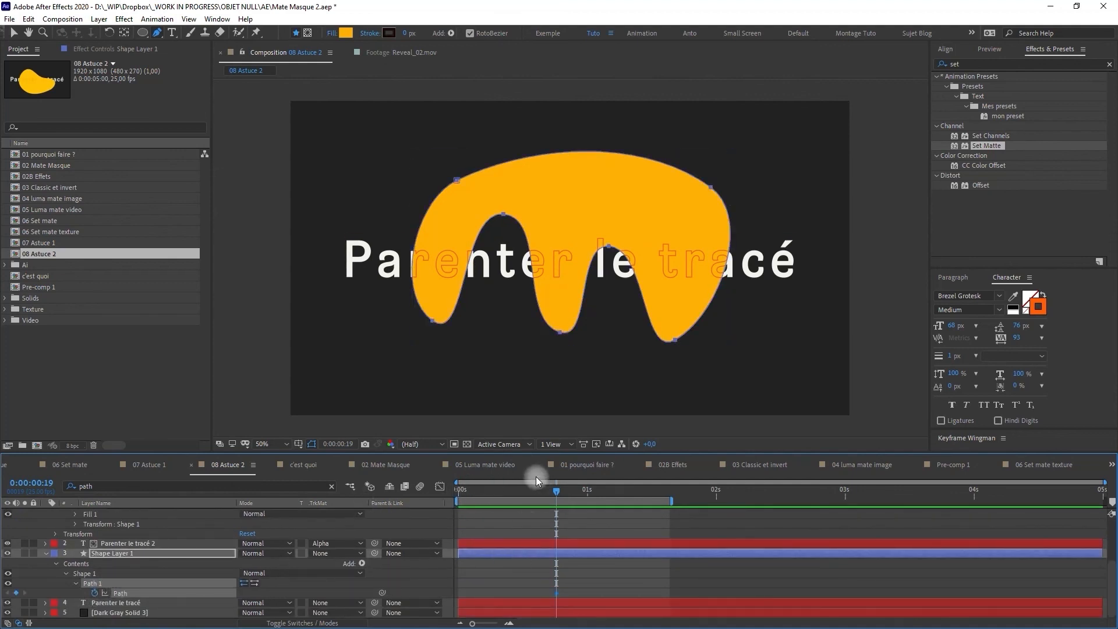
At 0:00:00:00, reshape Shape Layer 1 by lowering both arch points and pulling the upper-right point inward, and scrub through the morph to 0:00:00:12
{"action": "left_click_drag", "start_coordinate": [527, 486], "coordinate": [487, 492]}
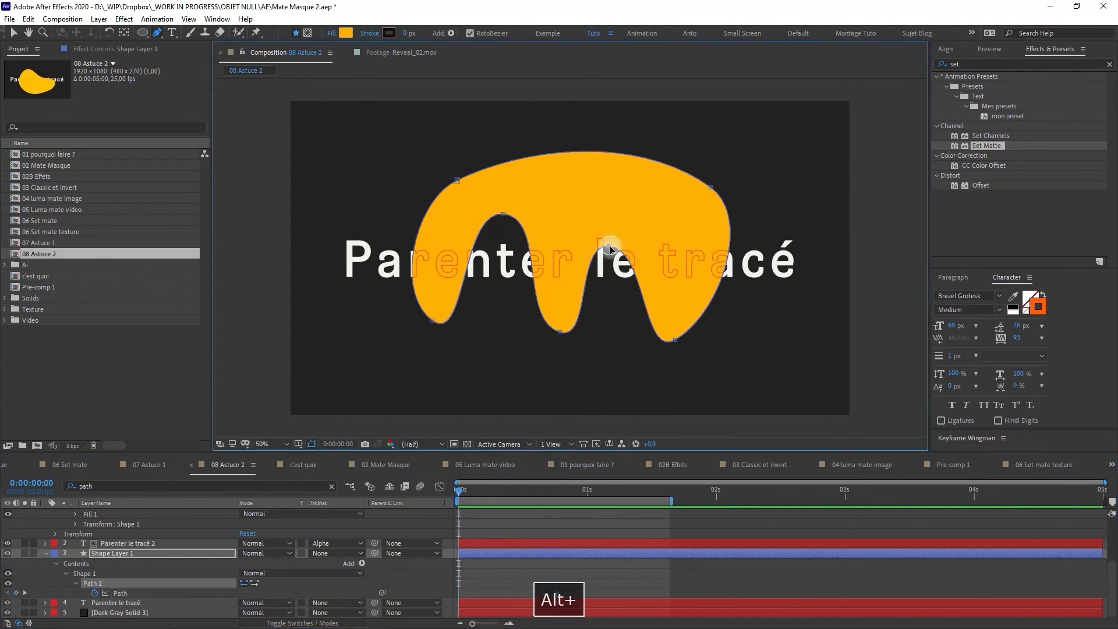
{"action": "left_click_drag", "start_coordinate": [608, 246], "coordinate": [614, 304]}
{"action": "left_click", "coordinate": [709, 188]}
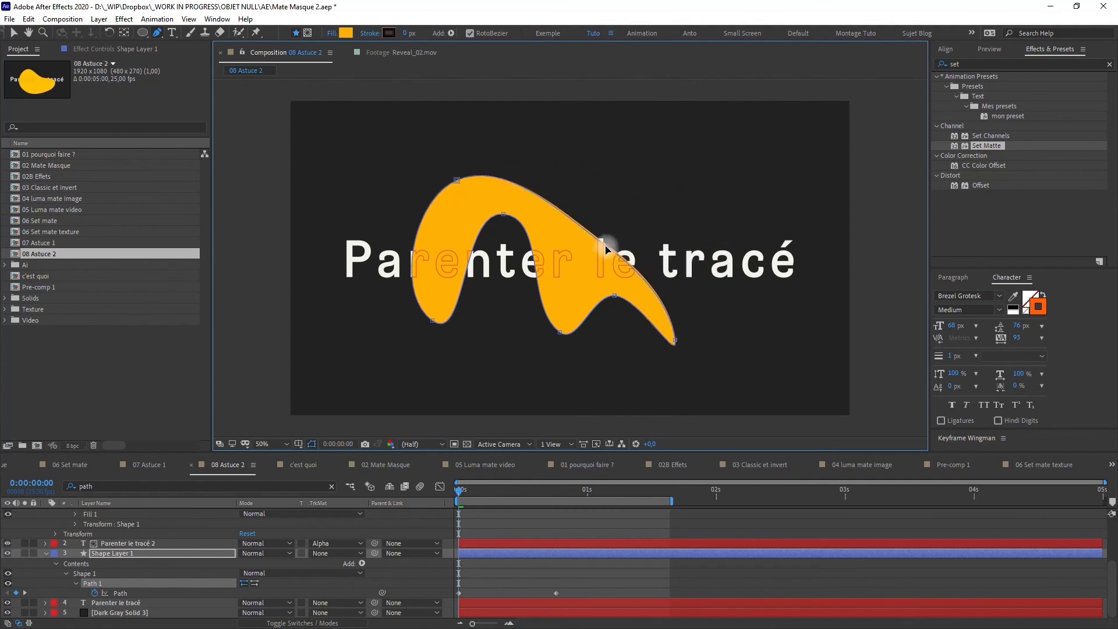
{"action": "left_click_drag", "start_coordinate": [503, 215], "coordinate": [489, 301]}
{"action": "left_click_drag", "start_coordinate": [469, 491], "coordinate": [519, 493]}
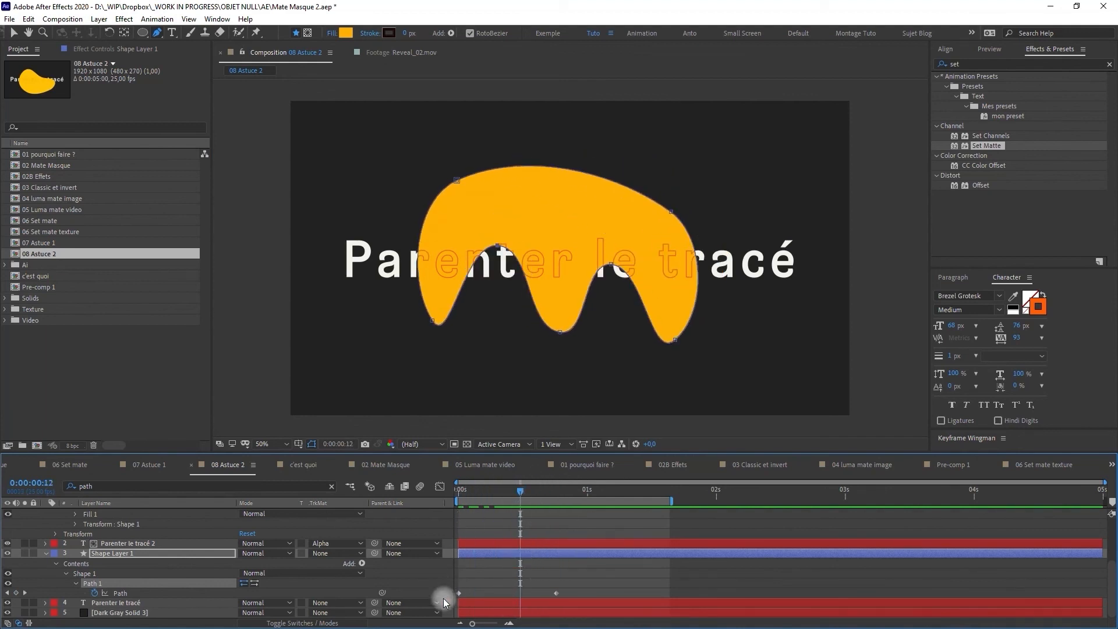